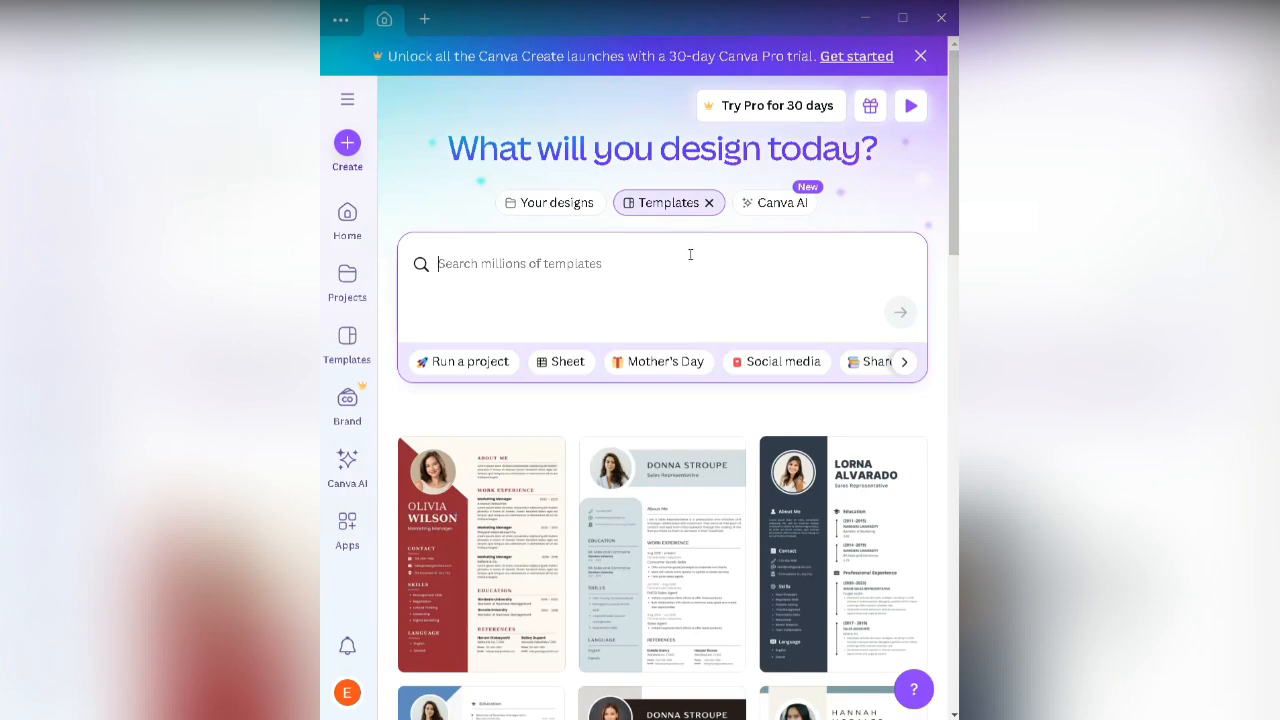
pyautogui.write('birthday flyers')
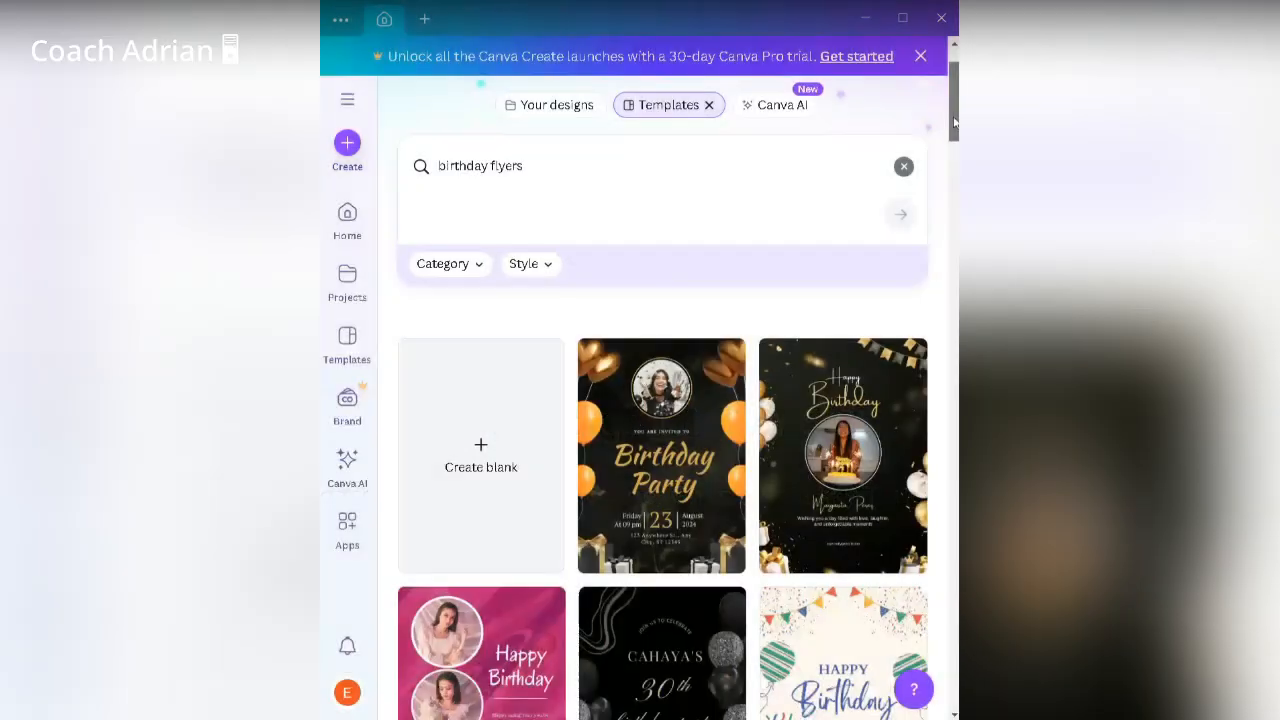
pyautogui.scroll(1, 954, 122)
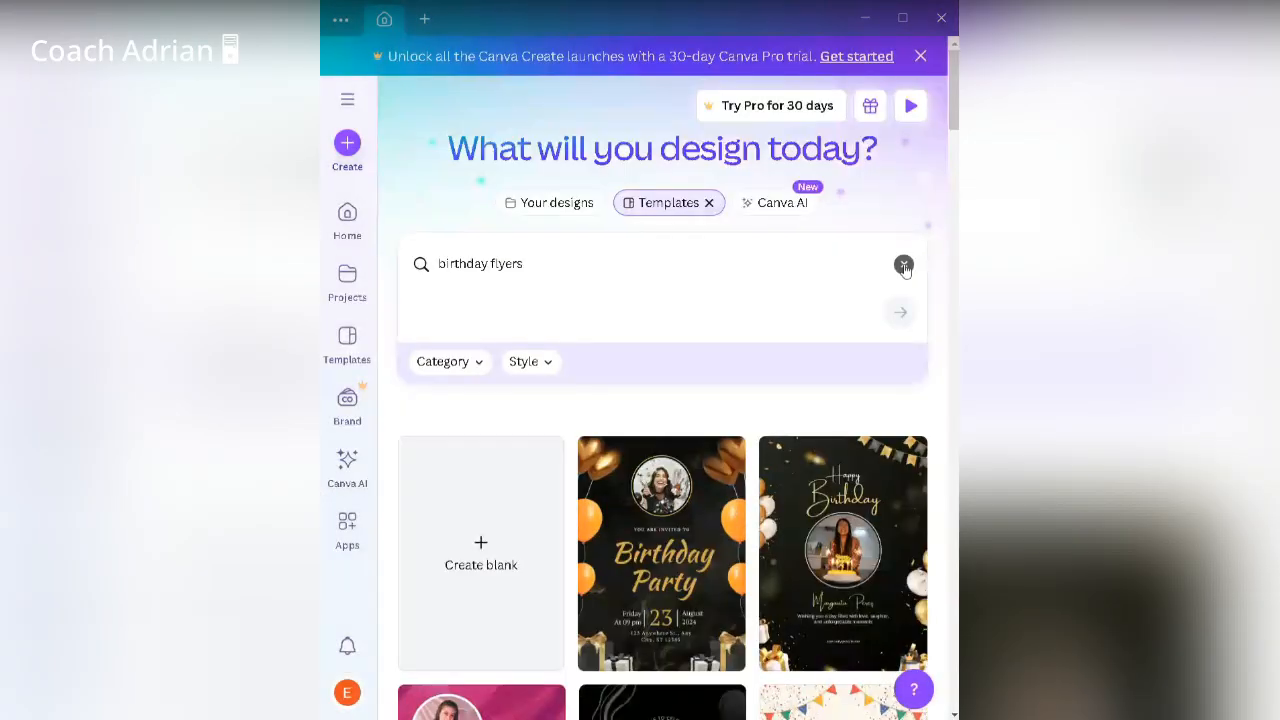
pyautogui.click(904, 265)
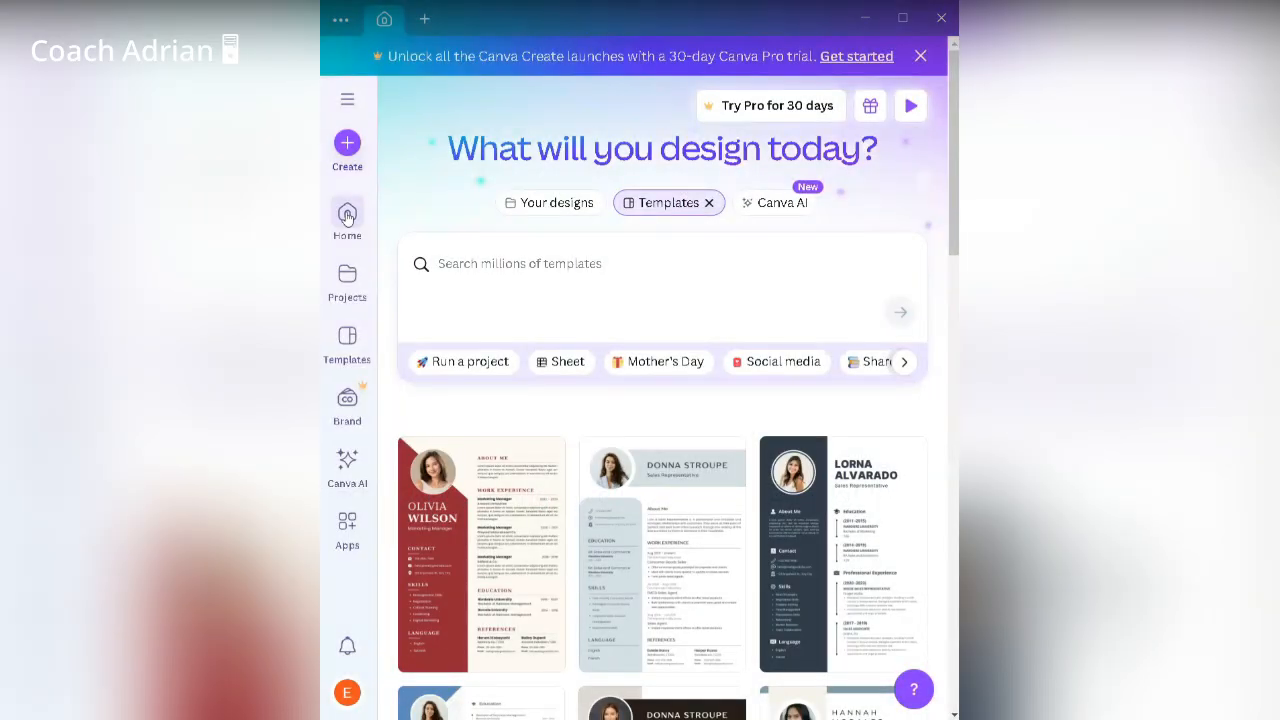
# Step: Go back to the Canva home page and switch to the 'Your designs' tab
pyautogui.click(347, 217)
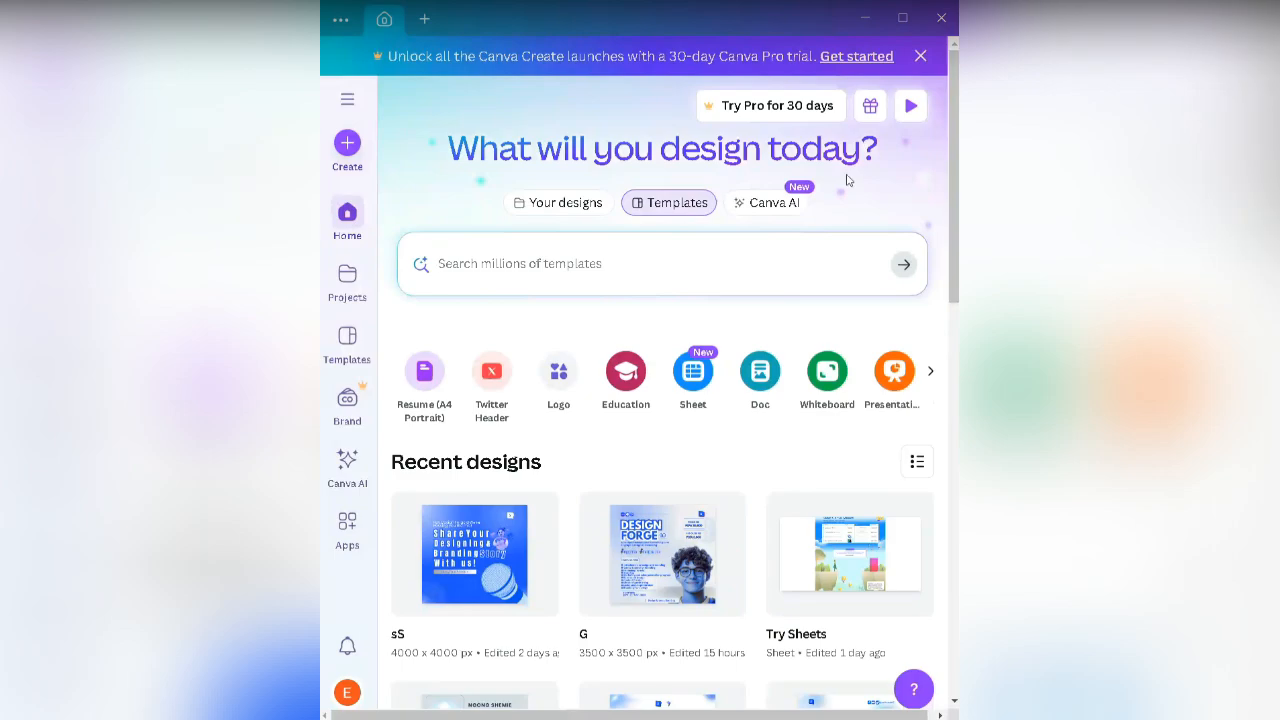
pyautogui.click(577, 204)
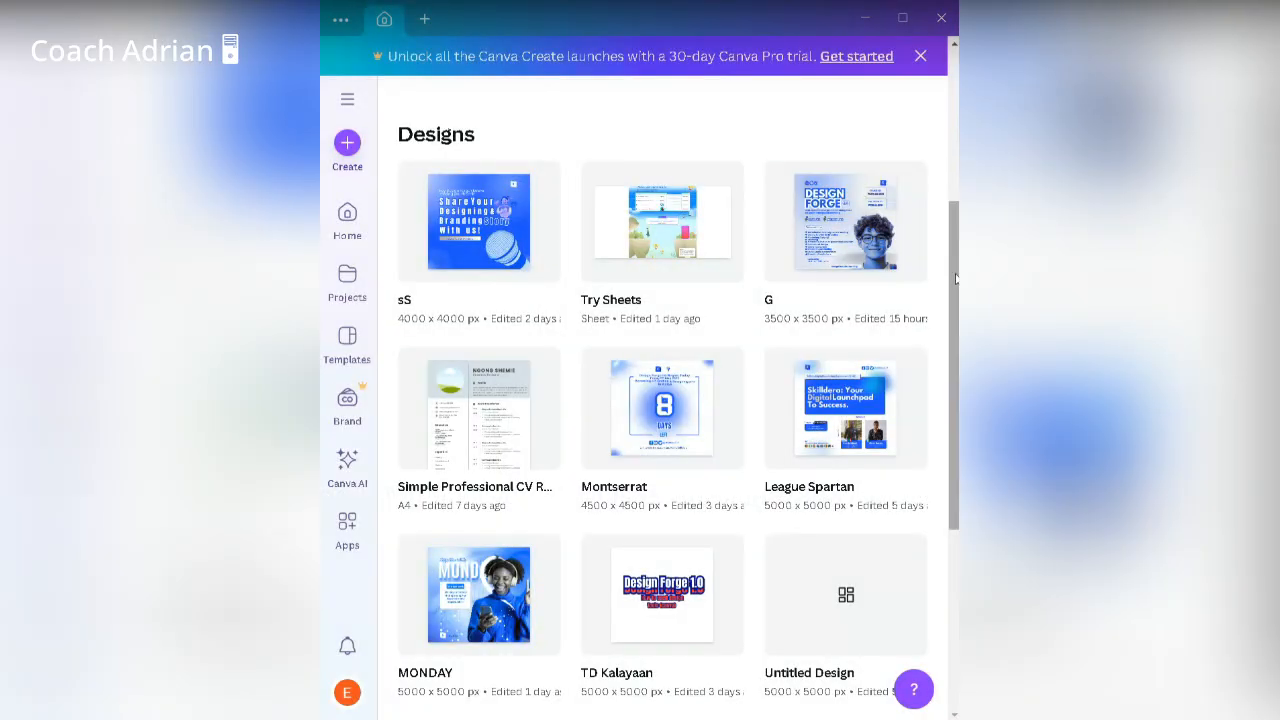
# Step: Scroll through the saved designs, load more with Show more, then return Home
pyautogui.moveTo(953, 279); pyautogui.dragTo(955, 470)
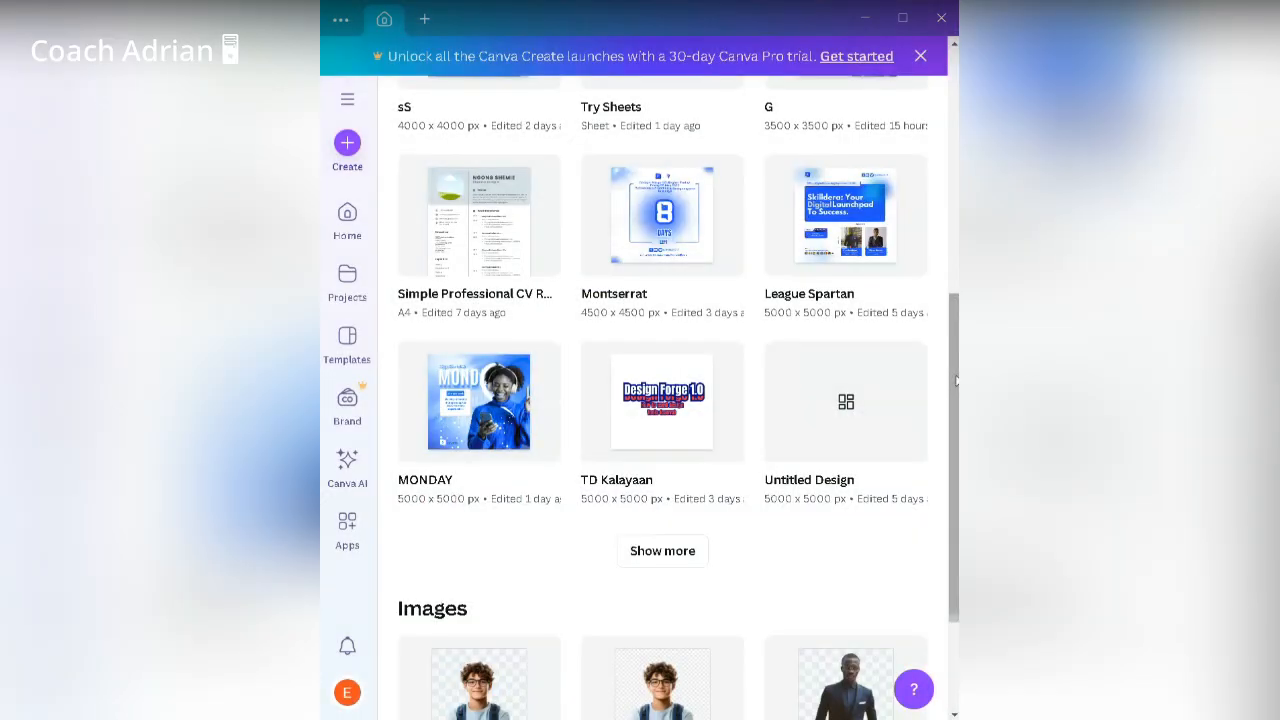
pyautogui.scroll(-1, 956, 380)
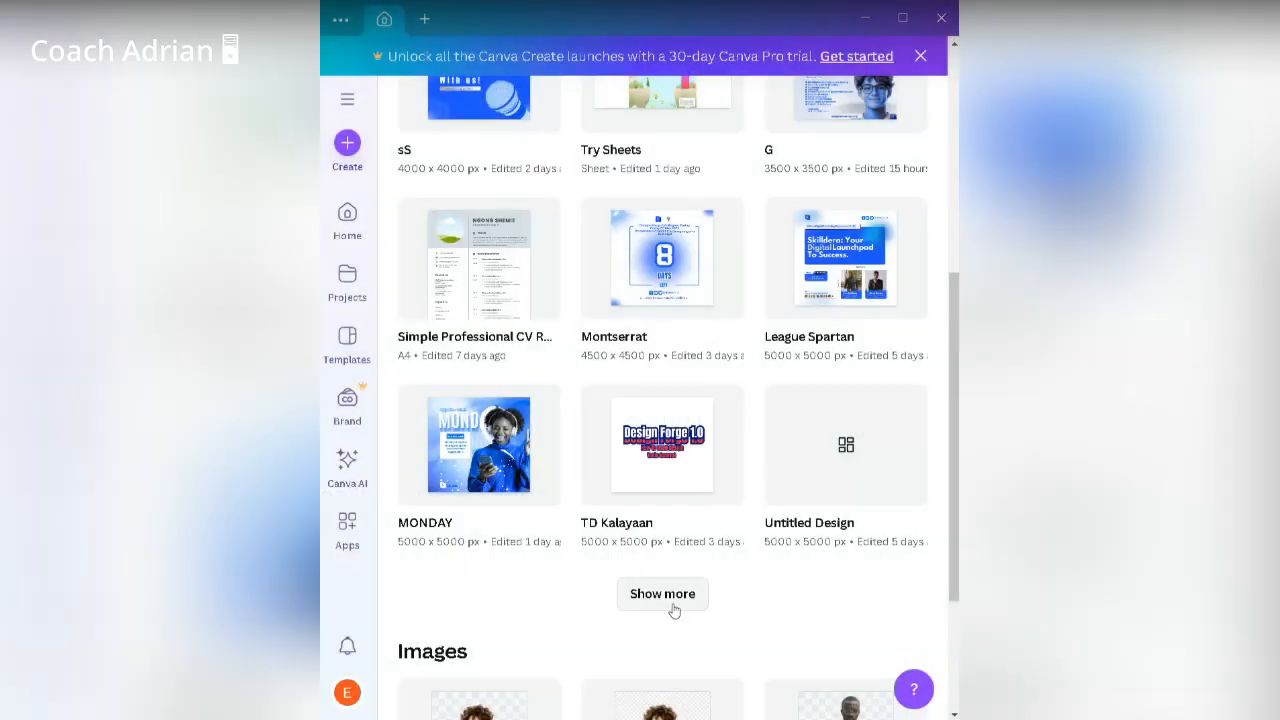
pyautogui.click(671, 597)
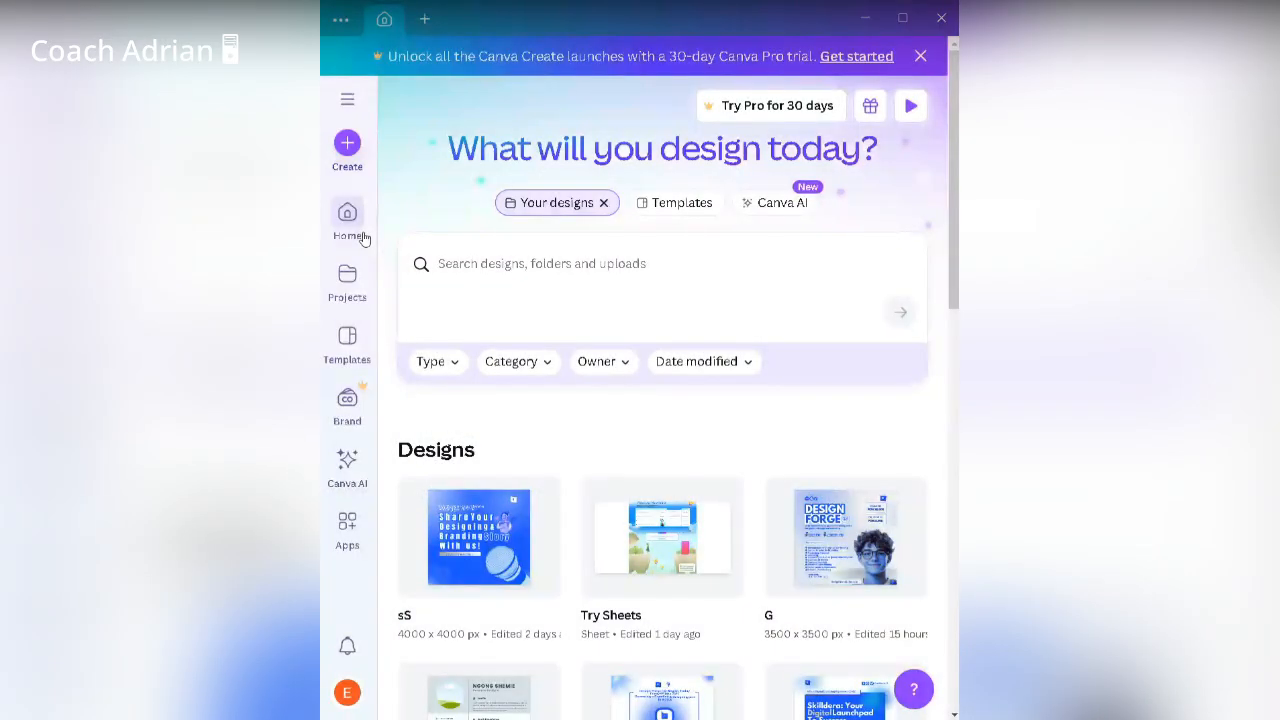
pyautogui.click(363, 237)
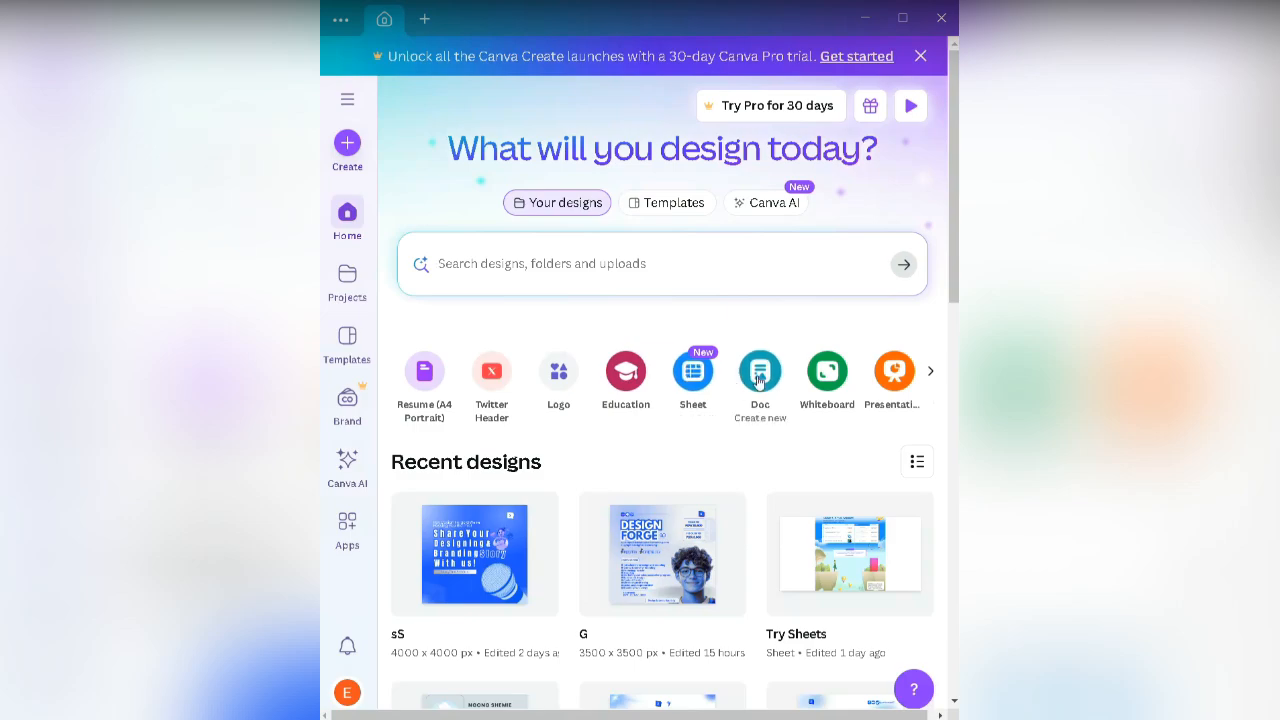
# Step: Advance the design-type carousel to reveal Presentation, Social media, Video, Website and Custom size
pyautogui.click(929, 374)
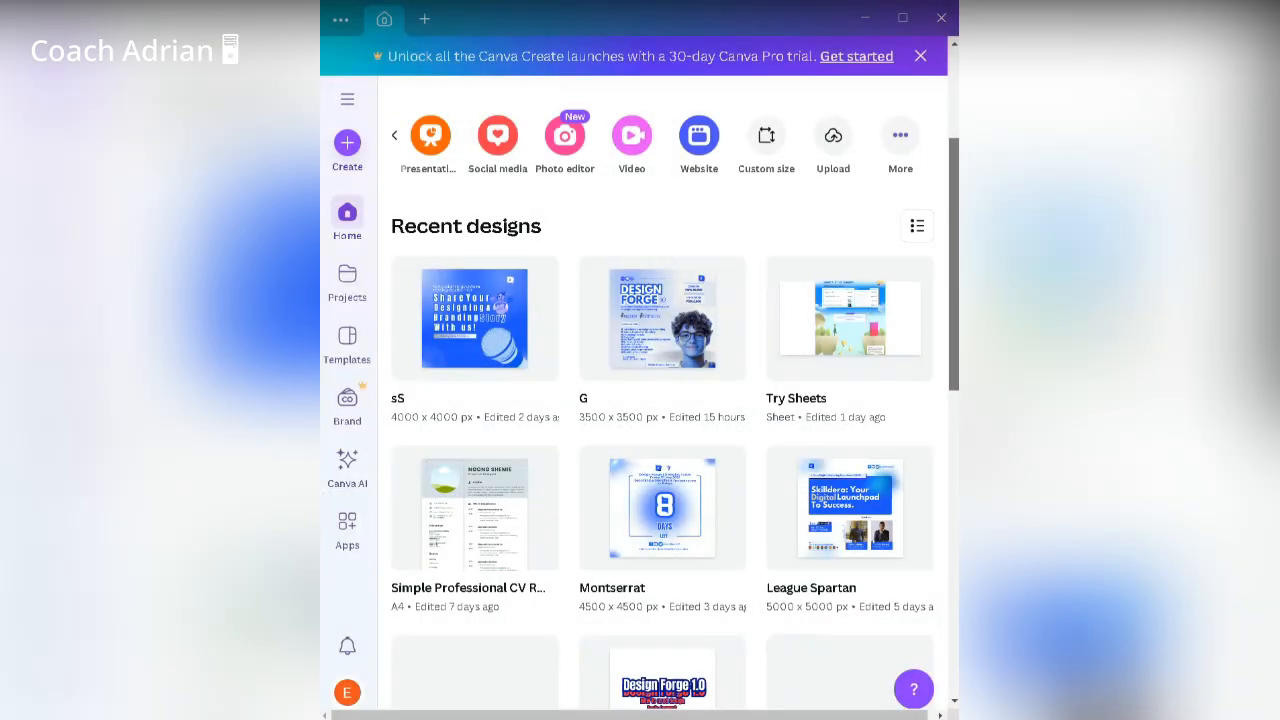
# Step: Scroll the Recent designs grid and open the SKILLDERA logo design in the editor
pyautogui.scroll(-10, 473, 605)
pyautogui.click(473, 605)
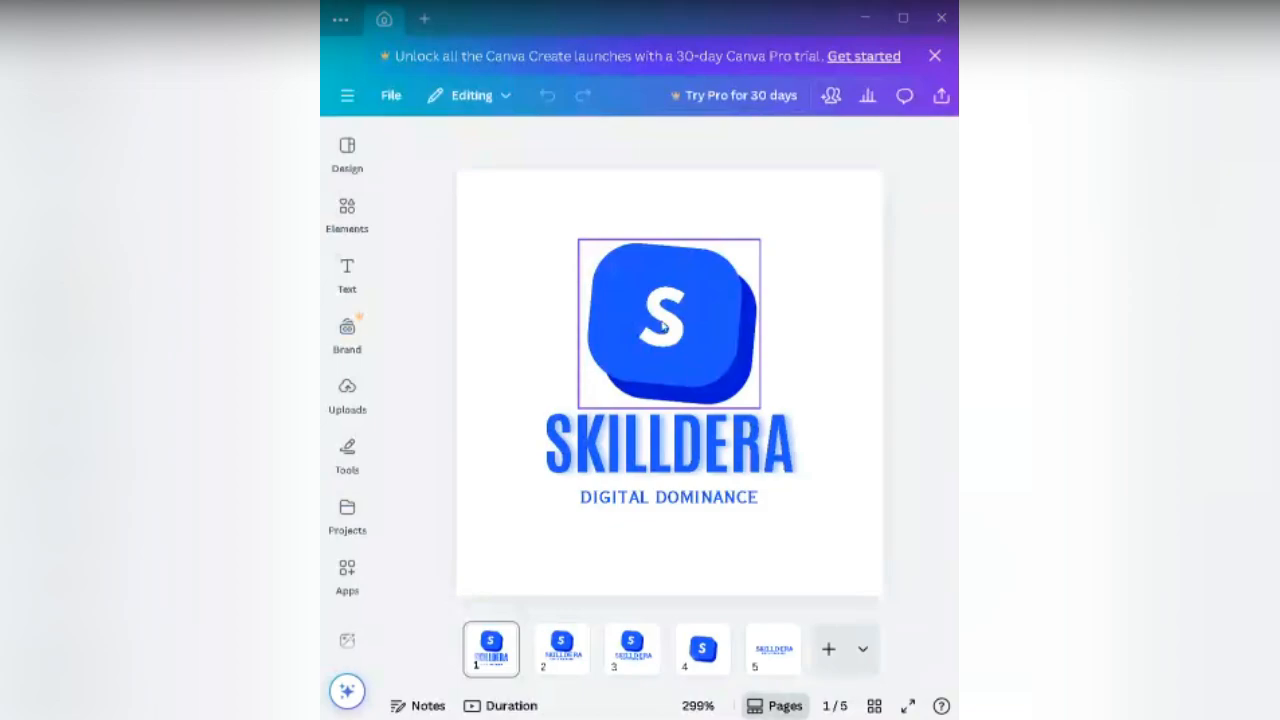
pyautogui.click(663, 325)
pyautogui.click(789, 394)
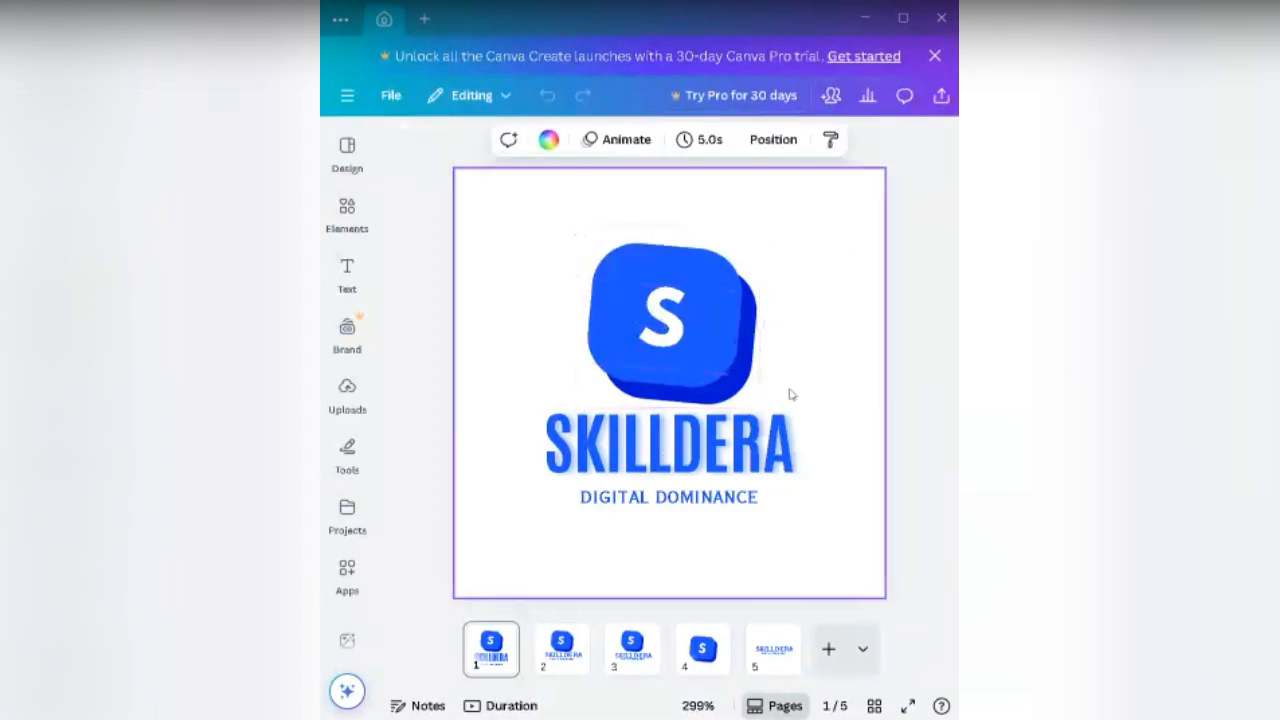
pyautogui.click(740, 370)
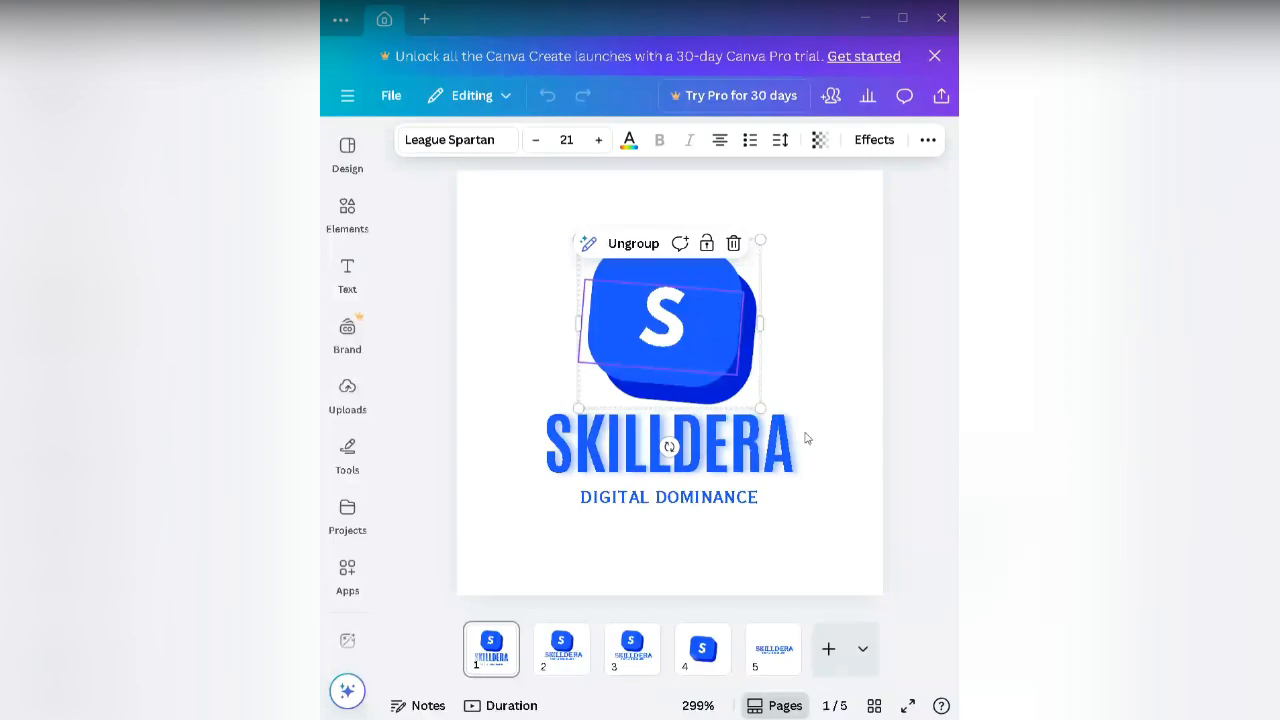
pyautogui.click(755, 447)
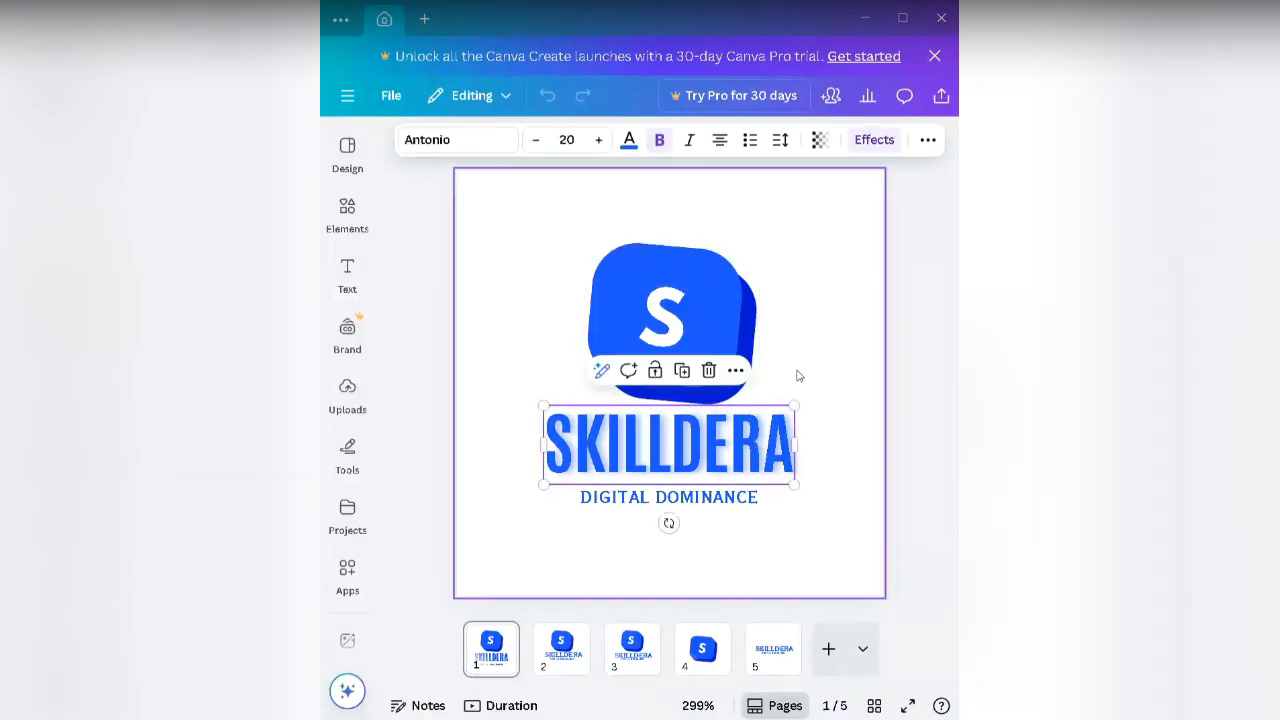
pyautogui.click(745, 347)
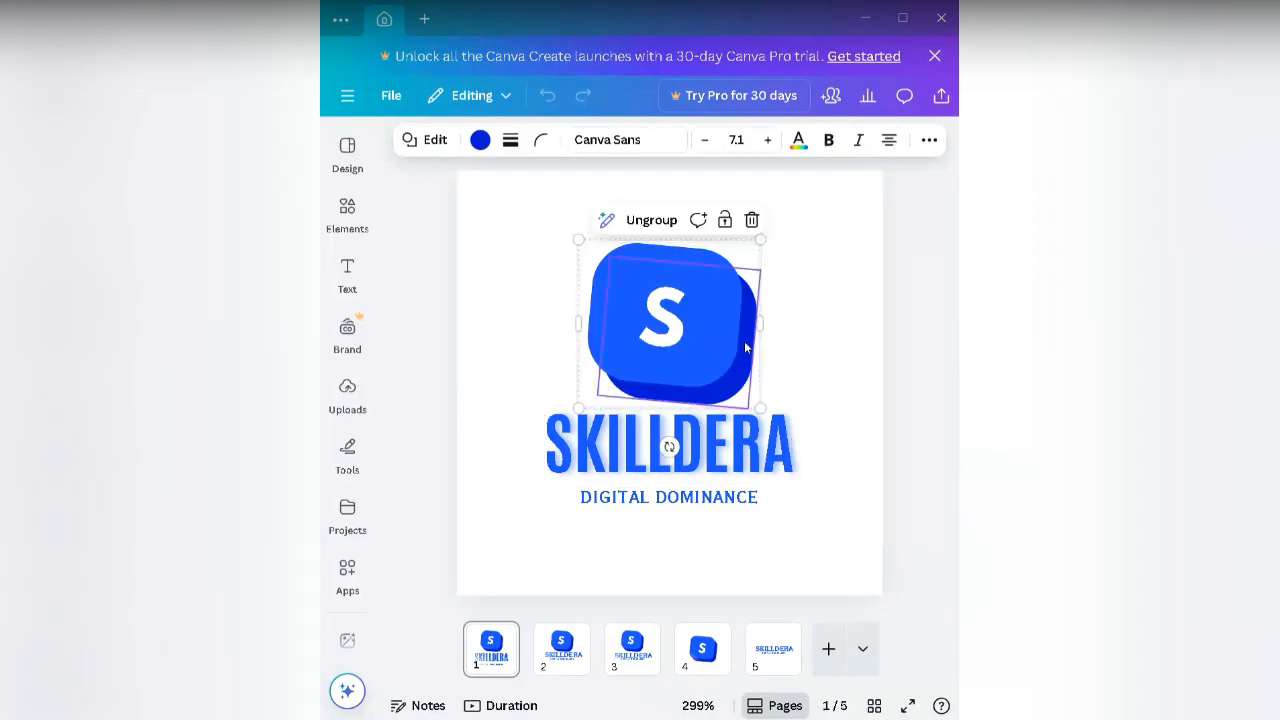
pyautogui.click(670, 340)
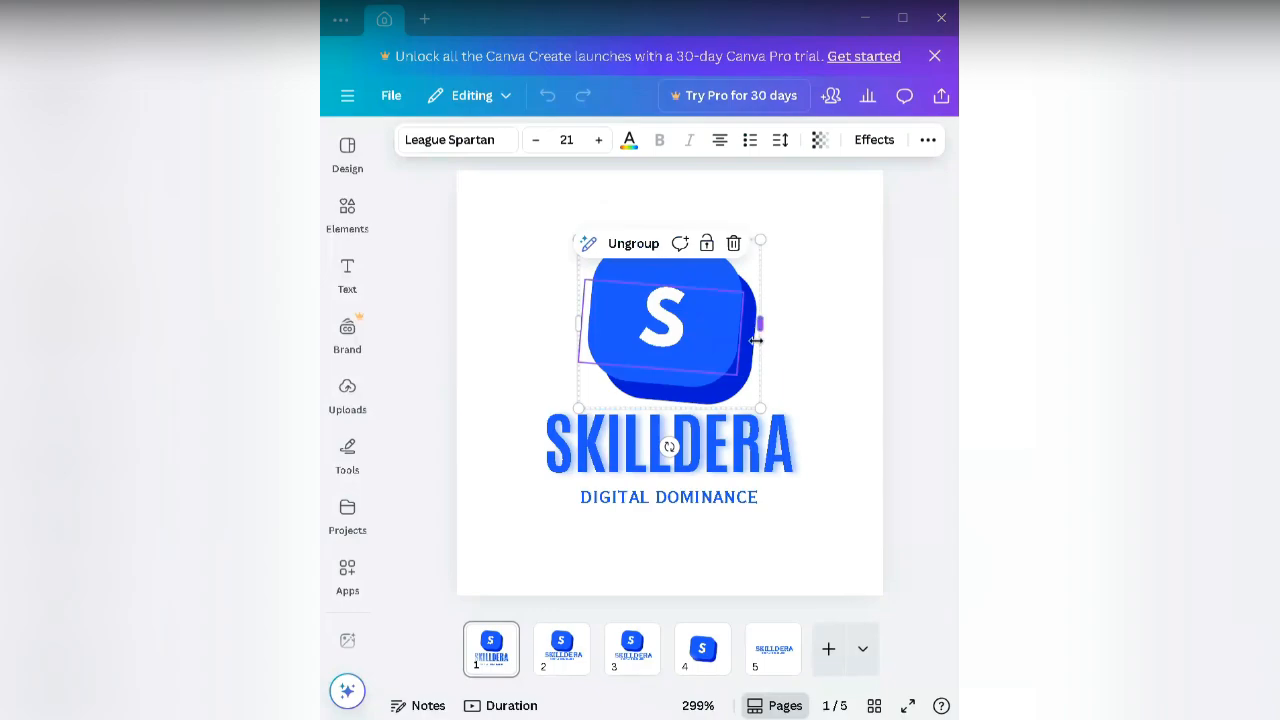
pyautogui.click(797, 354)
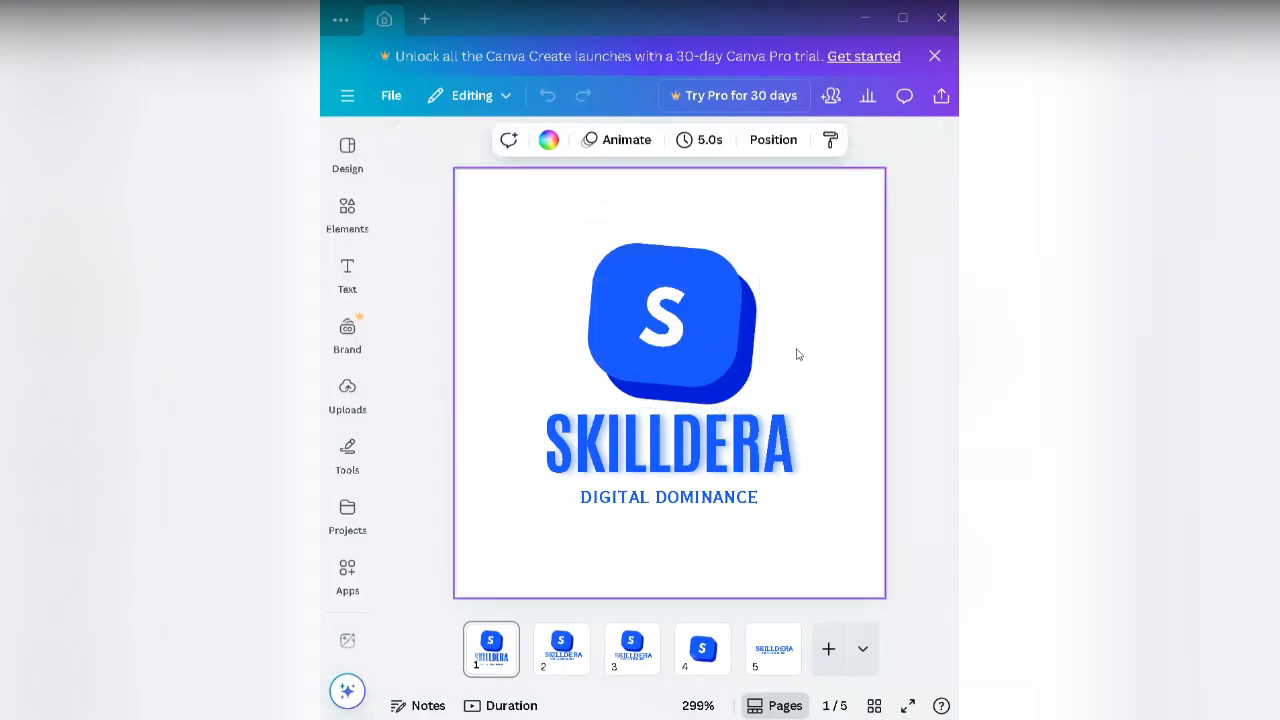
pyautogui.click(727, 334)
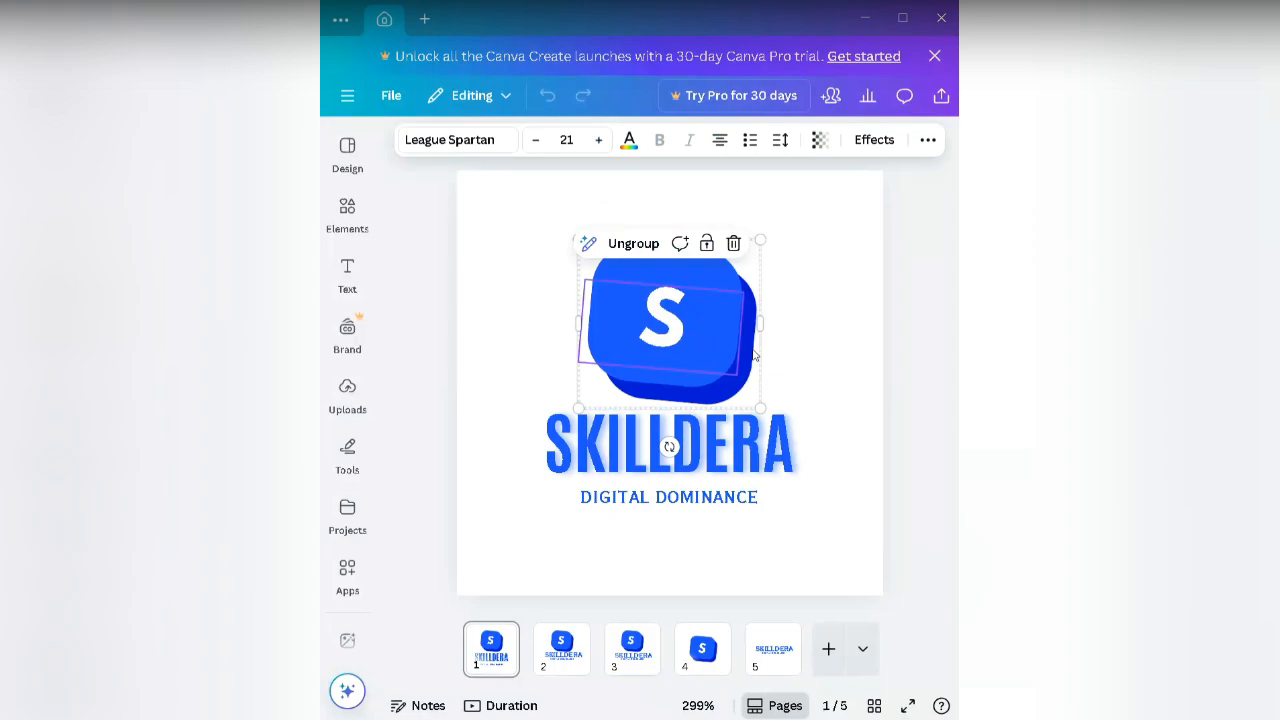
pyautogui.click(856, 395)
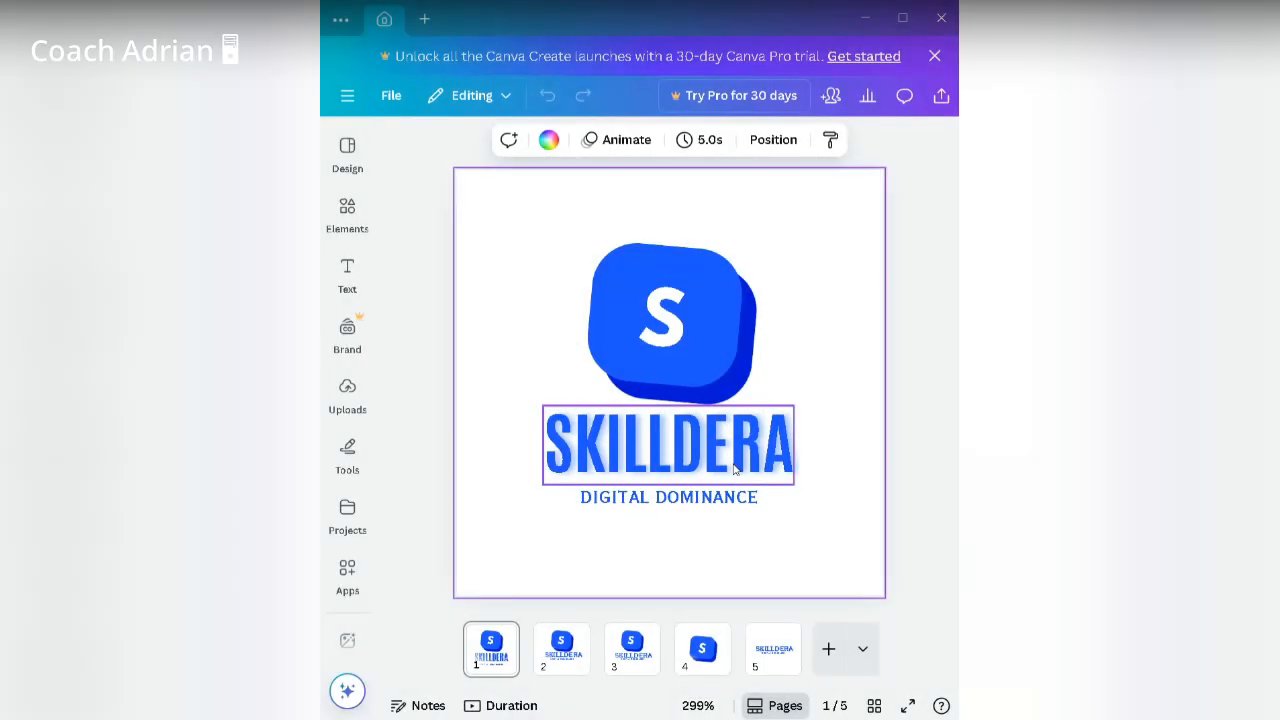
pyautogui.click(735, 470)
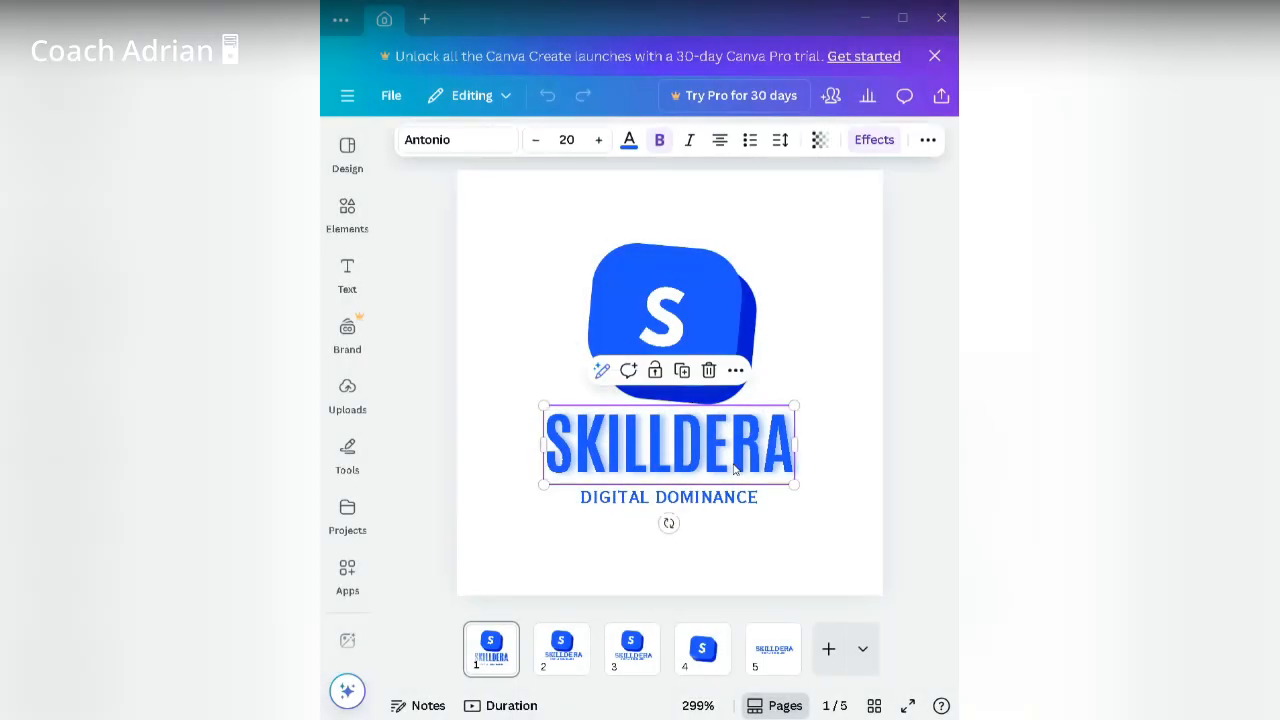
pyautogui.click(726, 323)
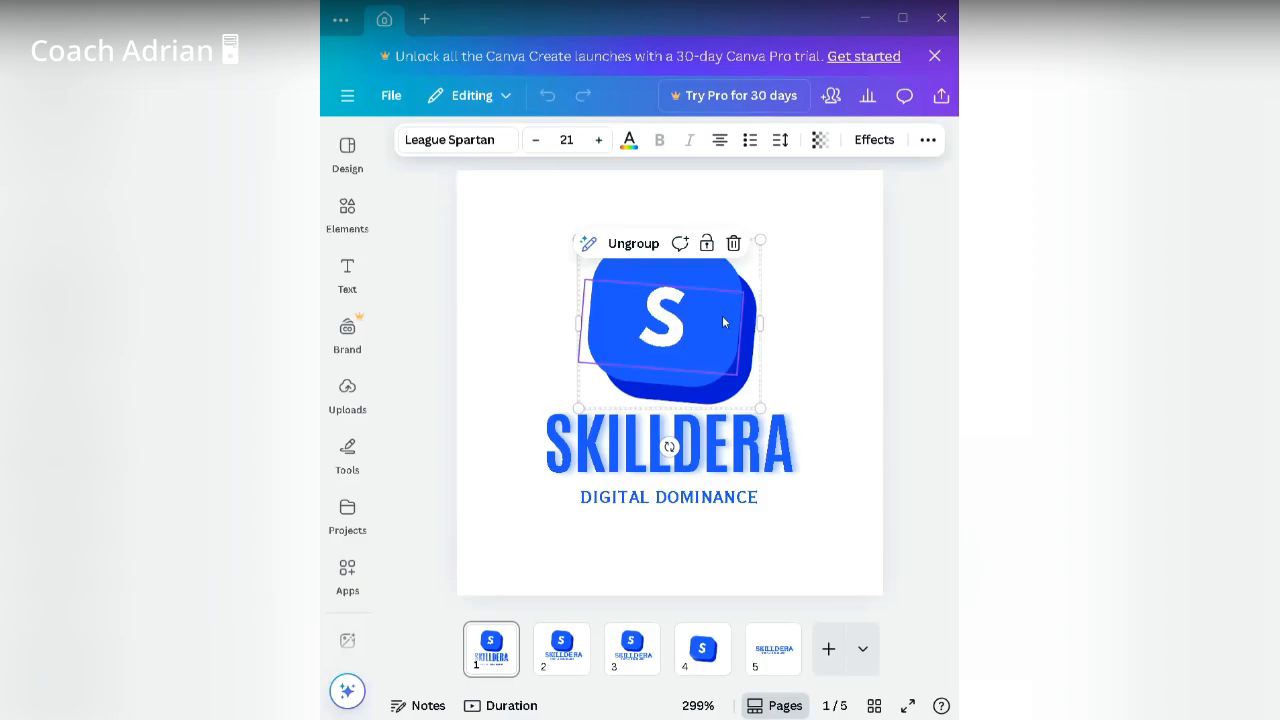
pyautogui.click(686, 640)
pyautogui.click(681, 381)
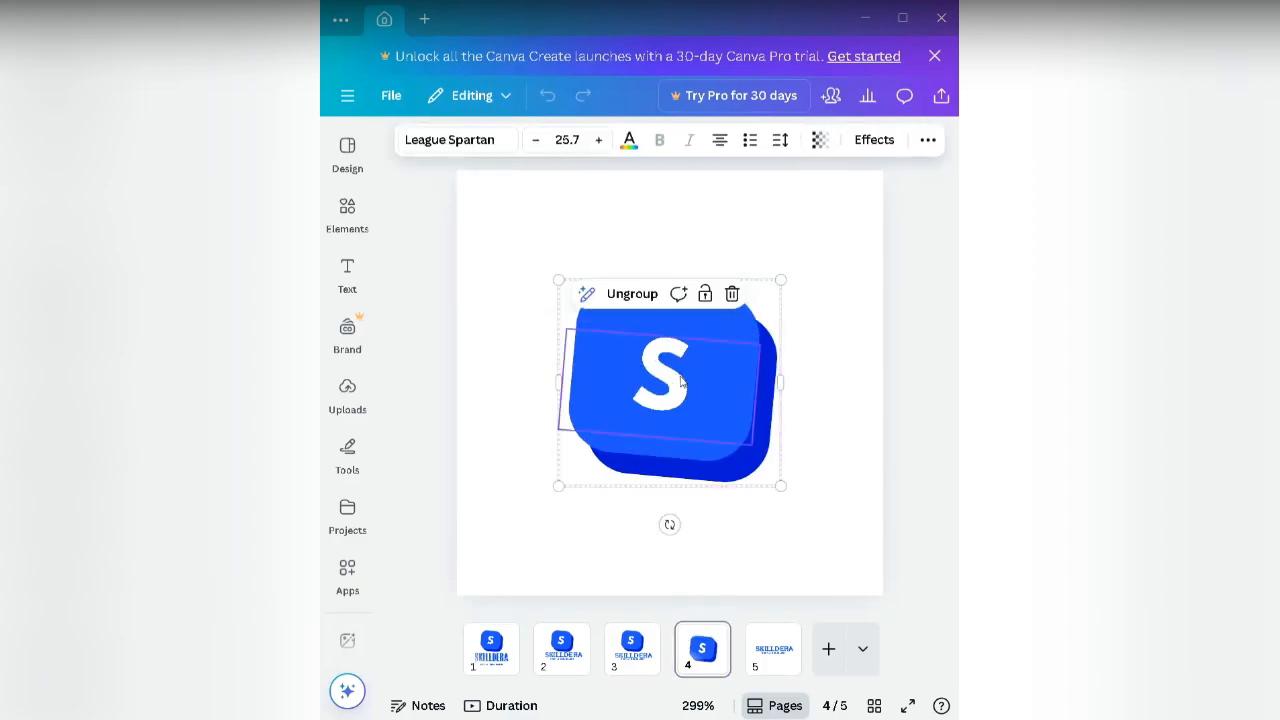
pyautogui.click(842, 359)
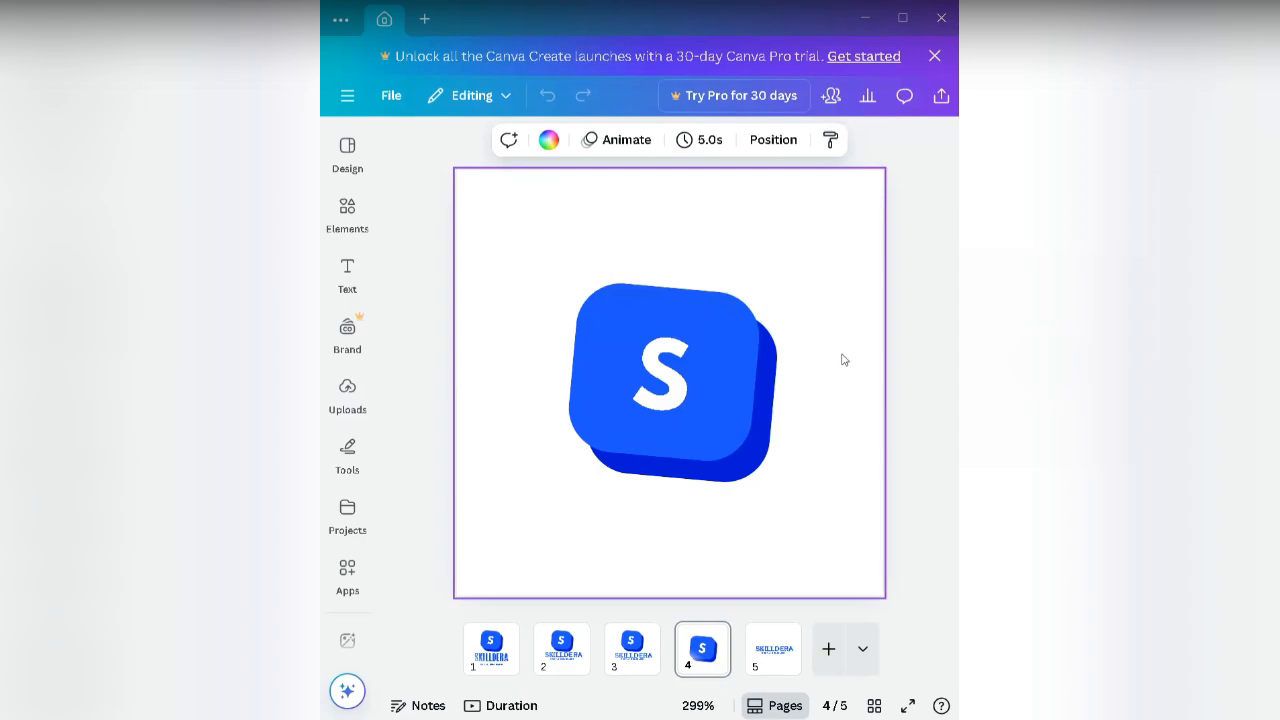
pyautogui.click(728, 390)
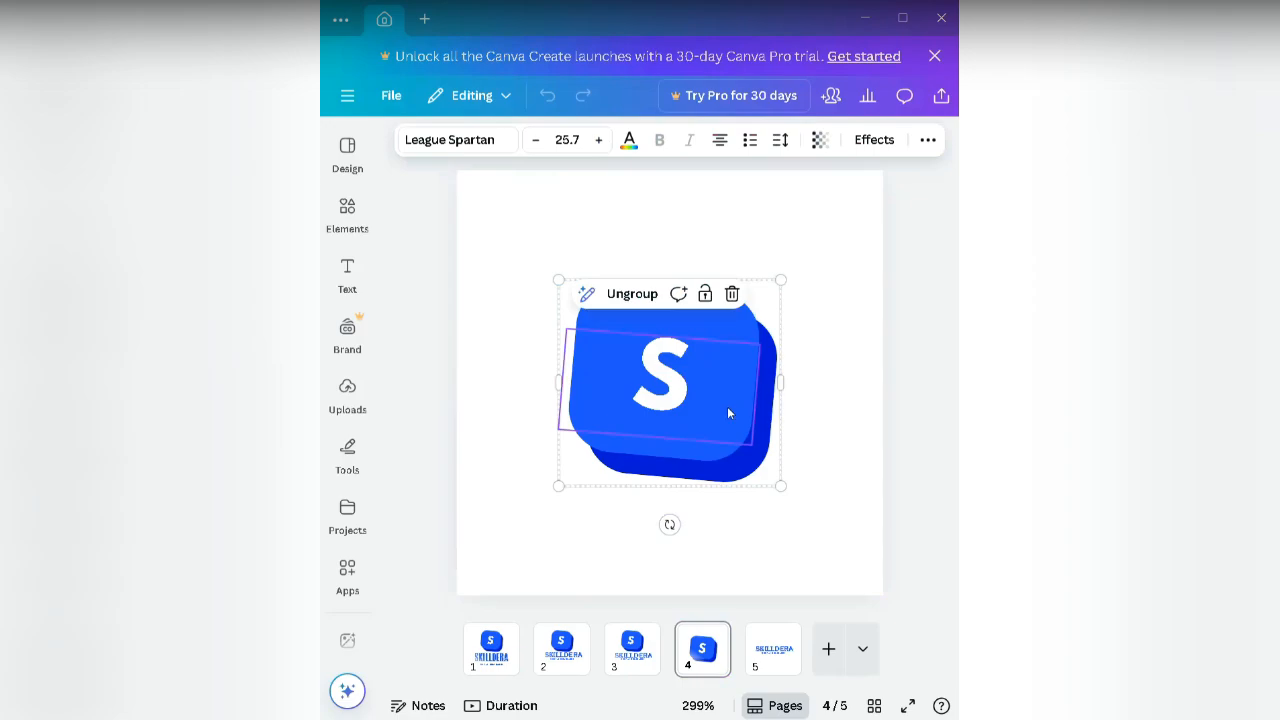
pyautogui.click(778, 652)
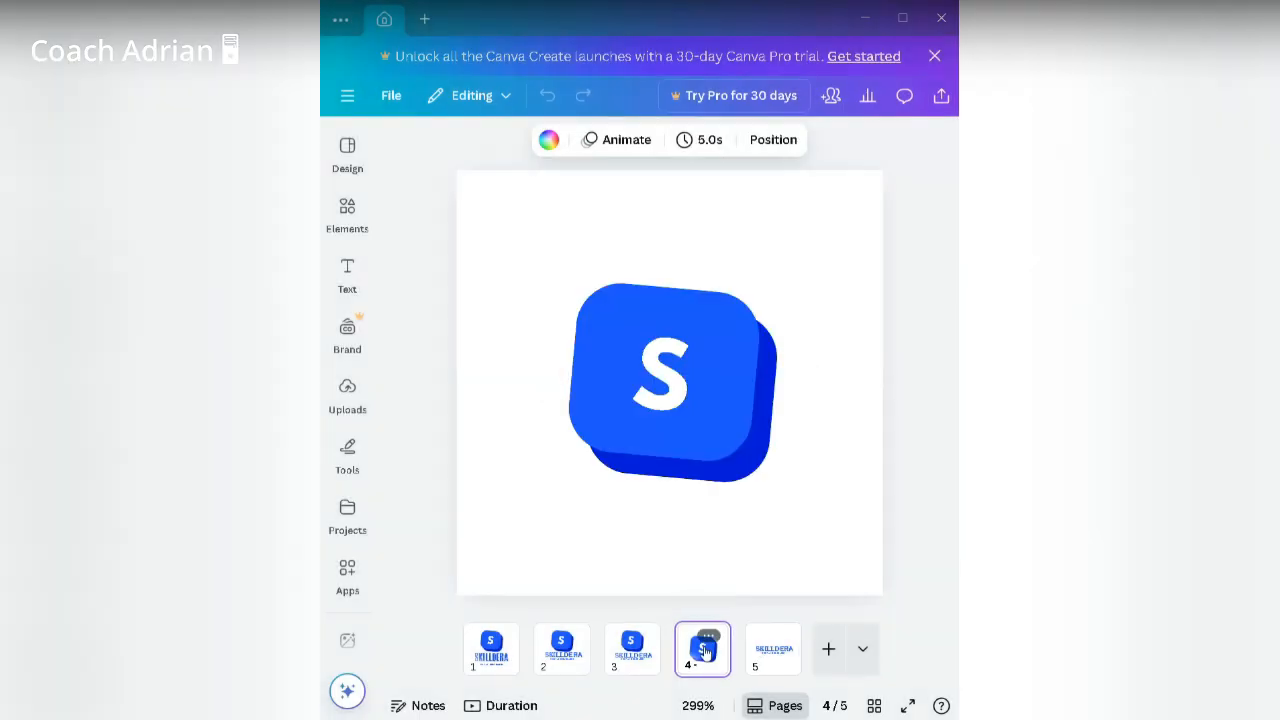
pyautogui.click(715, 384)
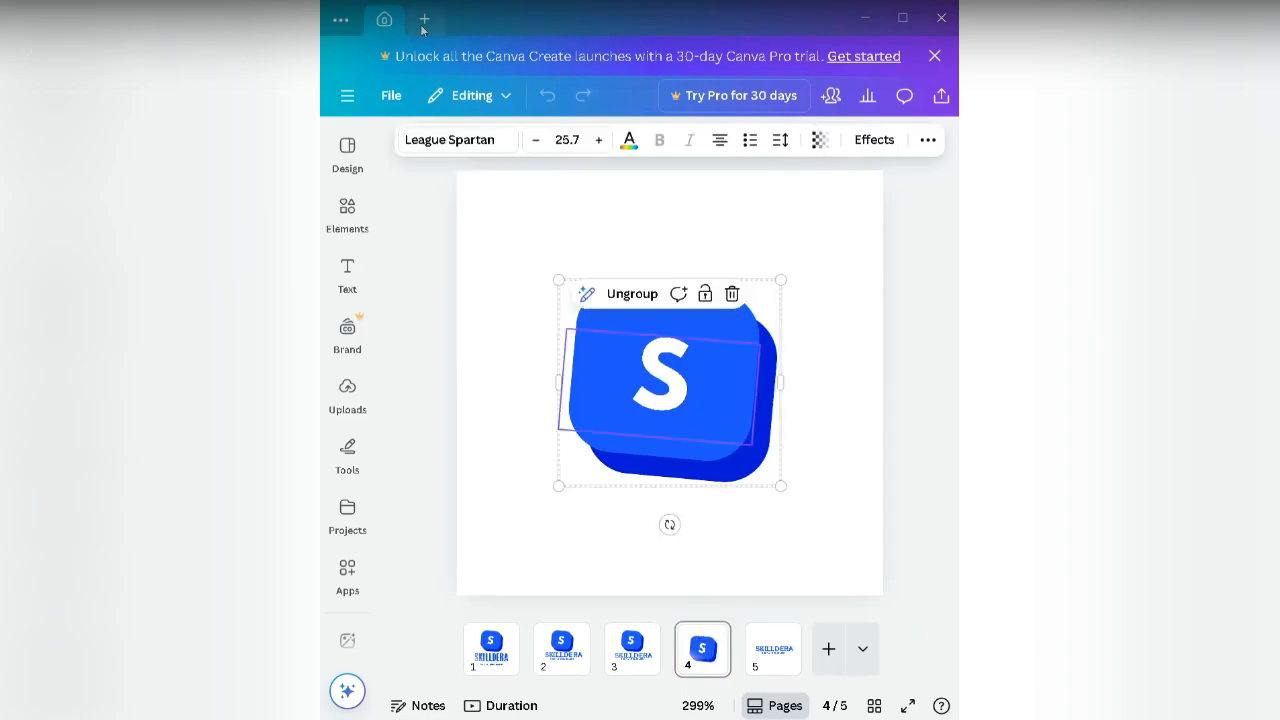
pyautogui.click(345, 21)
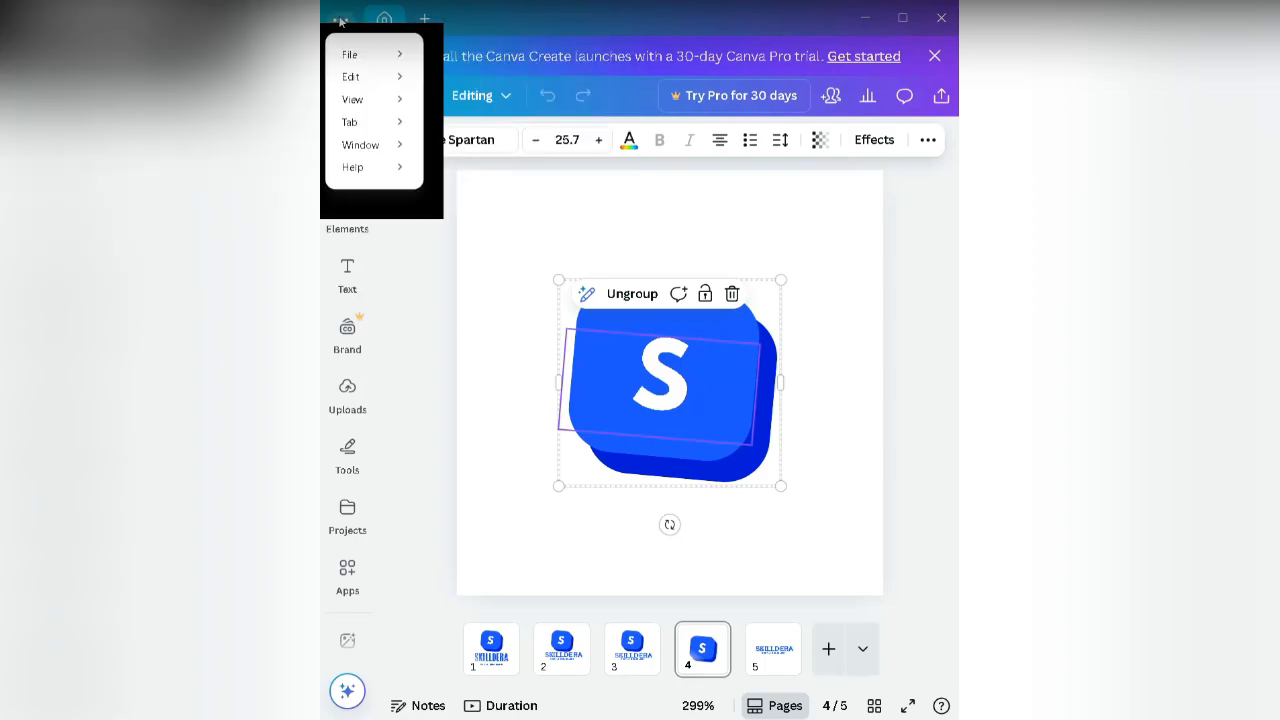
pyautogui.click(385, 20)
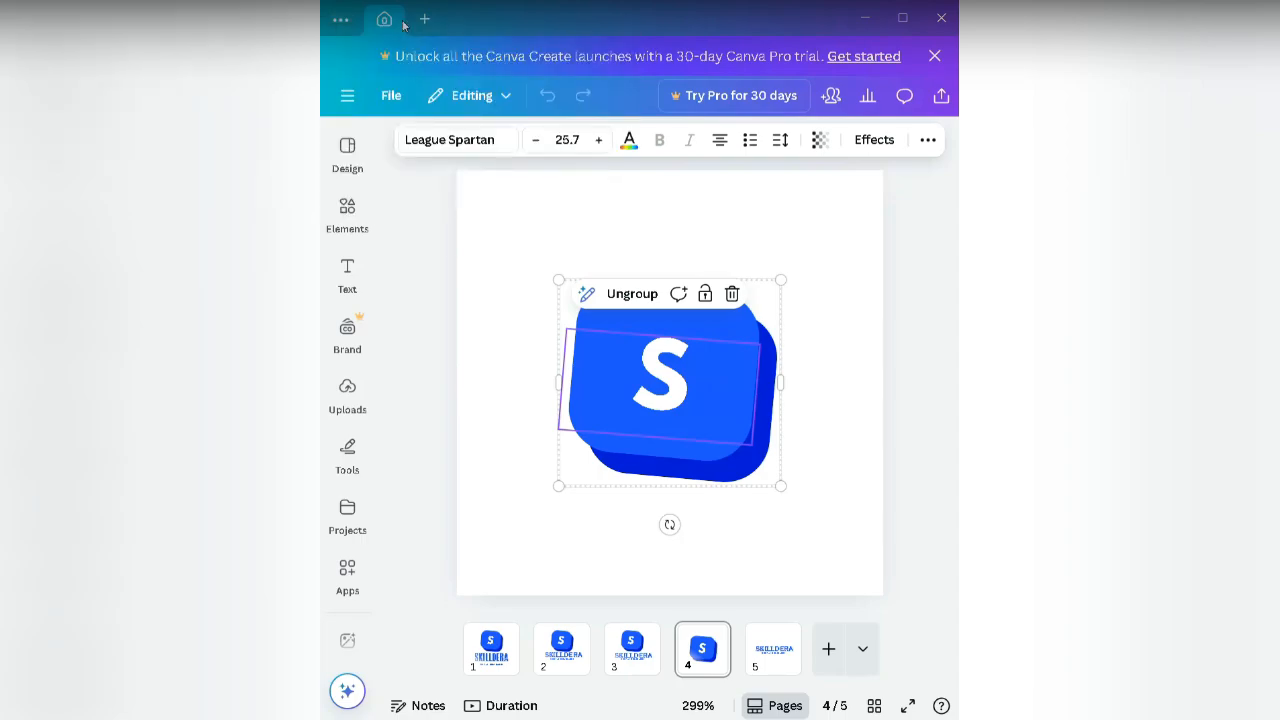
# Step: Exit the logo design to Home, then go to the Brand page listing the existing Brand Kit
pyautogui.click(348, 96)
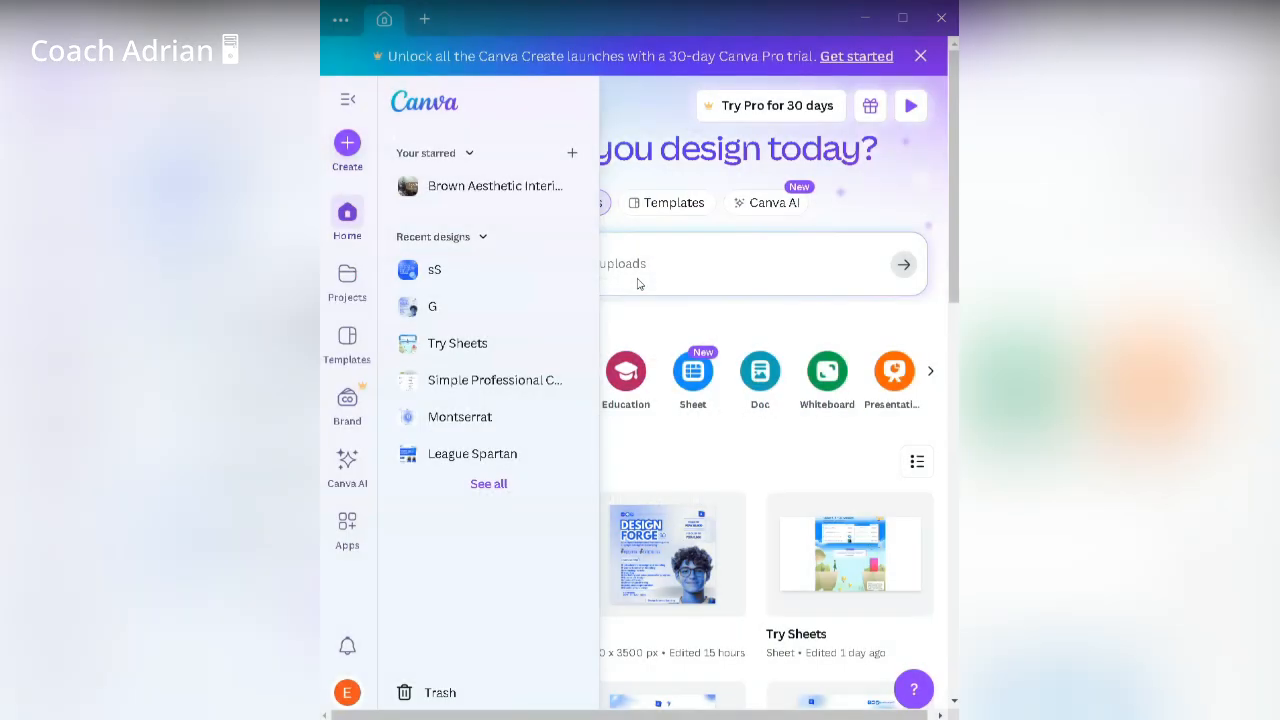
pyautogui.click(930, 375)
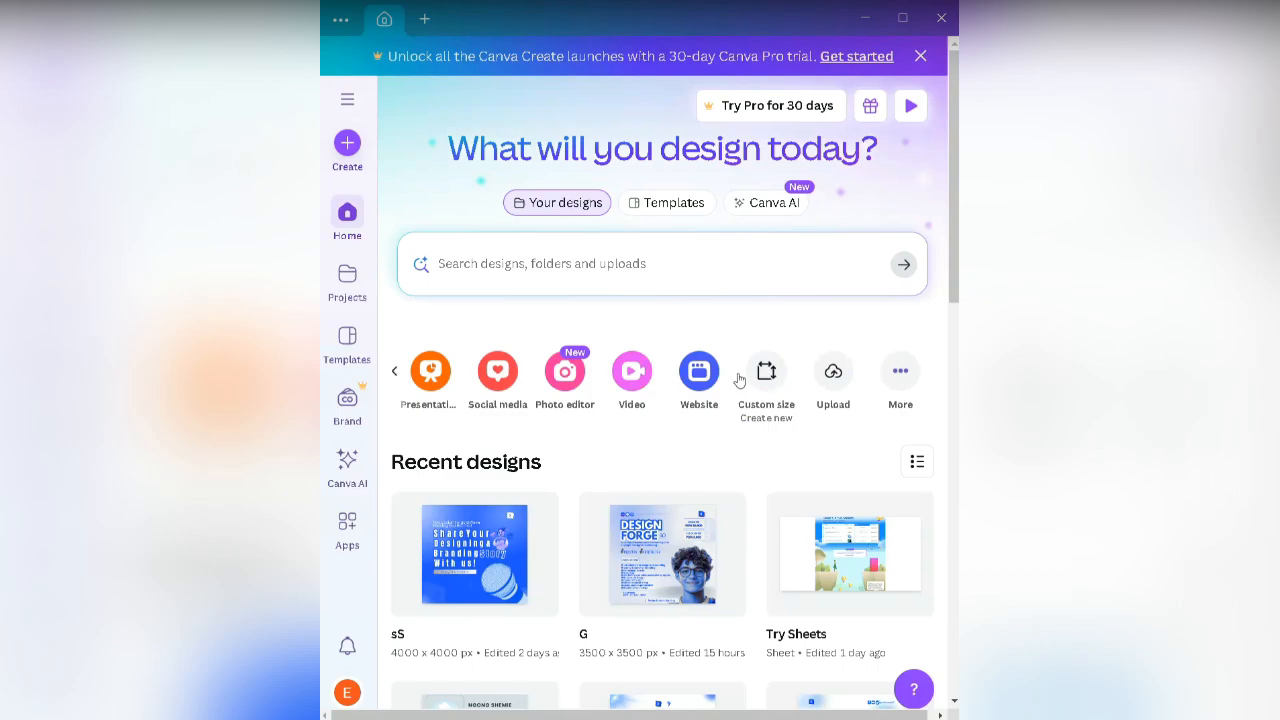
pyautogui.click(366, 412)
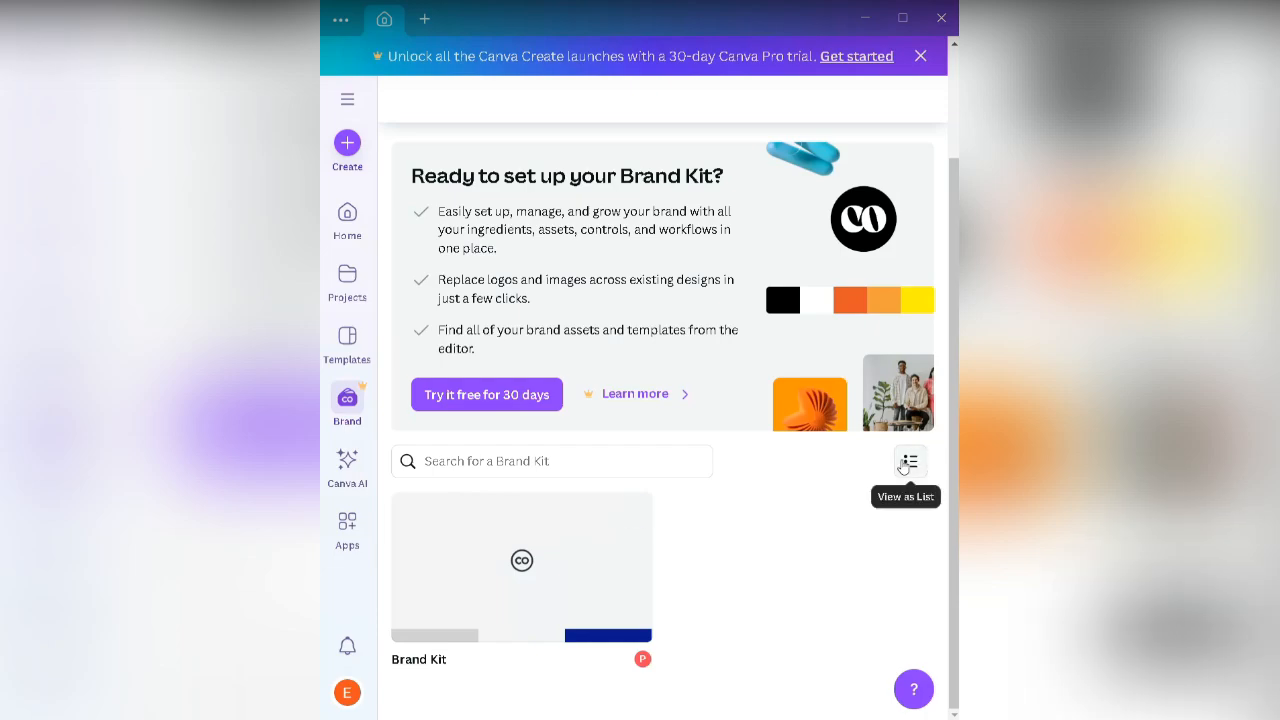
# Step: Check the Brand Kit card's options menu, dismiss it, and open the Brand Kit
pyautogui.moveTo(571, 549)
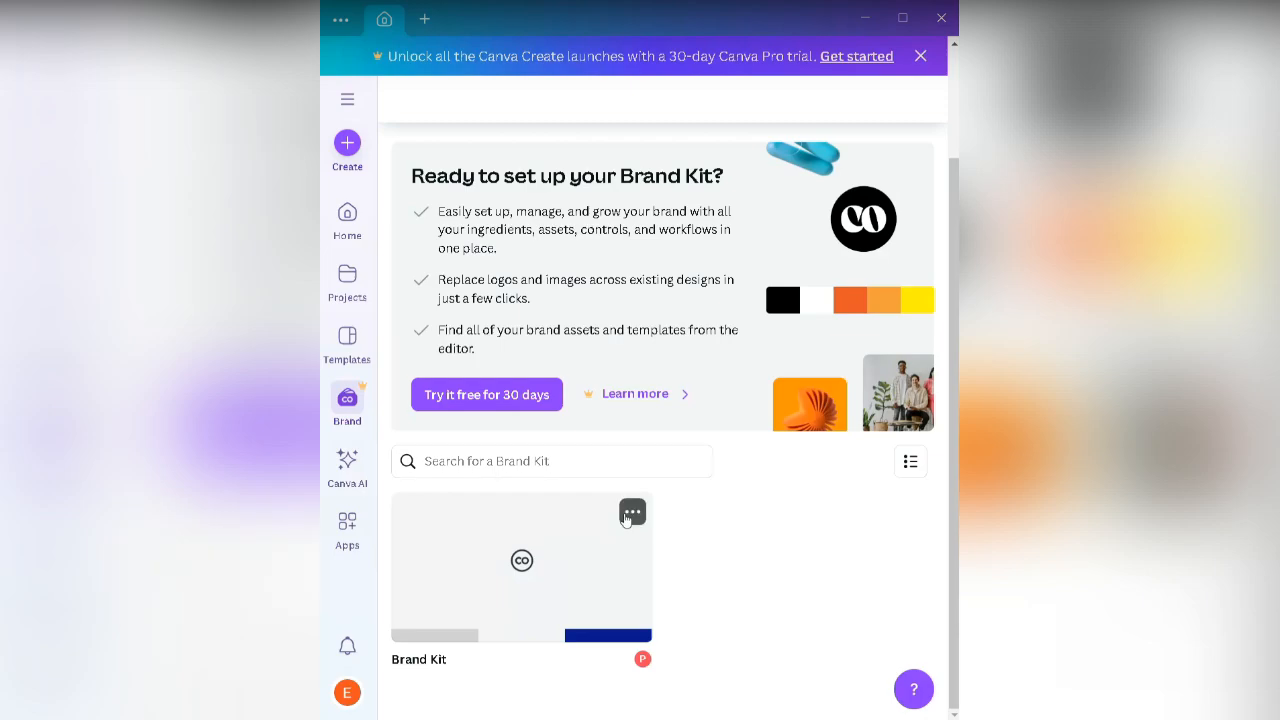
pyautogui.click(632, 512)
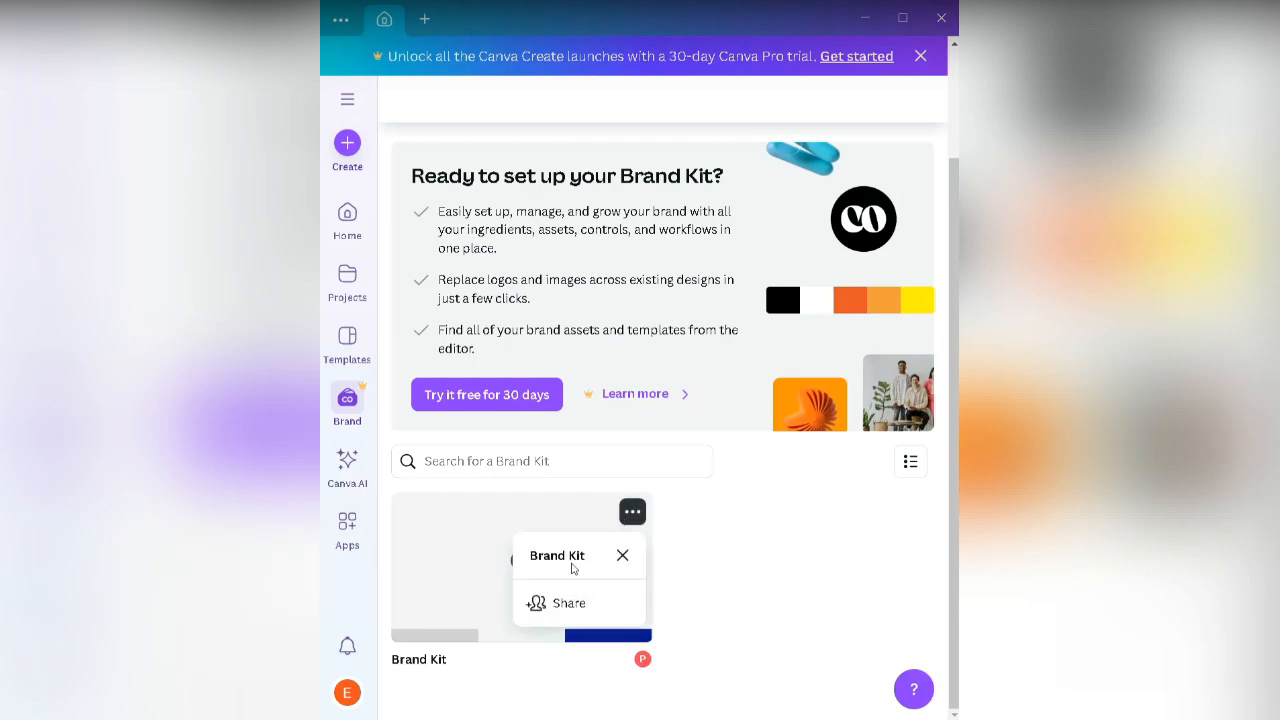
pyautogui.click(622, 556)
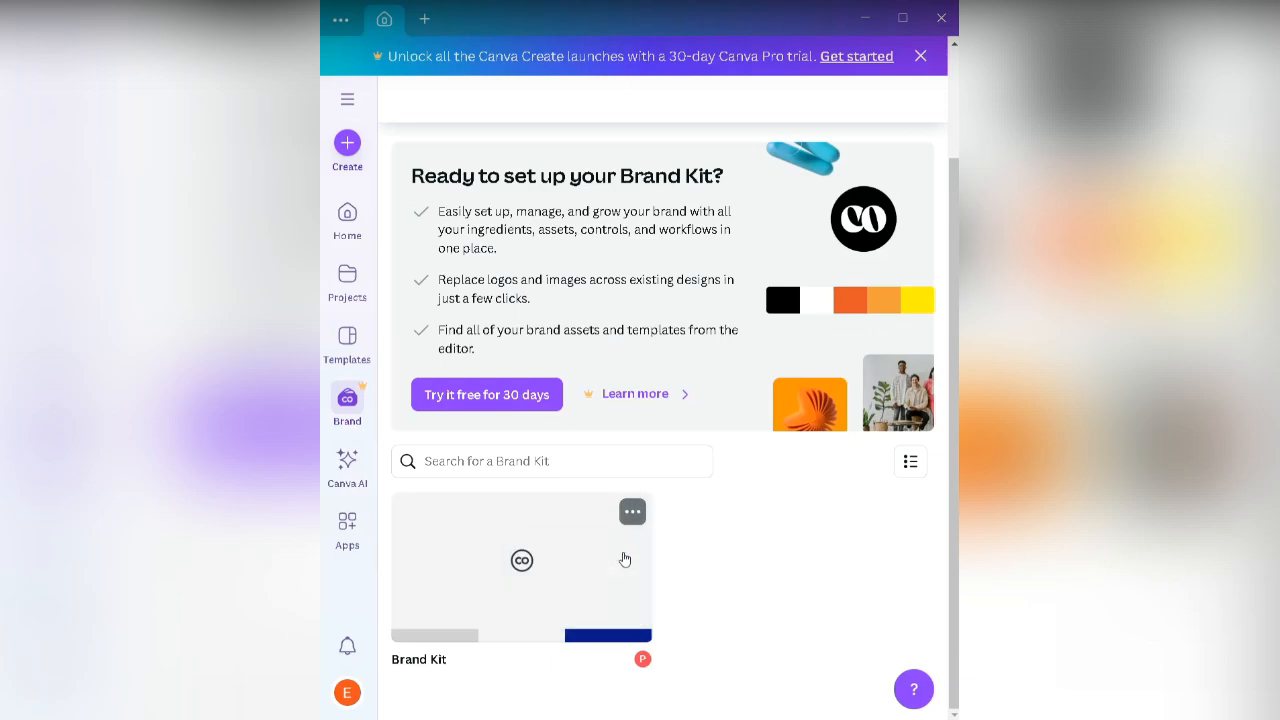
pyautogui.click(560, 557)
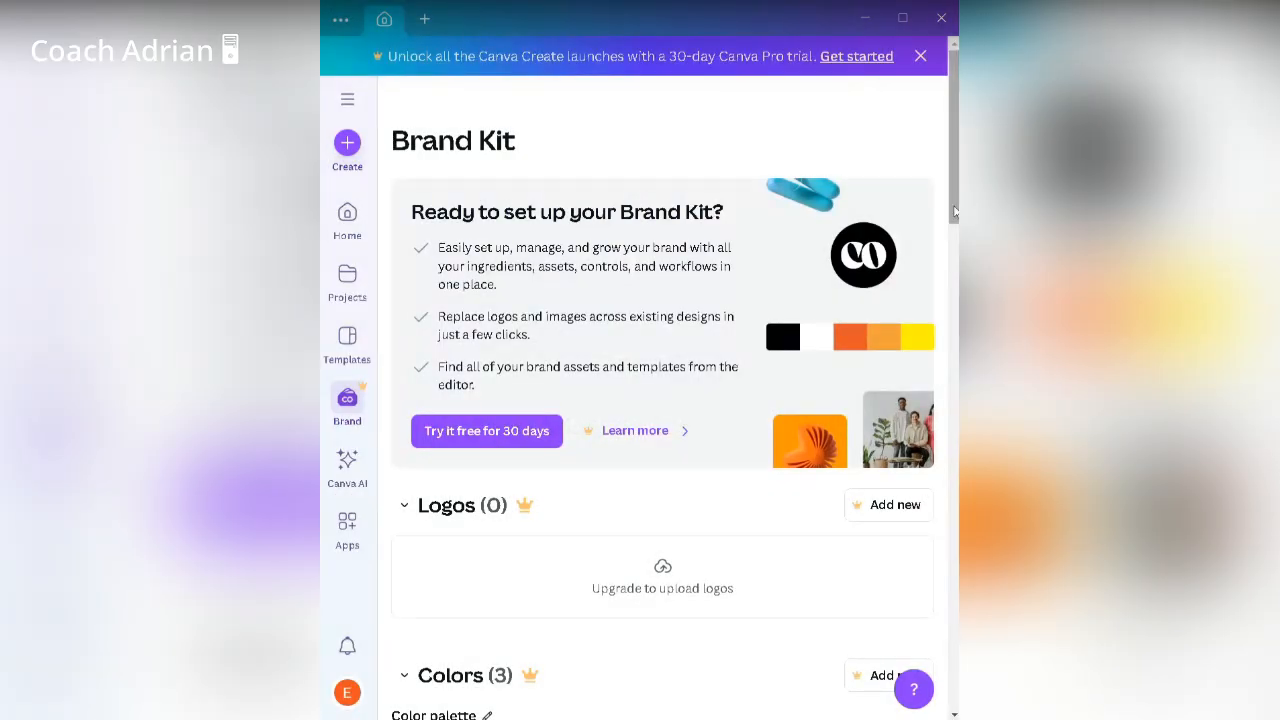
# Step: Scroll the Brand Kit page and collapse the Logos section so Colors follows it
pyautogui.moveTo(955, 210); pyautogui.dragTo(956, 228)
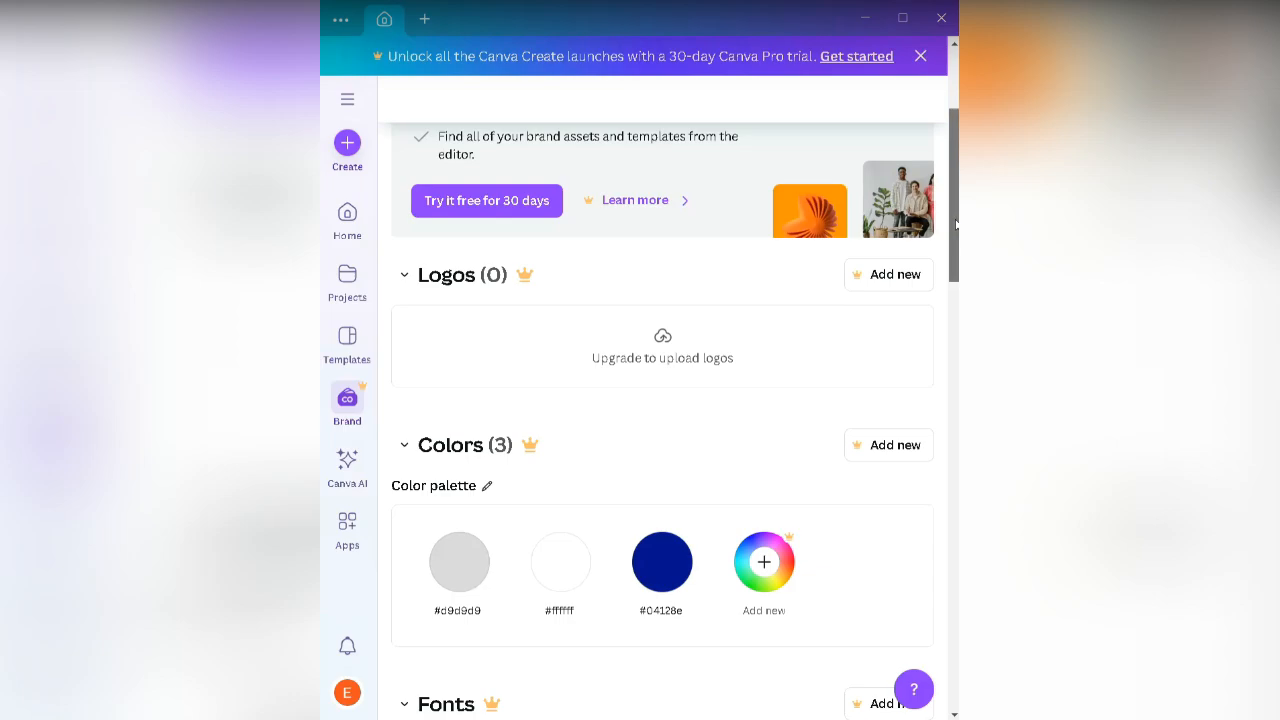
pyautogui.scroll(-2, 955, 225)
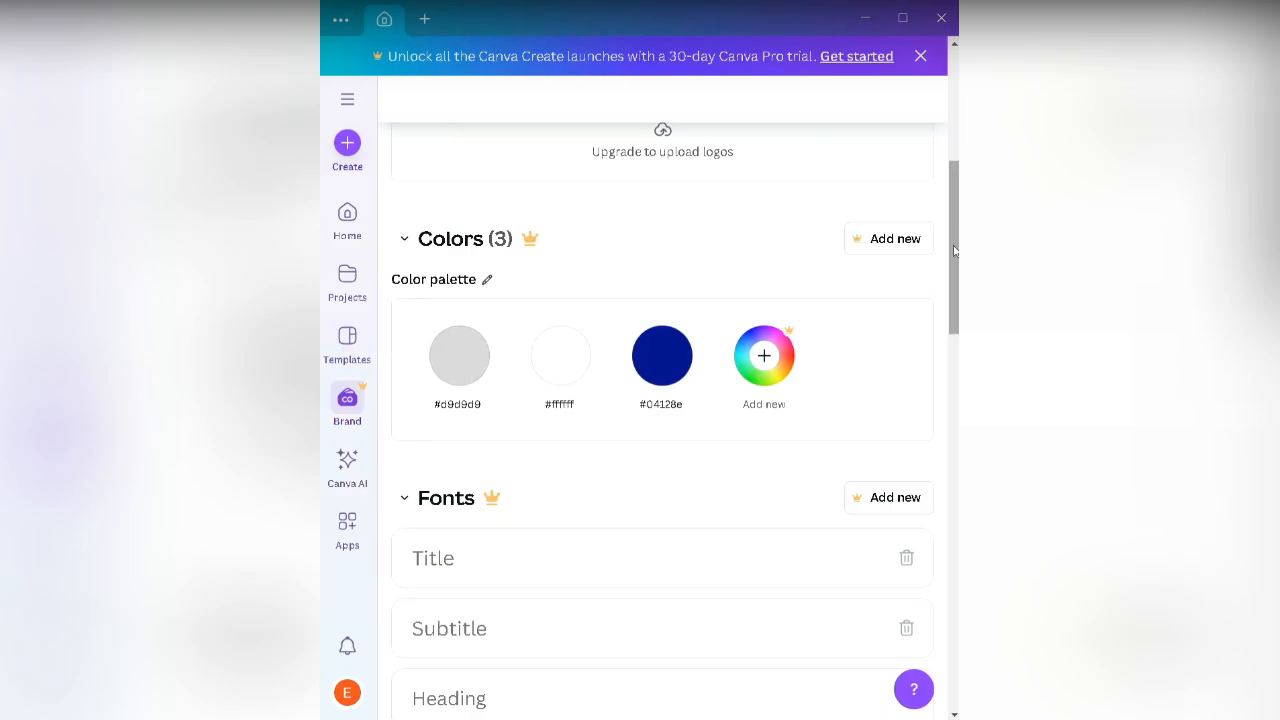
pyautogui.moveTo(955, 251); pyautogui.dragTo(951, 192)
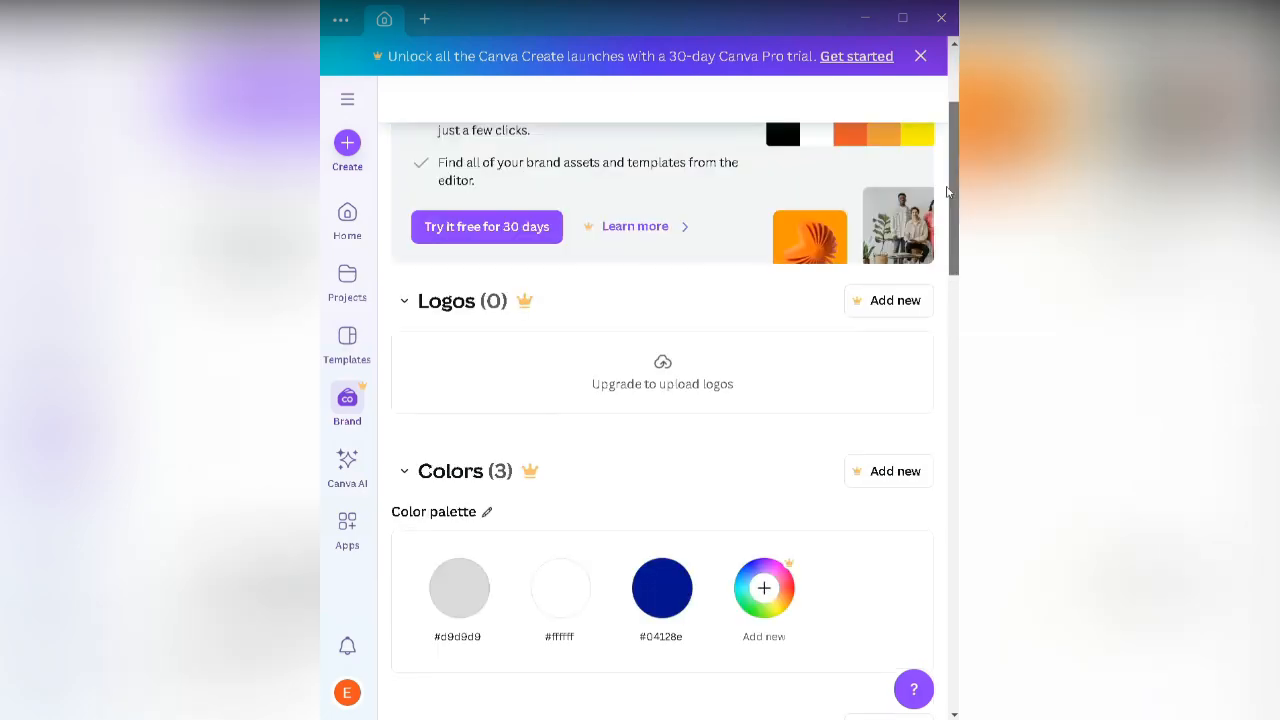
pyautogui.click(527, 313)
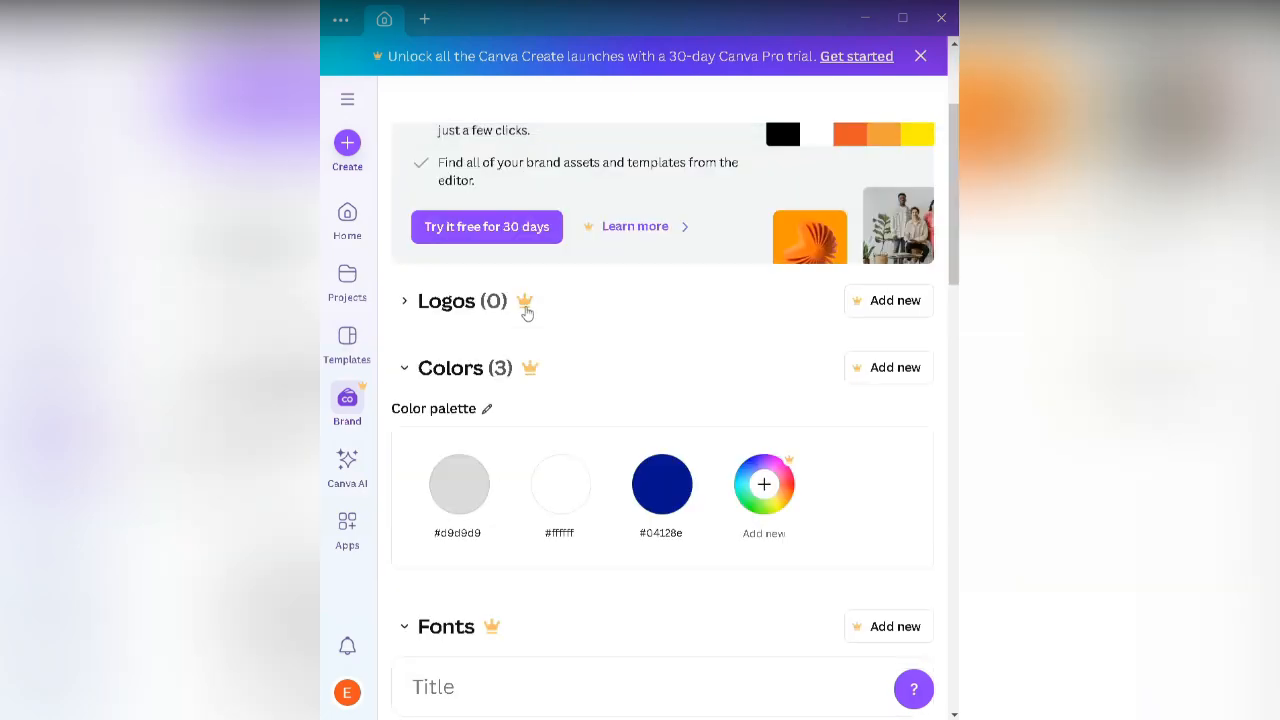
pyautogui.click(527, 313)
pyautogui.click(525, 313)
# Step: Collapse the Colors, Fonts, Photos, Brand voice, Graphics, Icons and Charts sections, then scroll back up
pyautogui.click(531, 370)
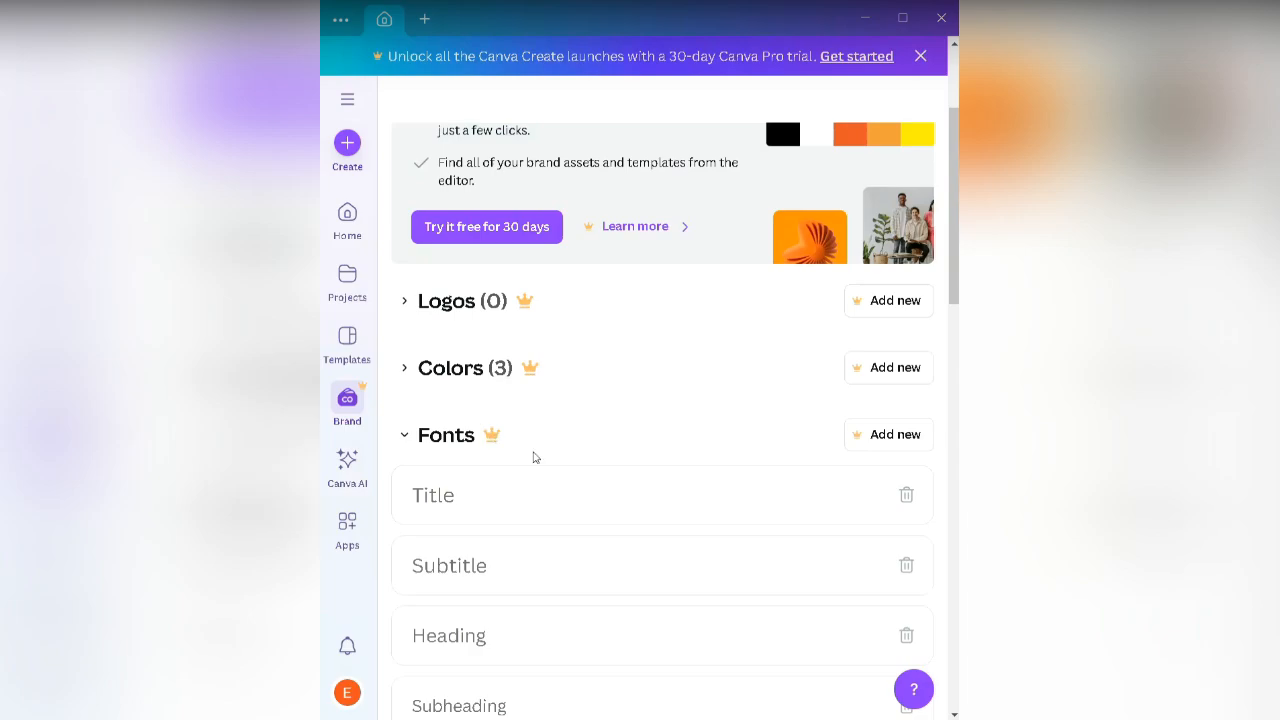
pyautogui.moveTo(953, 265); pyautogui.dragTo(954, 302)
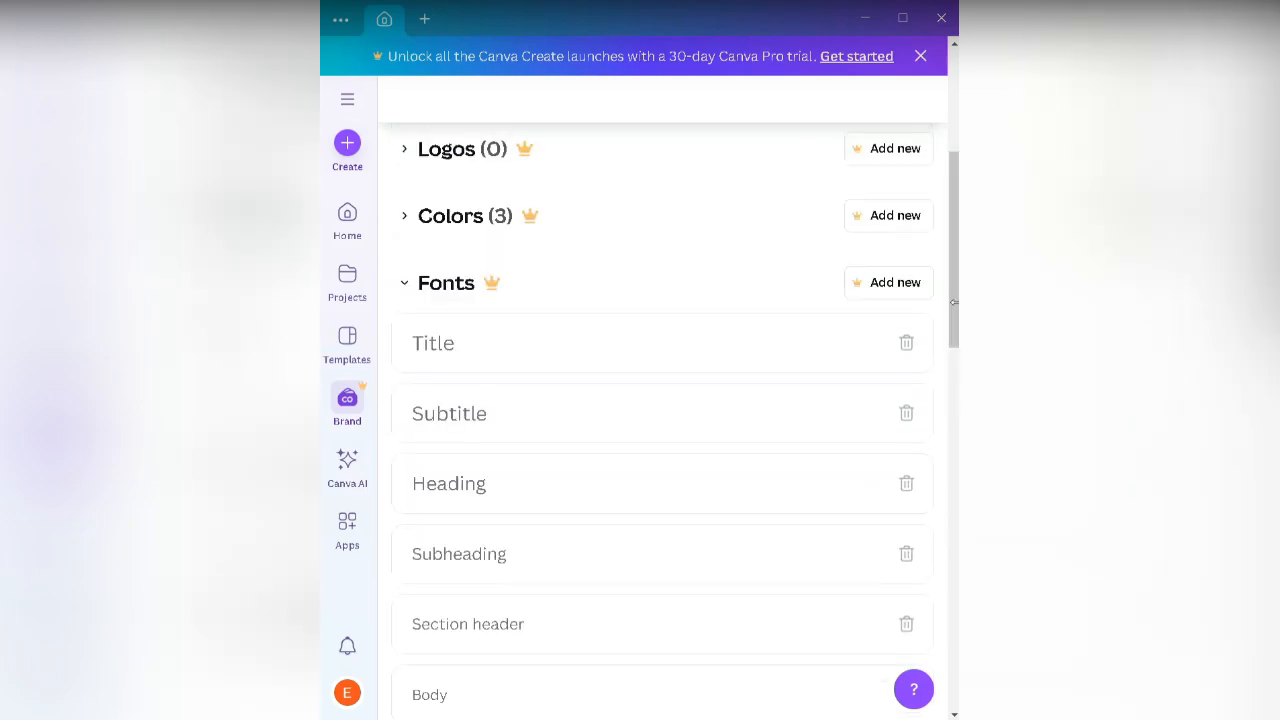
pyautogui.click(491, 288)
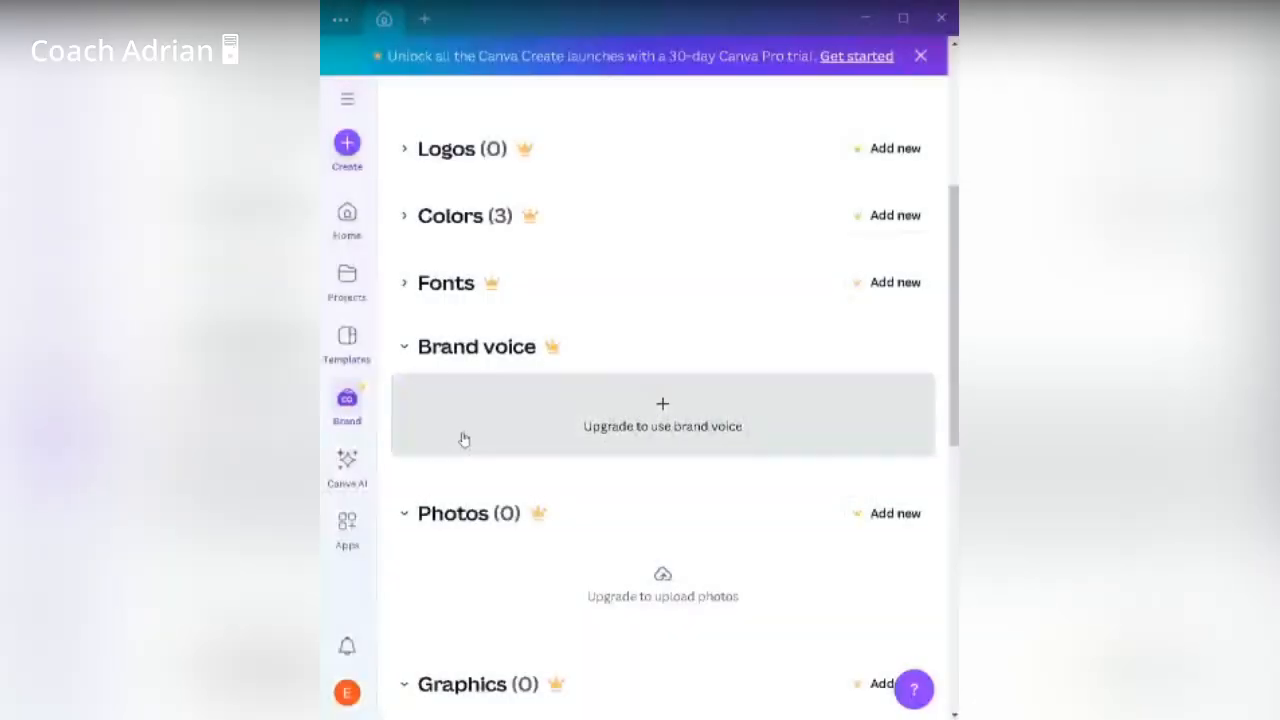
pyautogui.click(505, 514)
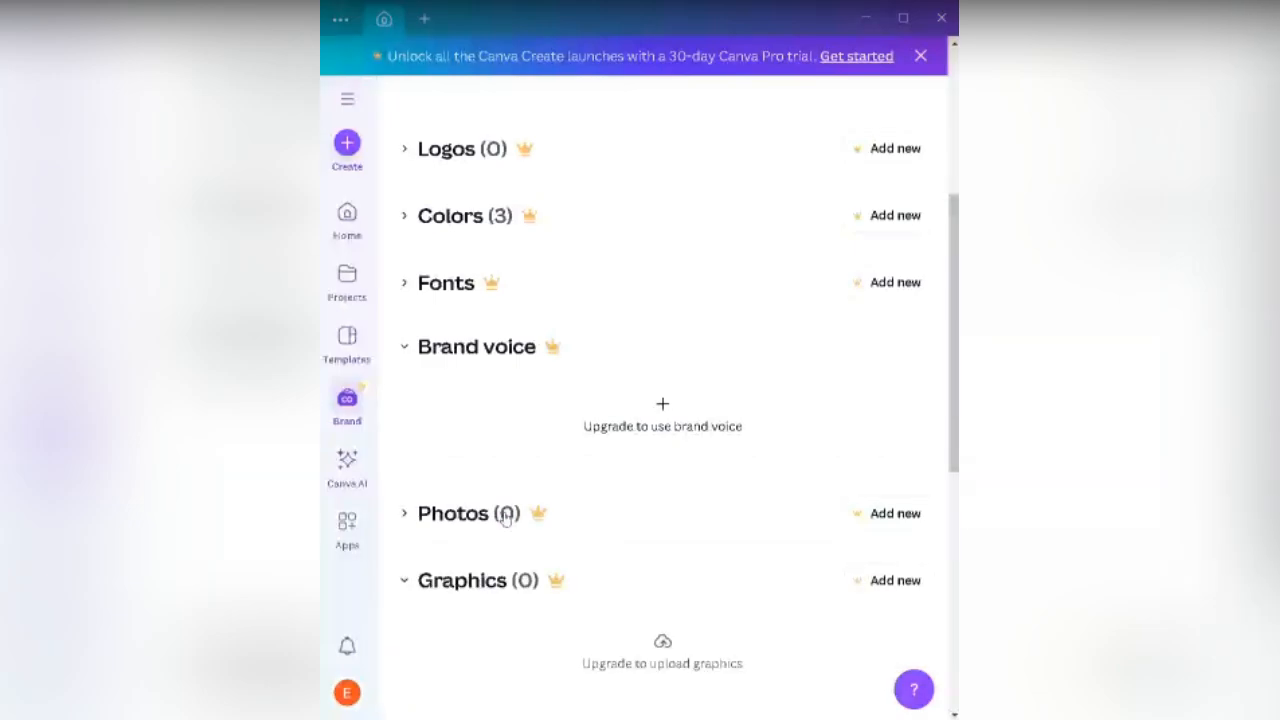
pyautogui.click(484, 356)
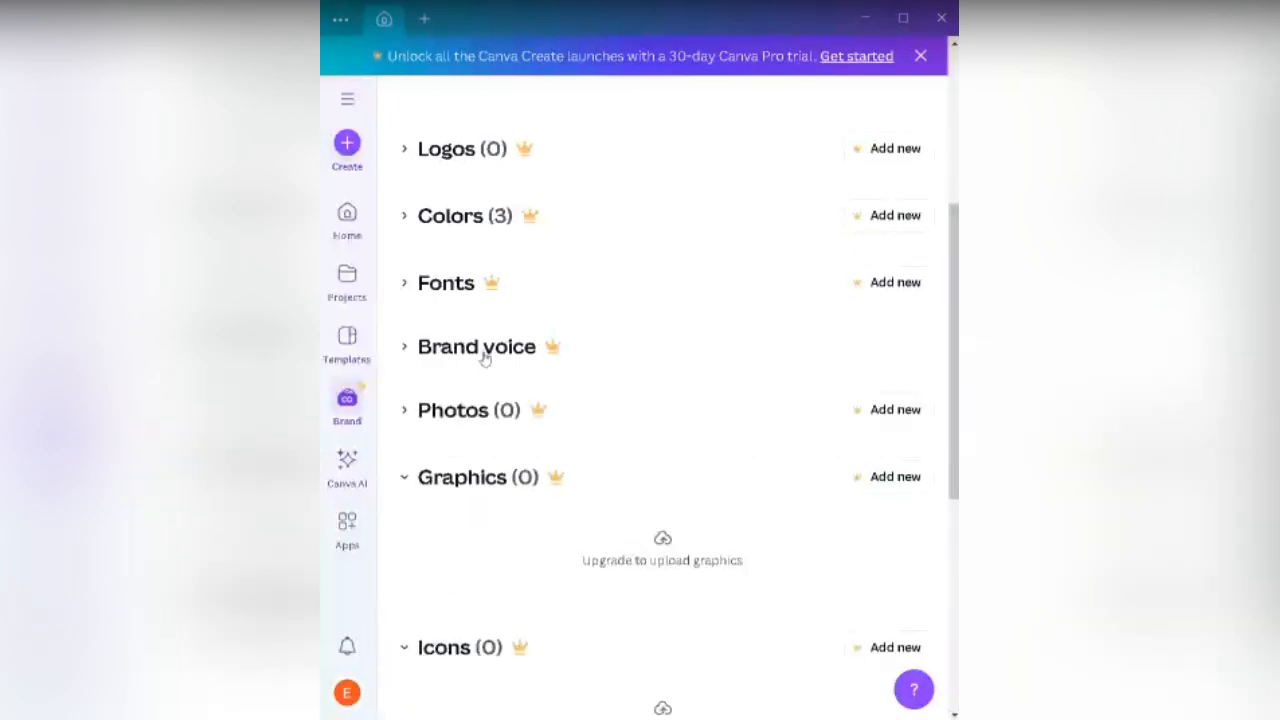
pyautogui.click(492, 480)
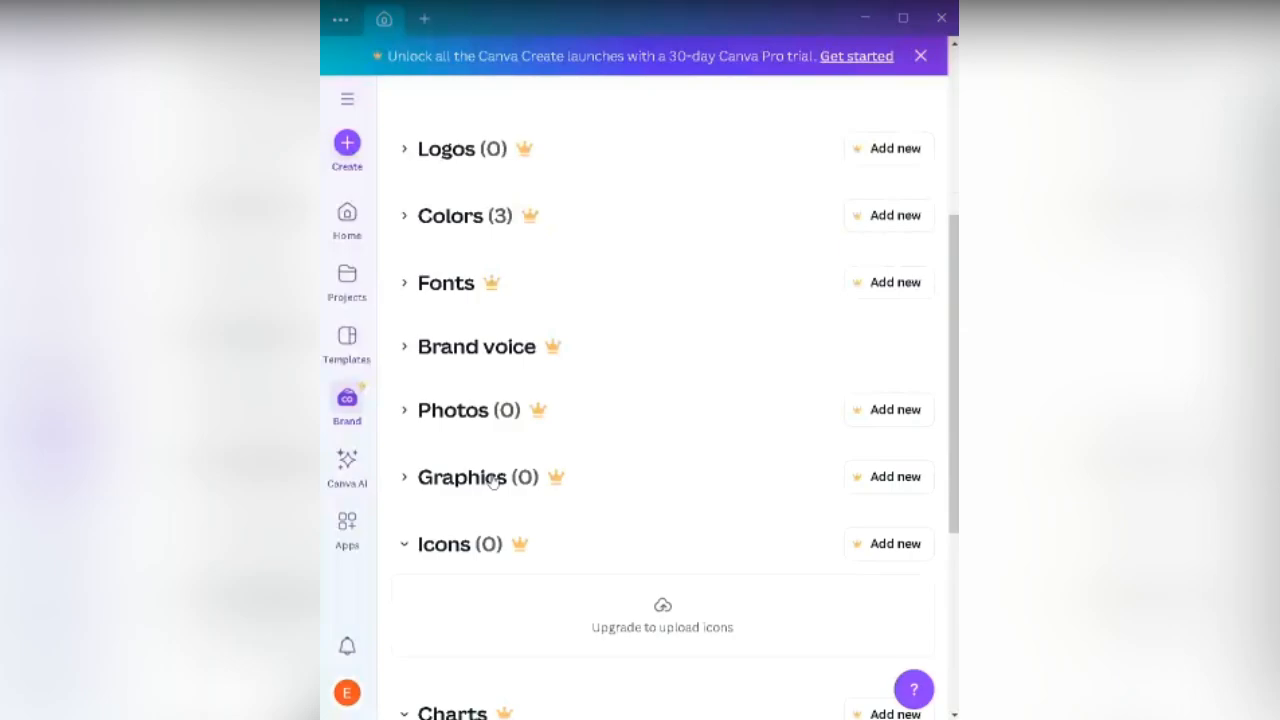
pyautogui.click(484, 550)
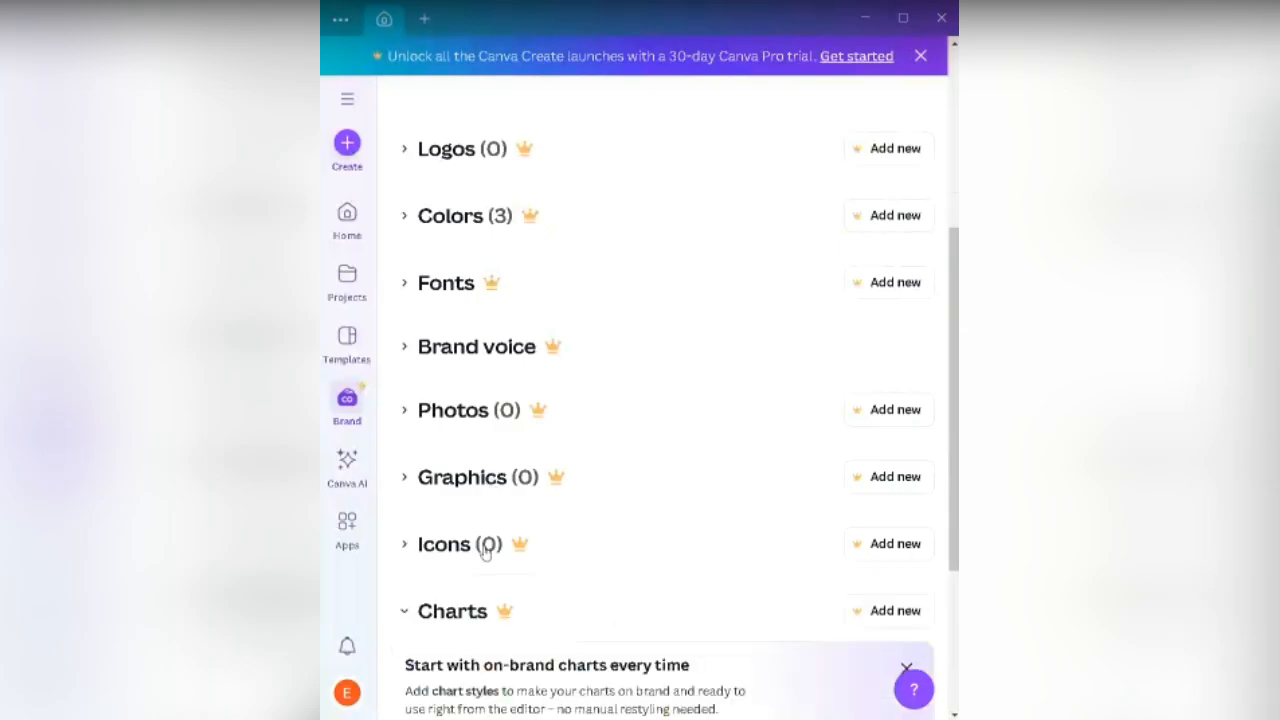
pyautogui.click(484, 610)
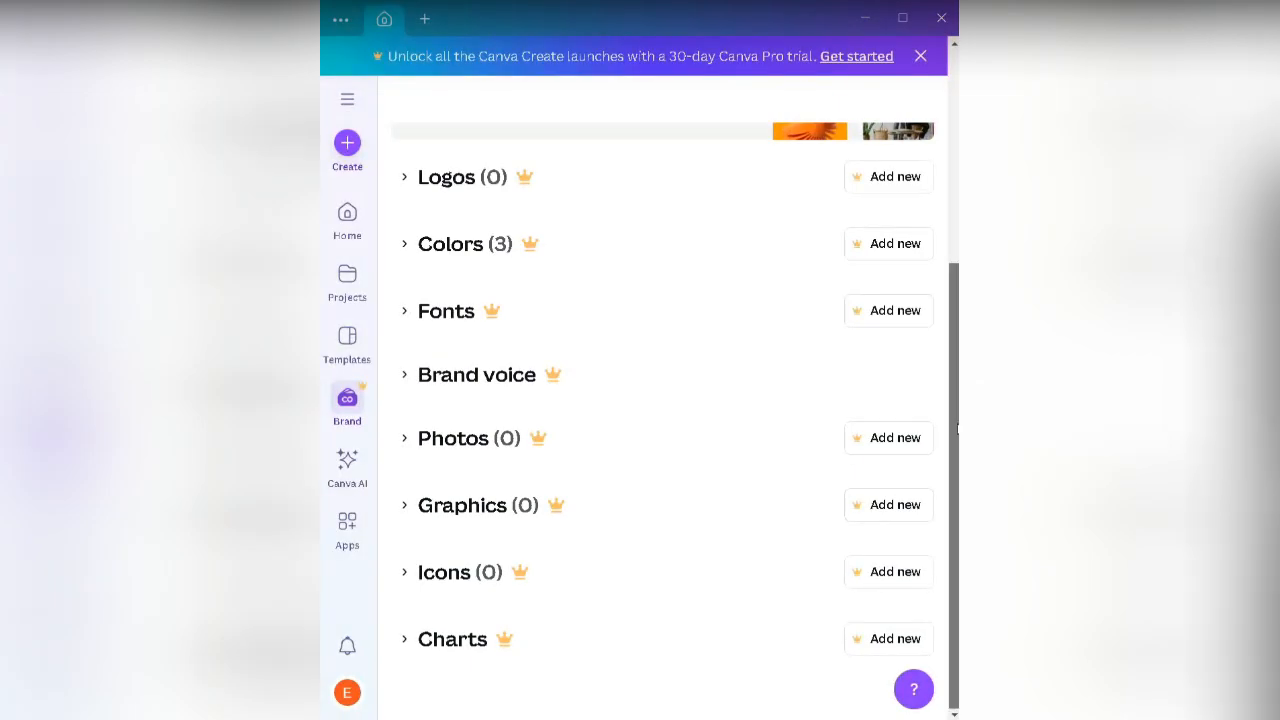
pyautogui.moveTo(954, 428); pyautogui.dragTo(949, 285)
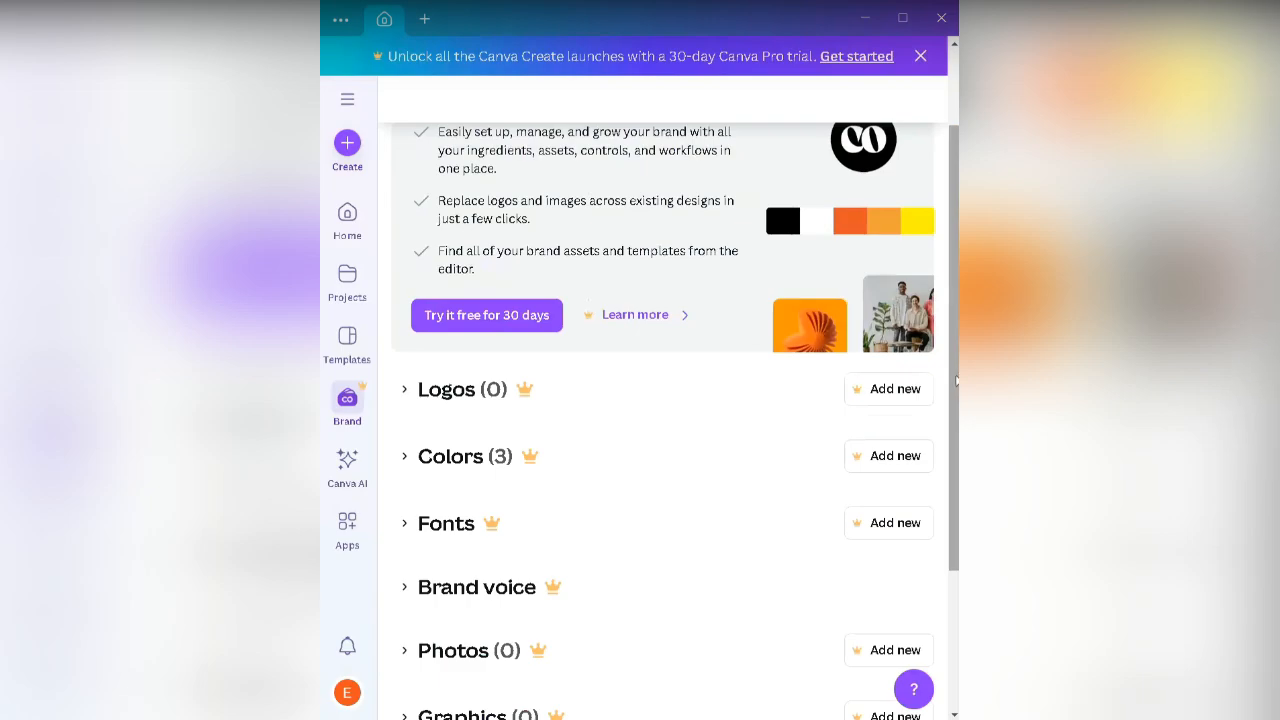
pyautogui.moveTo(956, 381); pyautogui.dragTo(956, 426)
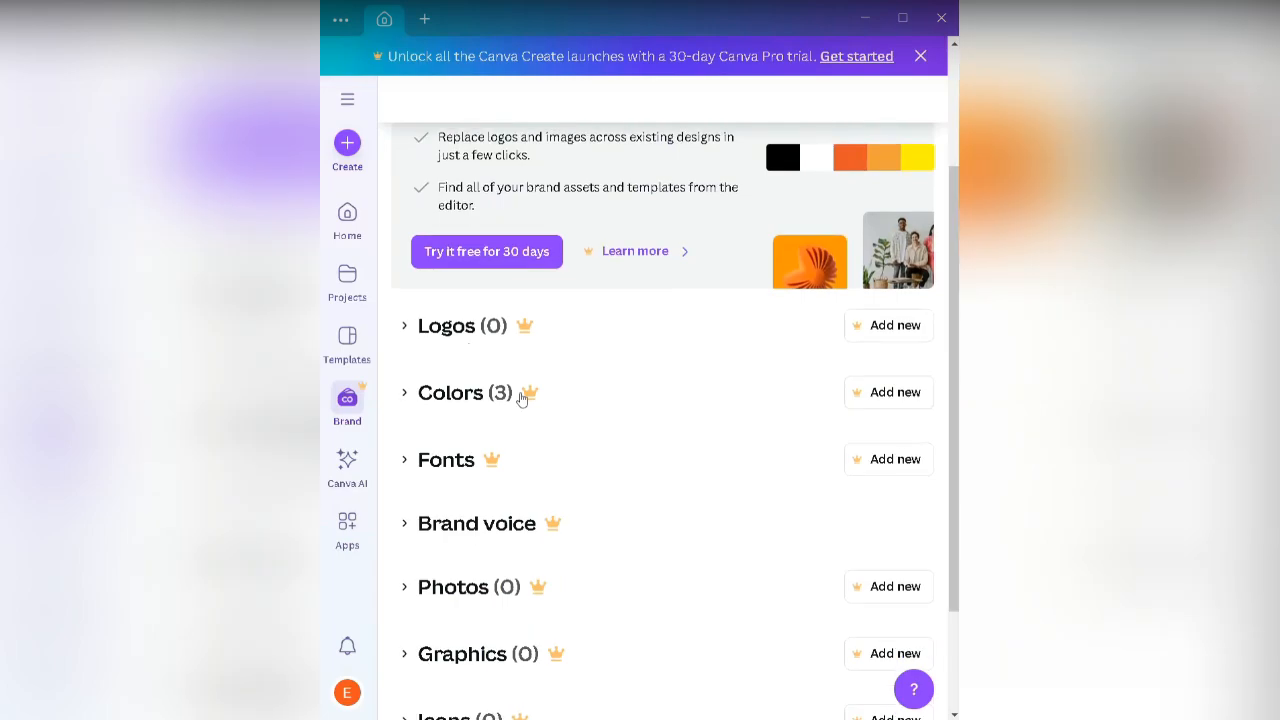
# Step: Expand Colors (3) to show the #d9d9d9, #ffffff and #04128e swatches
pyautogui.click(521, 398)
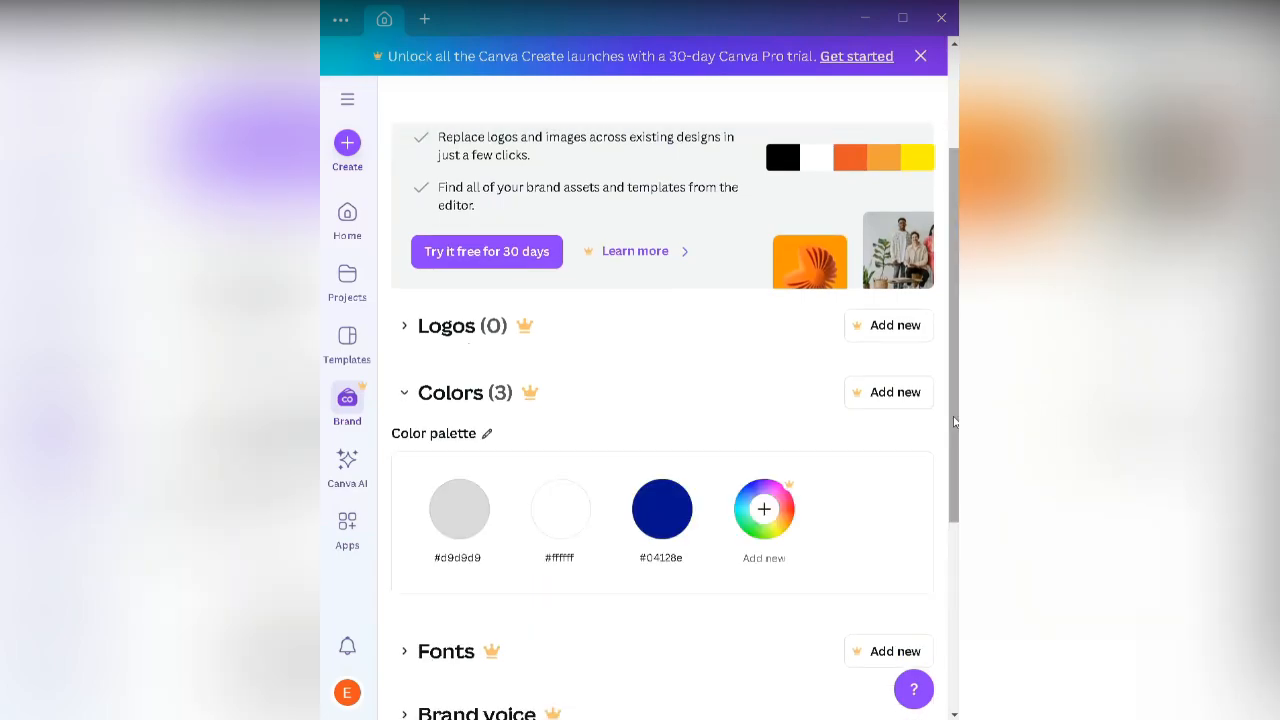
pyautogui.moveTo(954, 421); pyautogui.dragTo(943, 449)
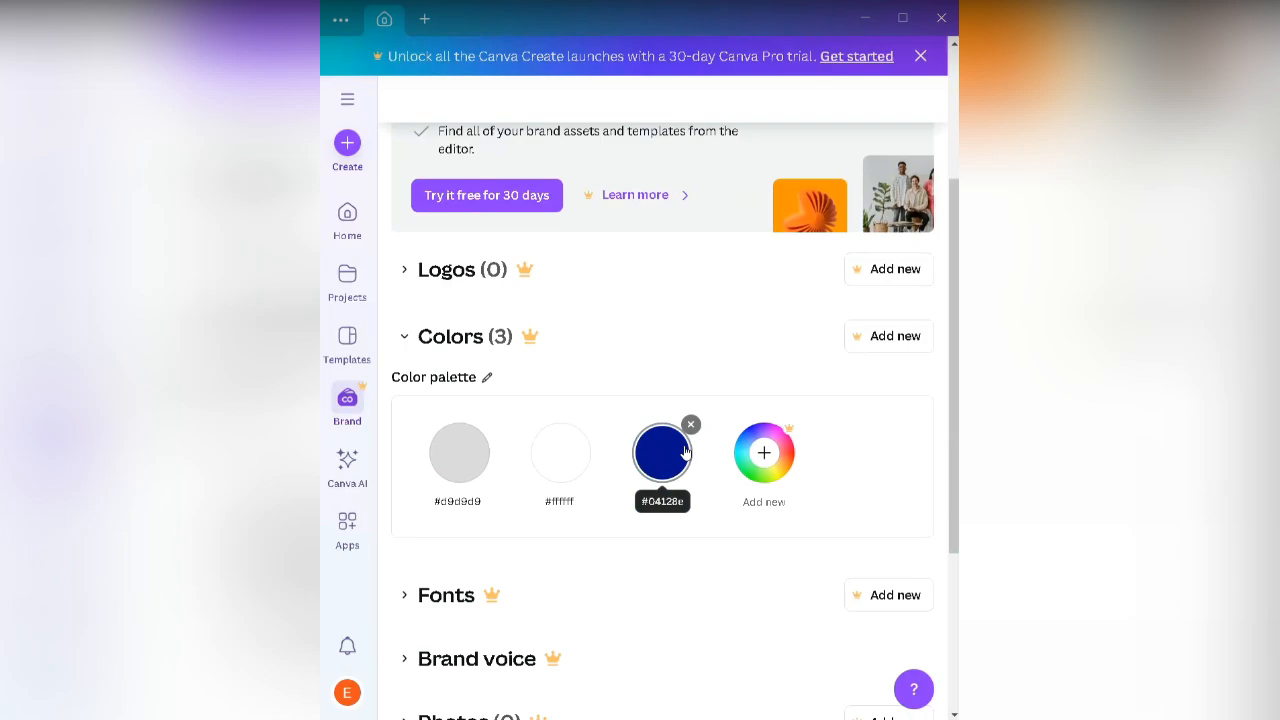
# Step: Edit the #04128e swatch into the brighter blue #0744fa and save it to the palette
pyautogui.click(685, 453)
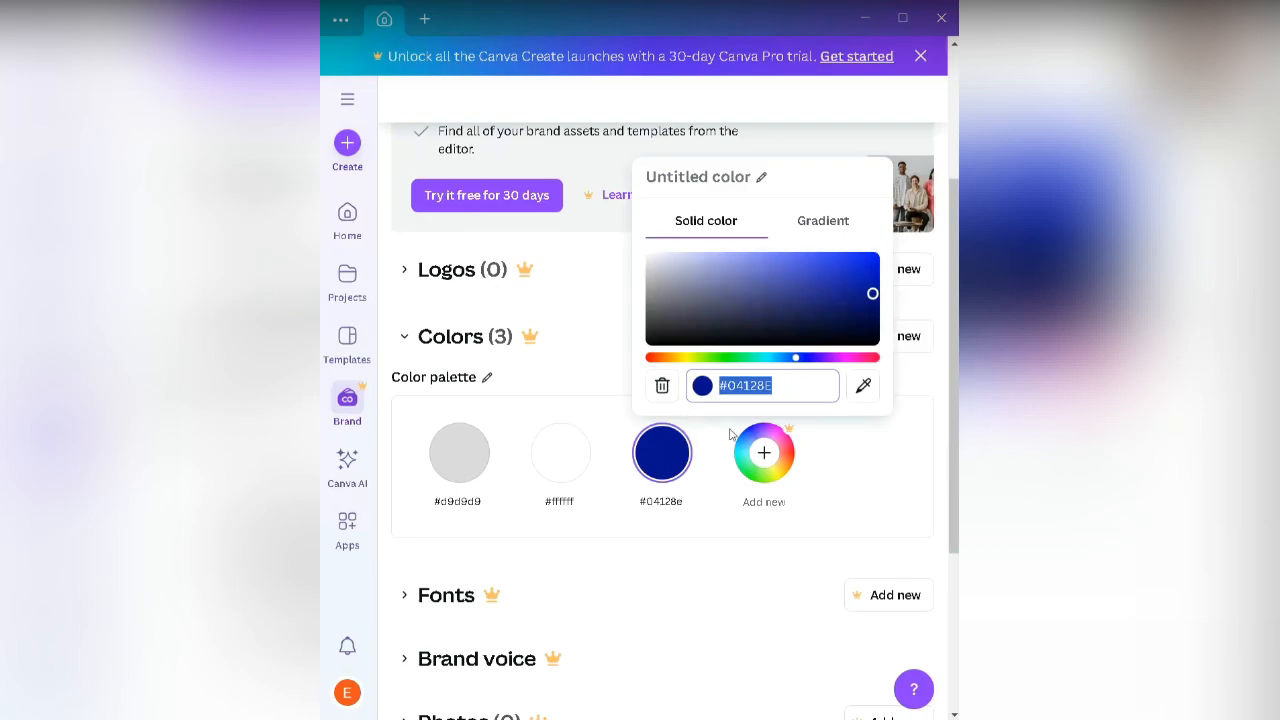
pyautogui.click(702, 435)
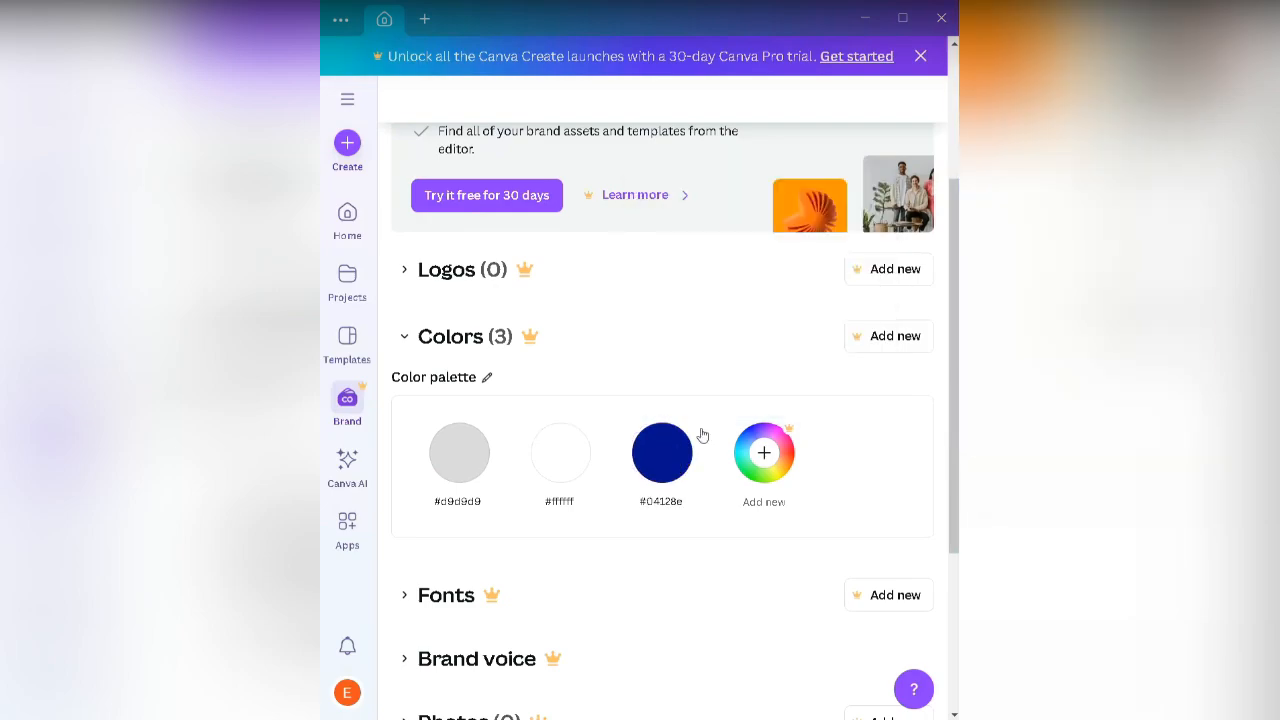
pyautogui.click(675, 449)
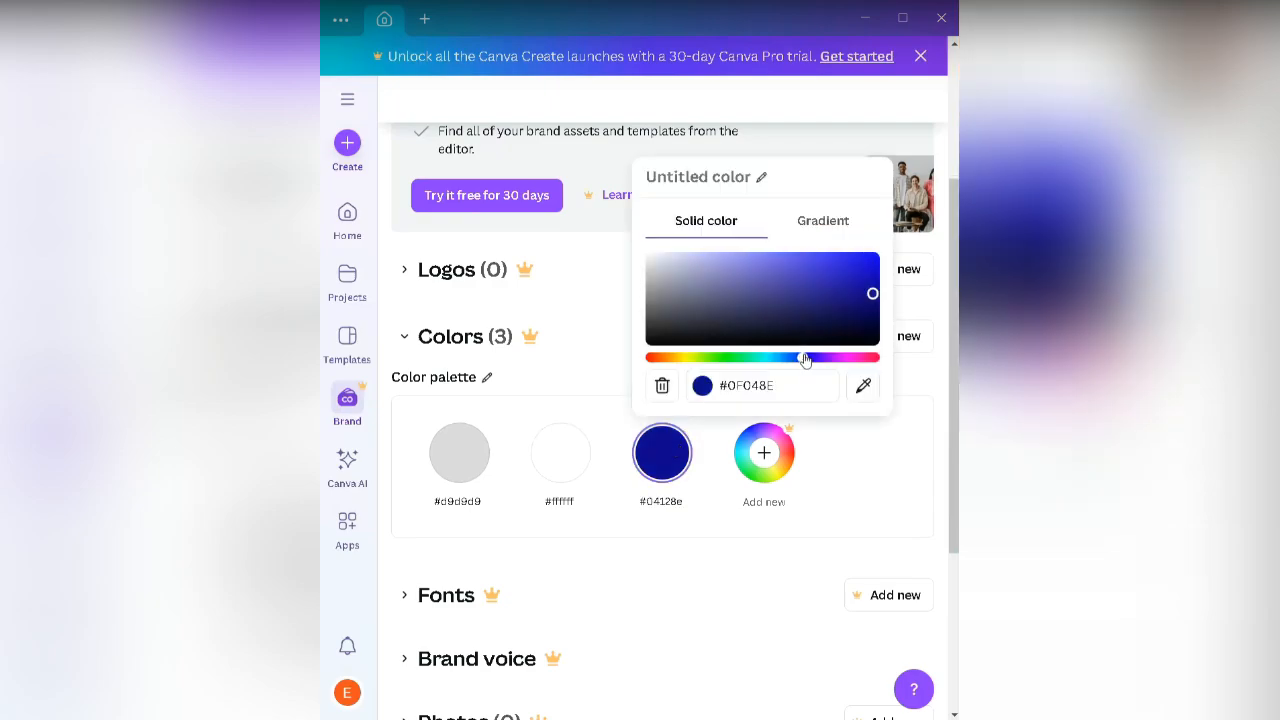
pyautogui.moveTo(806, 360); pyautogui.dragTo(790, 361)
pyautogui.moveTo(873, 293); pyautogui.dragTo(873, 257)
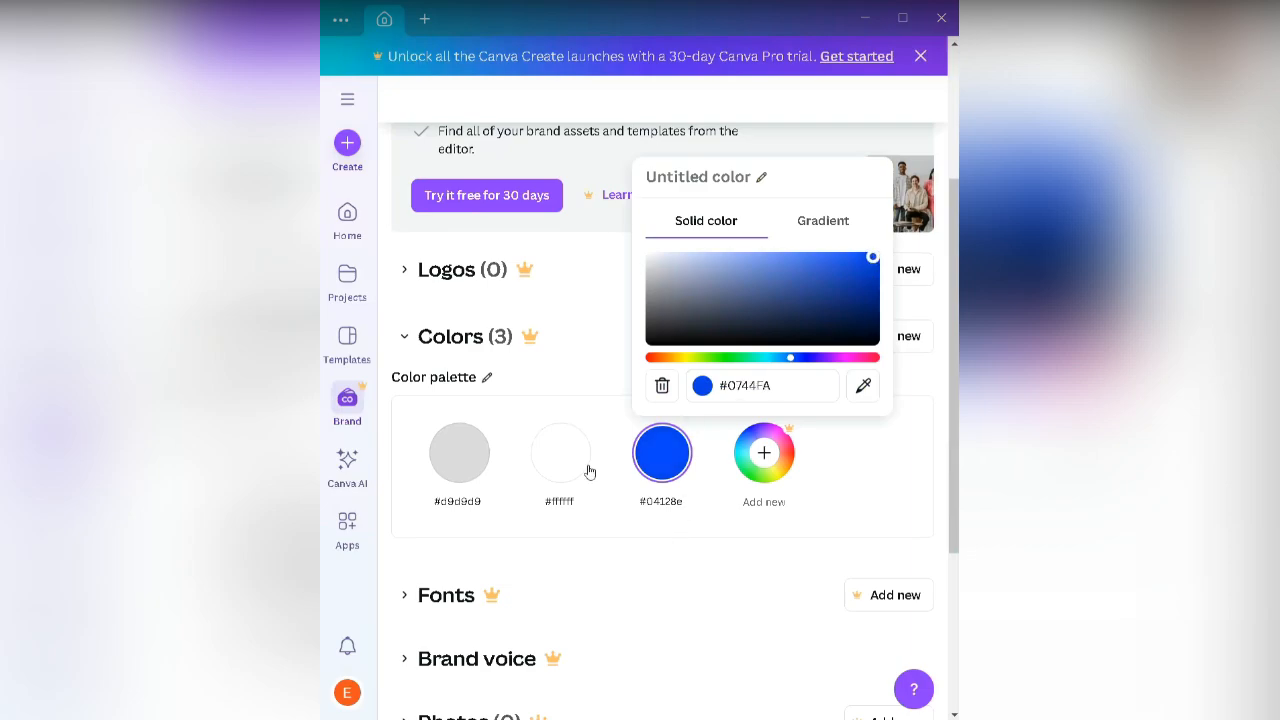
pyautogui.click(612, 514)
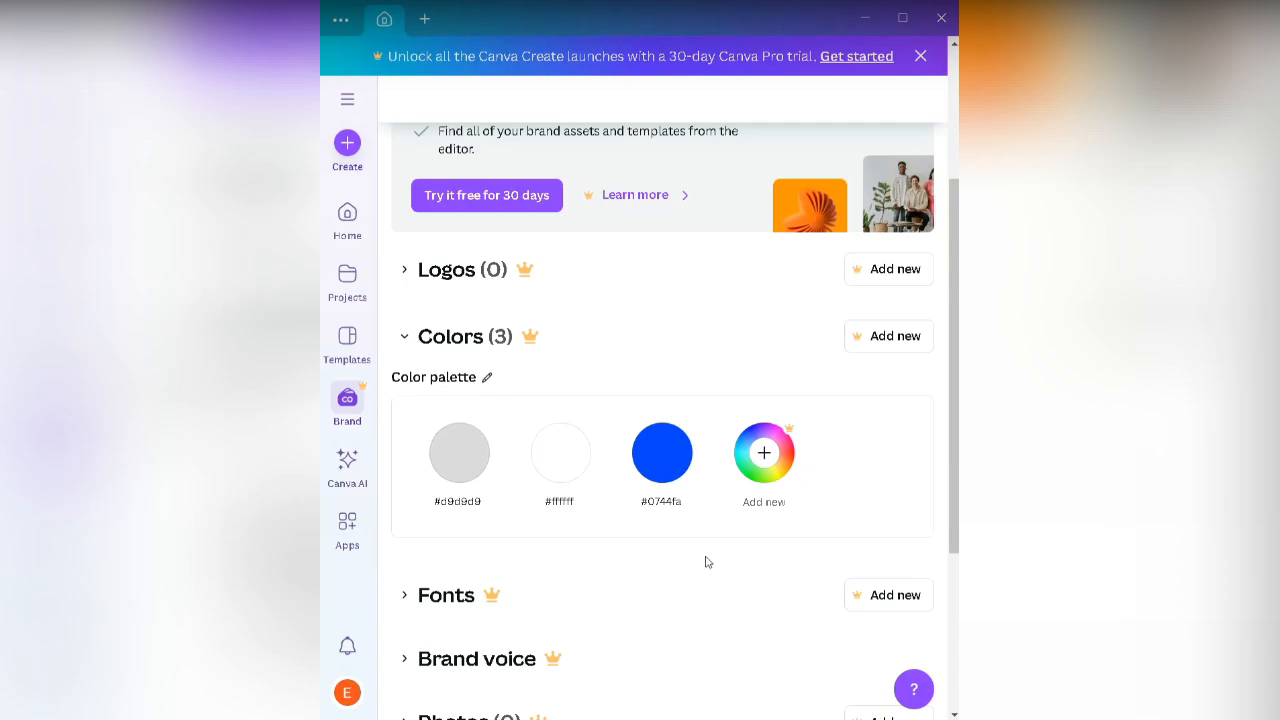
pyautogui.moveTo(951, 508); pyautogui.dragTo(951, 398)
# Step: On the home page, advance the design-type carousel to reveal Custom size
pyautogui.moveTo(950, 506)
pyautogui.mouseDown()
pyautogui.moveTo(950, 378)
pyautogui.moveTo(950, 496)
pyautogui.mouseUp()
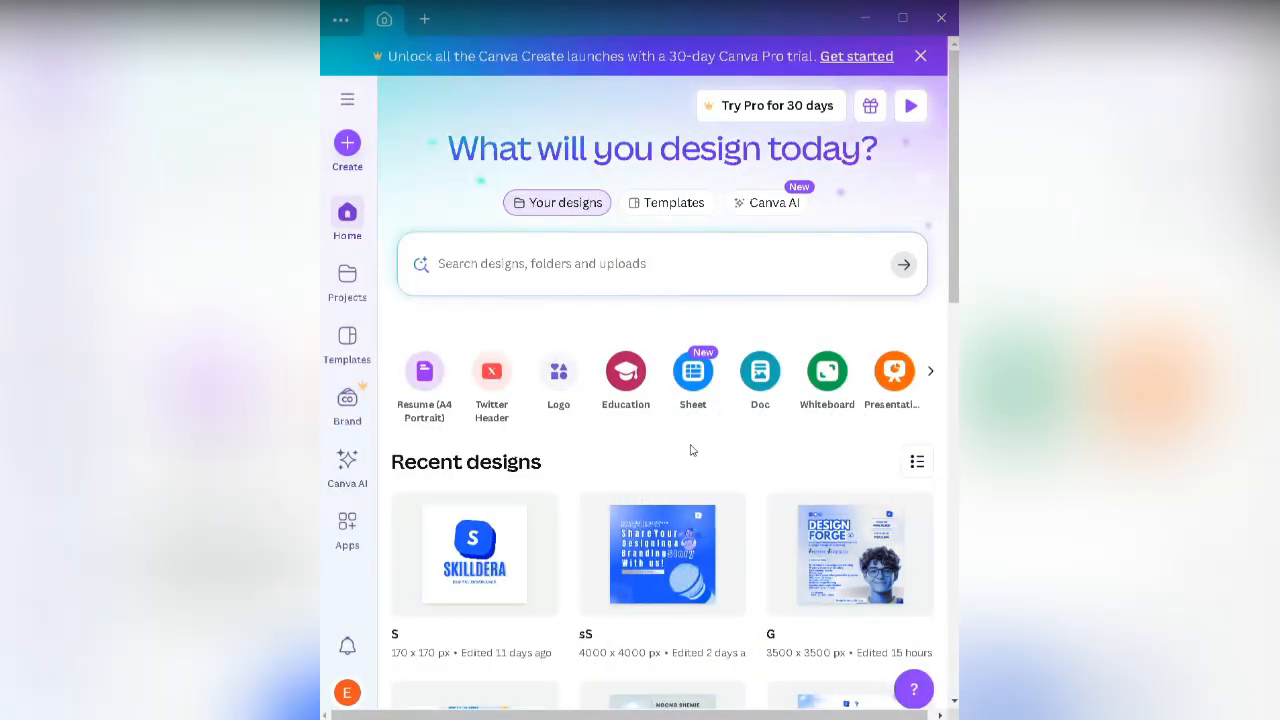
pyautogui.click(930, 372)
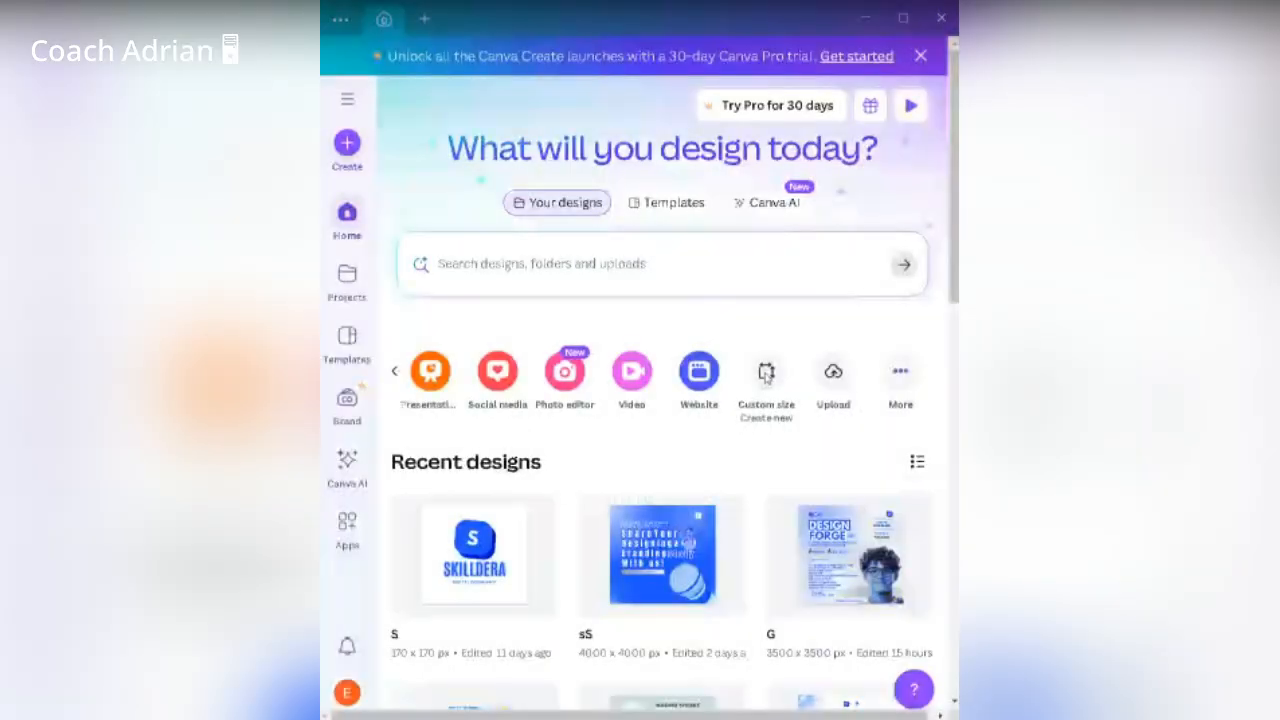
# Step: Create a Custom size design with width 500 px and height 500 px
pyautogui.click(766, 372)
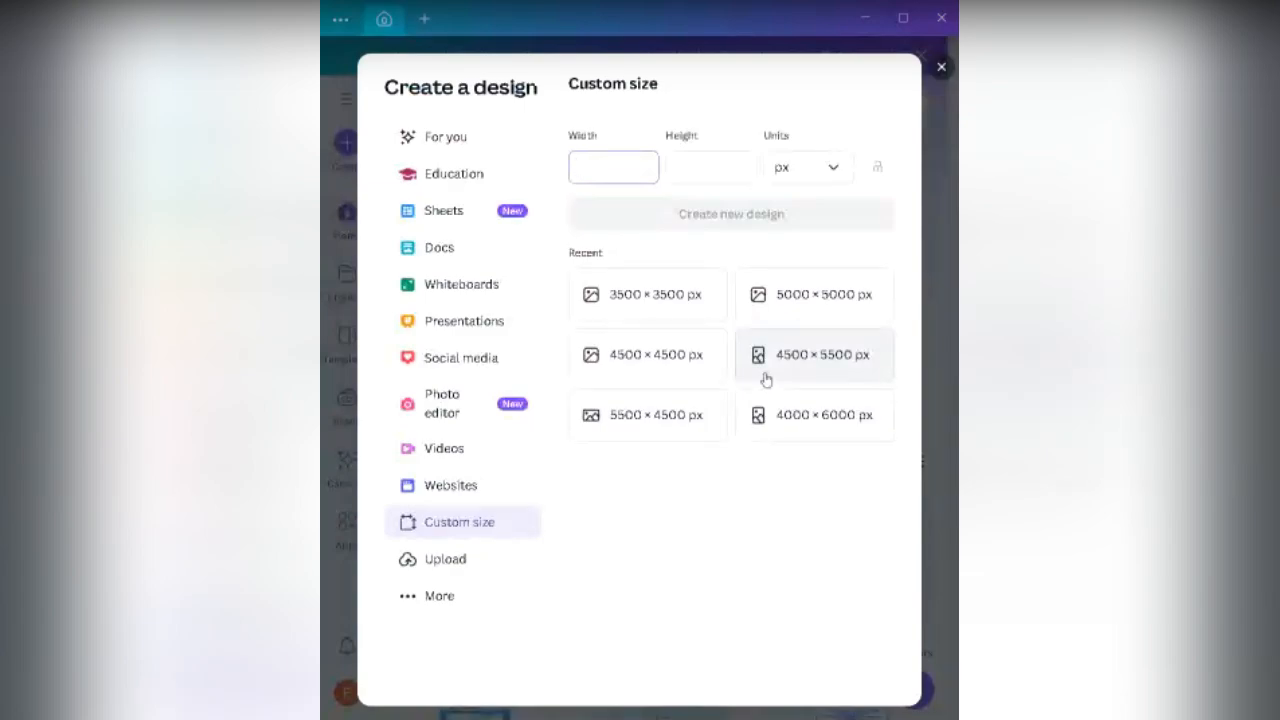
pyautogui.write('500')
pyautogui.click(712, 164)
pyautogui.write('500')
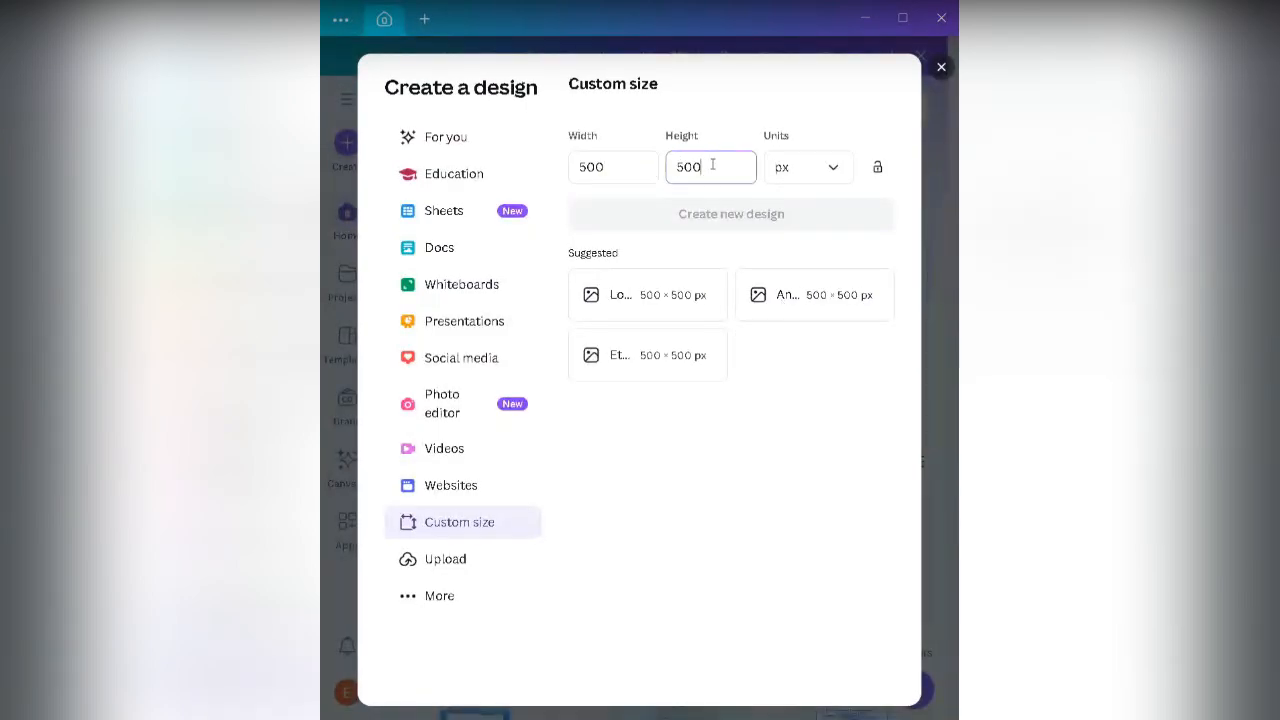
pyautogui.click(727, 213)
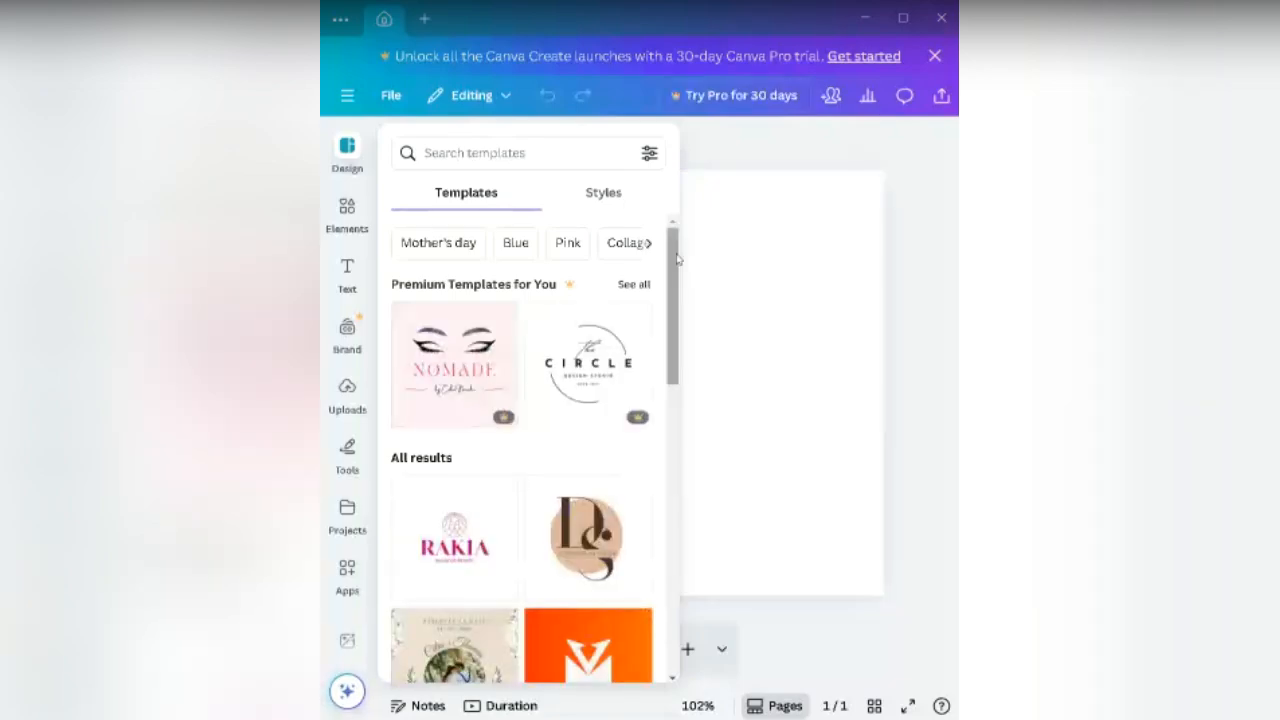
# Step: Dismiss the Design templates panel by clicking the blank 500 × 500 px page
pyautogui.moveTo(676, 260); pyautogui.dragTo(667, 375)
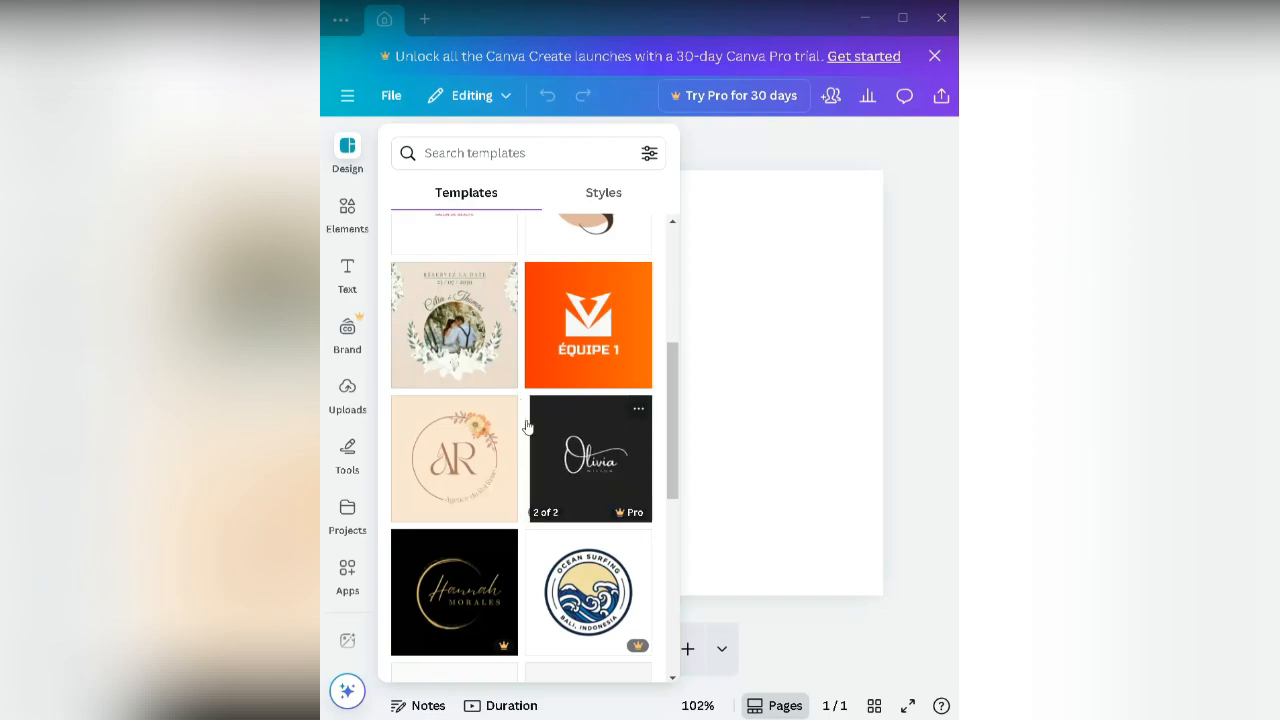
pyautogui.click(806, 335)
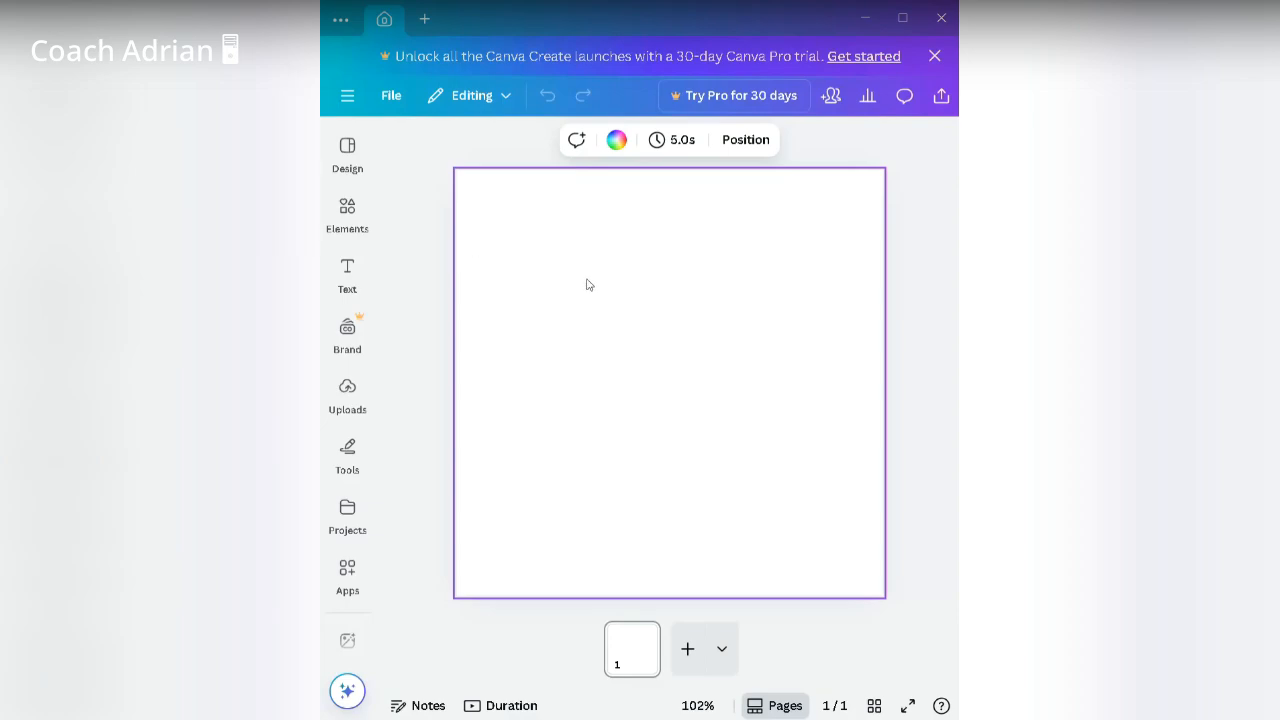
# Step: Open the Elements panel from the left sidebar
pyautogui.click(340, 212)
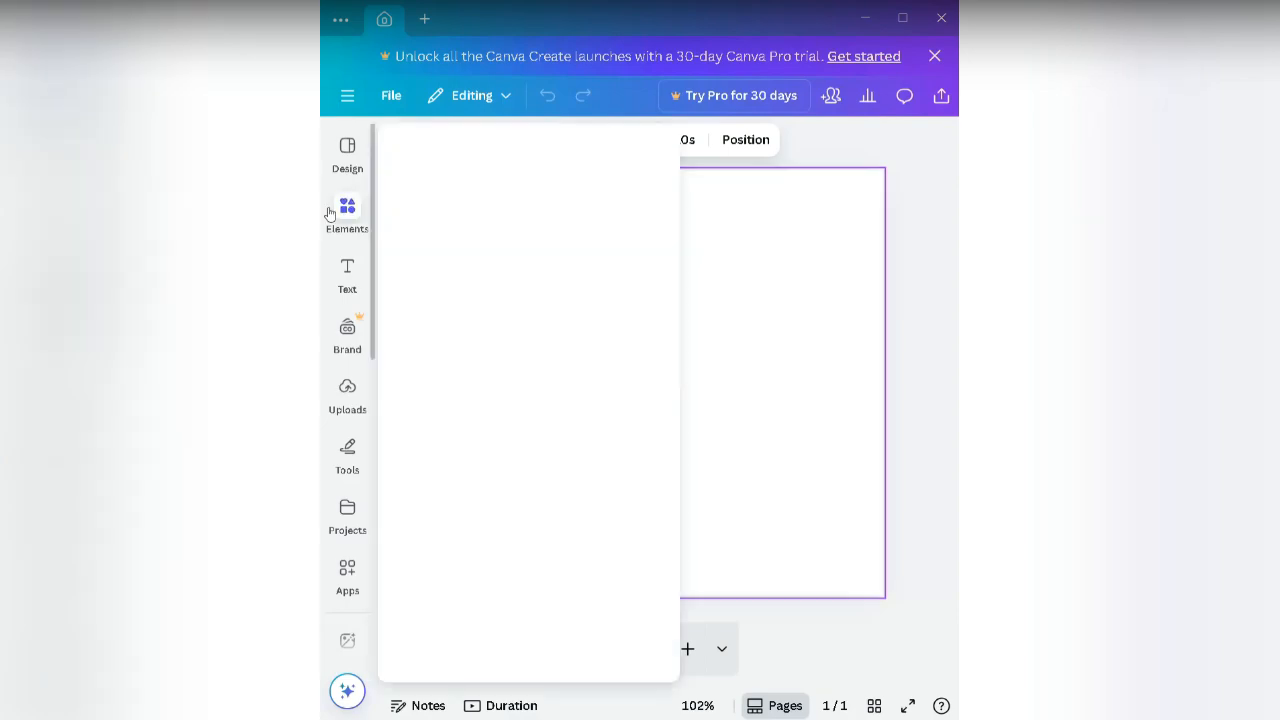
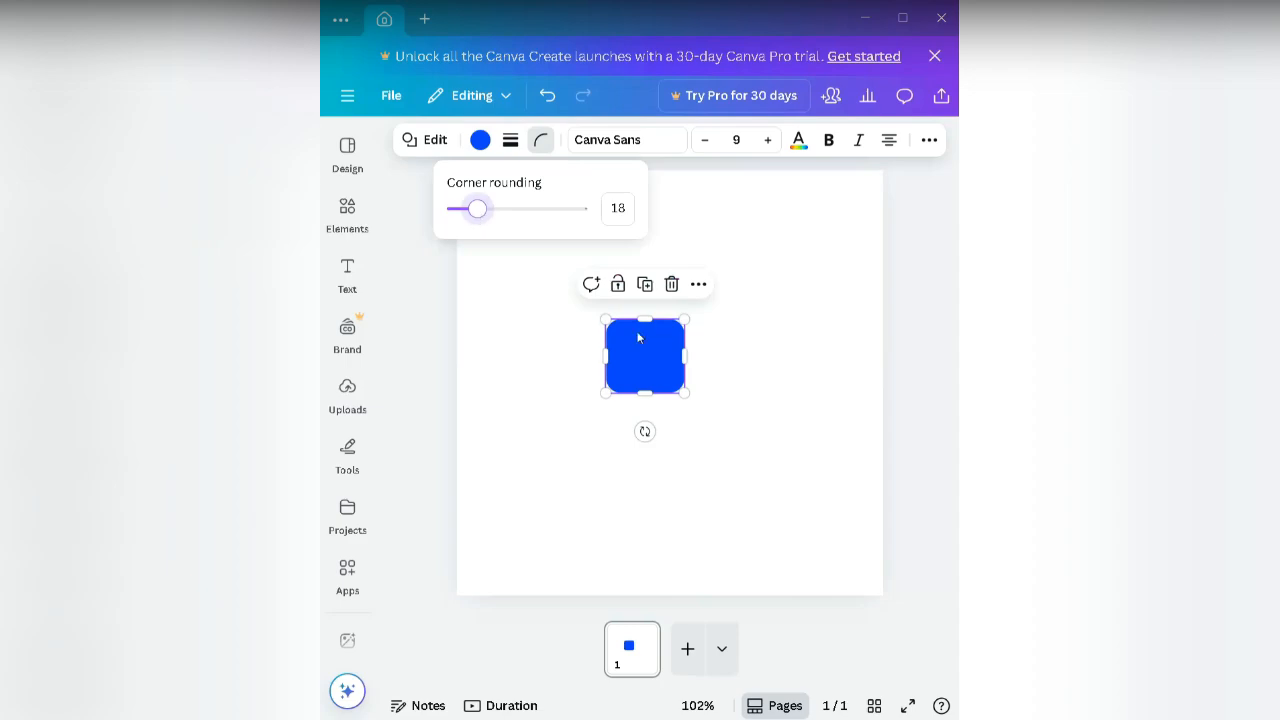
# Step: Move the blue square to the page's horizontal centre guide
pyautogui.click(684, 396)
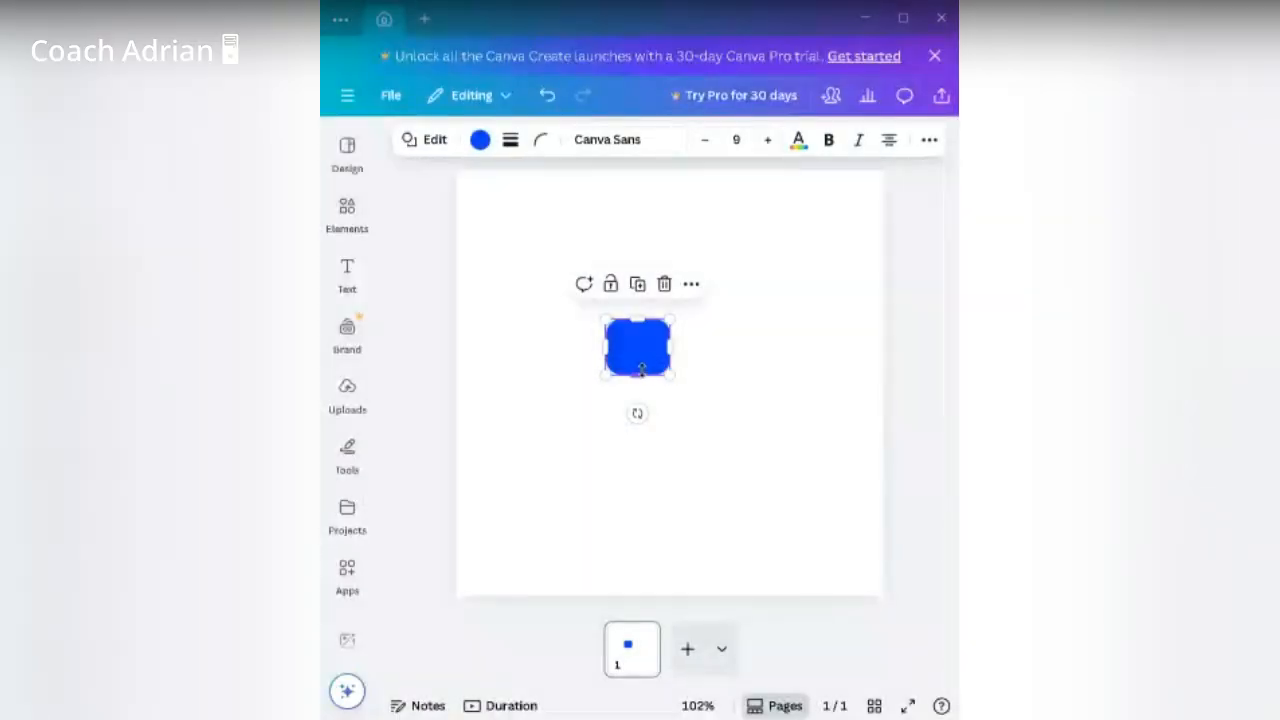
pyautogui.click(714, 371)
pyautogui.click(667, 355)
pyautogui.moveTo(654, 356)
pyautogui.mouseDown()
pyautogui.moveTo(694, 326)
pyautogui.moveTo(677, 364)
pyautogui.mouseUp()
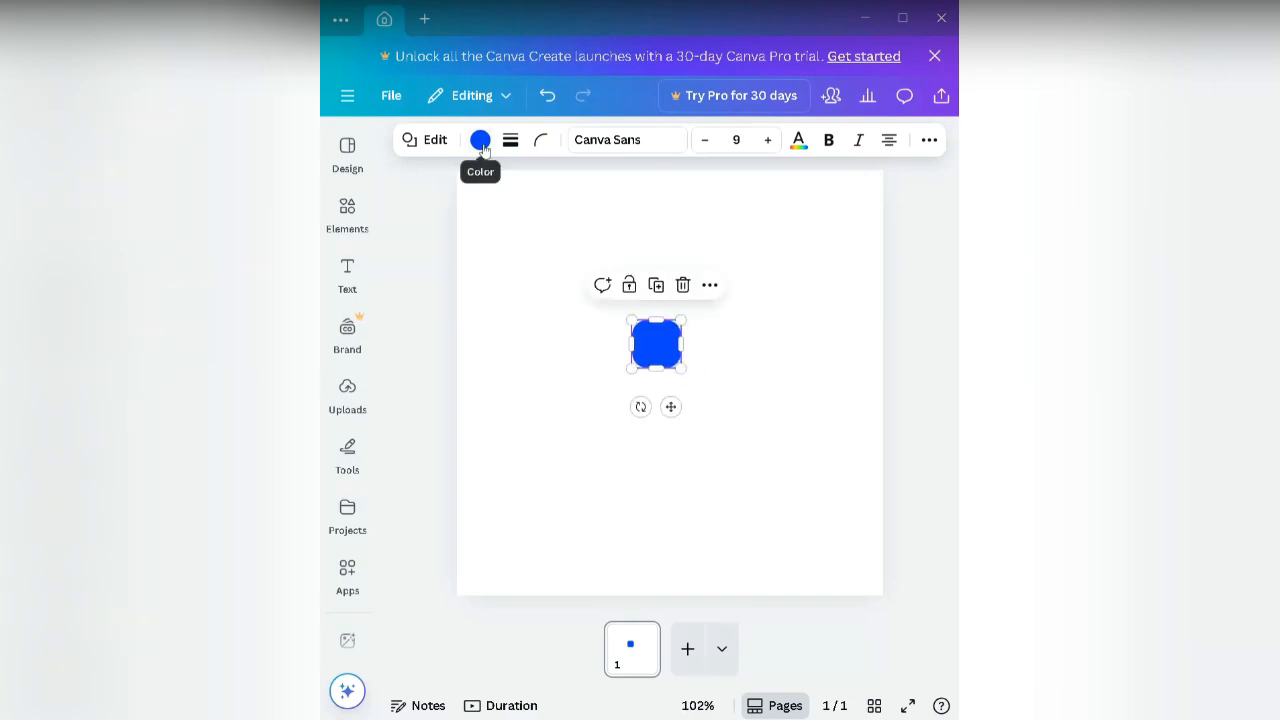
# Step: Lower the blue square's corner rounding to 13
pyautogui.click(541, 141)
pyautogui.moveTo(477, 208); pyautogui.dragTo(472, 216)
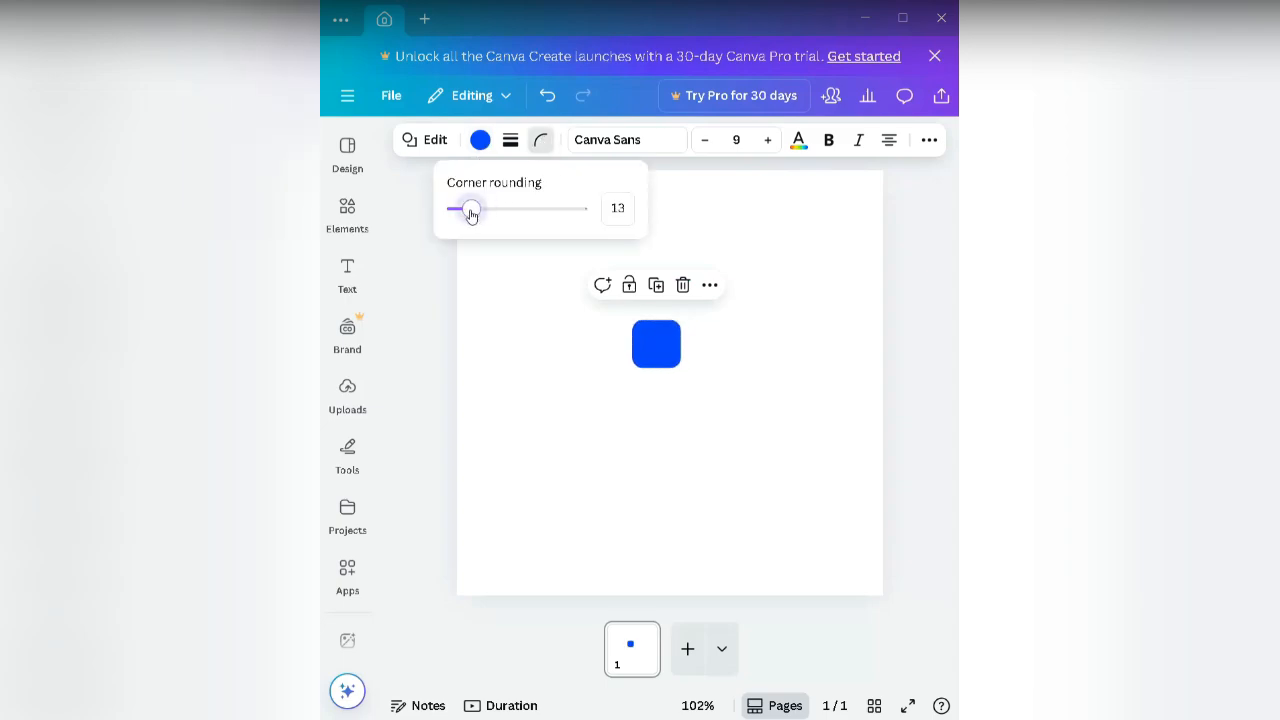
pyautogui.click(728, 386)
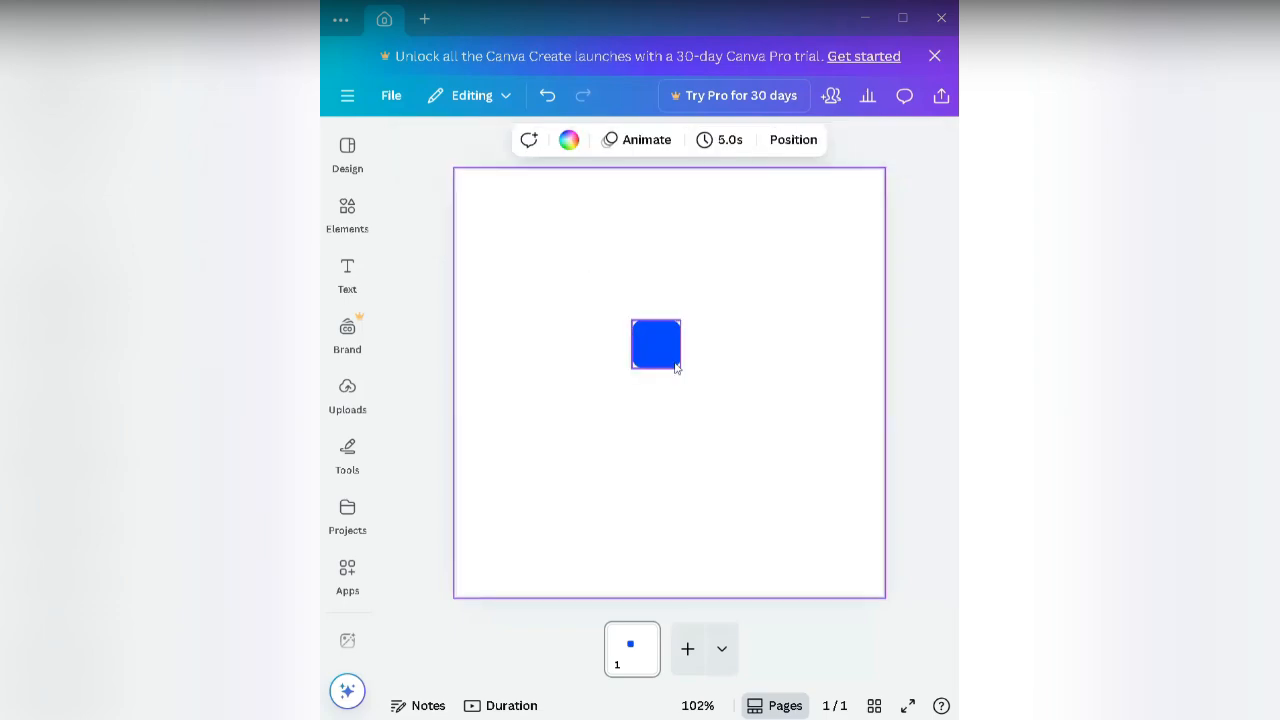
pyautogui.click(674, 365)
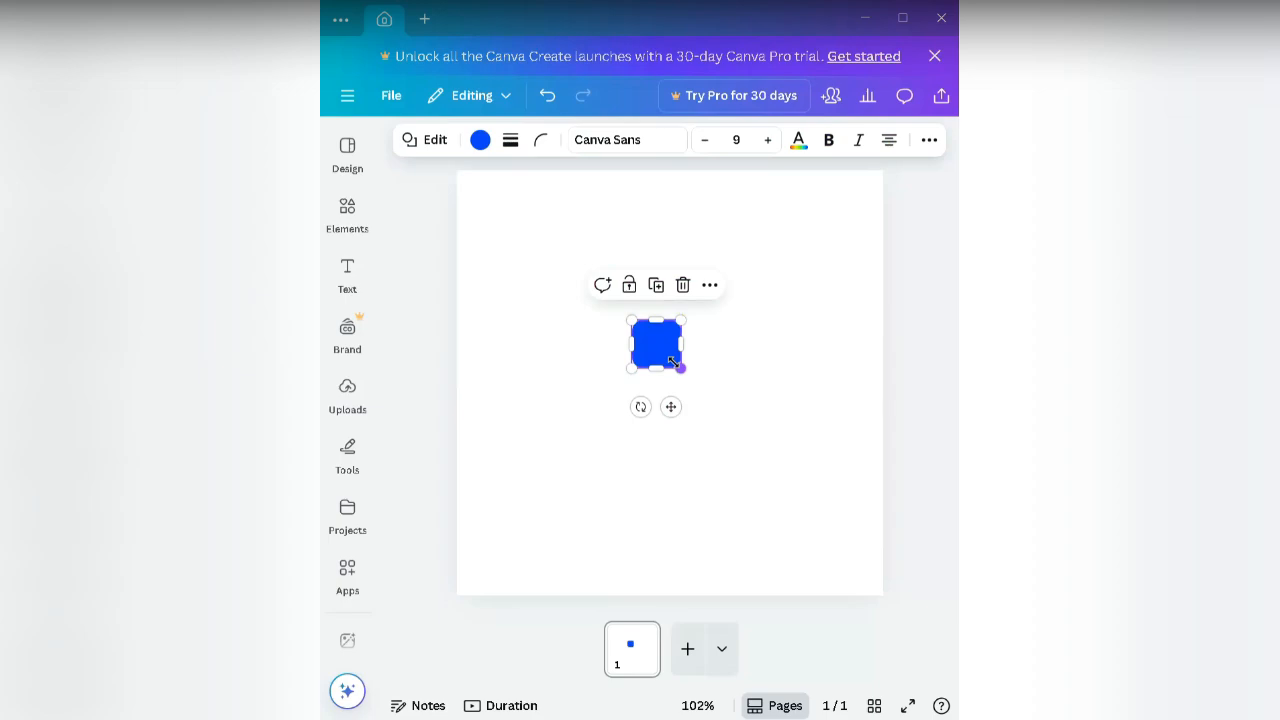
# Step: Duplicate the blue square and drag the copy back over the original
pyautogui.click(657, 286)
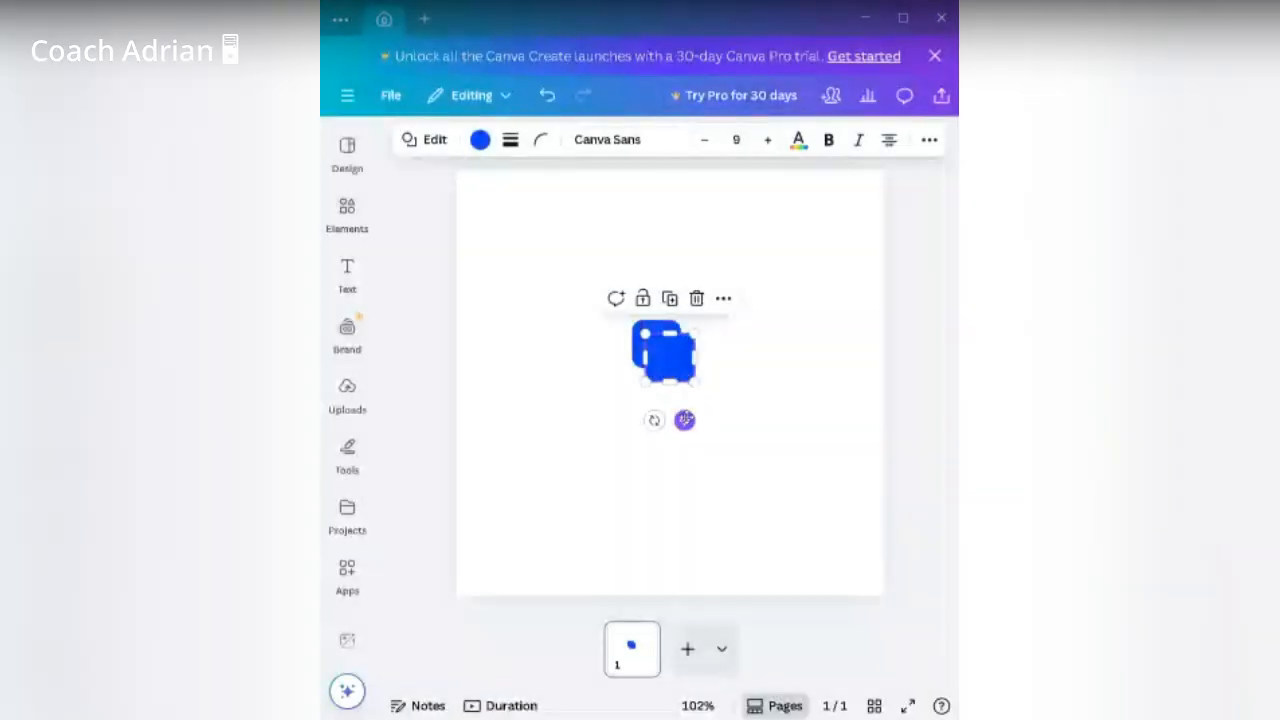
pyautogui.moveTo(684, 420); pyautogui.dragTo(678, 411)
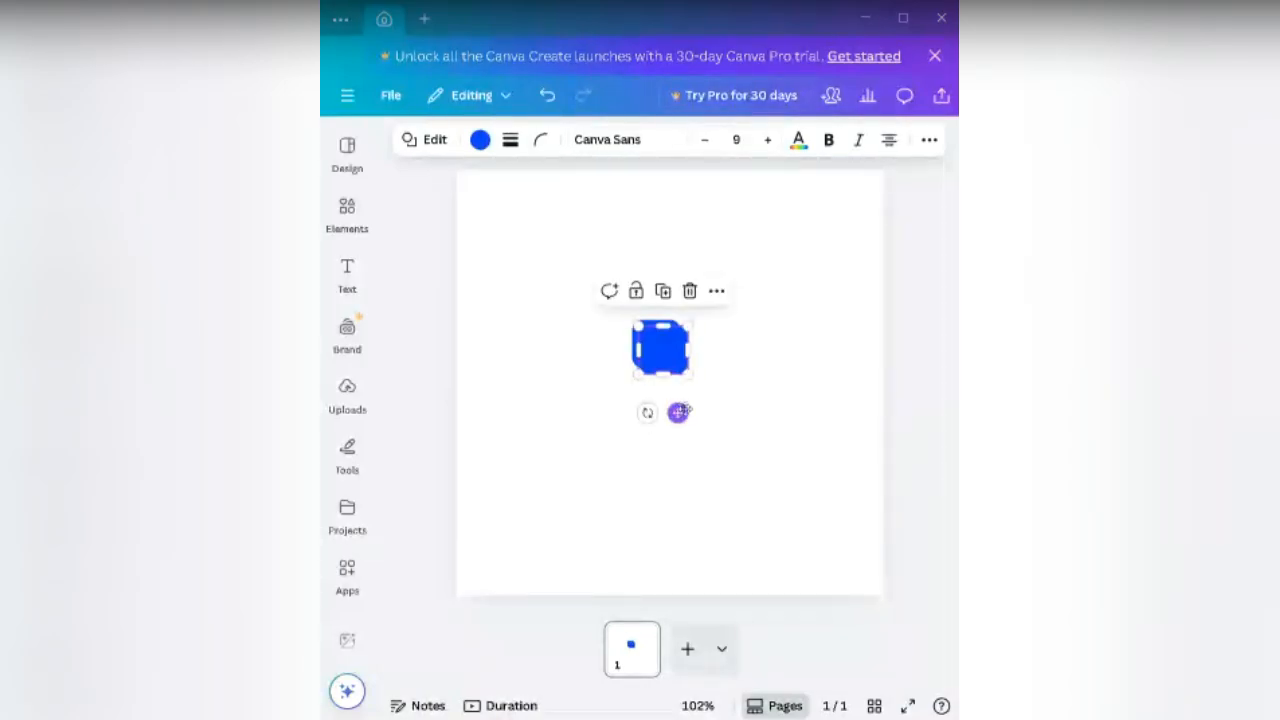
pyautogui.click(726, 411)
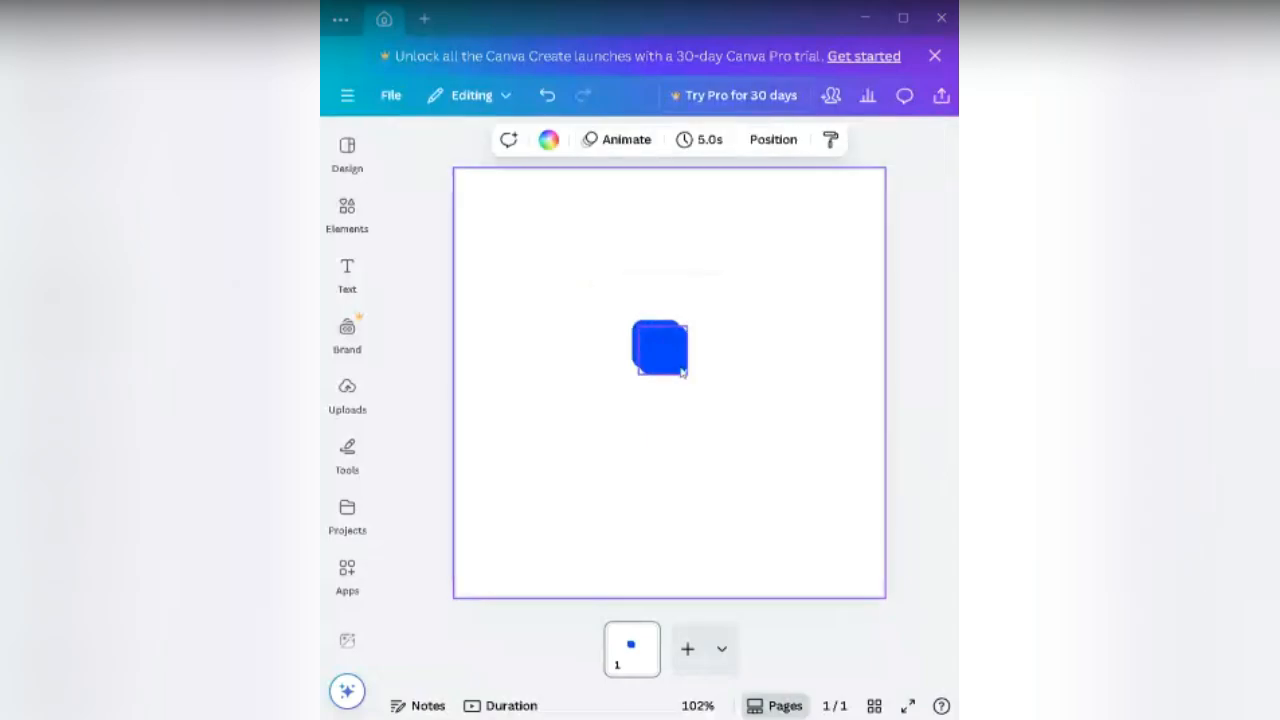
# Step: Darken one square's blue to #0029A5 so it shows as a shadow
pyautogui.click(638, 327)
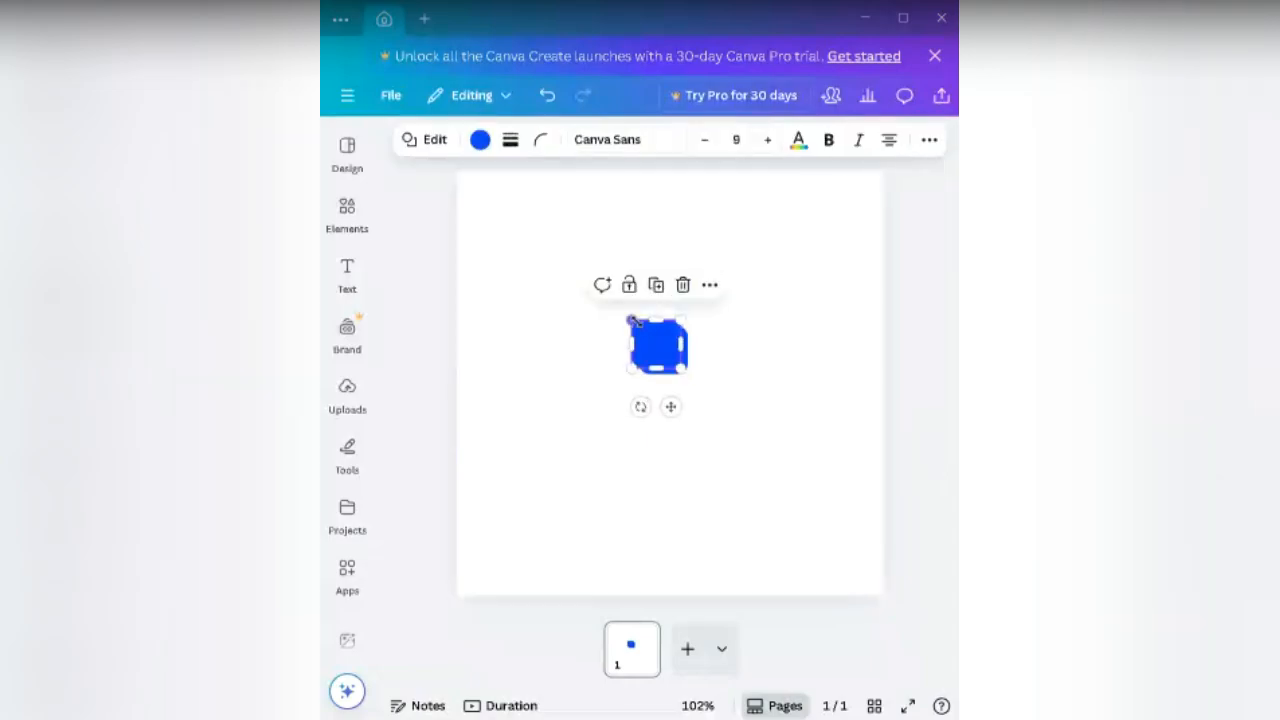
pyautogui.click(480, 139)
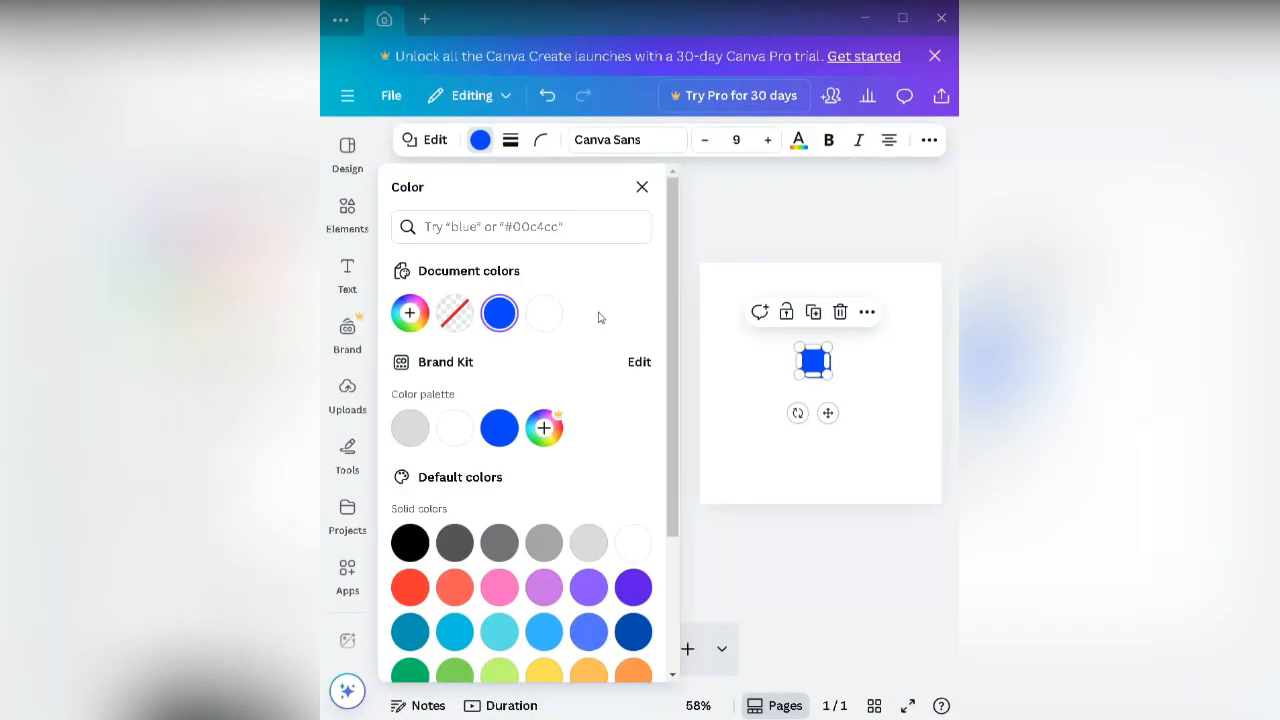
pyautogui.click(499, 313)
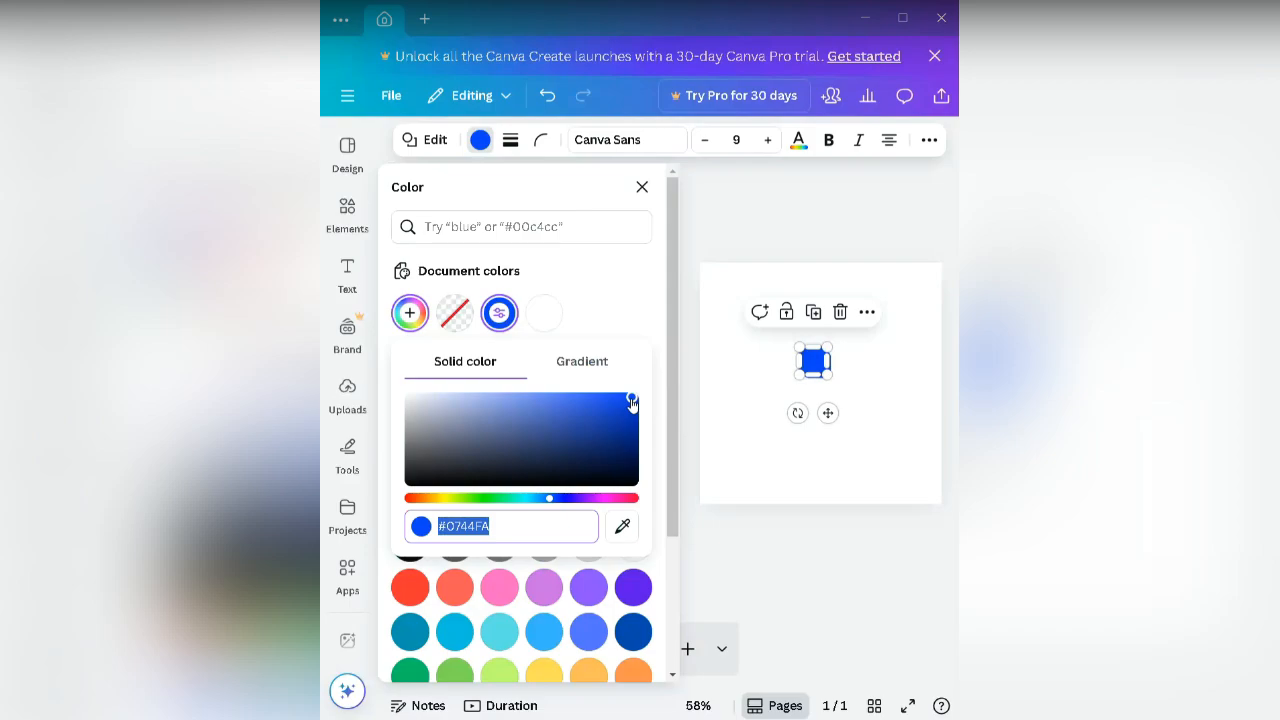
pyautogui.moveTo(632, 402); pyautogui.dragTo(637, 428)
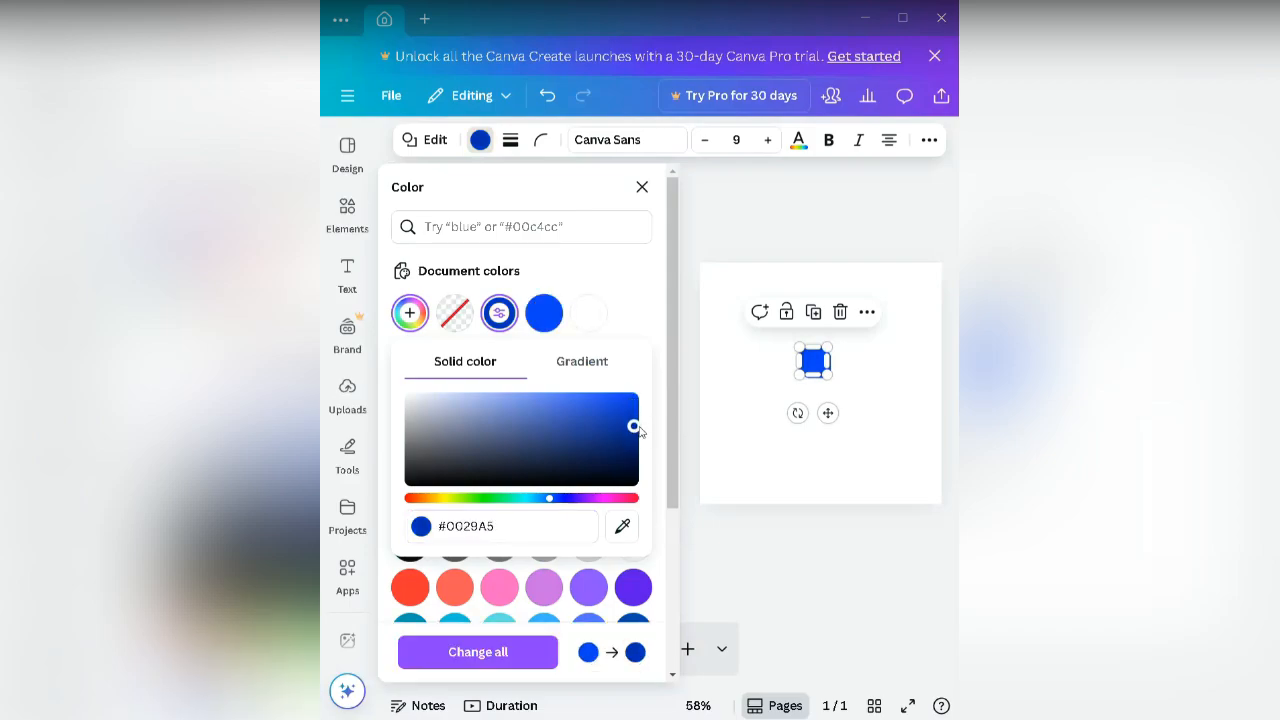
pyautogui.click(725, 423)
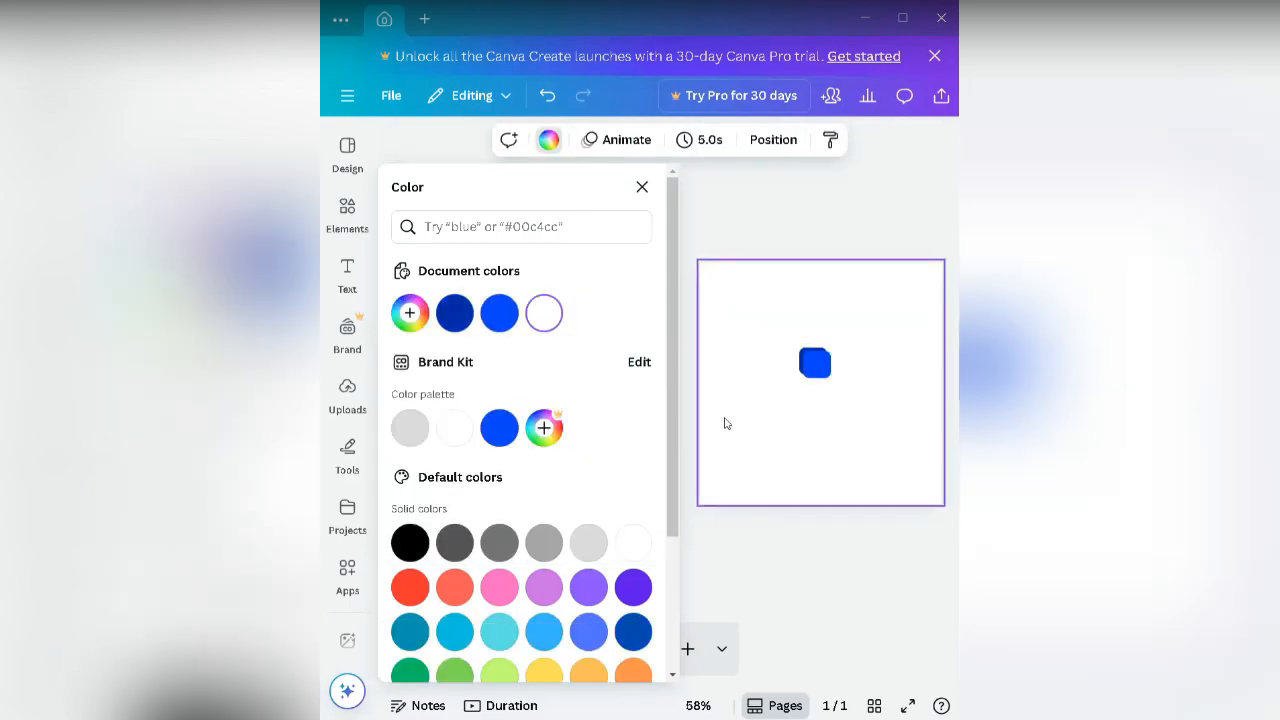
pyautogui.click(689, 357)
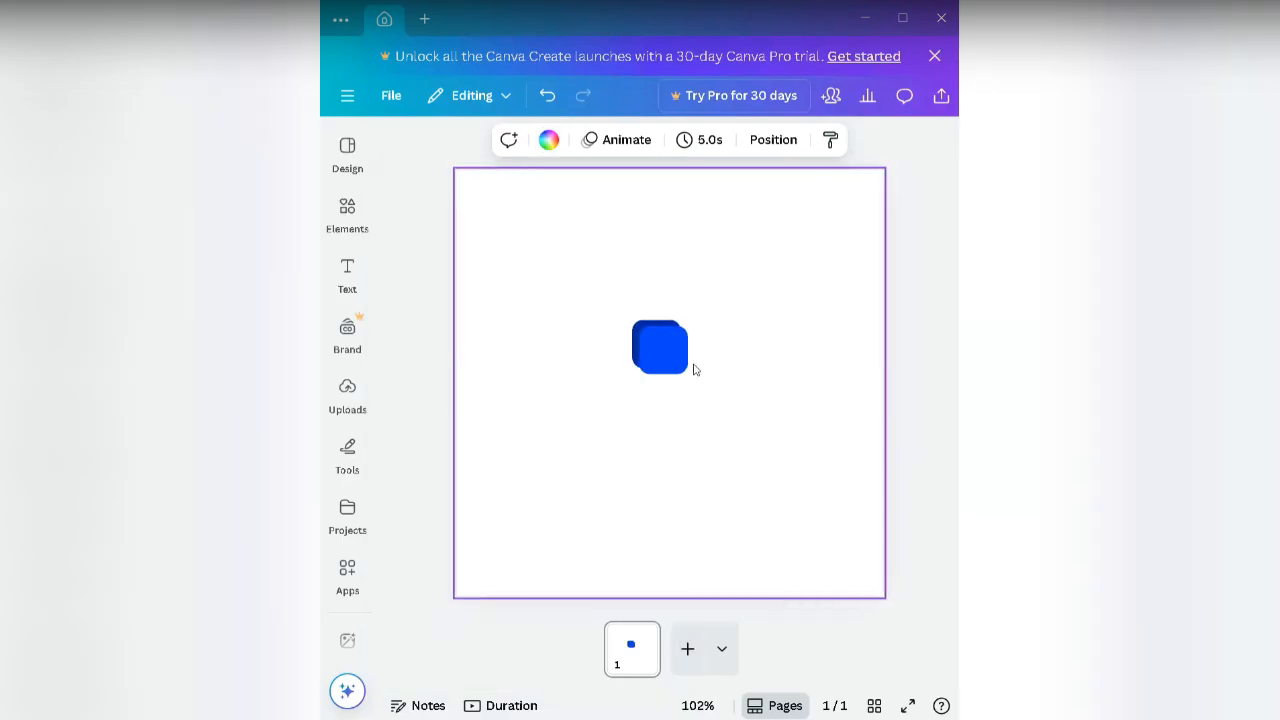
# Step: Undo the #0029A5 recolour and realign the two bright blue squares
pyautogui.click(684, 365)
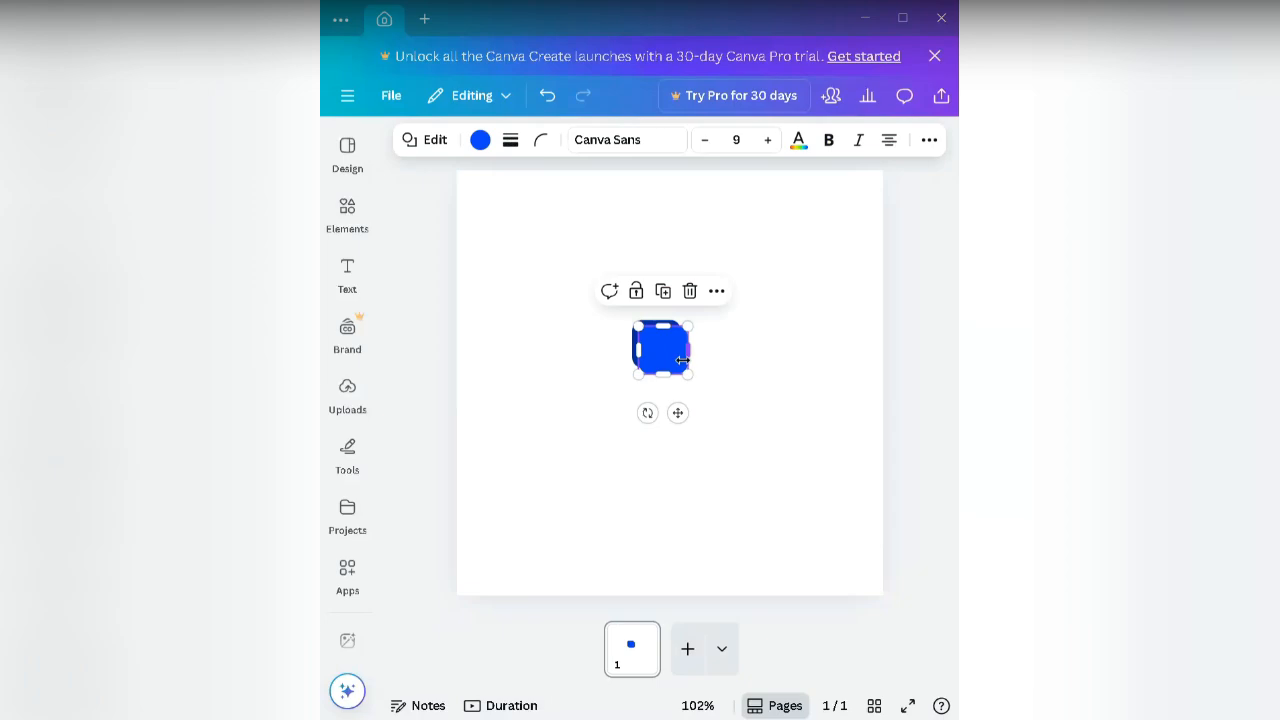
pyautogui.click(757, 400)
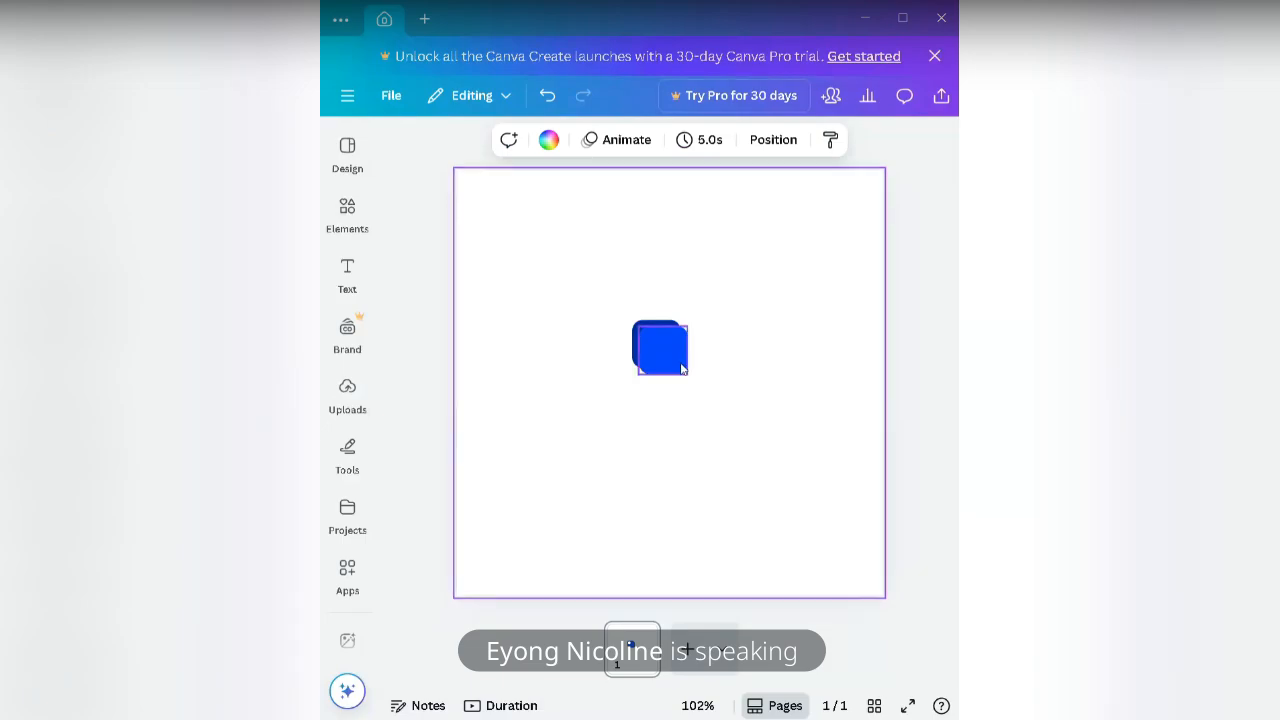
pyautogui.hotkey('ctrl', 'z')
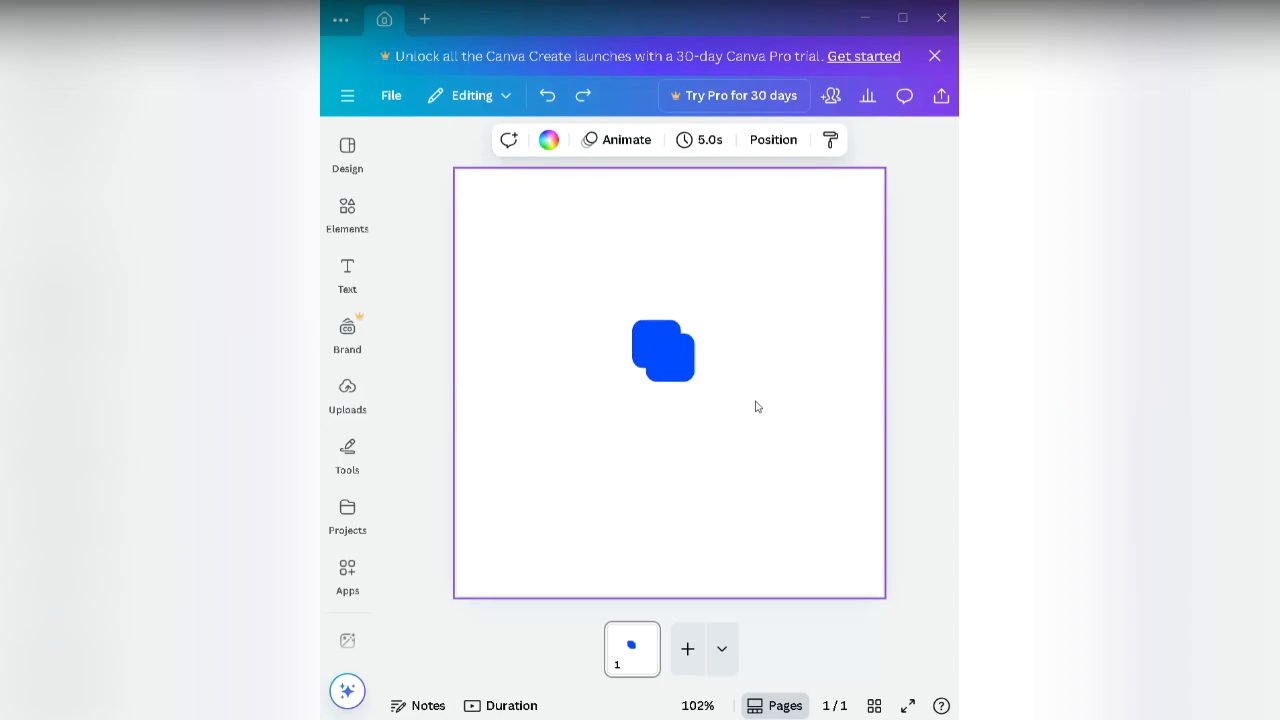
pyautogui.click(668, 367)
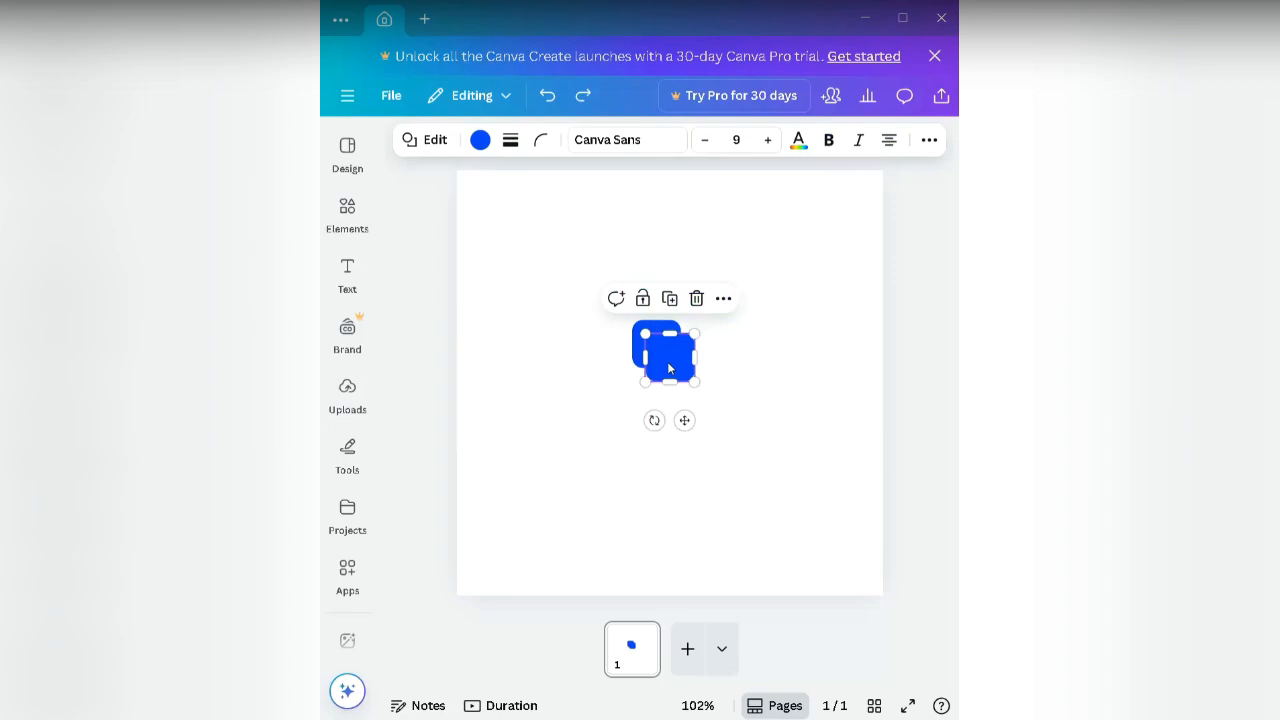
pyautogui.click(636, 355)
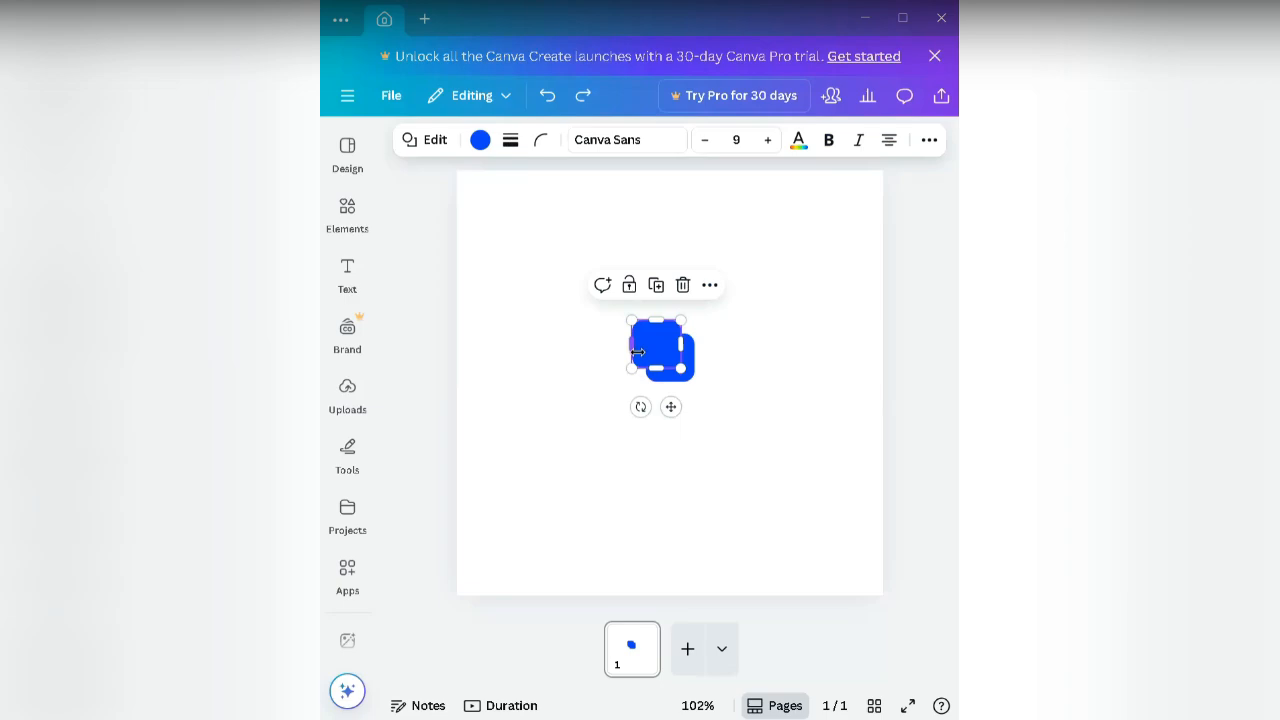
pyautogui.click(690, 372)
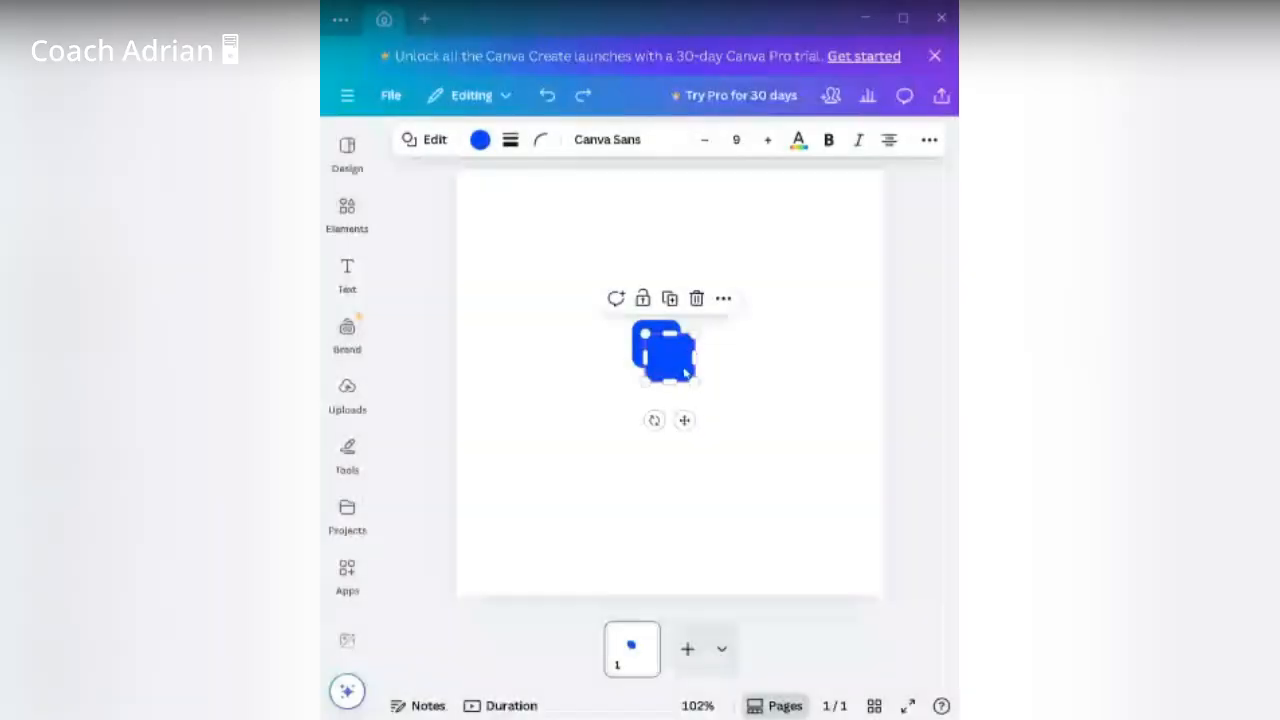
pyautogui.moveTo(684, 420); pyautogui.dragTo(678, 409)
pyautogui.click(735, 396)
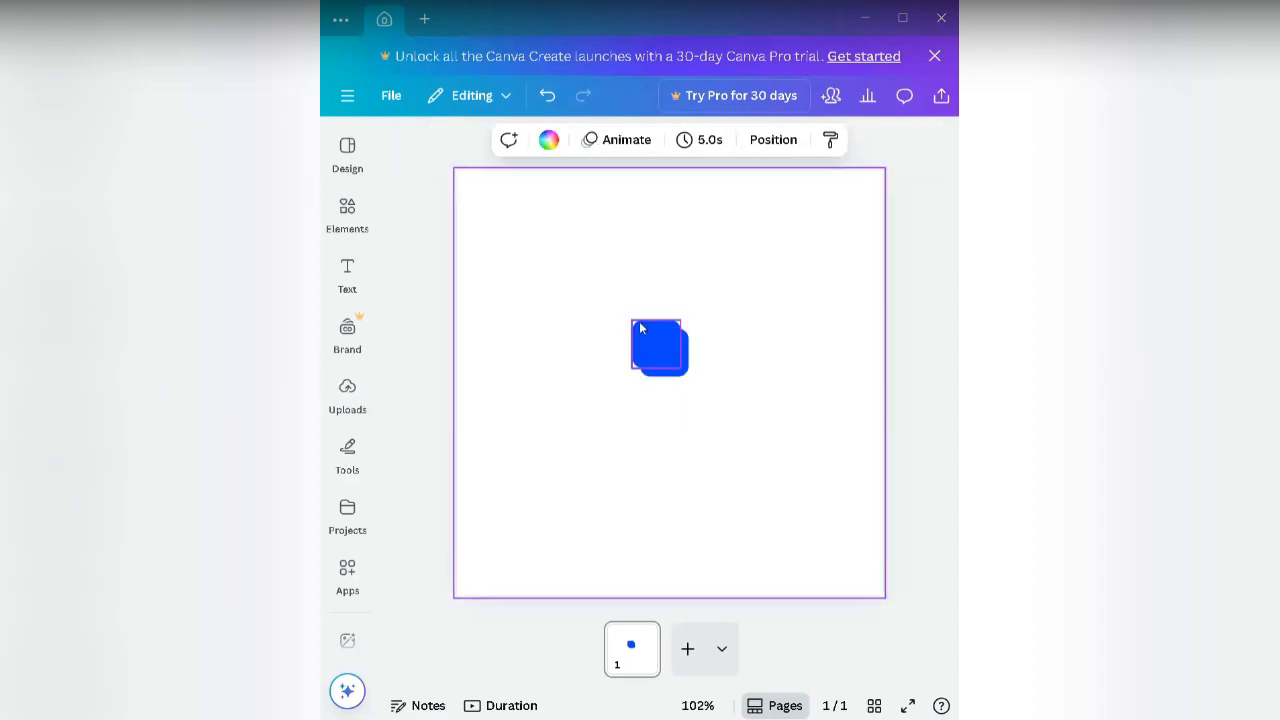
# Step: Show the colour options for one square, listing #0744fa as the document blue
pyautogui.click(639, 321)
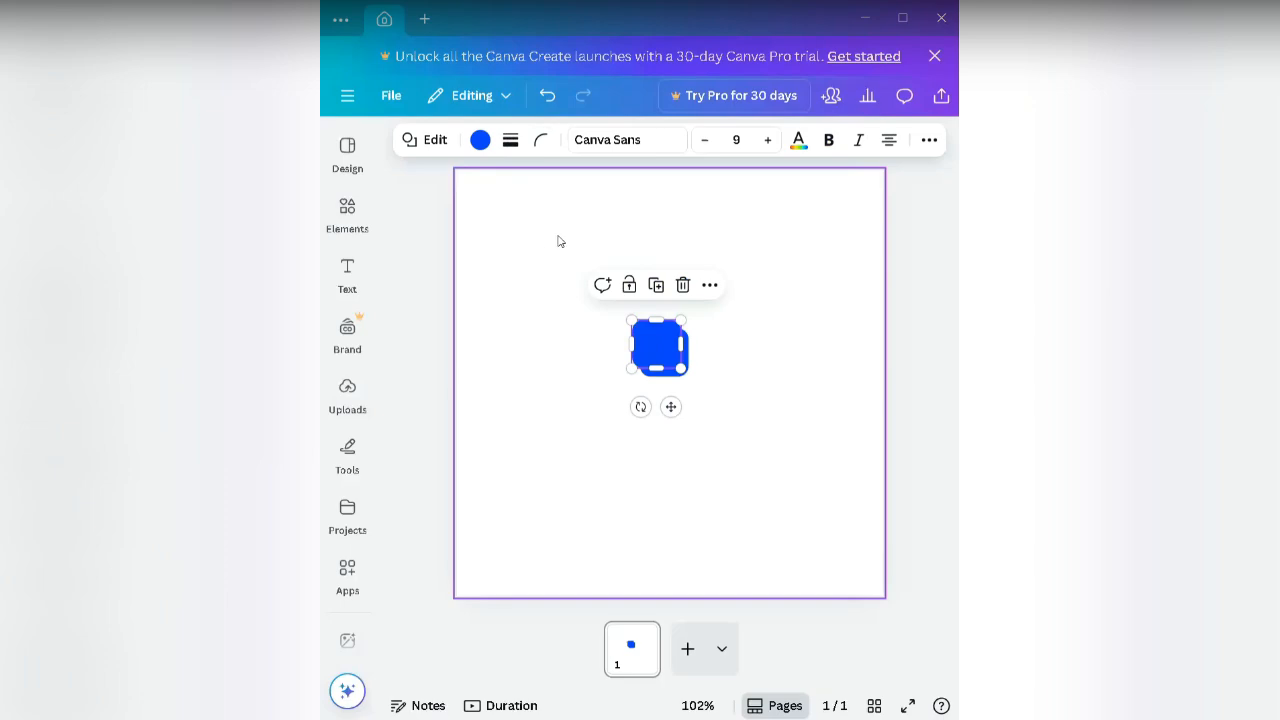
pyautogui.click(479, 146)
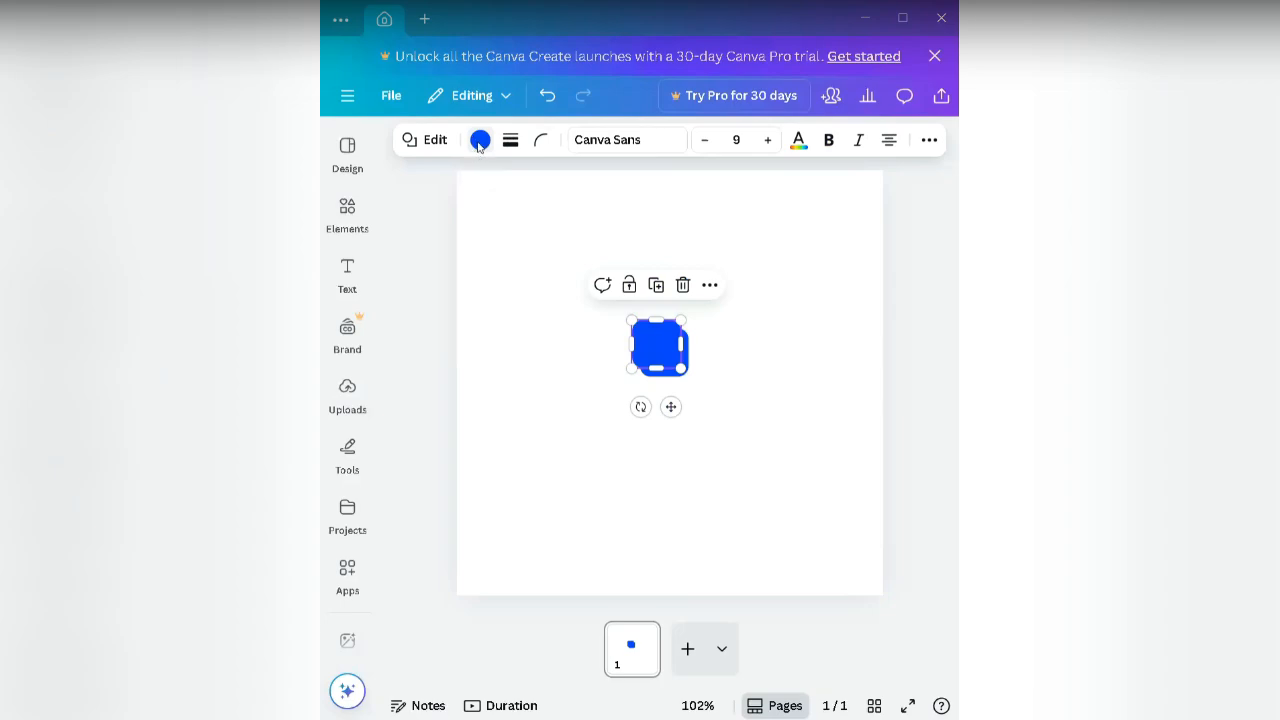
pyautogui.click(479, 143)
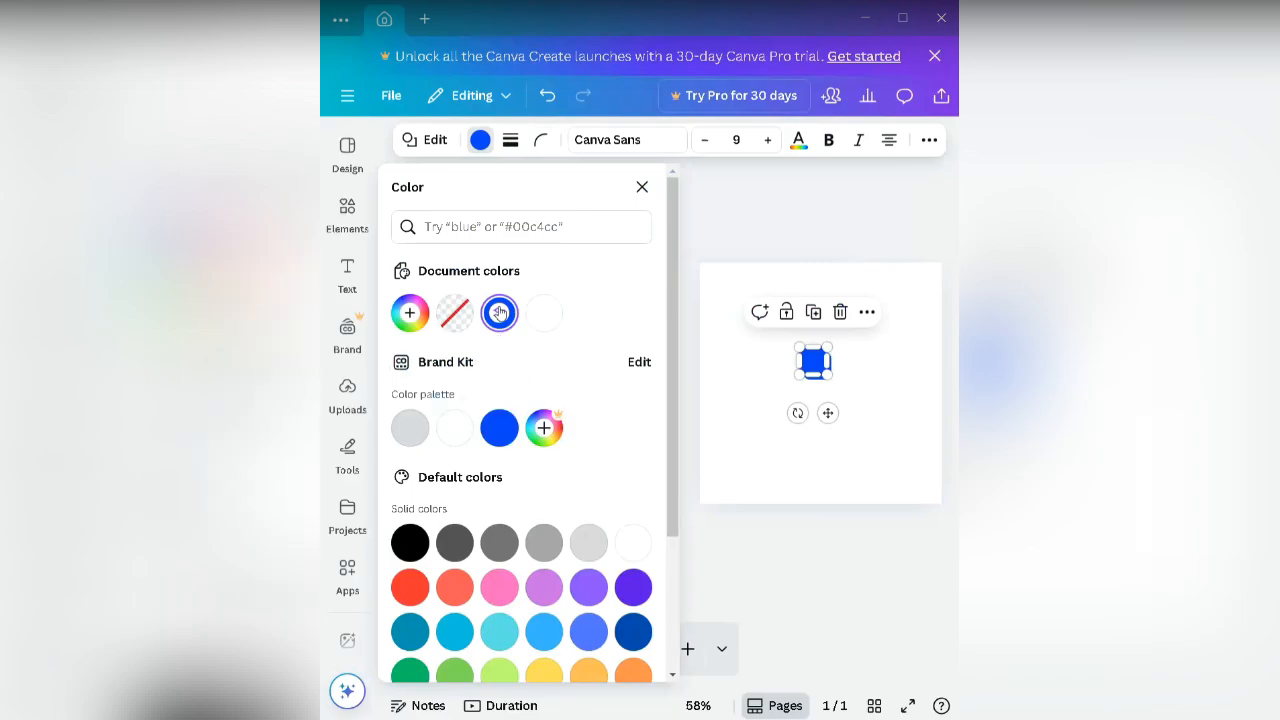
# Step: Fill the back square with a 180° linear gradient from #0744fa to #ff4eff
pyautogui.click(499, 313)
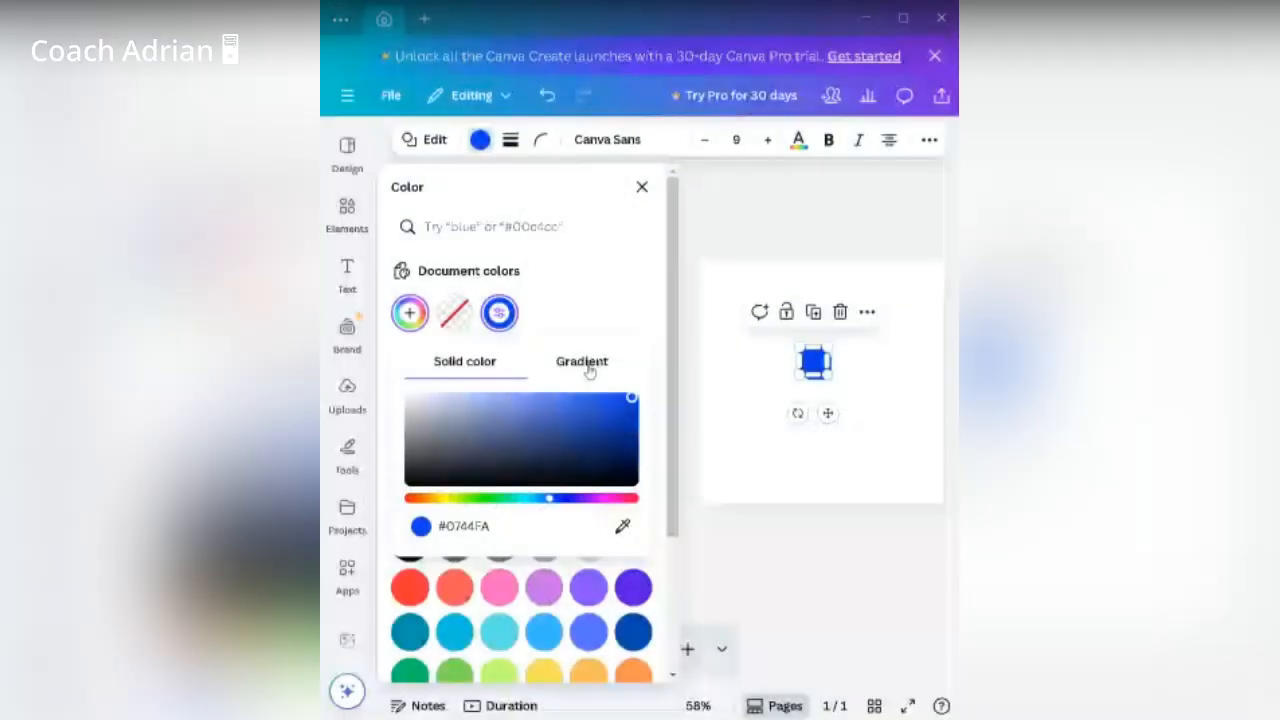
pyautogui.click(584, 363)
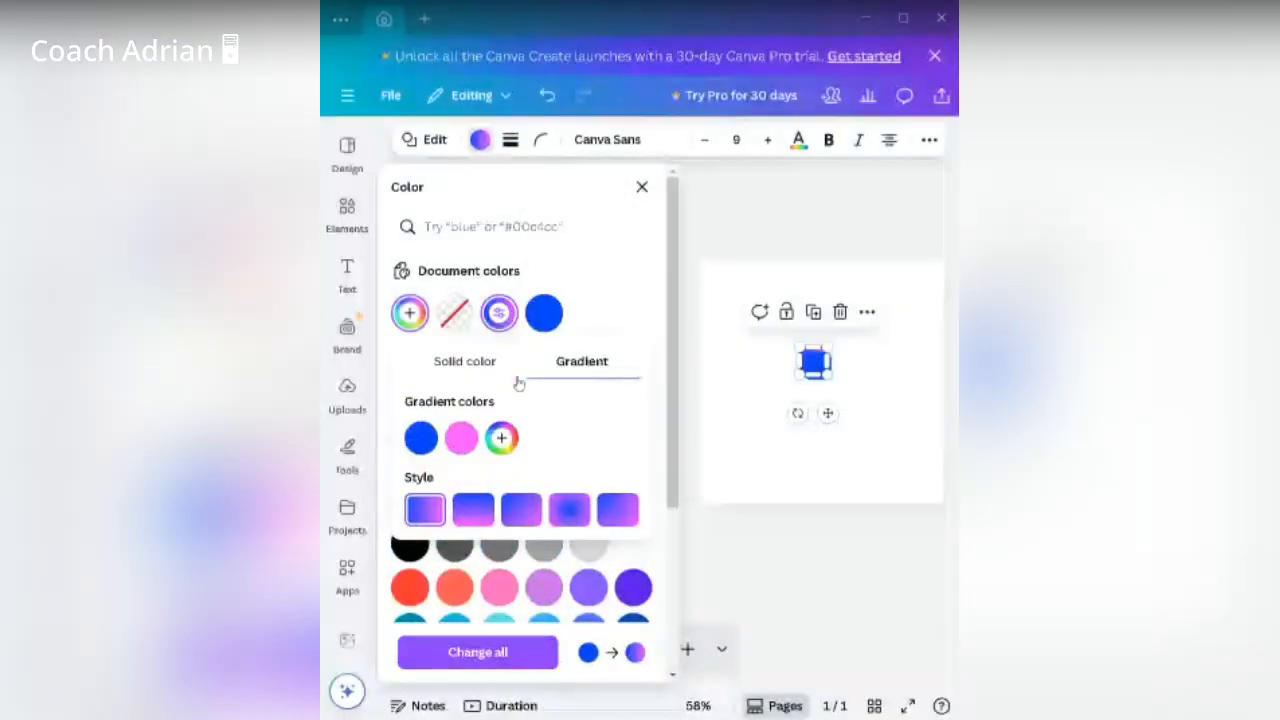
pyautogui.click(480, 363)
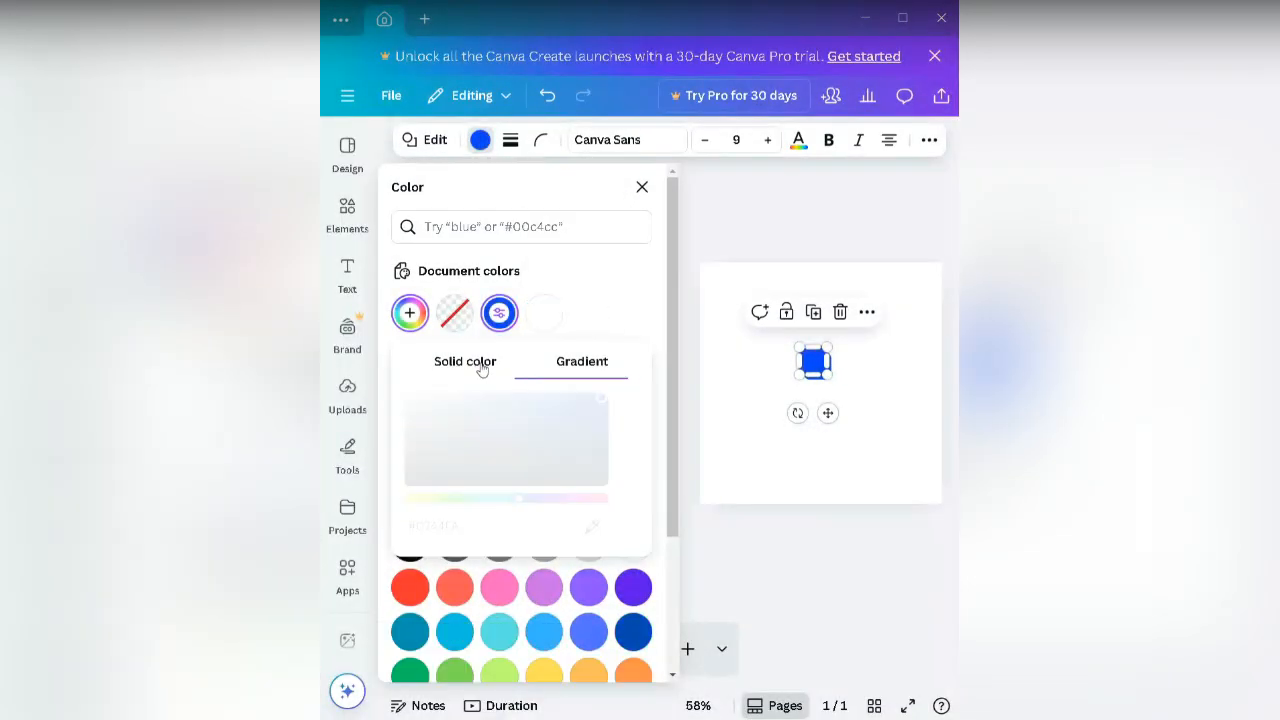
pyautogui.click(559, 365)
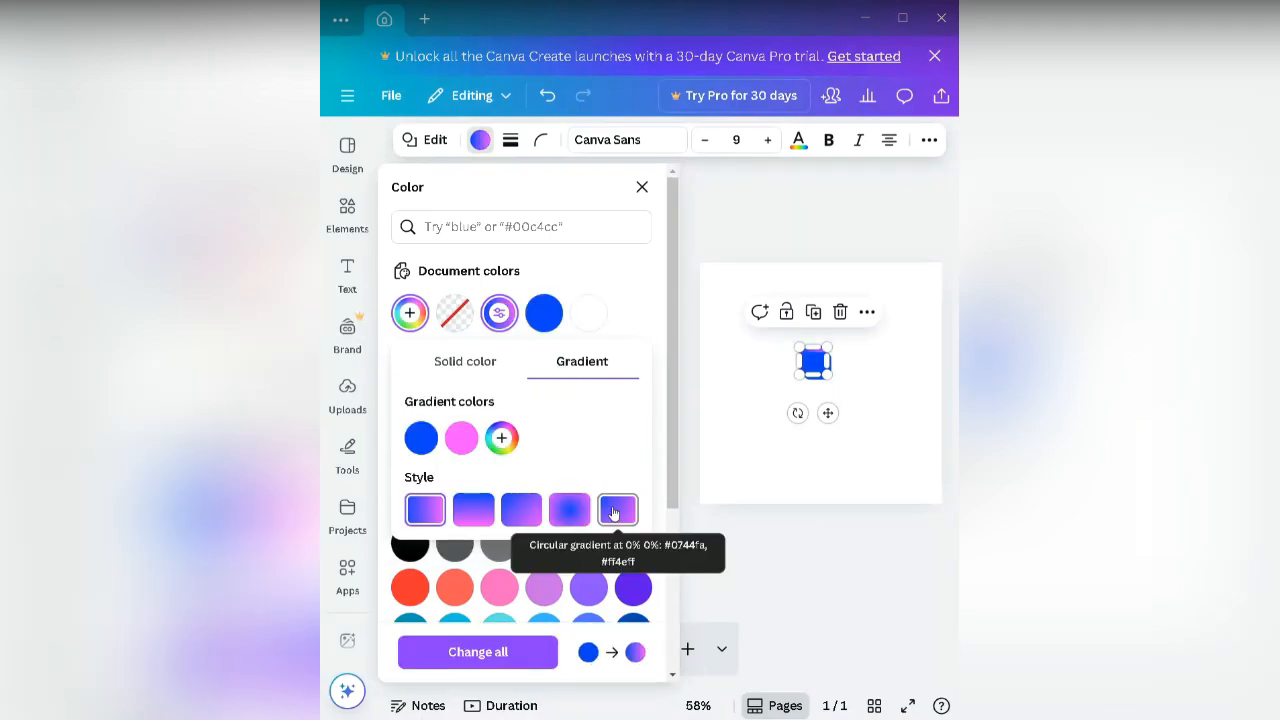
pyautogui.click(481, 517)
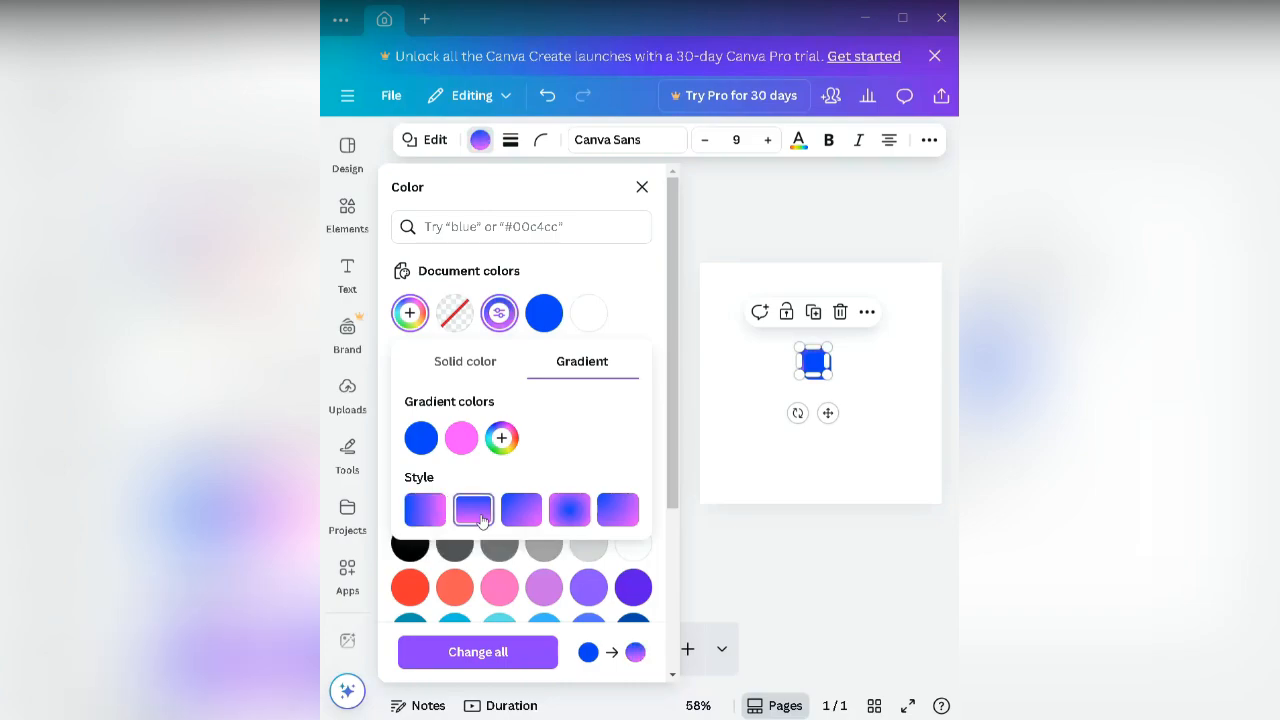
pyautogui.click(688, 428)
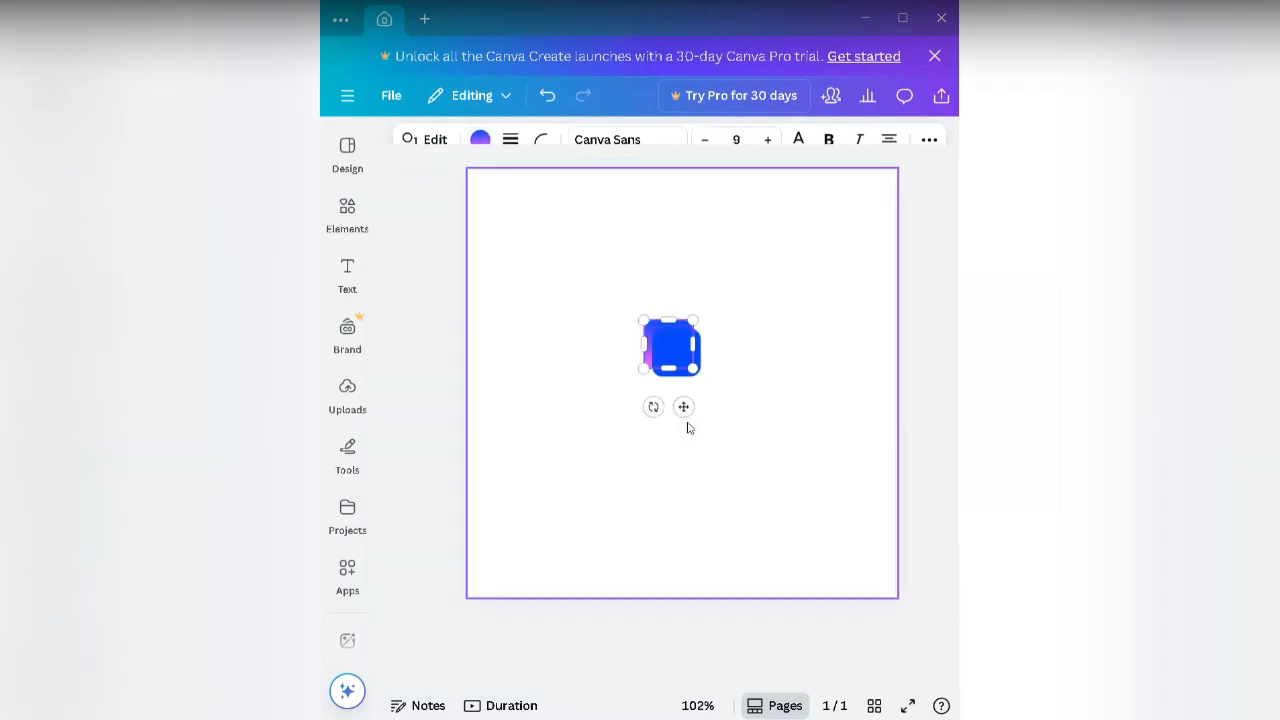
pyautogui.click(686, 426)
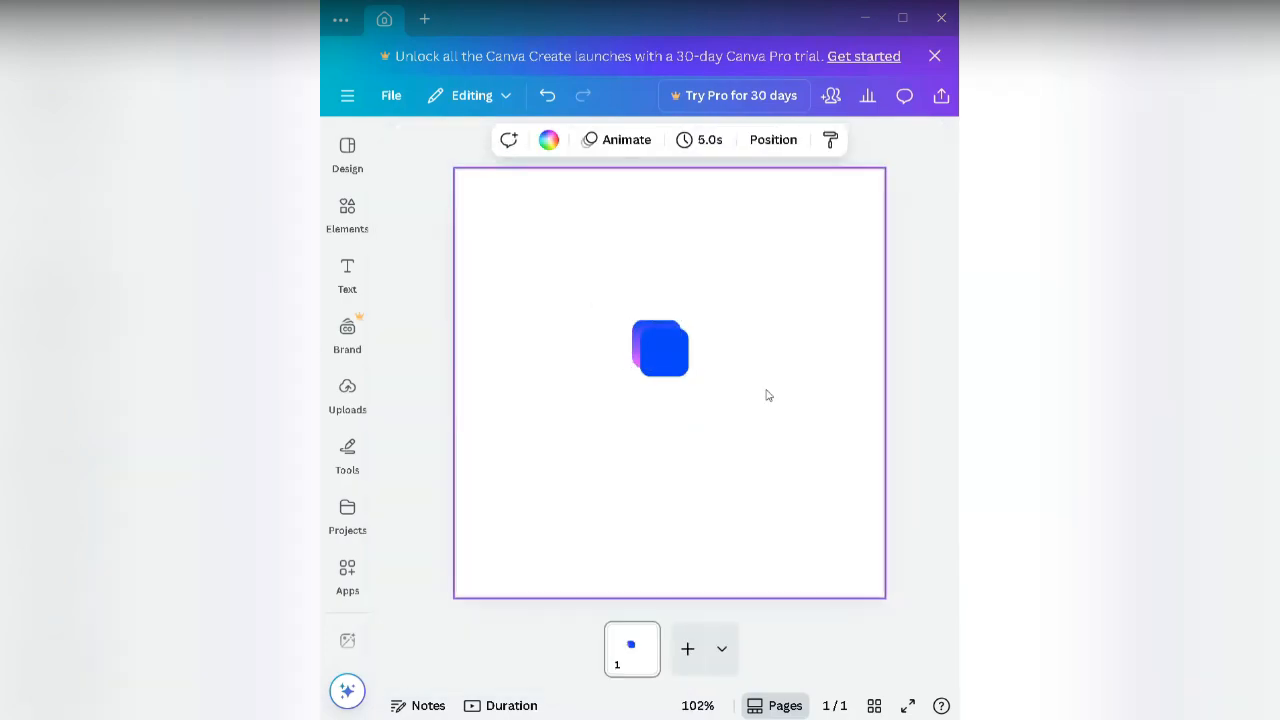
# Step: Move the solid blue square up and left, exposing the gradient square's lower-right edges
pyautogui.click(686, 366)
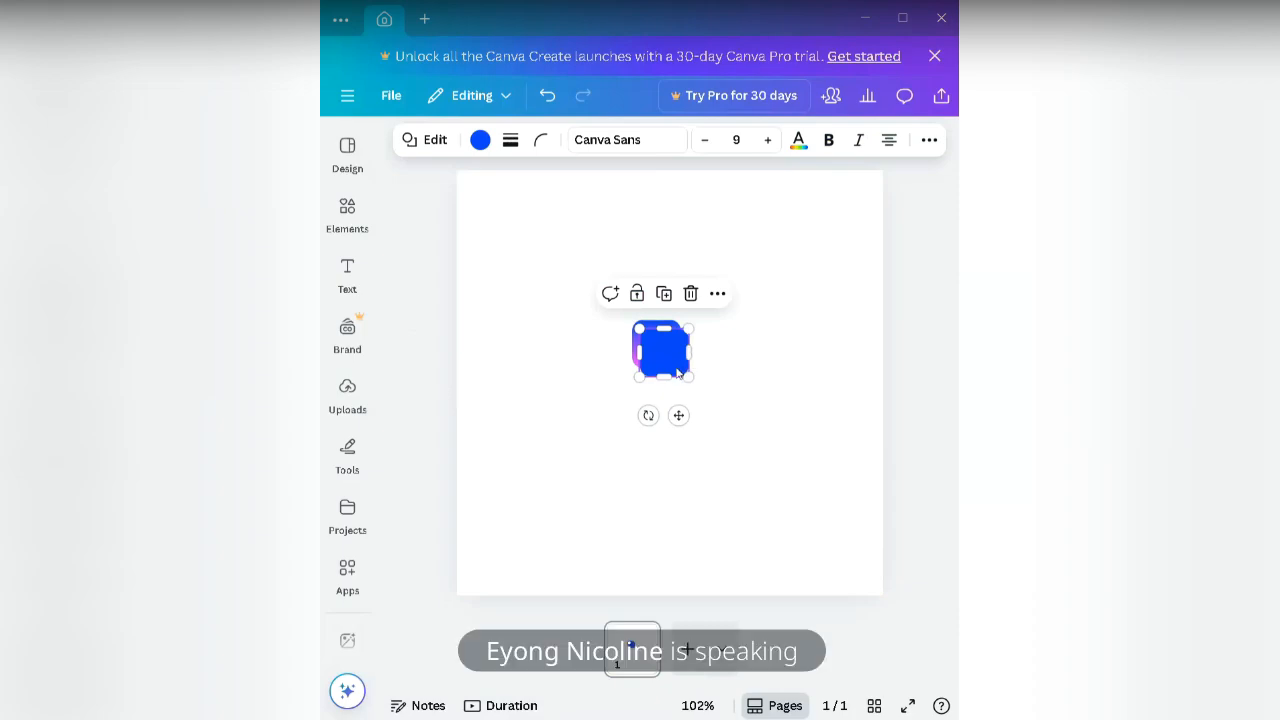
pyautogui.click(734, 394)
pyautogui.click(684, 371)
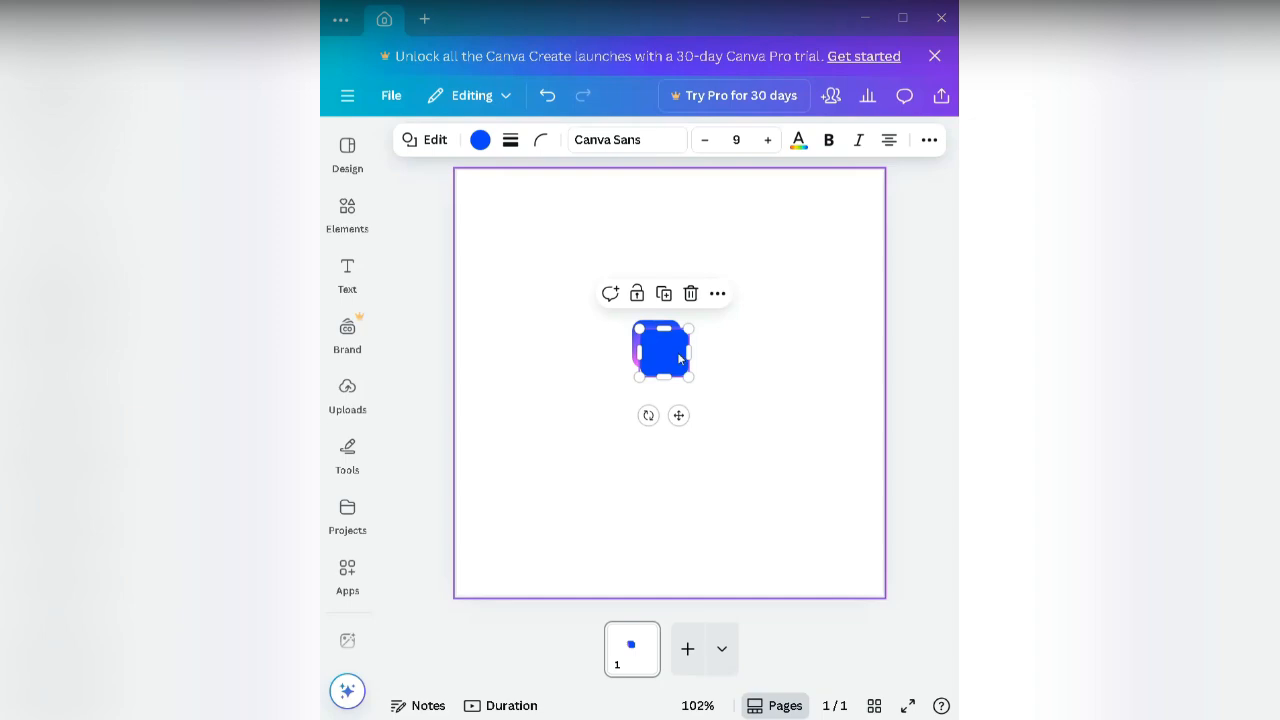
pyautogui.click(737, 406)
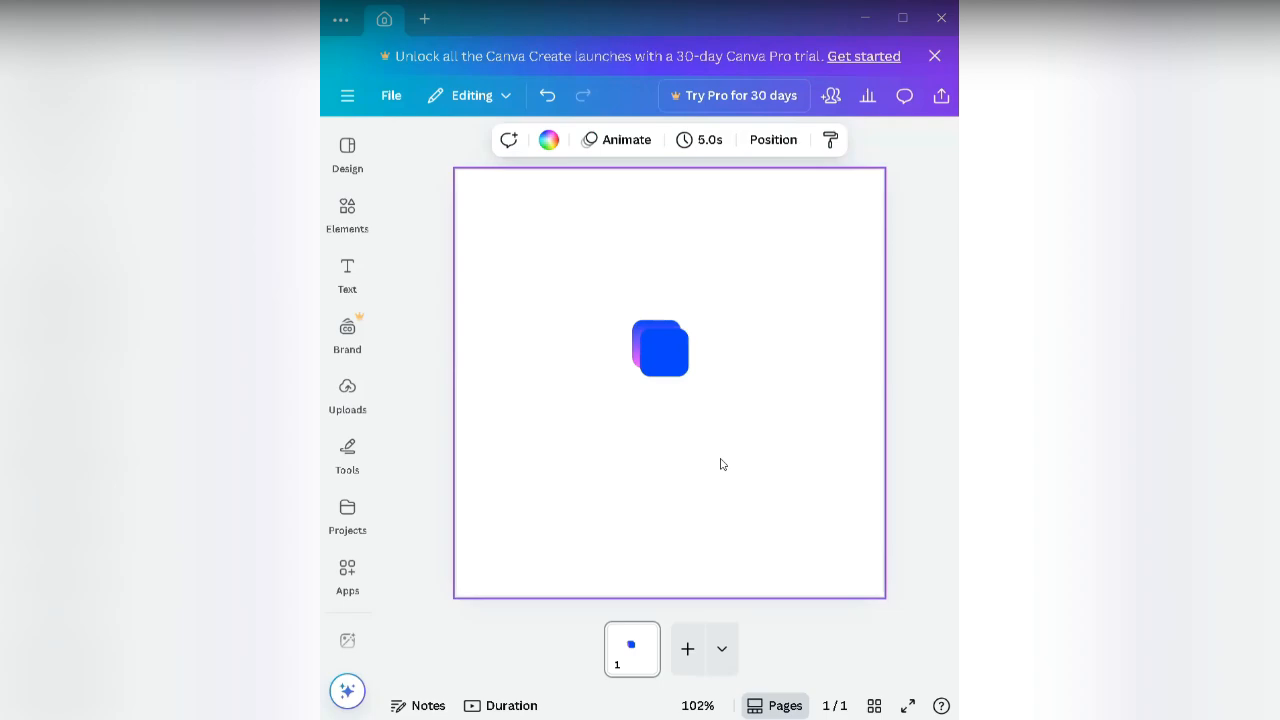
pyautogui.click(667, 357)
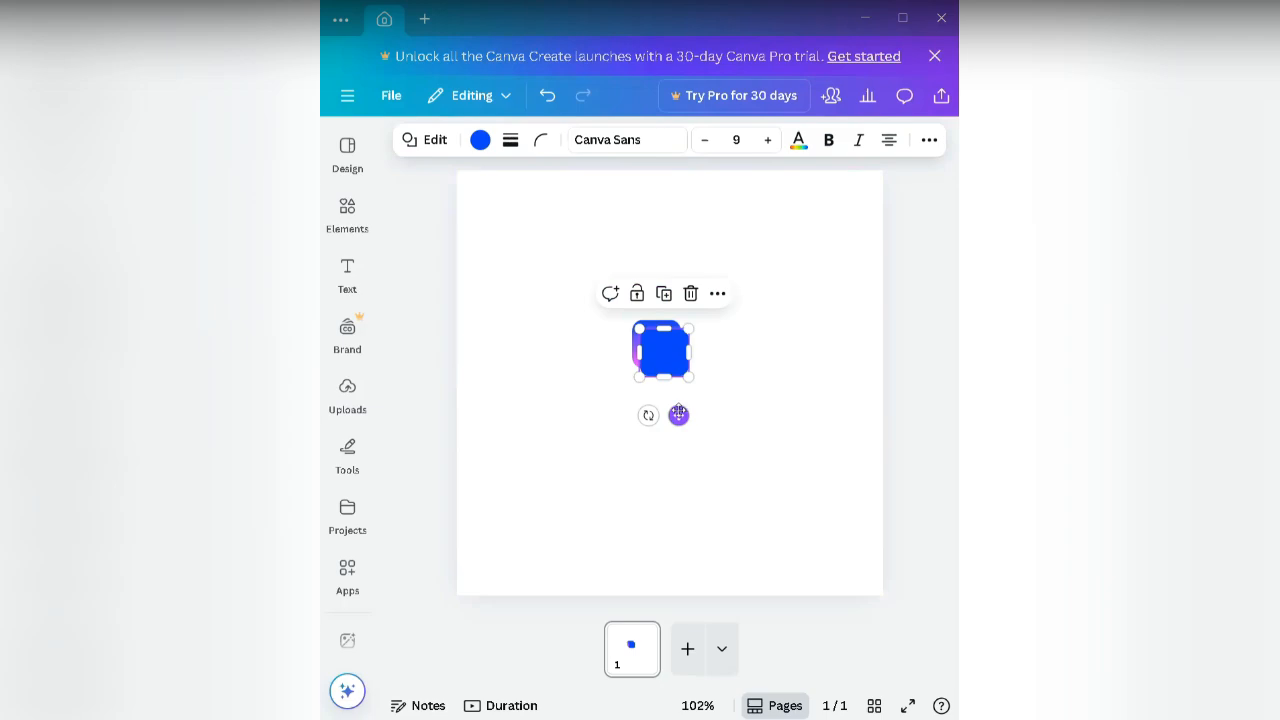
pyautogui.moveTo(678, 414); pyautogui.dragTo(663, 398)
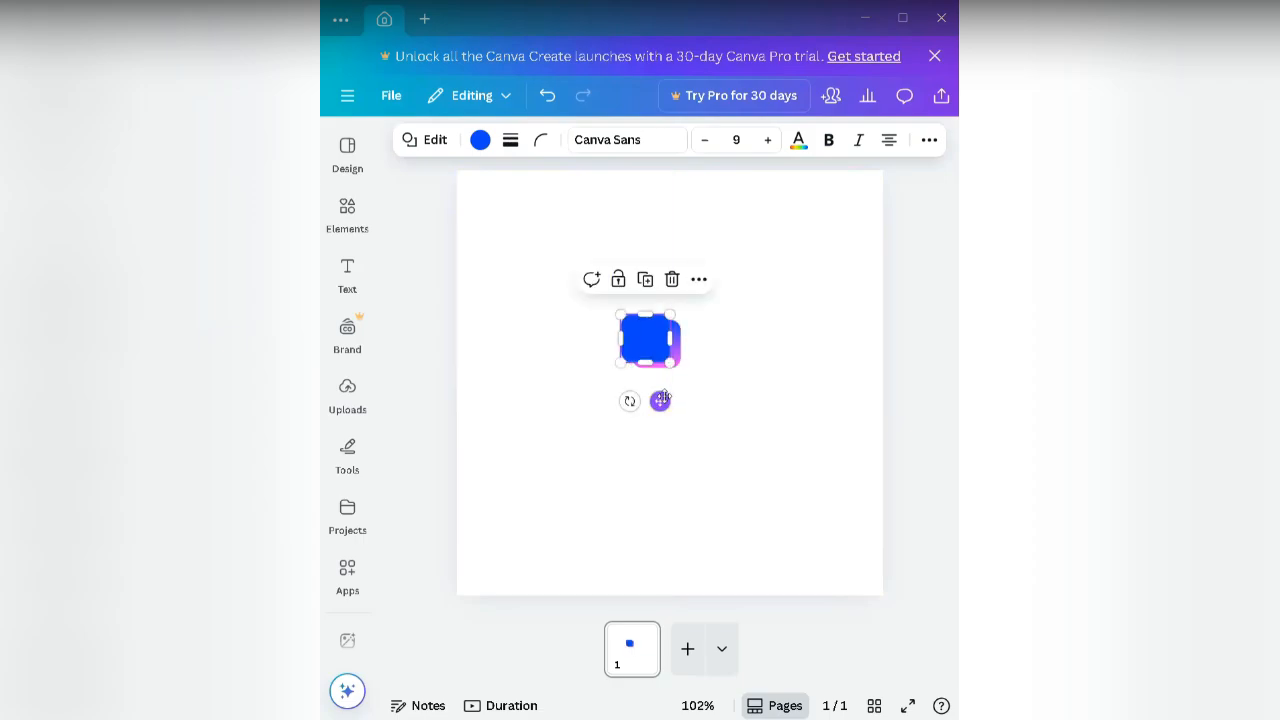
# Step: Nudge the blue square to leave a thin gradient edge, then marquee-select both squares
pyautogui.click(716, 376)
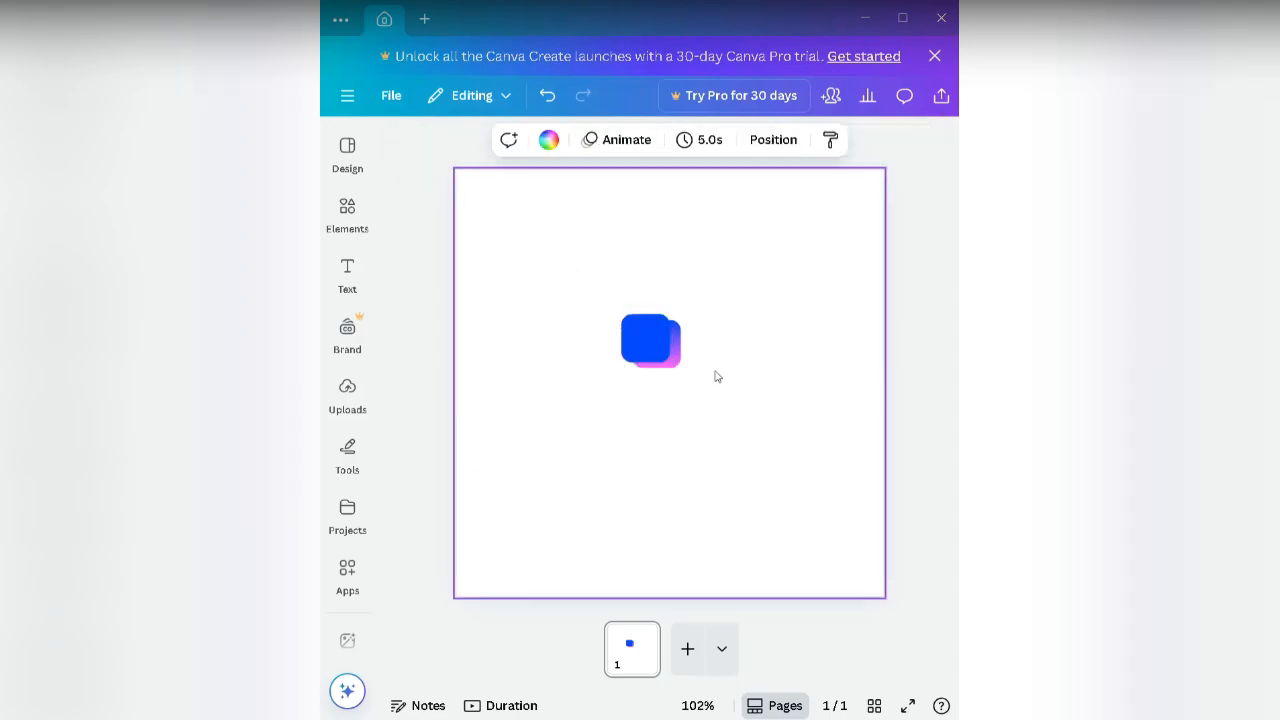
pyautogui.click(663, 357)
pyautogui.press('Right')
pyautogui.press('Right')
pyautogui.press('Right')
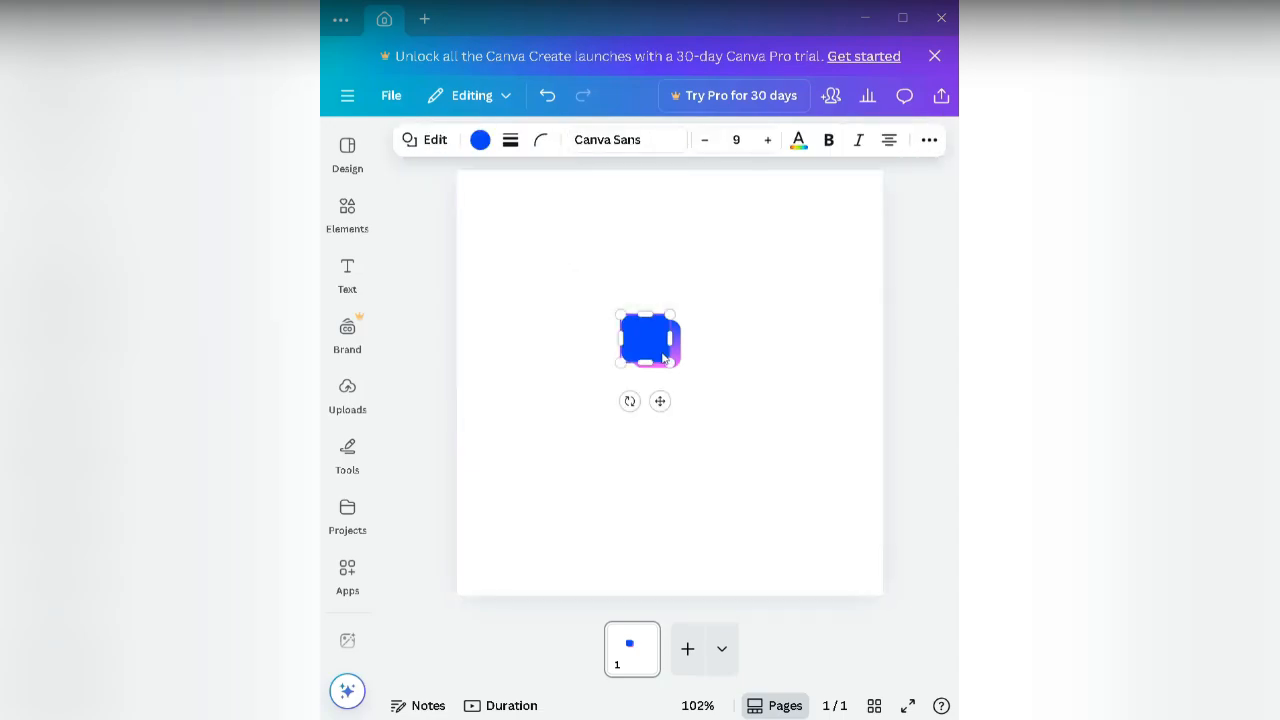
pyautogui.press('Right')
pyautogui.press('Right')
pyautogui.press('Right')
pyautogui.press('Right')
pyautogui.press('Right')
pyautogui.press('Down')
pyautogui.press('Down')
pyautogui.press('Down')
pyautogui.press('Down')
pyautogui.press('Down')
pyautogui.press('Down')
pyautogui.press('Down')
pyautogui.press('Down')
pyautogui.press('Down')
pyautogui.press('Down')
pyautogui.press('Down')
pyautogui.press('Down')
pyautogui.press('Down')
pyautogui.press('Down')
pyautogui.hotkey('shift', 'Up')
pyautogui.hotkey('shift', 'Up')
pyautogui.hotkey('shift', 'Up')
pyautogui.hotkey('shift', 'Down')
pyautogui.press('Down')
pyautogui.press('Down')
pyautogui.press('Down')
pyautogui.press('Down')
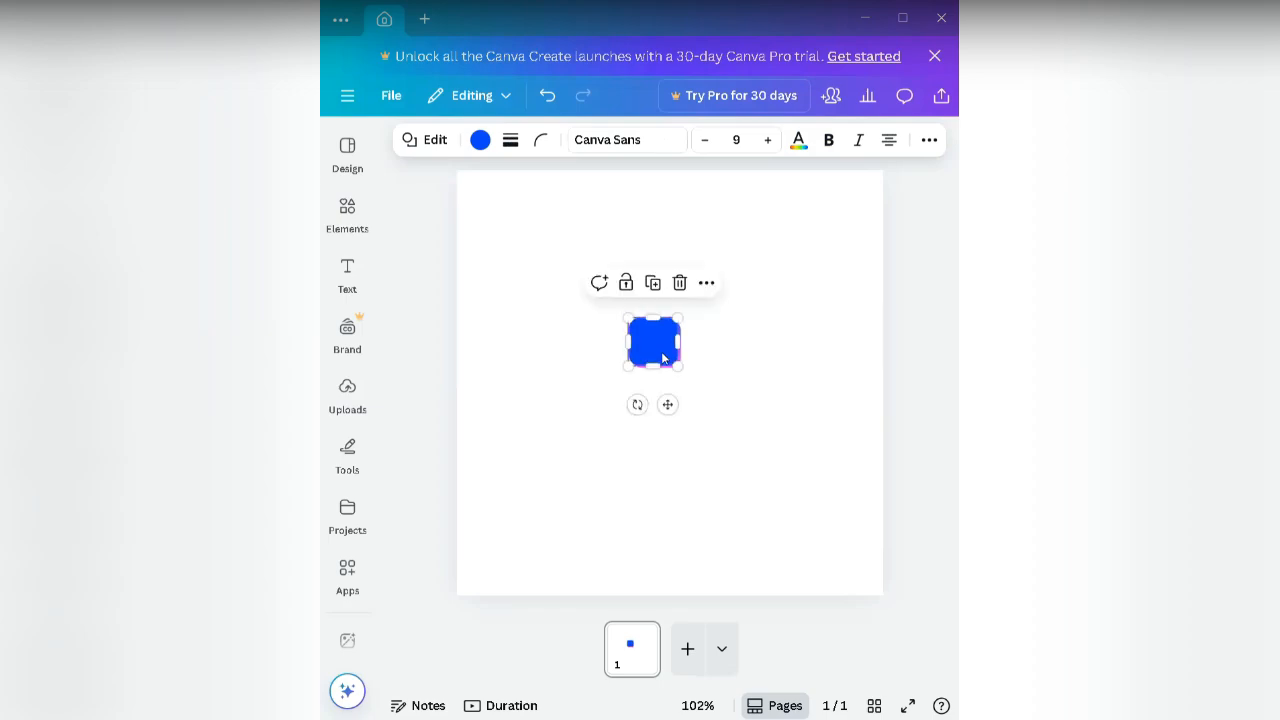
pyautogui.press('Down')
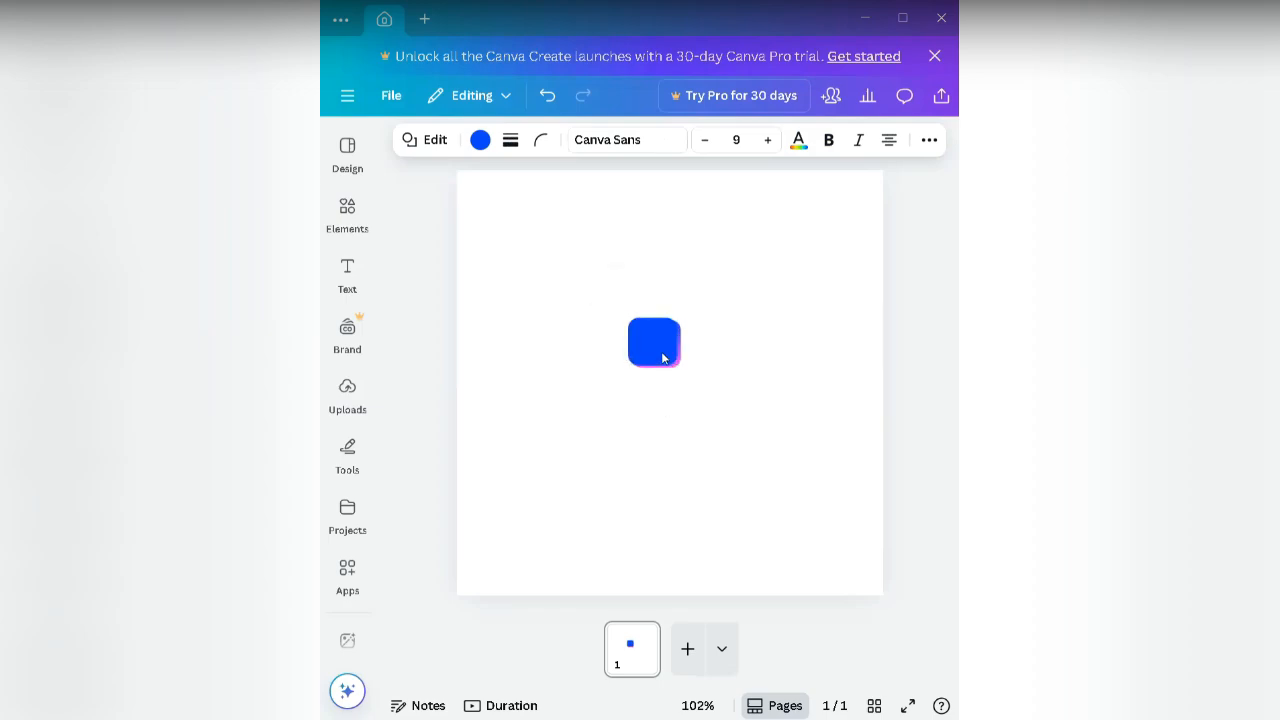
pyautogui.press('Left')
pyautogui.press('Left')
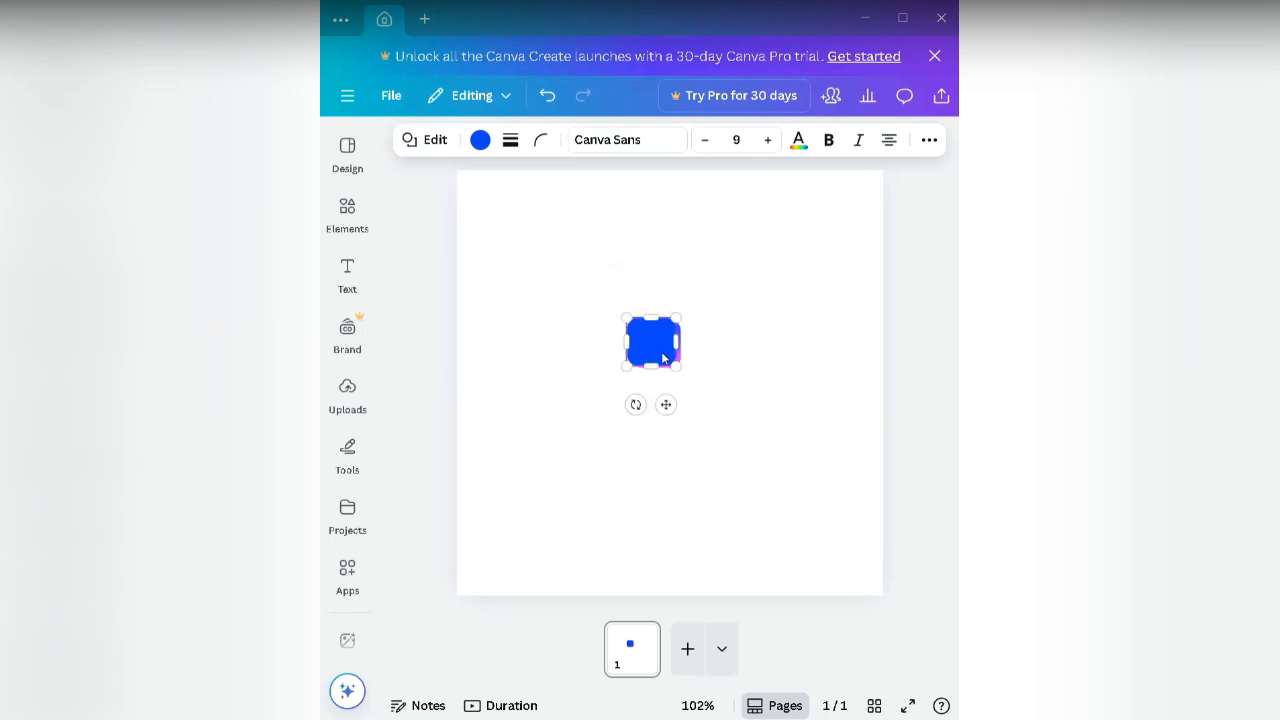
pyautogui.press('Up')
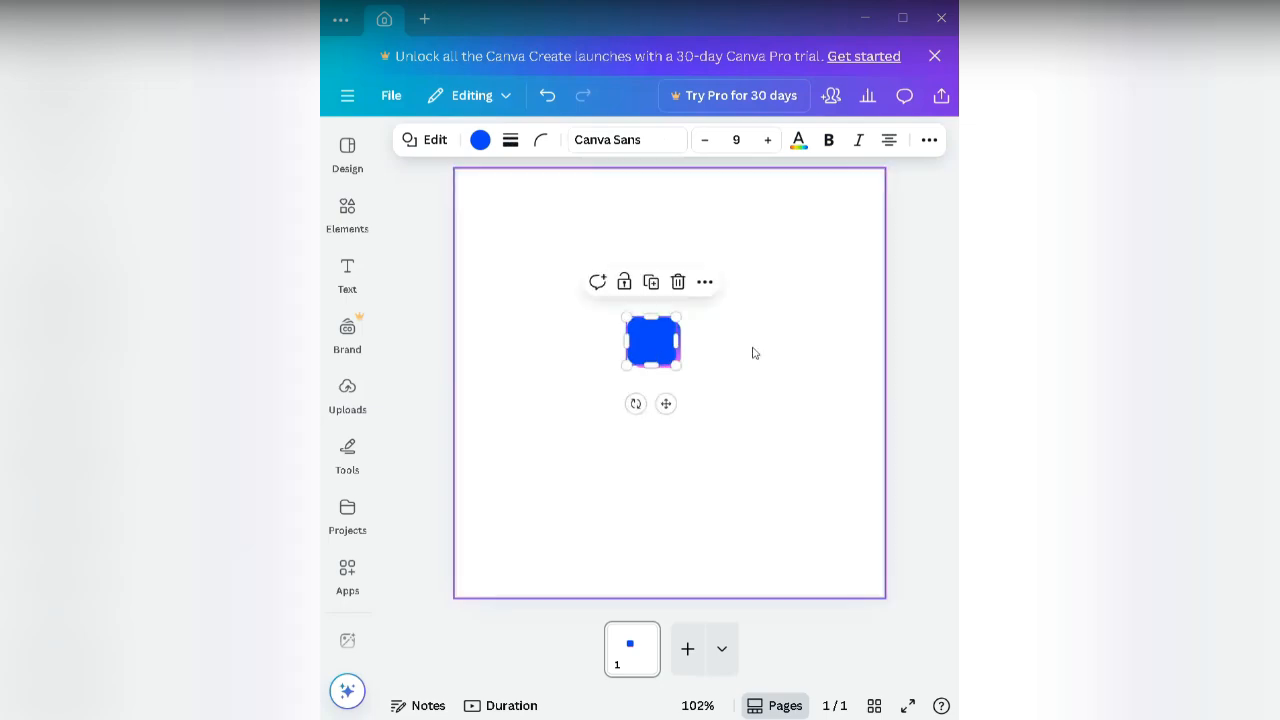
pyautogui.click(754, 353)
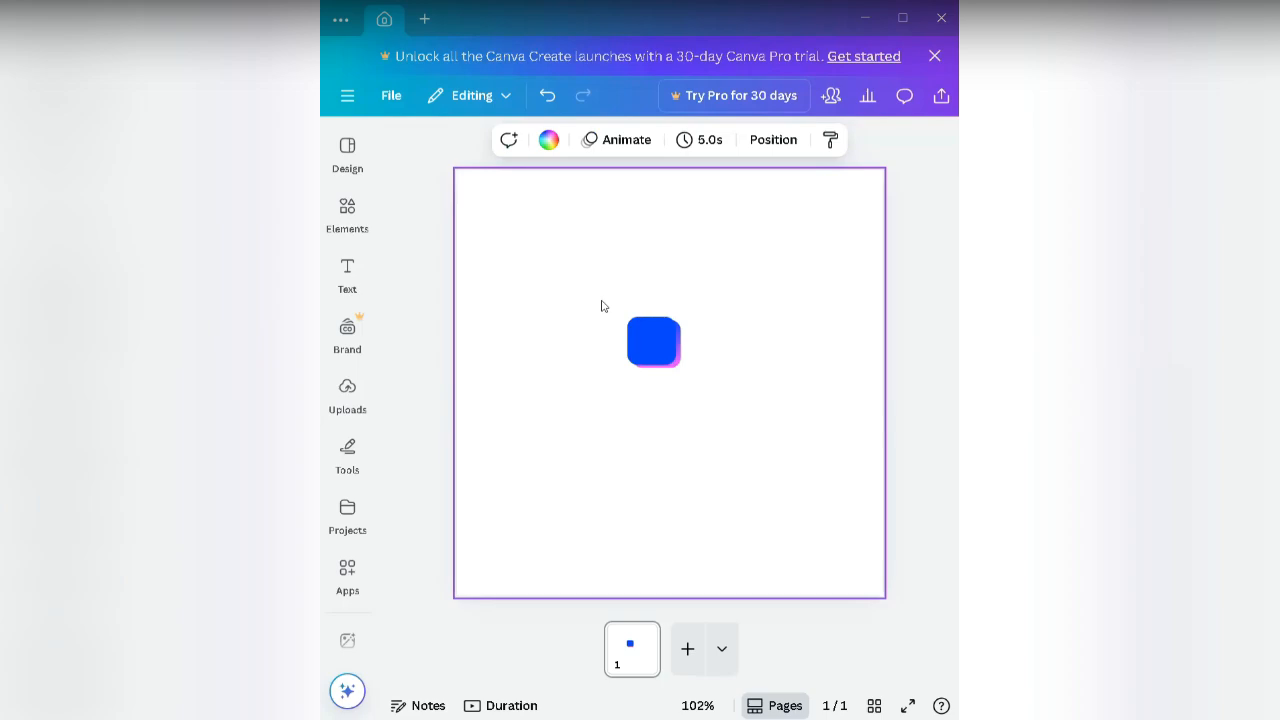
pyautogui.moveTo(601, 306); pyautogui.dragTo(733, 403)
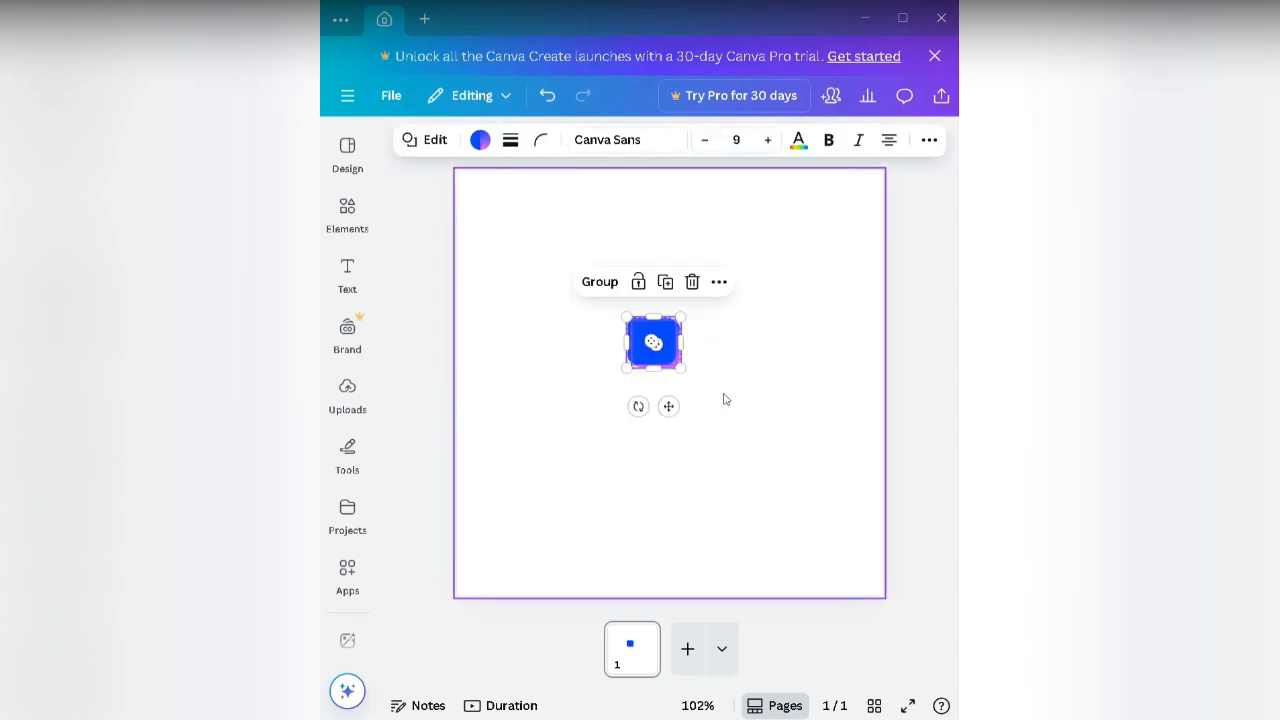
# Step: Group the two squares into one icon and resize it to about 56 × 53
pyautogui.click(597, 282)
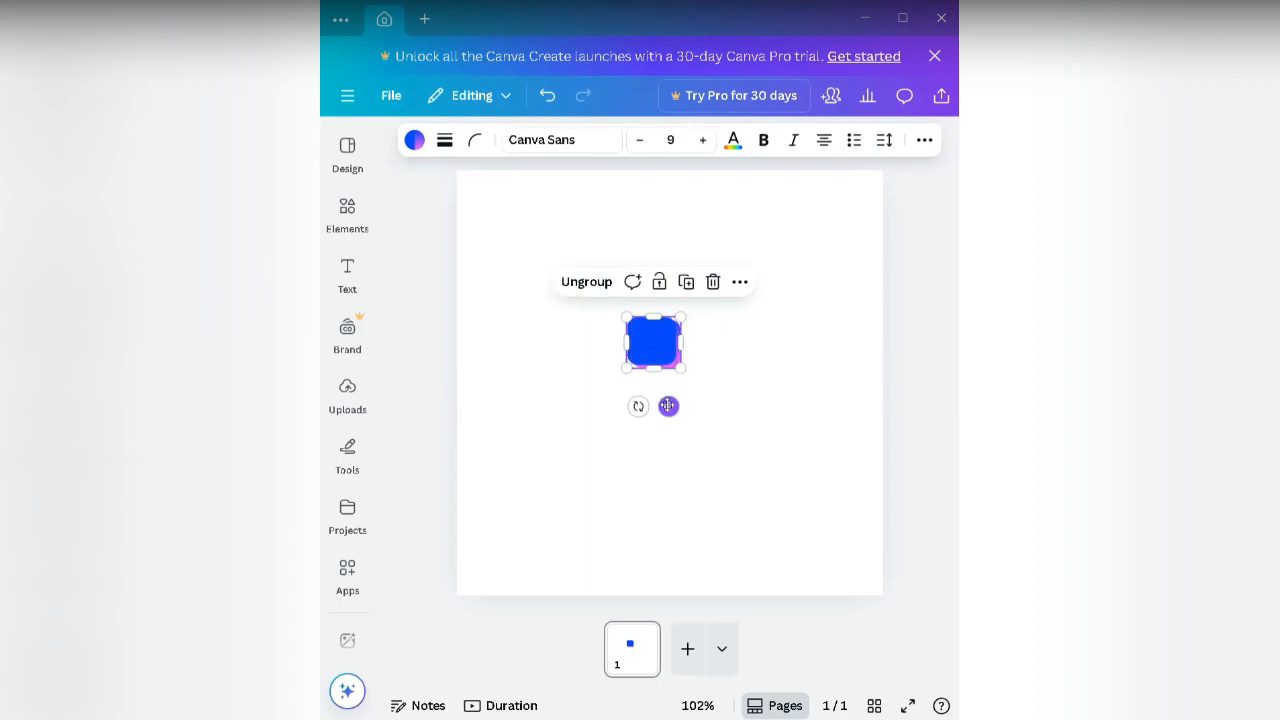
pyautogui.moveTo(668, 406)
pyautogui.mouseDown()
pyautogui.moveTo(720, 320)
pyautogui.moveTo(682, 400)
pyautogui.mouseUp()
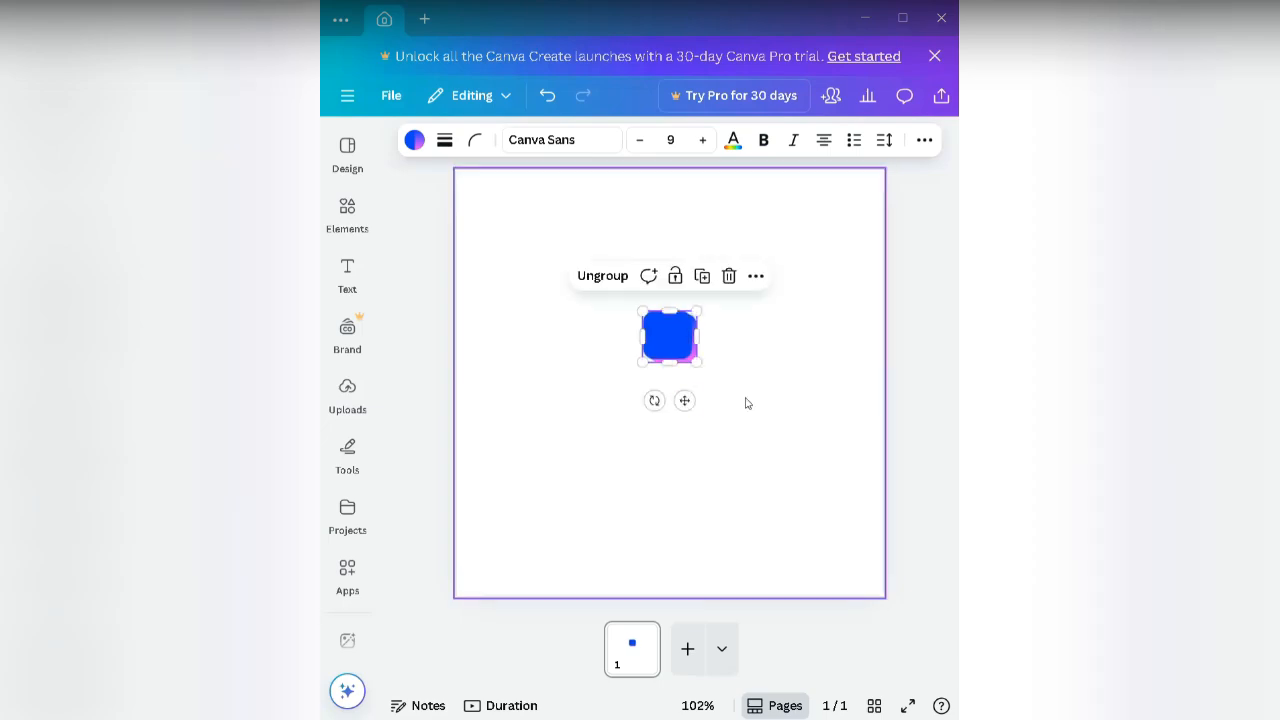
pyautogui.click(745, 403)
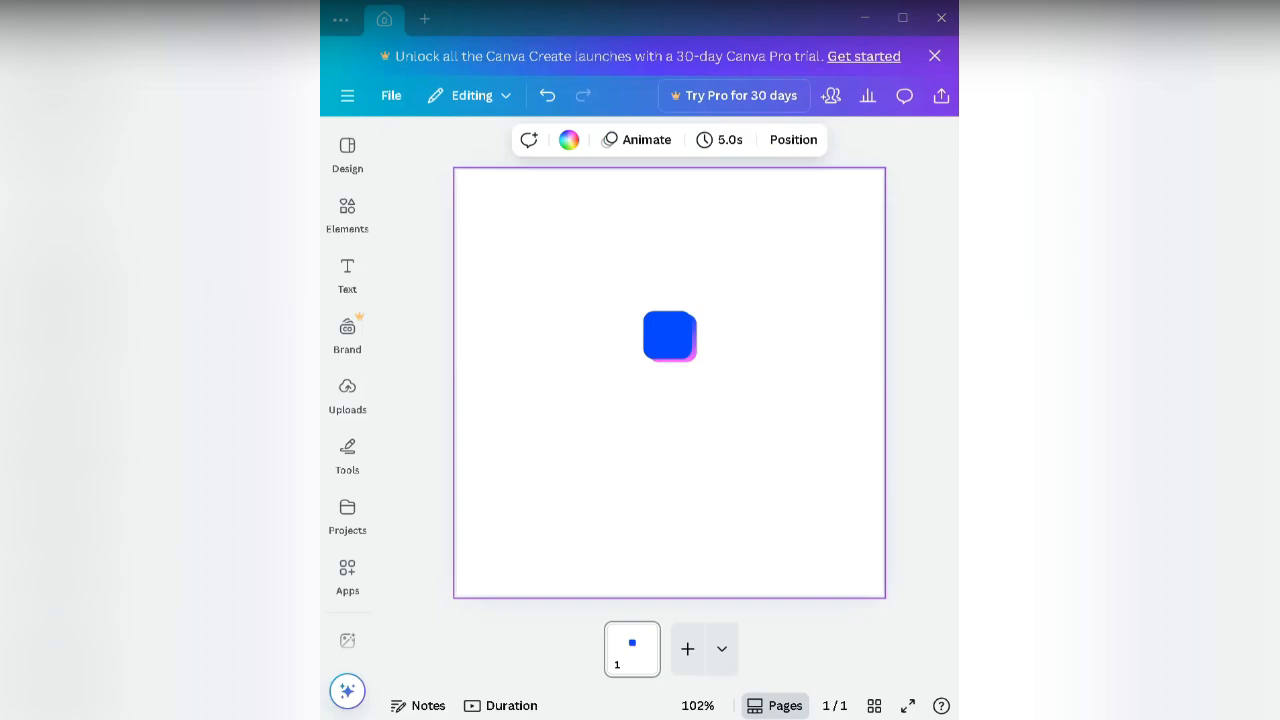
pyautogui.click(672, 349)
pyautogui.moveTo(643, 313); pyautogui.dragTo(656, 324)
pyautogui.click(773, 382)
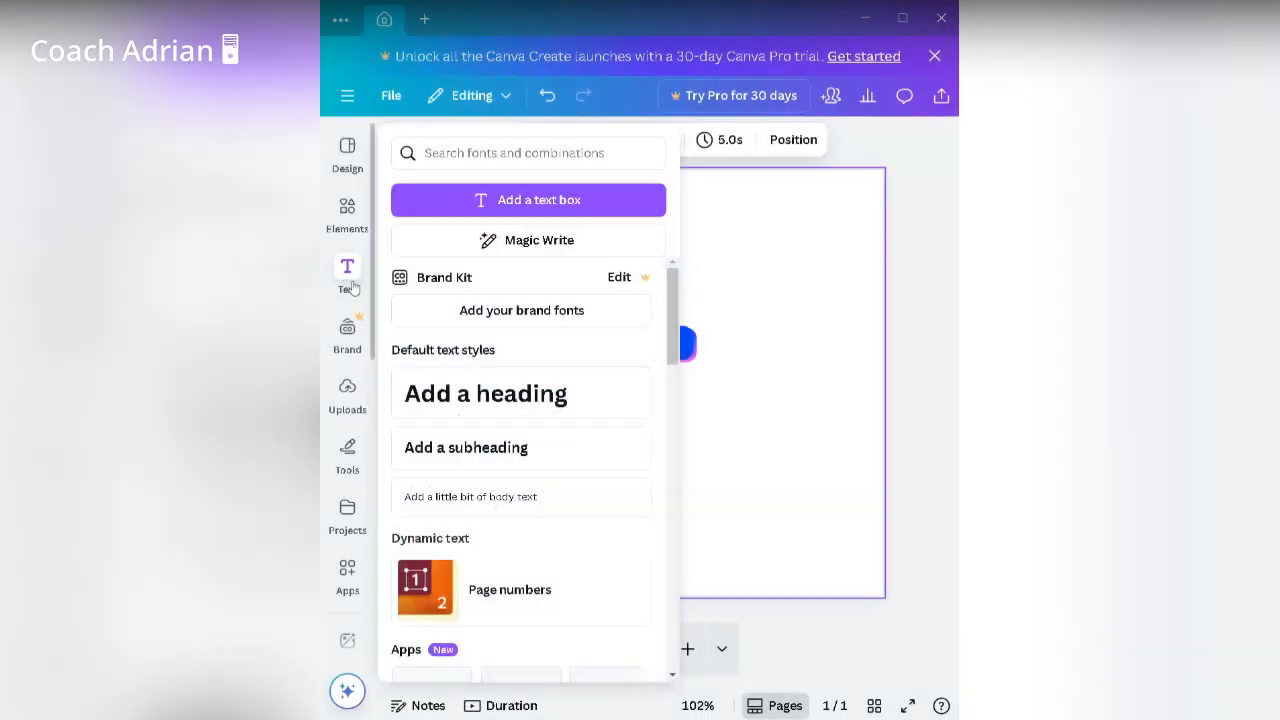
# Step: Search fonts for 'helvetica' and add a Helvetica World text box below the icon
pyautogui.click(451, 149)
pyautogui.write('helvetica')
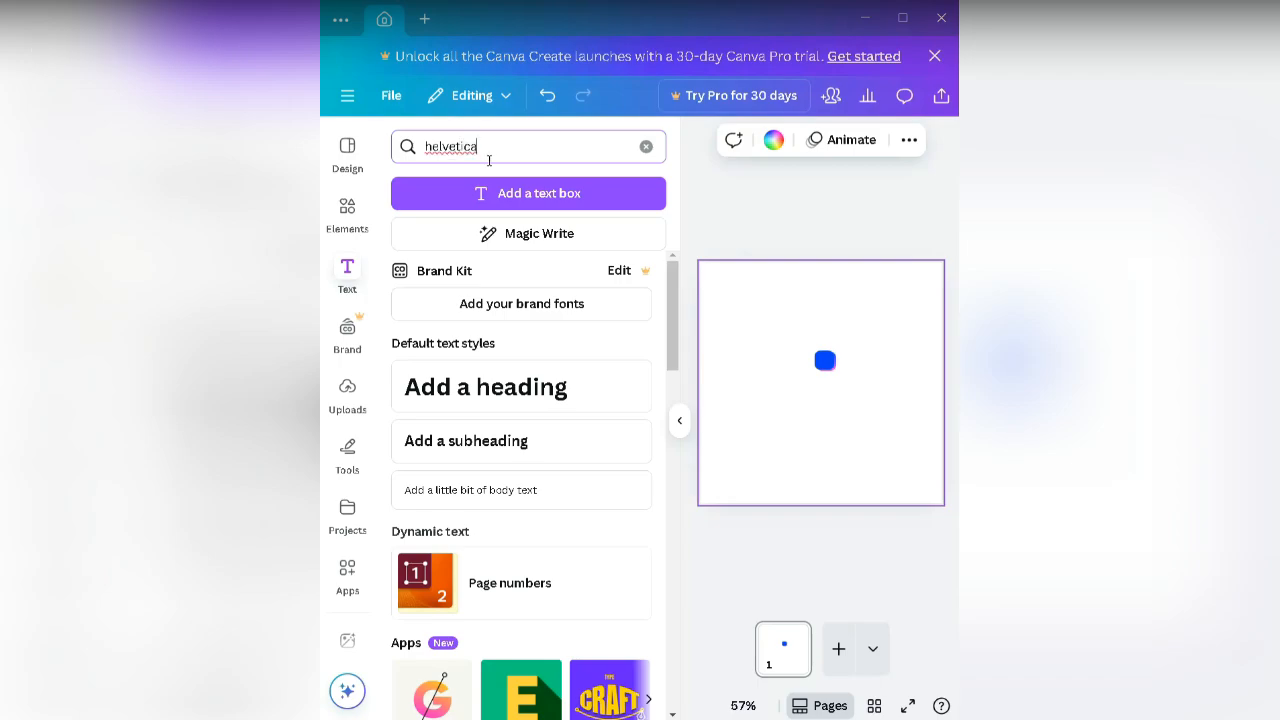
pyautogui.press('Return')
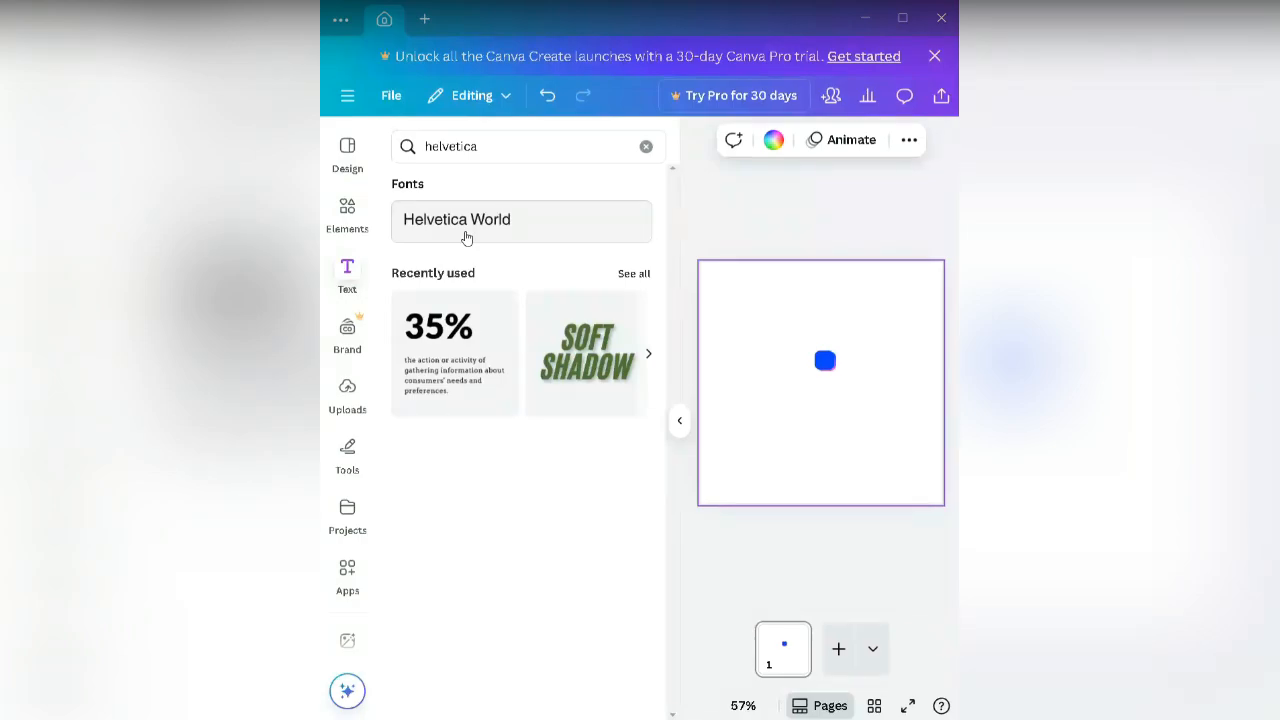
pyautogui.click(466, 237)
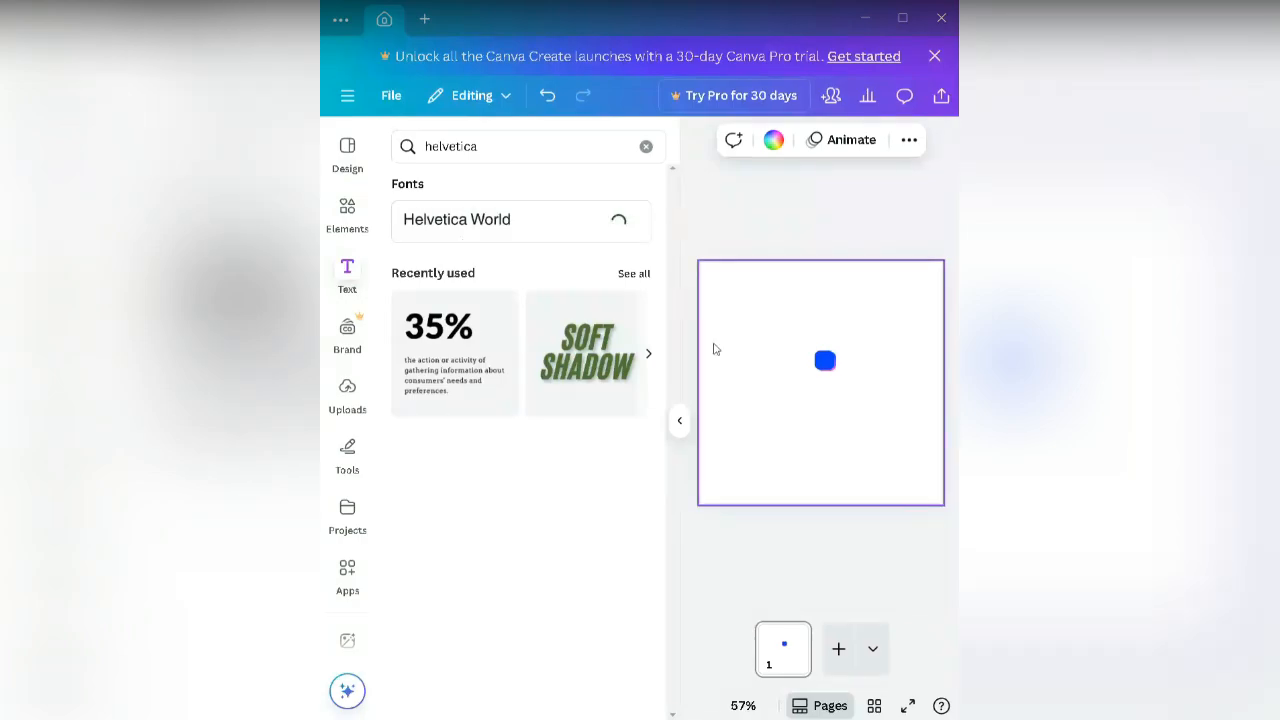
pyautogui.click(681, 423)
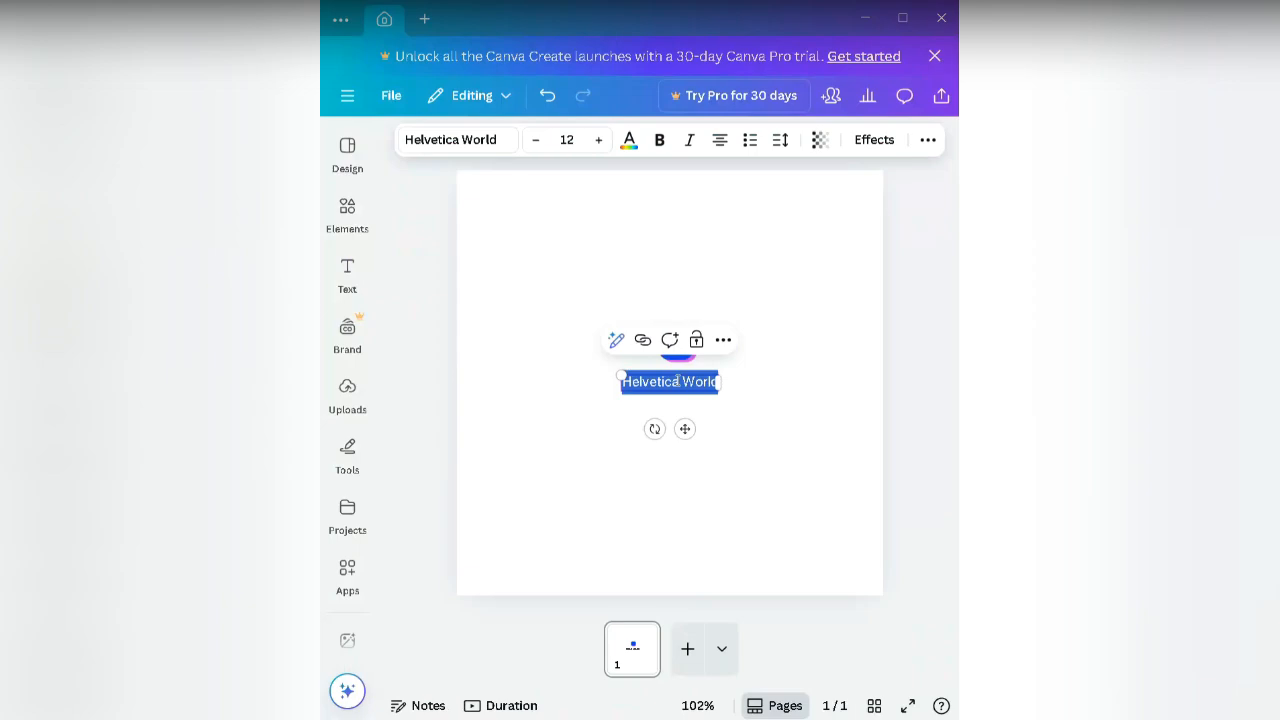
# Step: Replace the placeholder text with an S and enlarge it to size 21.4
pyautogui.click(679, 381)
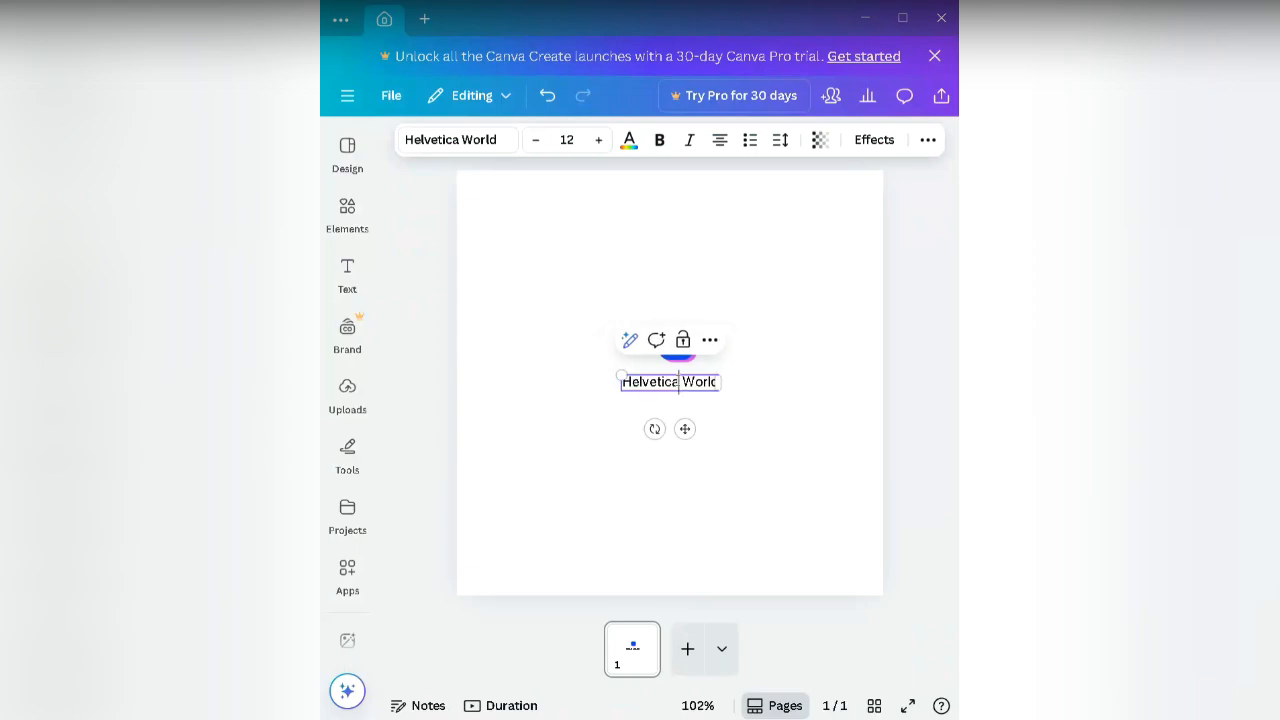
pyautogui.hotkey('ctrl', 'a')
pyautogui.press('BackSpace')
pyautogui.click(718, 424)
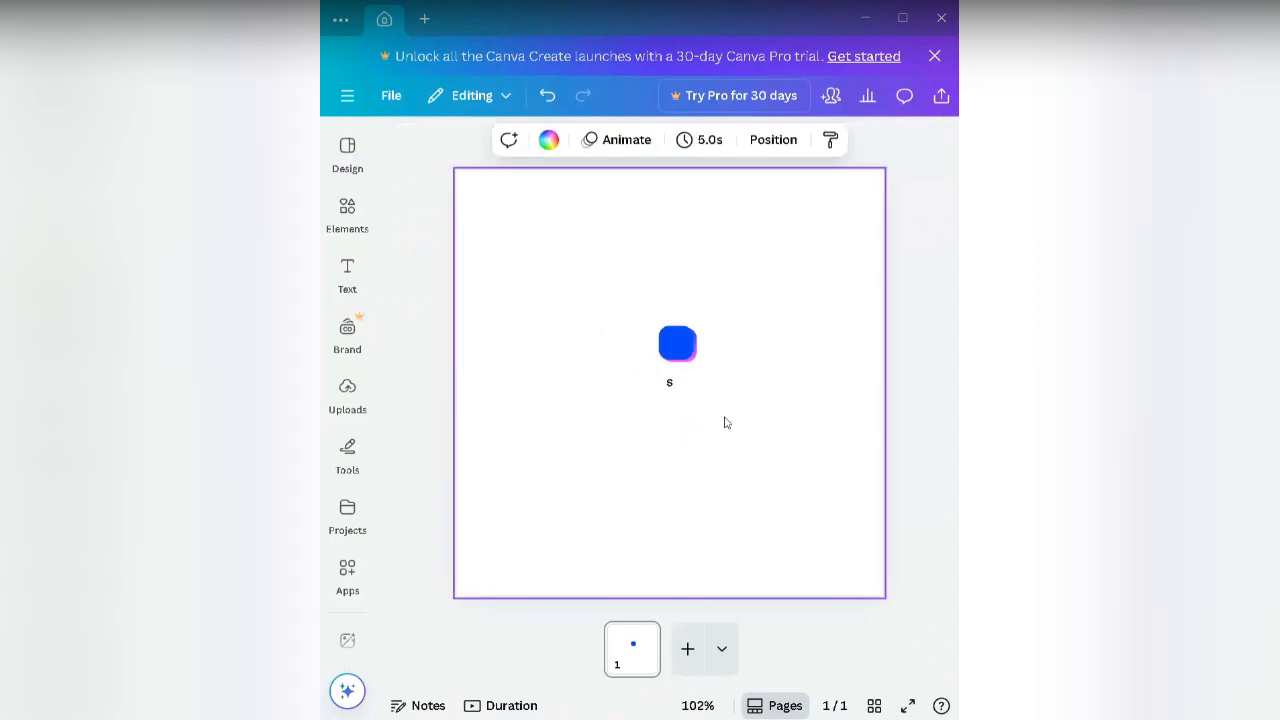
pyautogui.click(672, 386)
pyautogui.moveTo(665, 377); pyautogui.dragTo(643, 364)
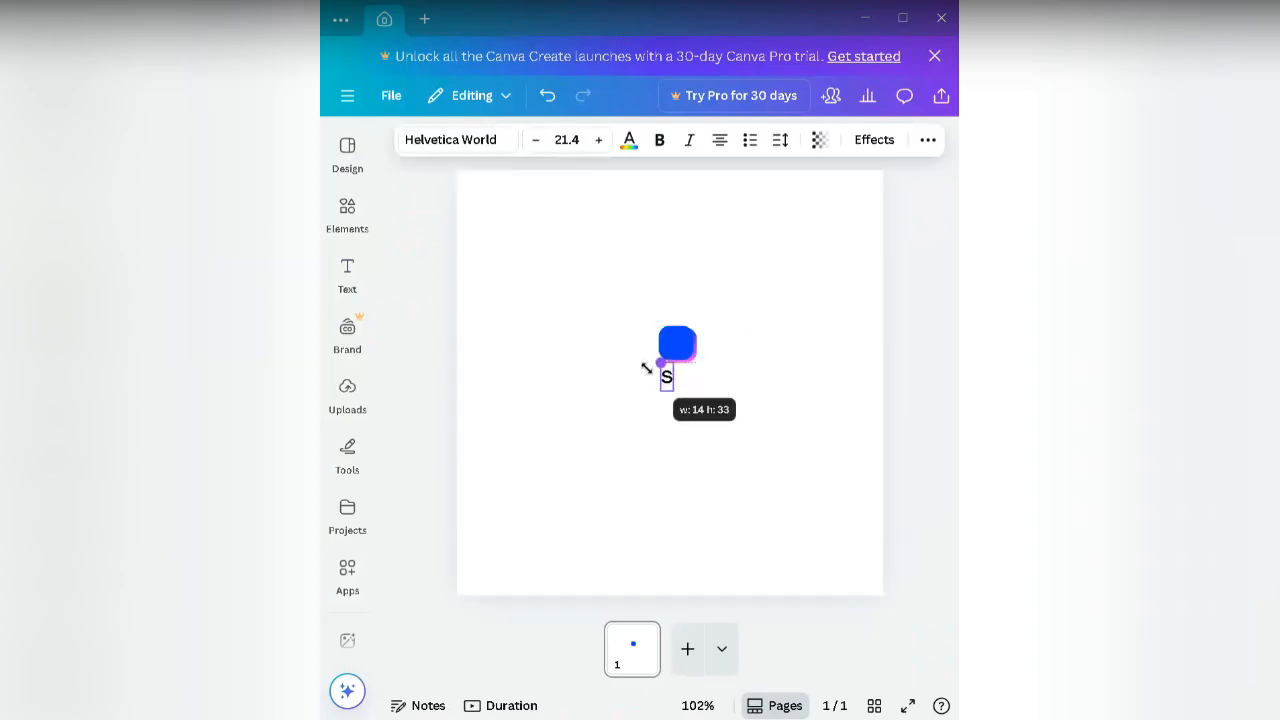
# Step: Make the S bold and white
pyautogui.doubleClick(667, 379)
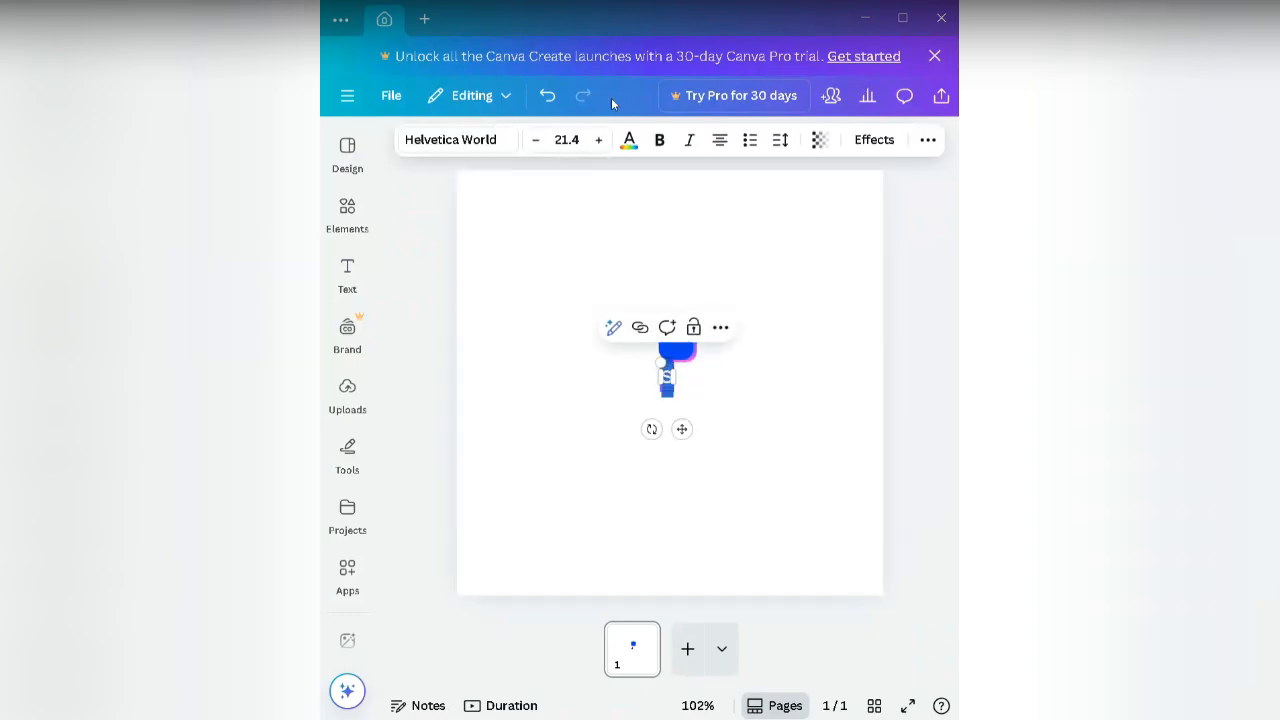
pyautogui.click(659, 140)
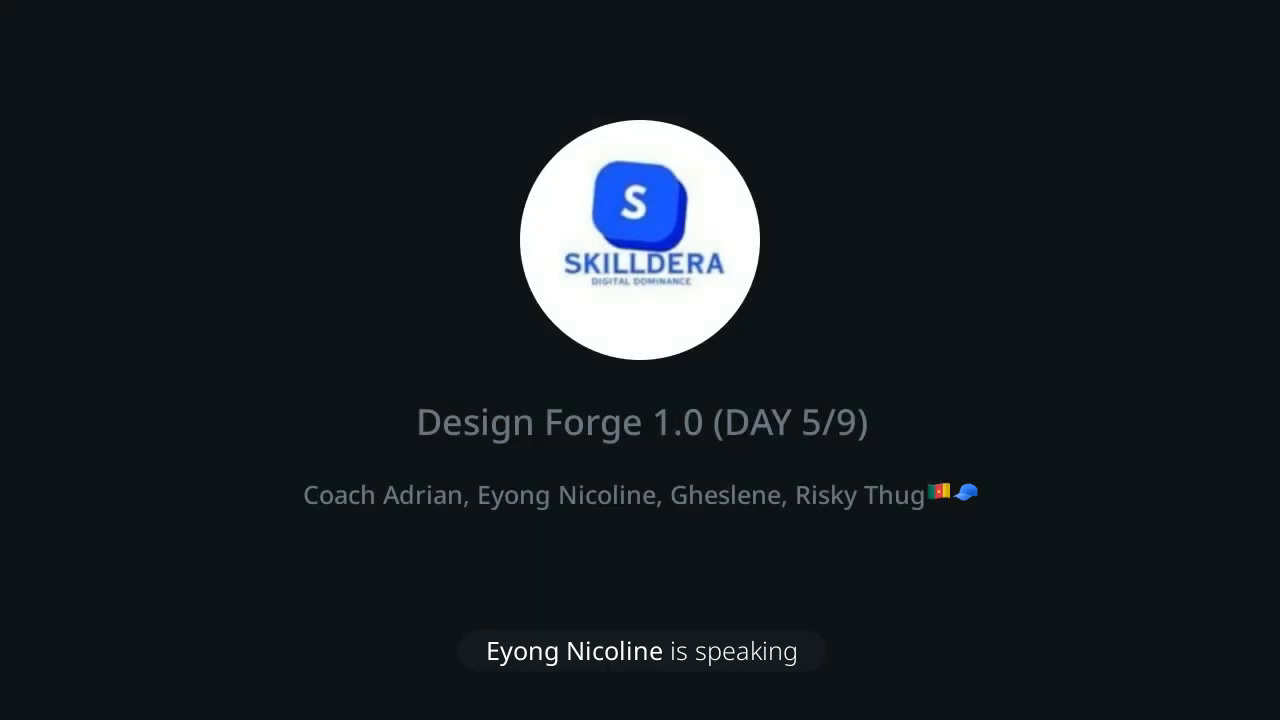
pyautogui.click(627, 145)
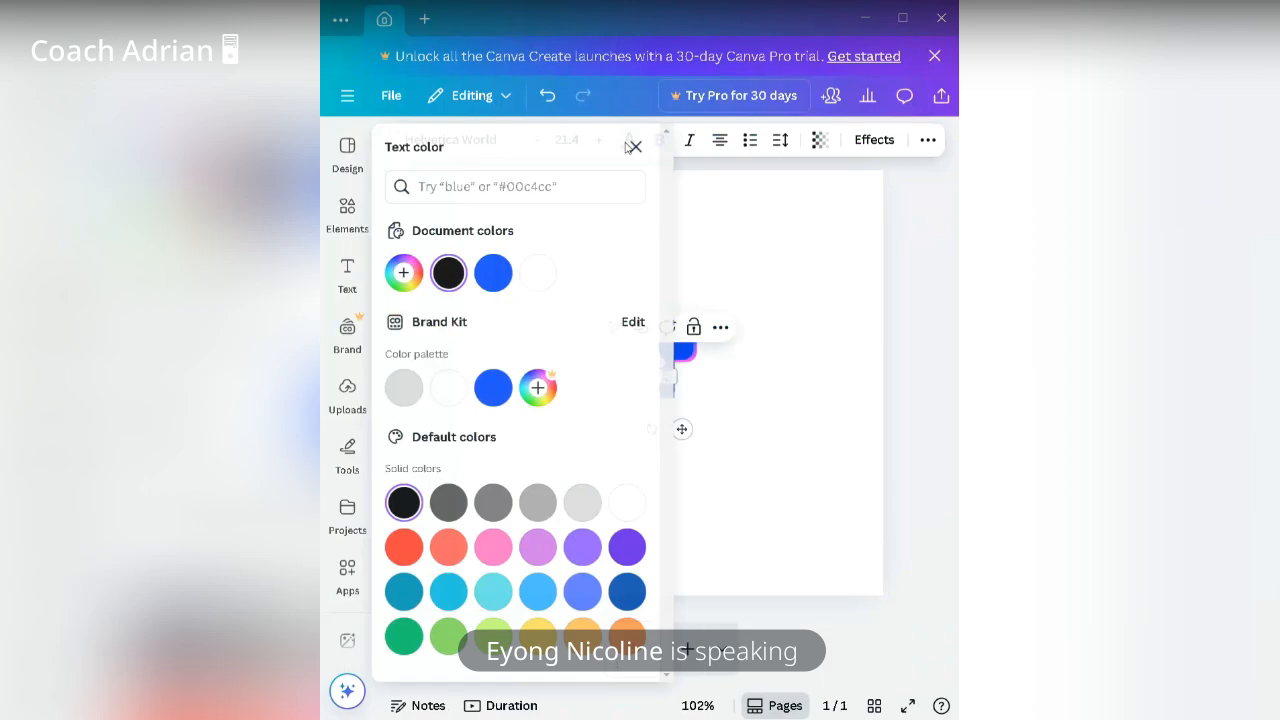
pyautogui.click(726, 400)
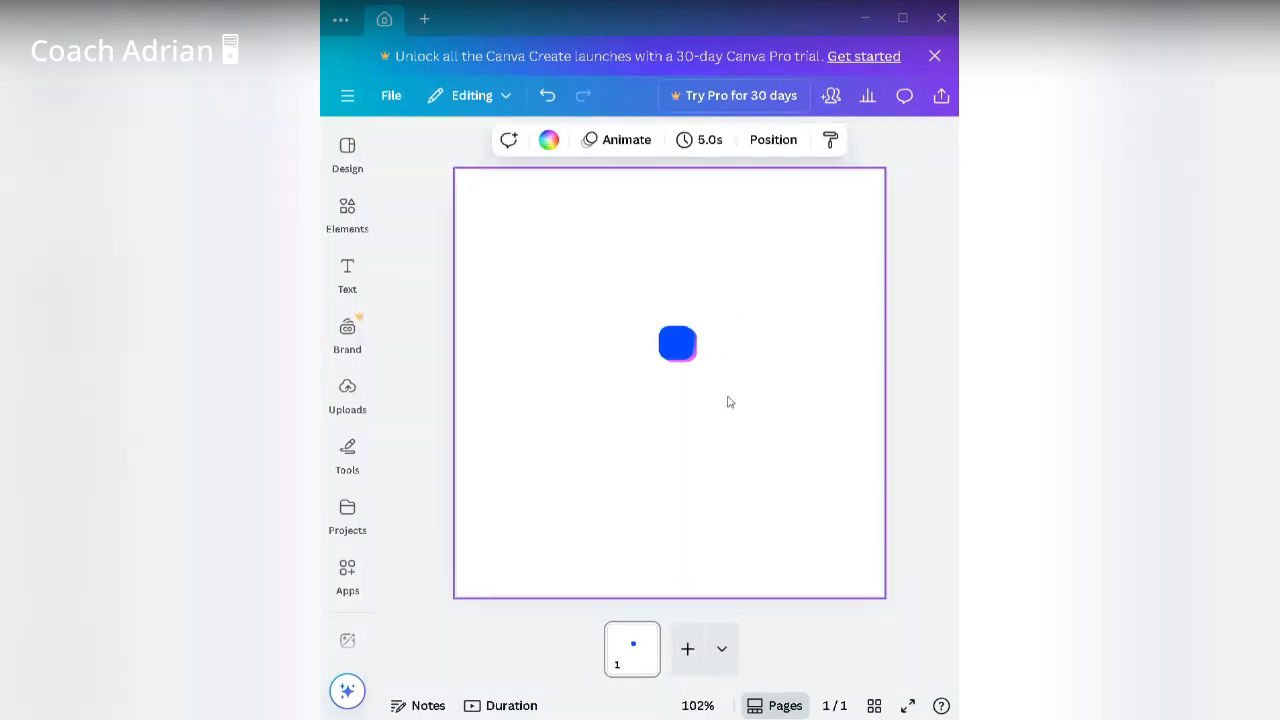
# Step: Move the S onto the blue square and arrow-nudge it until centred
pyautogui.click(668, 382)
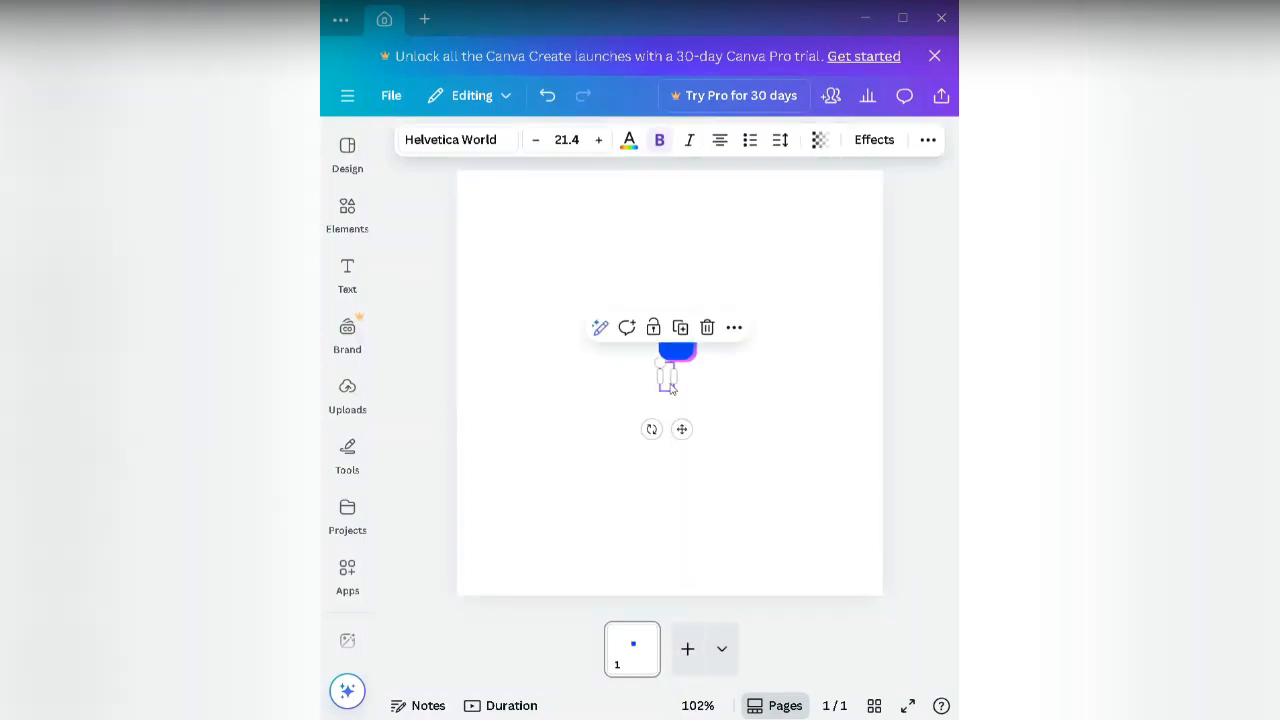
pyautogui.moveTo(682, 429); pyautogui.dragTo(689, 391)
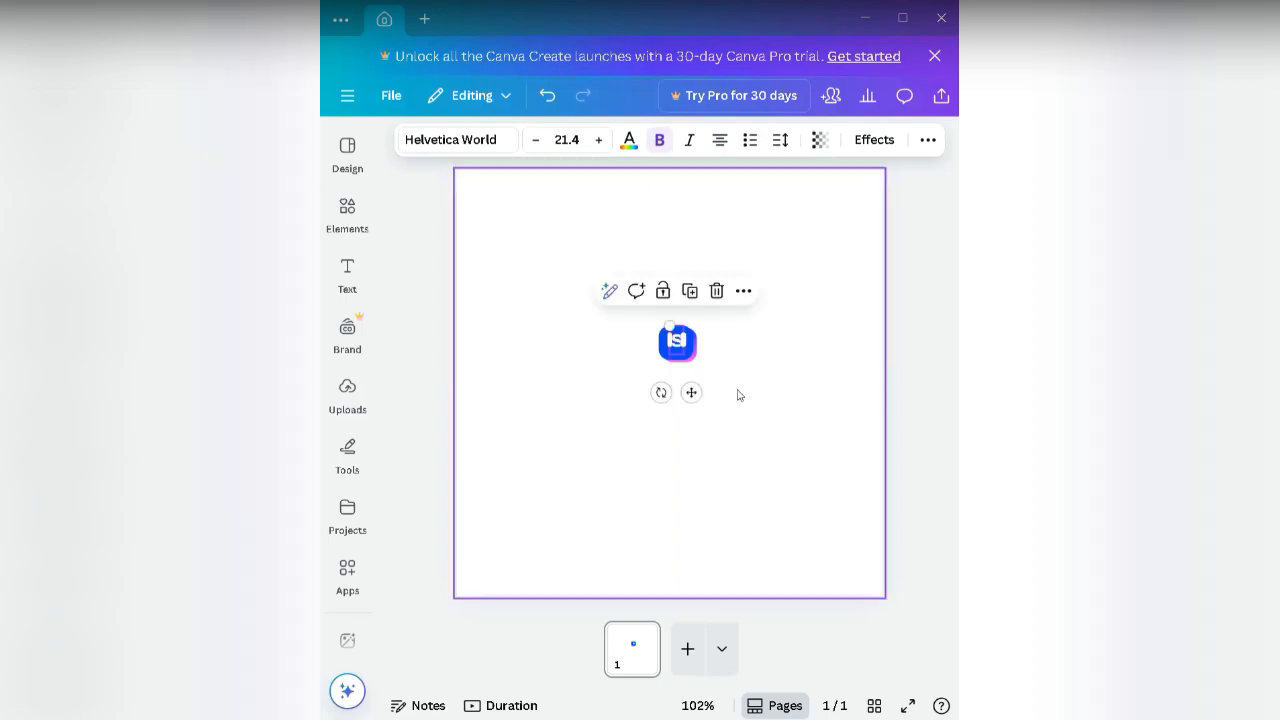
pyautogui.click(737, 394)
pyautogui.click(684, 342)
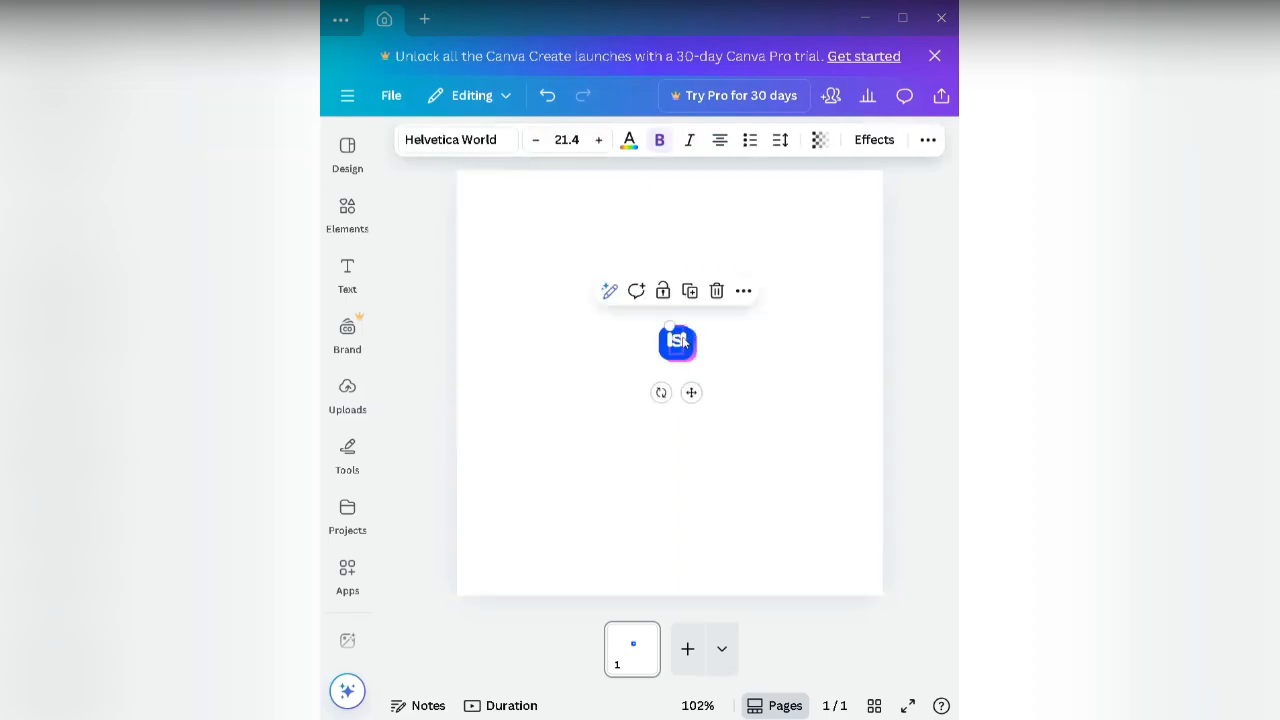
pyautogui.press('Down')
pyautogui.press('Left')
pyautogui.press('Left')
pyautogui.press('Left')
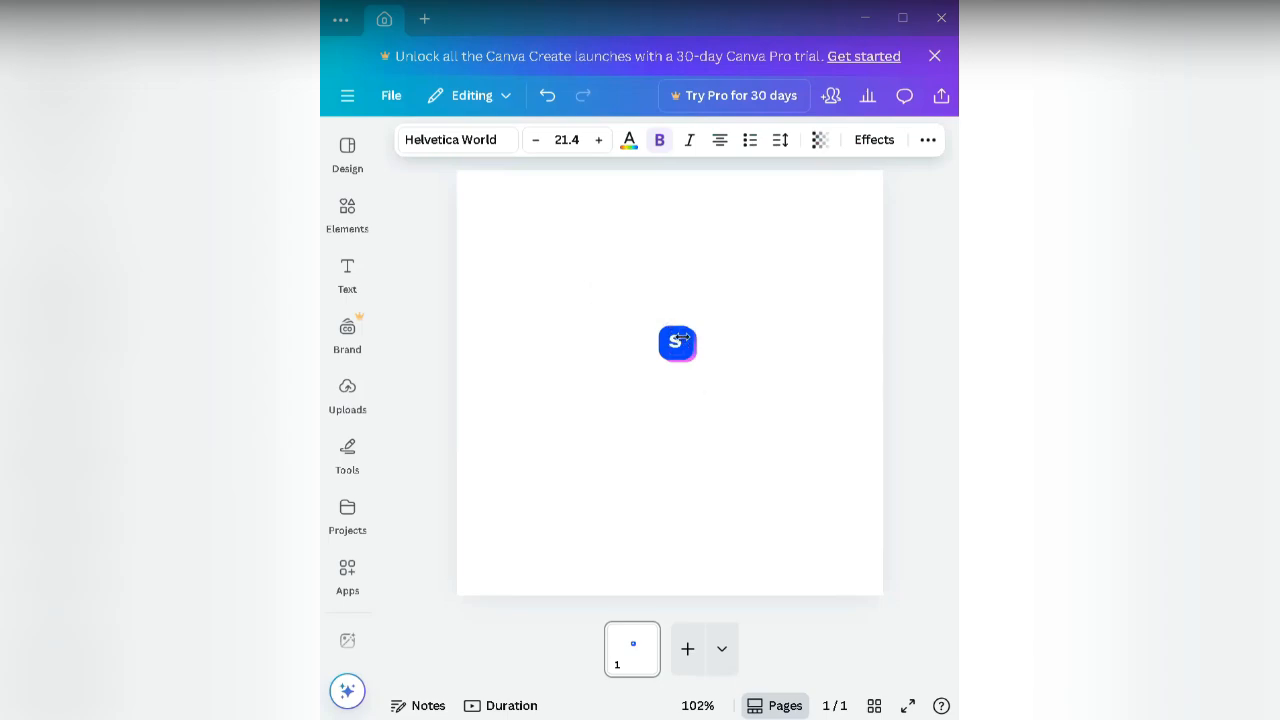
pyautogui.press('Up')
pyautogui.press('Right')
pyautogui.press('Right')
pyautogui.press('Right')
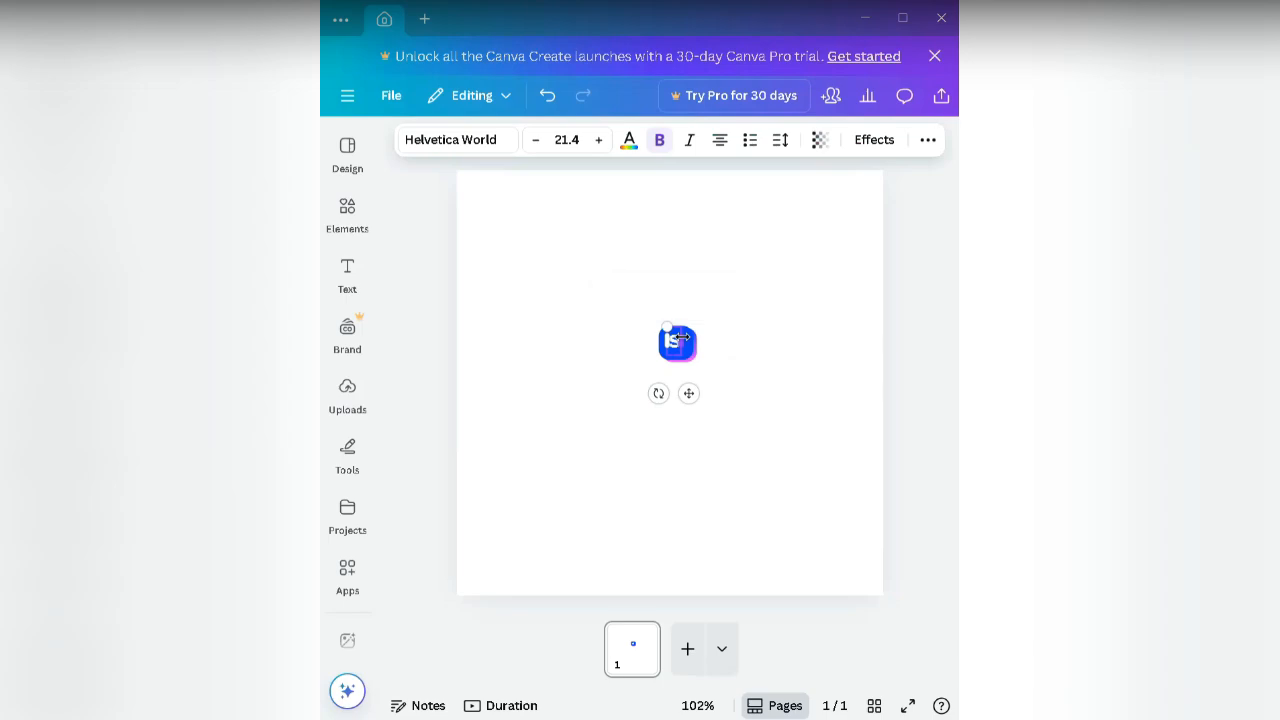
# Step: Marquee-select the blue square, gradient shadow and white S, then group them with Ctrl+G
pyautogui.click(749, 394)
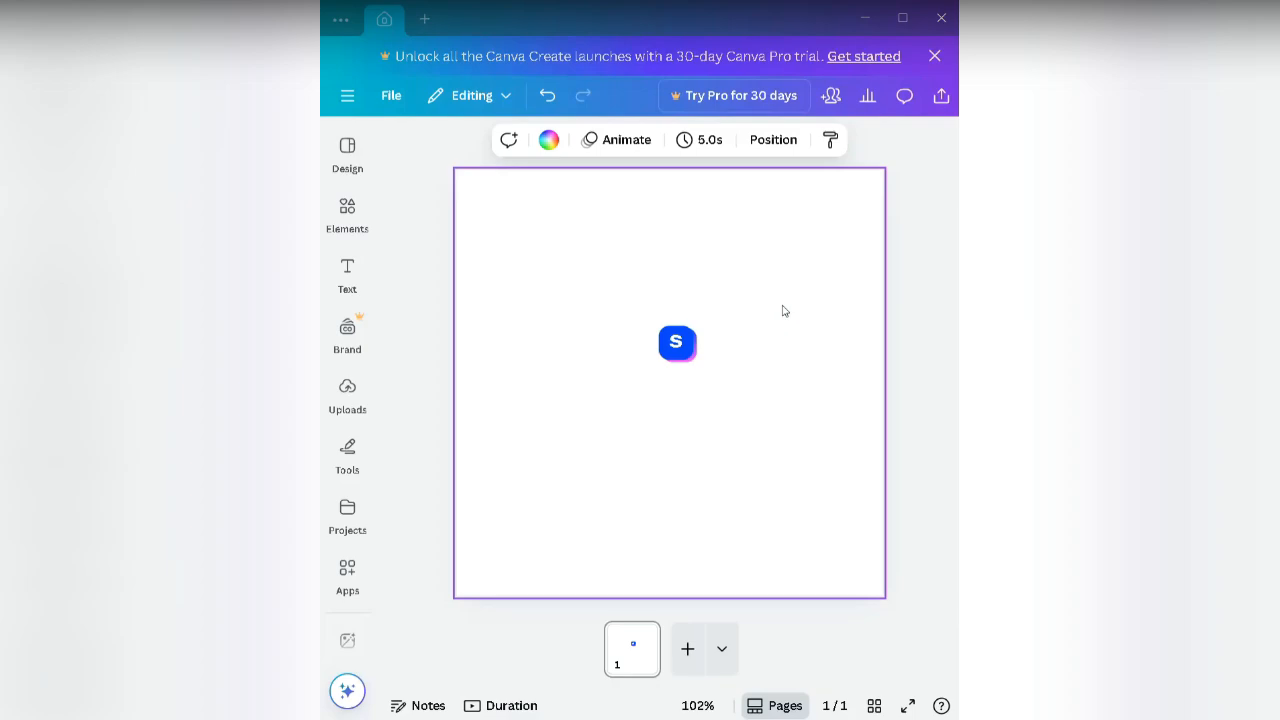
pyautogui.click(690, 350)
pyautogui.click(868, 351)
pyautogui.click(688, 338)
pyautogui.click(778, 370)
pyautogui.moveTo(646, 311); pyautogui.dragTo(709, 377)
pyautogui.hotkey('ctrl', 'g')
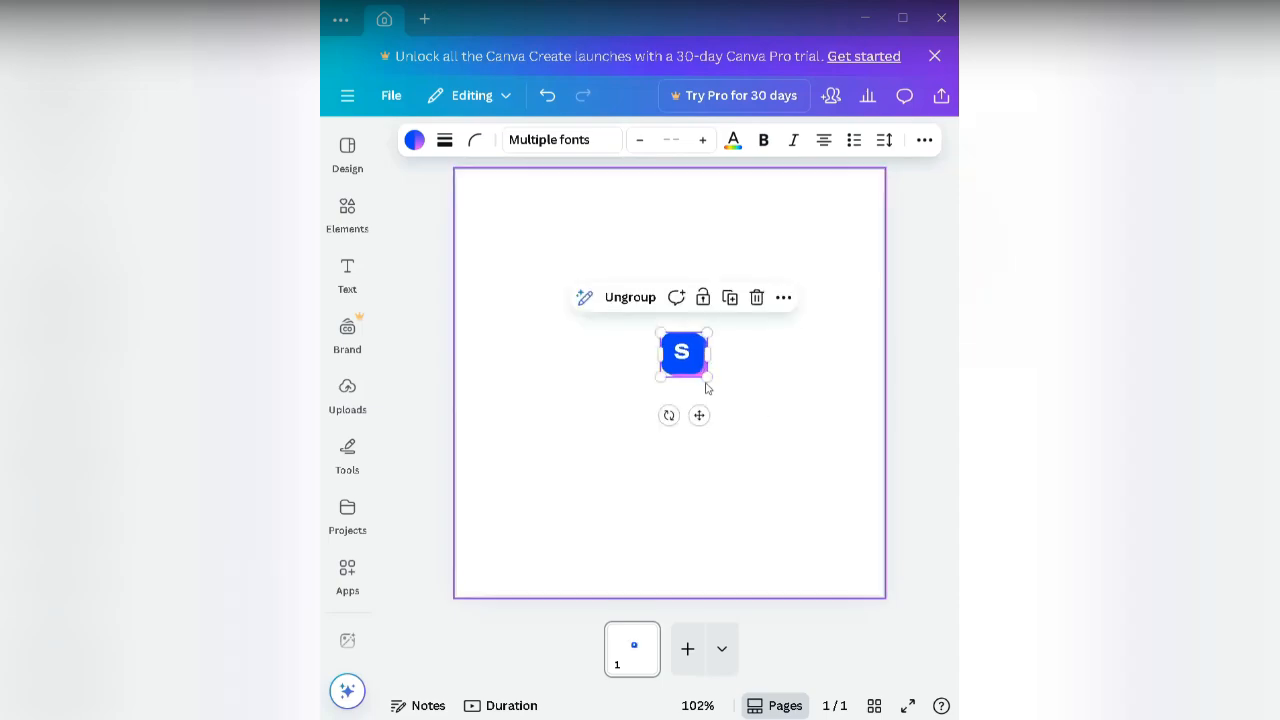
# Step: Enlarge and reposition the S logo group, then shrink it to about 83 × 80 near the page centre
pyautogui.moveTo(709, 377); pyautogui.dragTo(794, 457)
pyautogui.moveTo(743, 389); pyautogui.dragTo(704, 357)
pyautogui.click(782, 409)
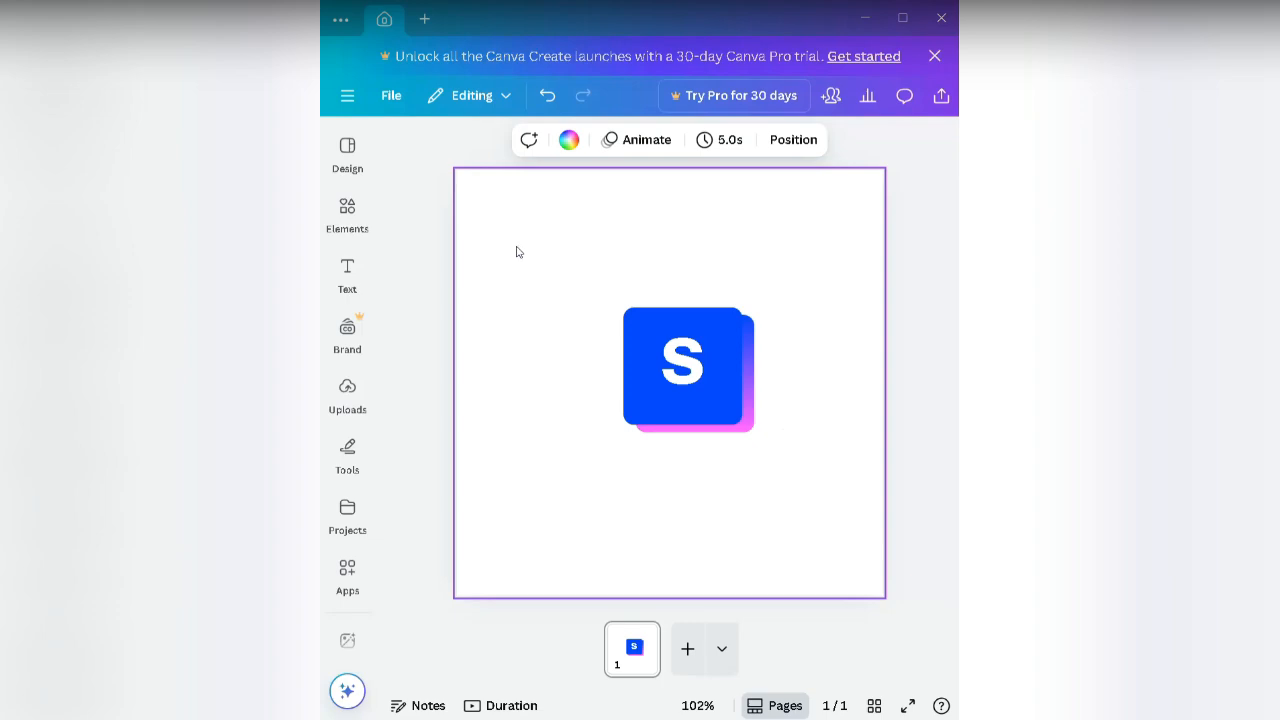
pyautogui.moveTo(516, 247); pyautogui.dragTo(857, 546)
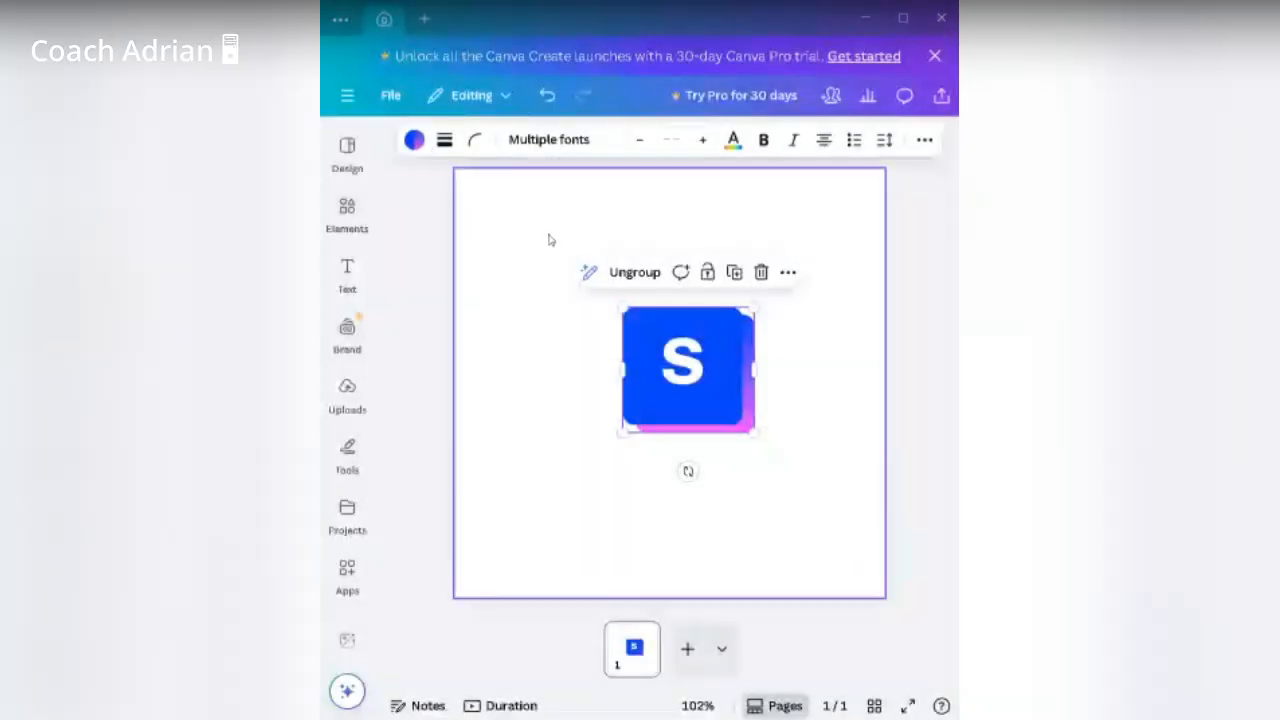
pyautogui.moveTo(548, 240); pyautogui.dragTo(883, 523)
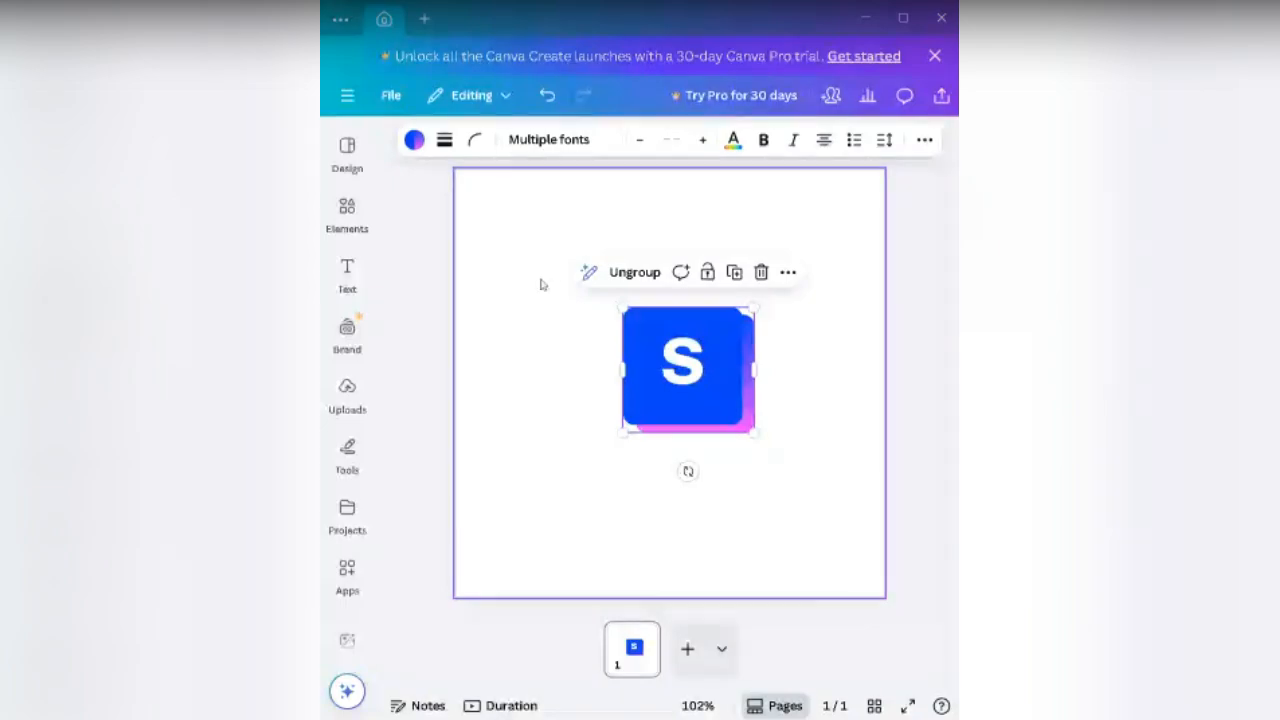
pyautogui.moveTo(754, 431); pyautogui.dragTo(697, 370)
pyautogui.click(752, 406)
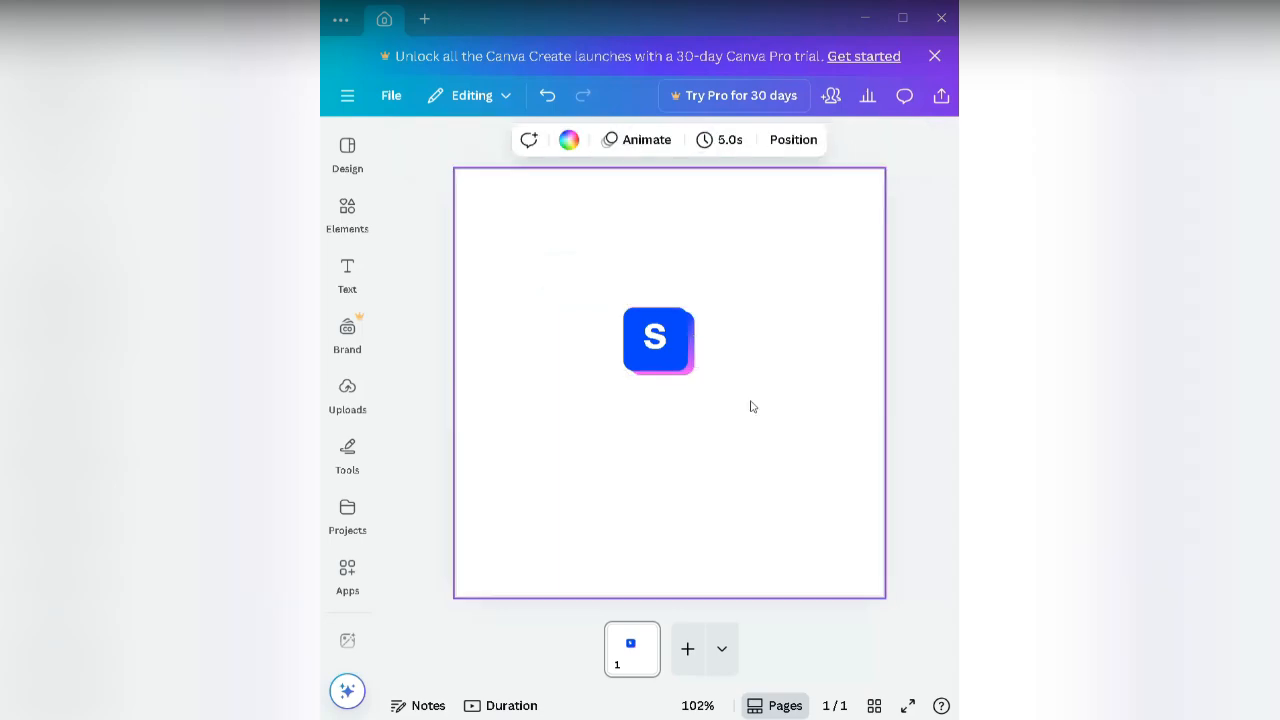
# Step: Add a blank page 2, then copy the S logo group on page 1
pyautogui.click(687, 671)
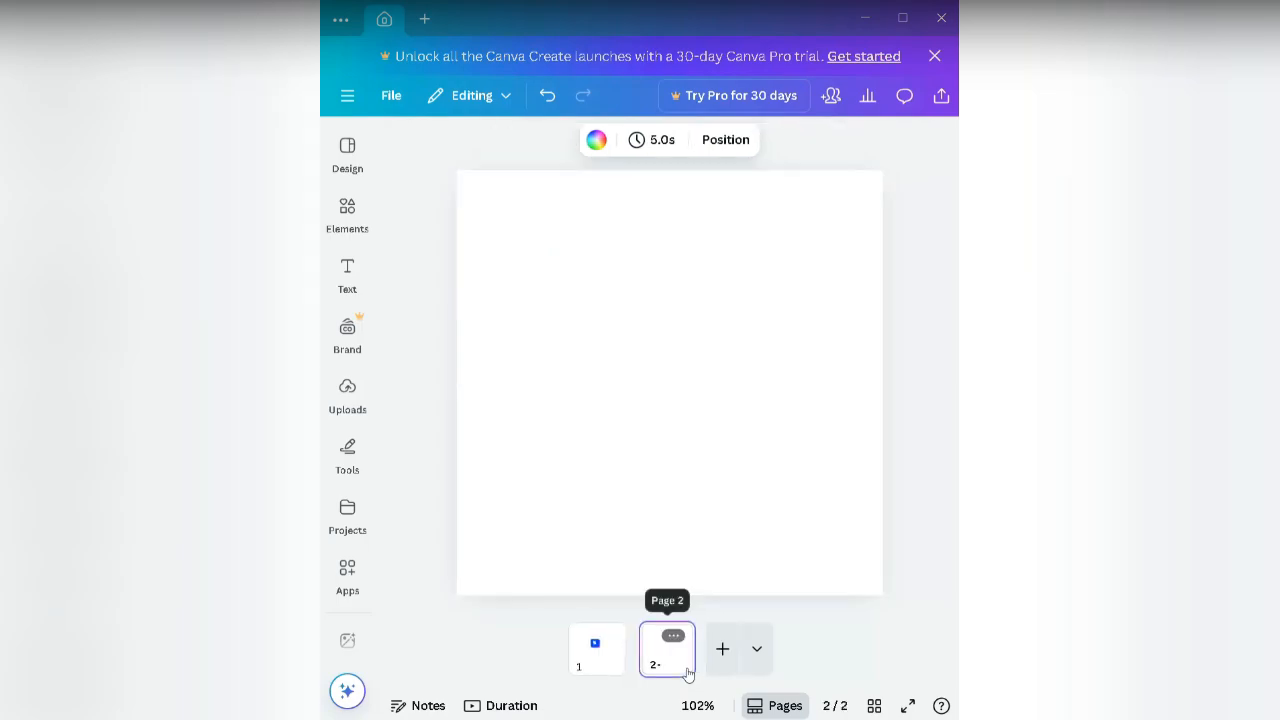
pyautogui.click(600, 663)
pyautogui.click(658, 350)
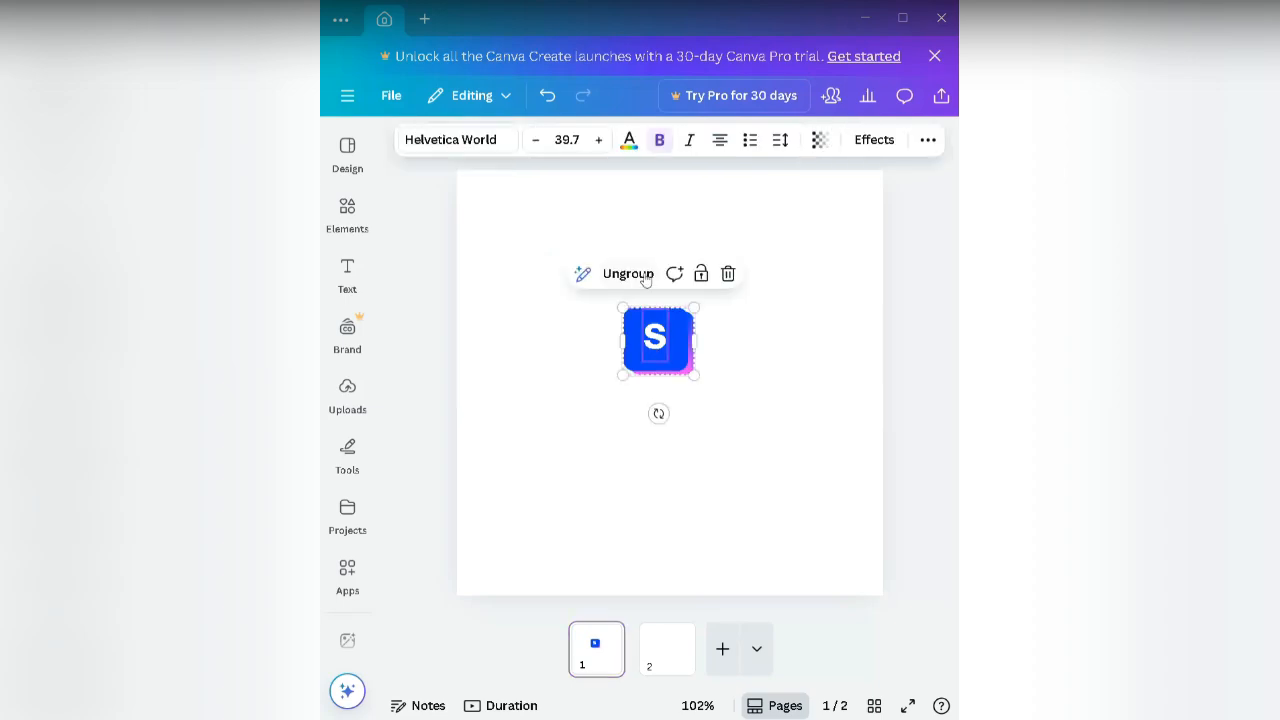
pyautogui.rightClick(676, 345)
pyautogui.click(489, 387)
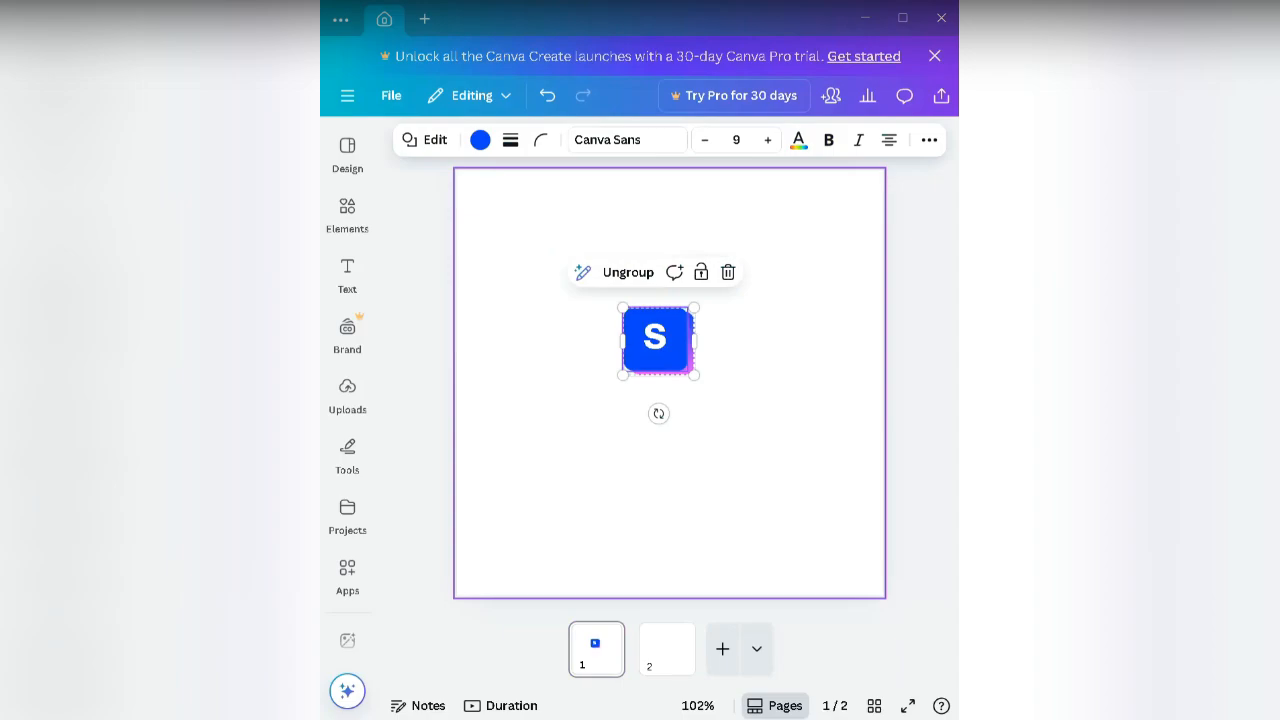
# Step: Re-add the blank page 2 and switch to it, leaving the logo on page 1
pyautogui.click(676, 660)
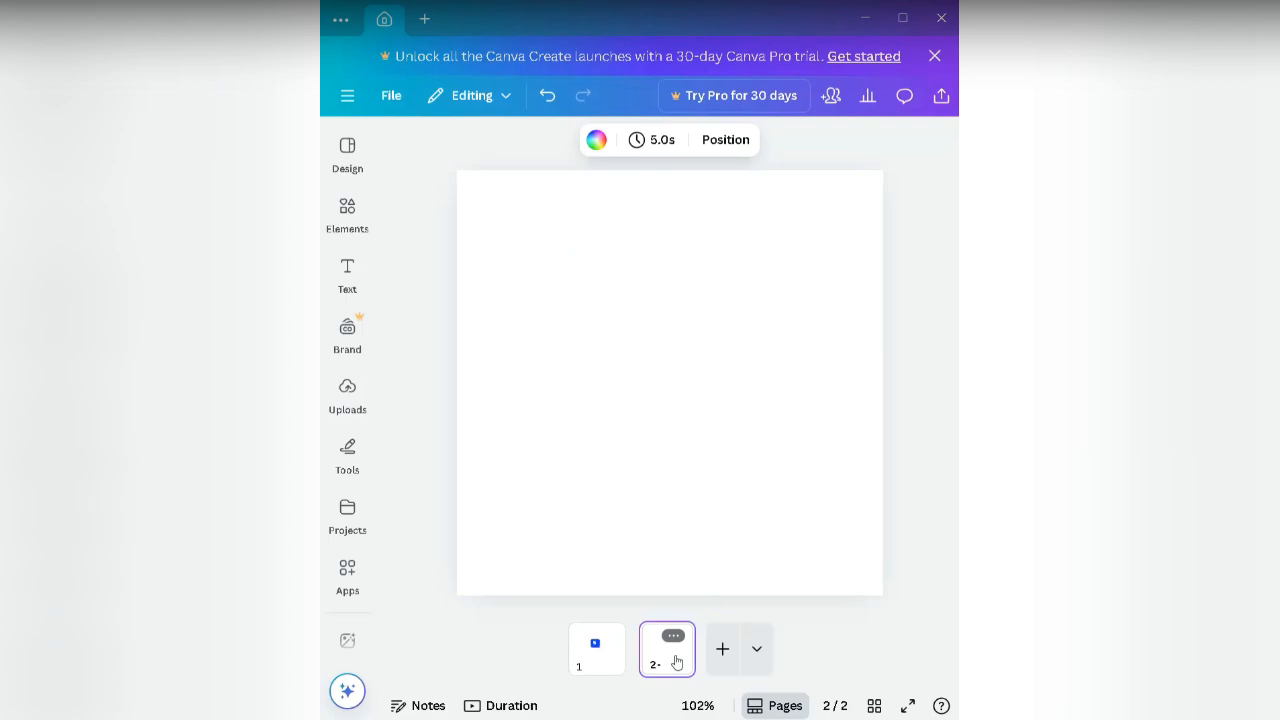
pyautogui.click(609, 651)
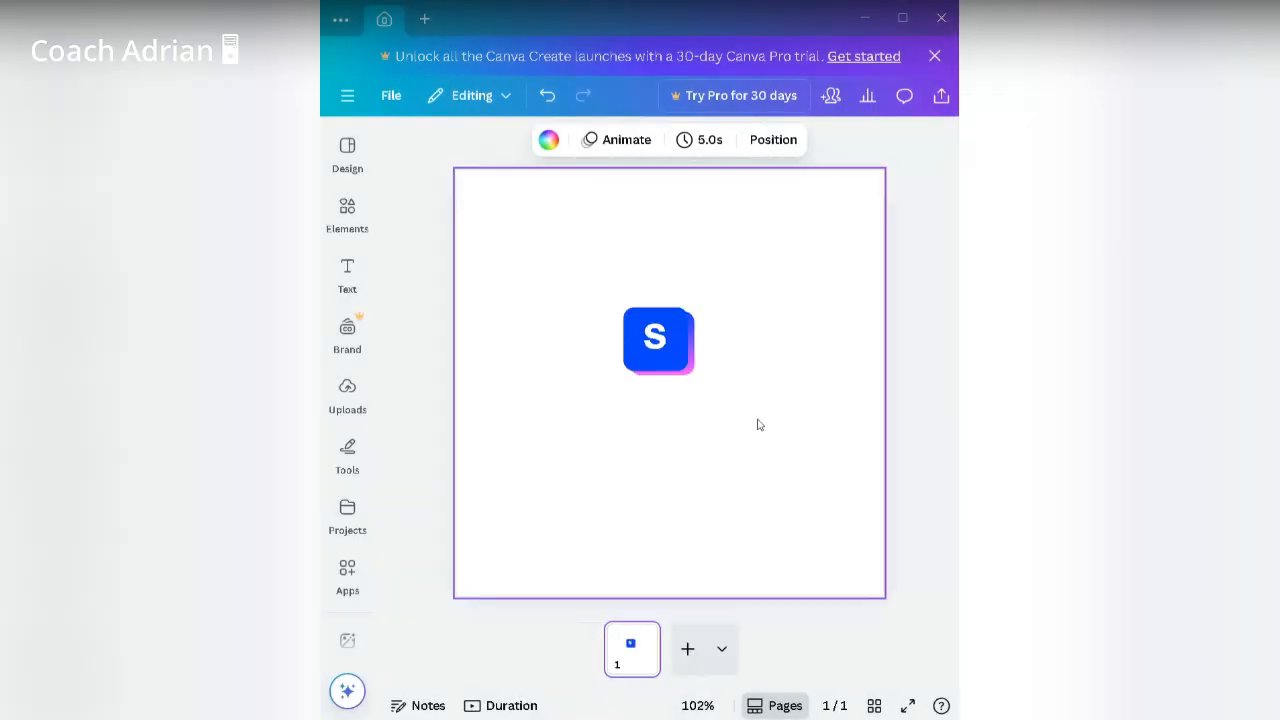
pyautogui.click(687, 648)
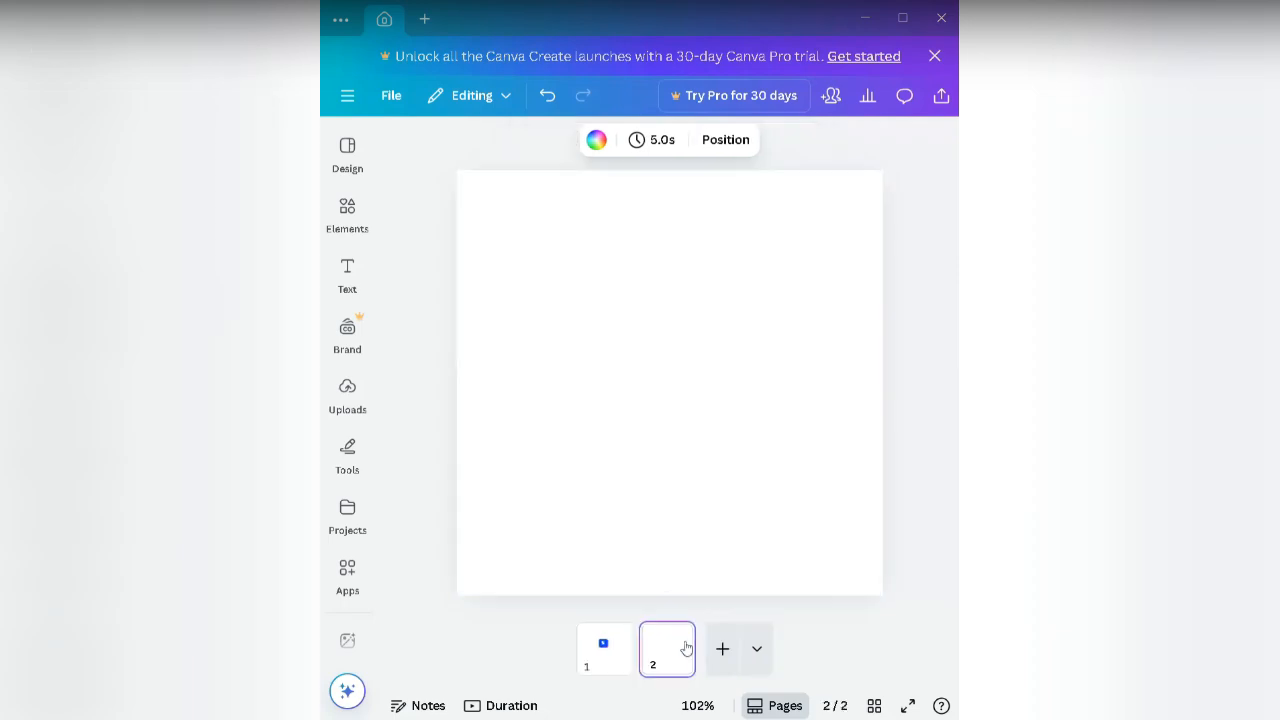
pyautogui.click(595, 650)
pyautogui.click(682, 345)
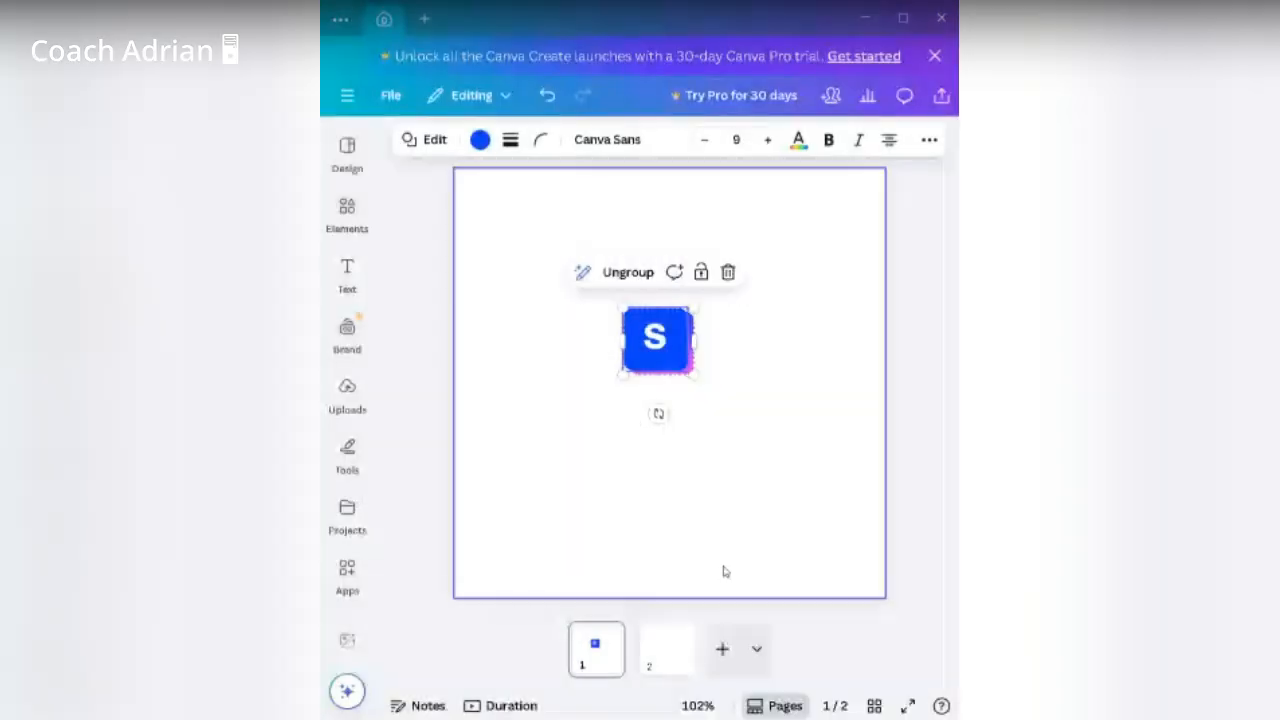
pyautogui.click(676, 661)
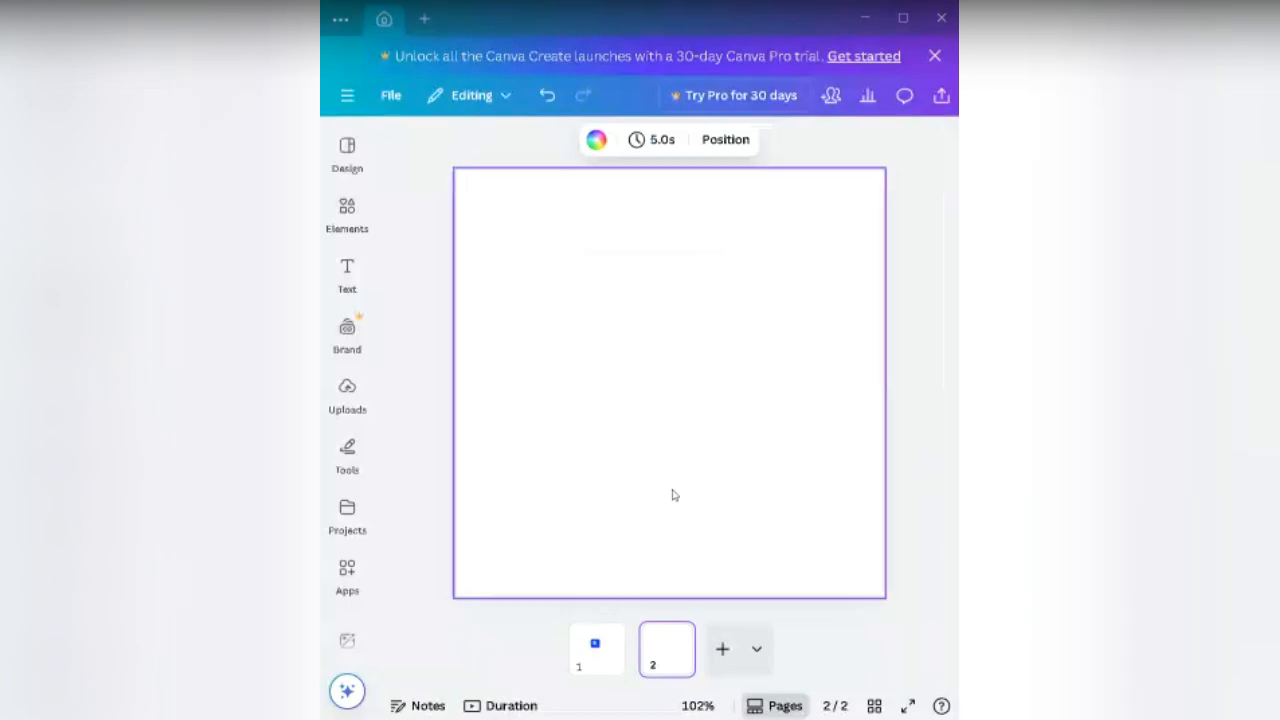
# Step: Paste the S logo onto page 2 and ungroup its parts
pyautogui.rightClick(629, 396)
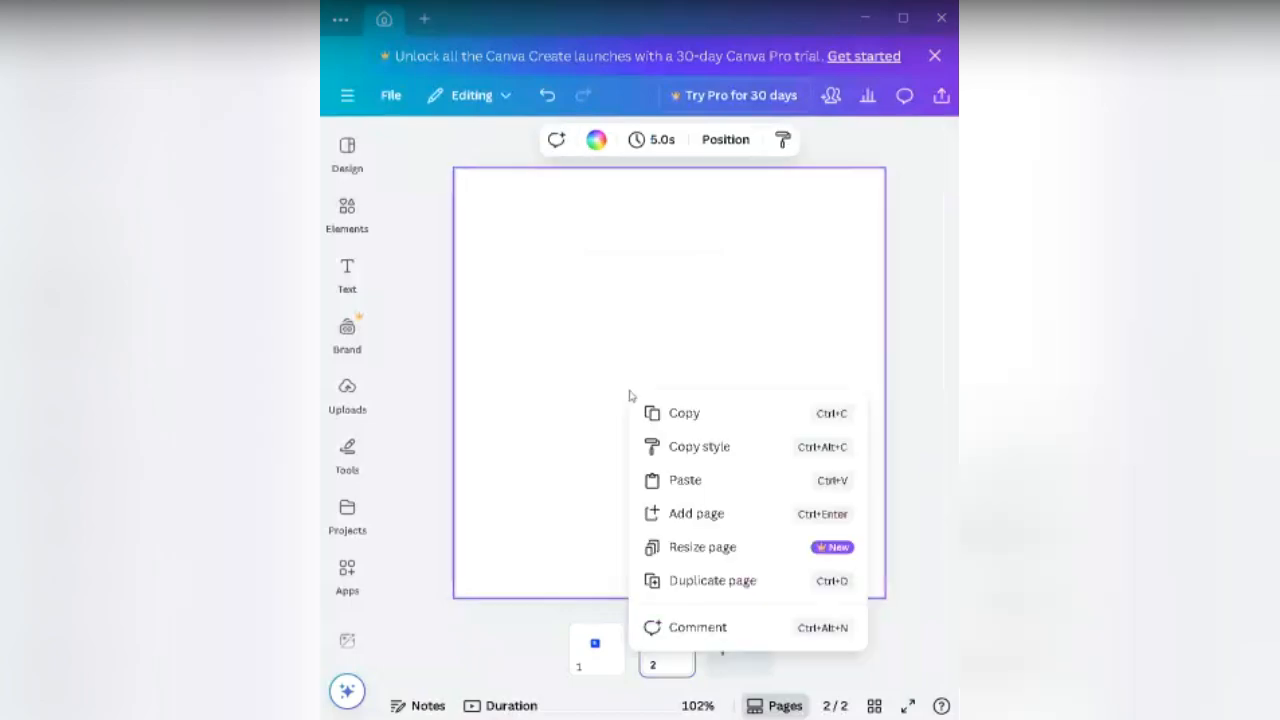
pyautogui.click(686, 480)
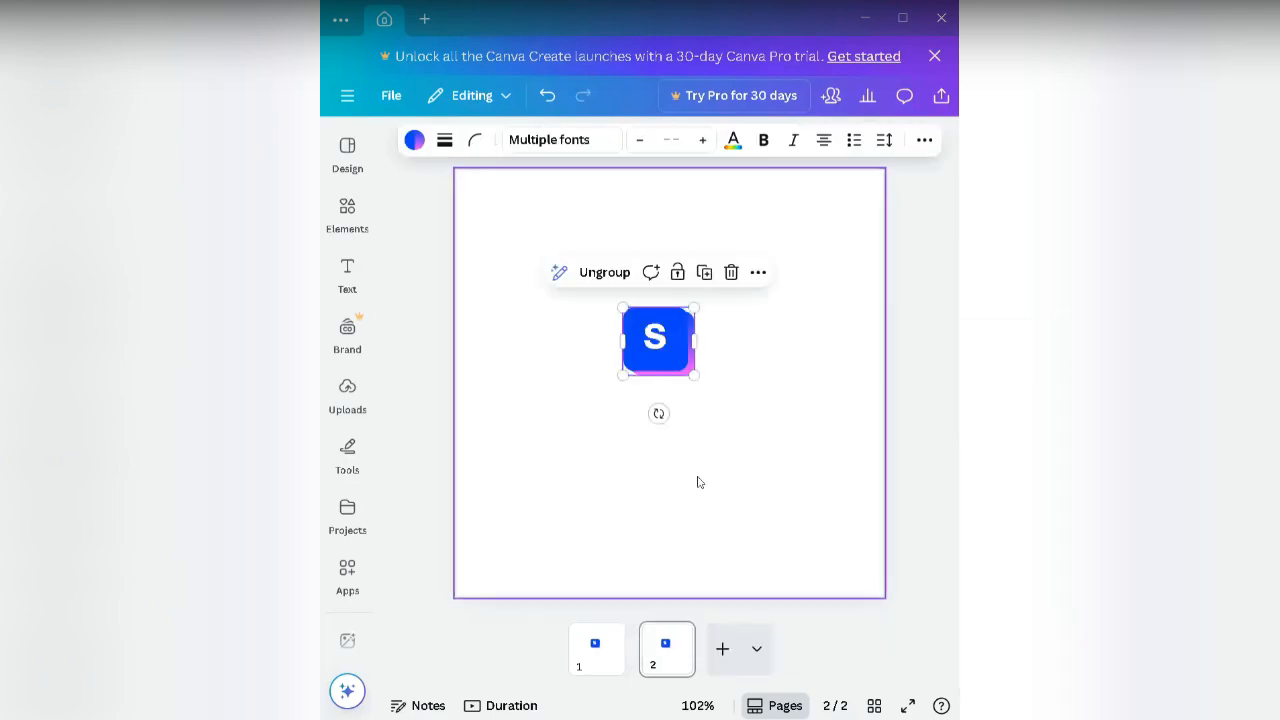
pyautogui.click(616, 274)
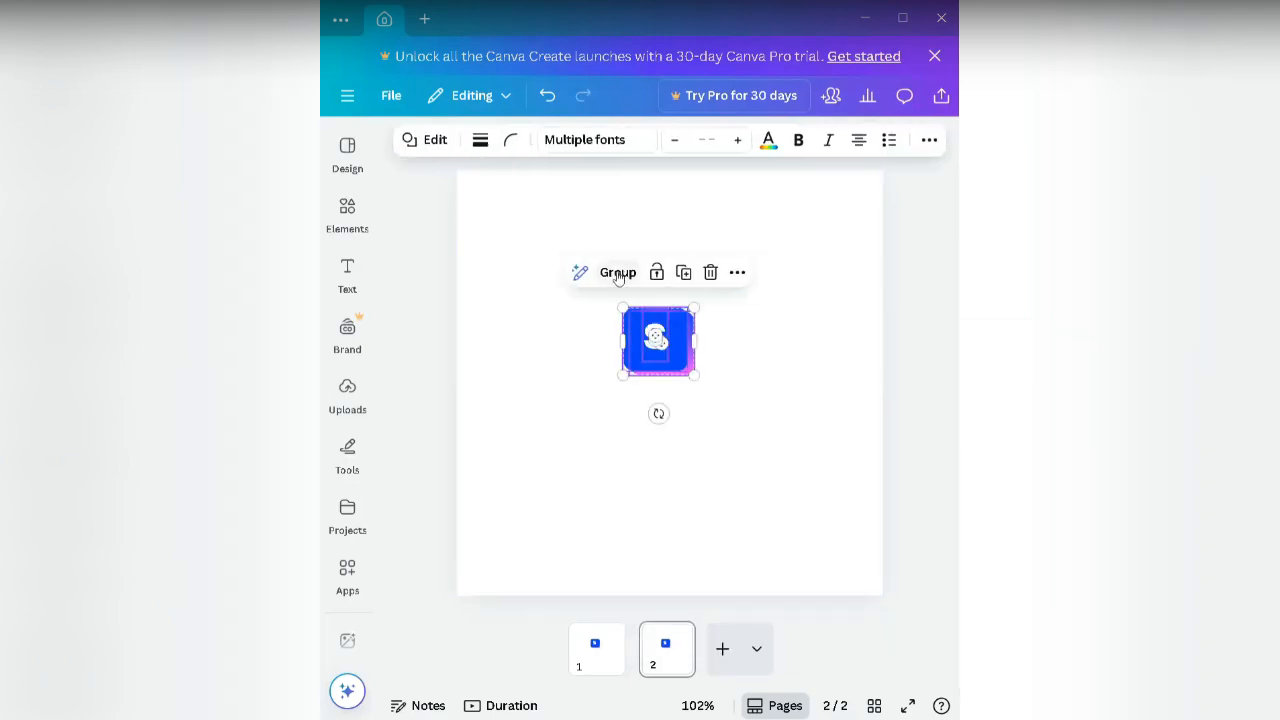
pyautogui.click(586, 351)
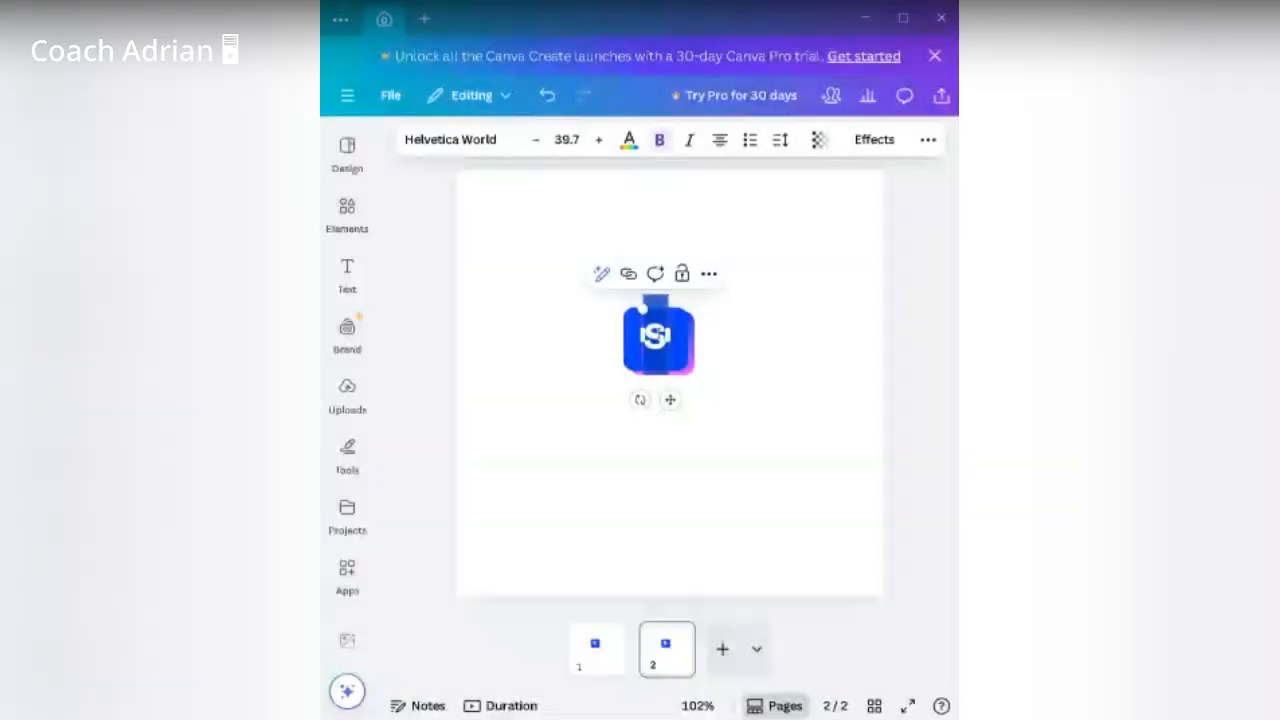
# Step: Search 'futura' and apply Futura to the S across the whole design
pyautogui.click(483, 136)
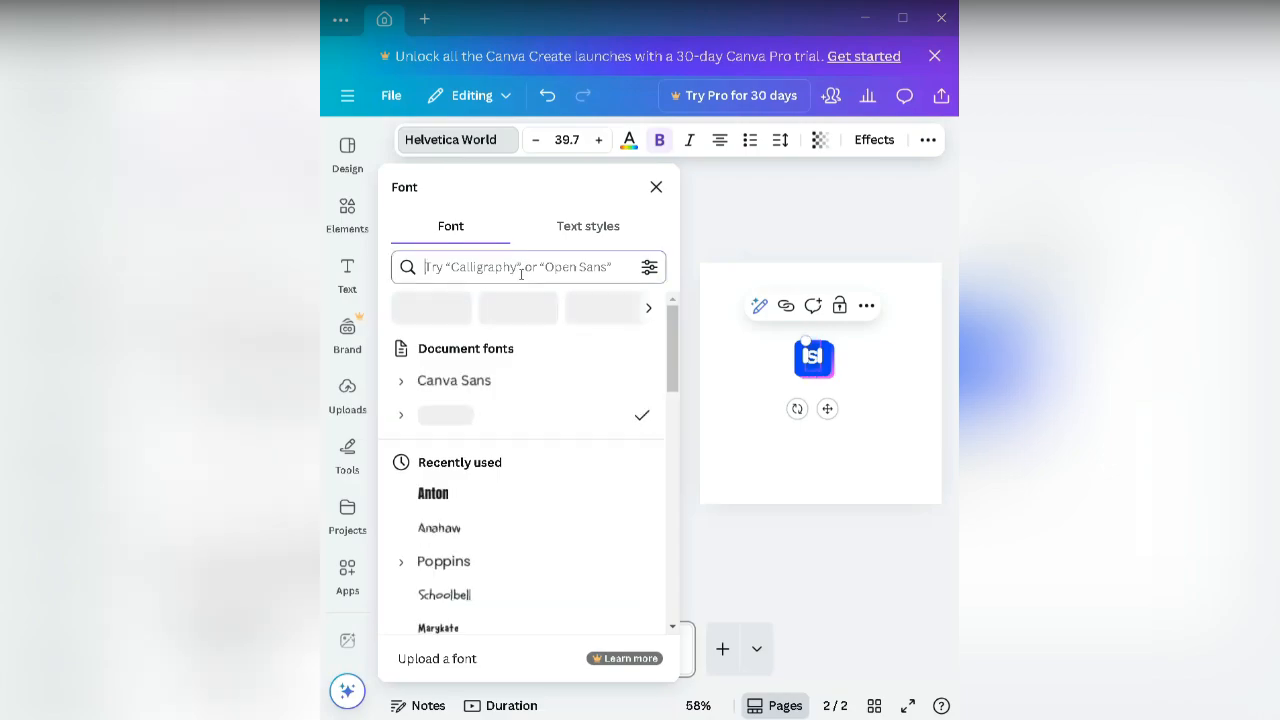
pyautogui.click(520, 273)
pyautogui.write('futu')
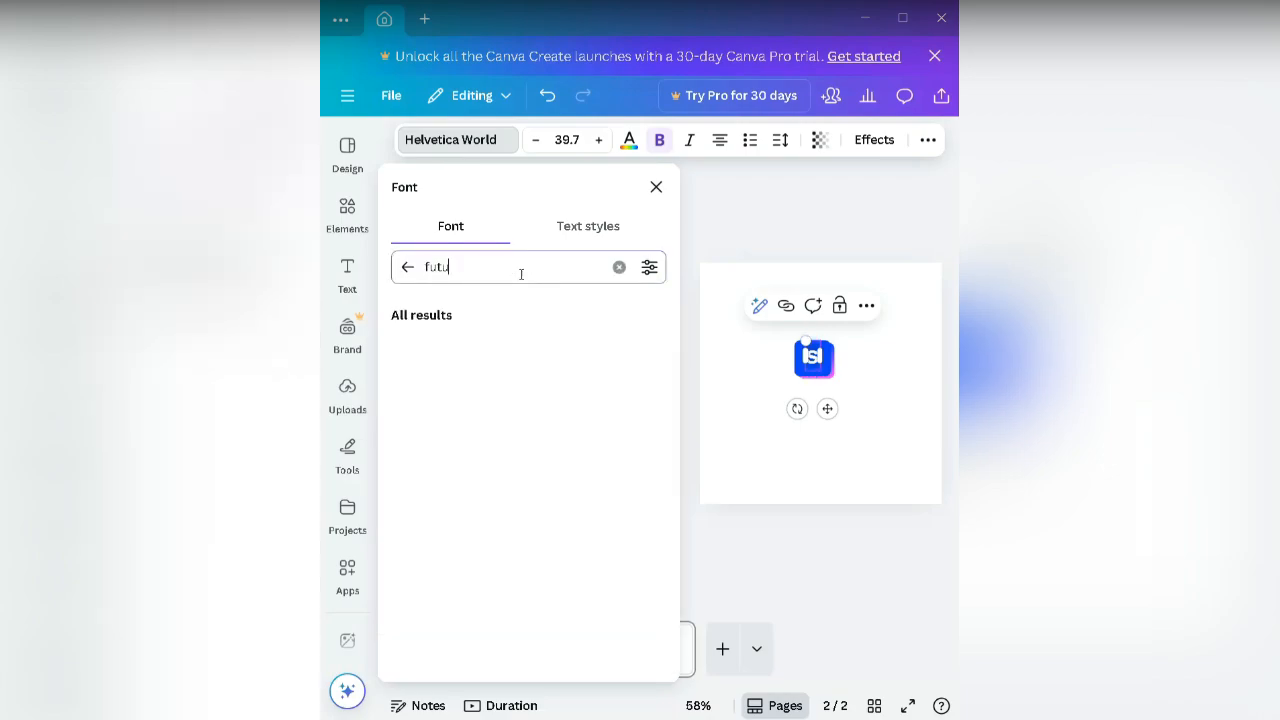
pyautogui.write('ra')
pyautogui.click(493, 347)
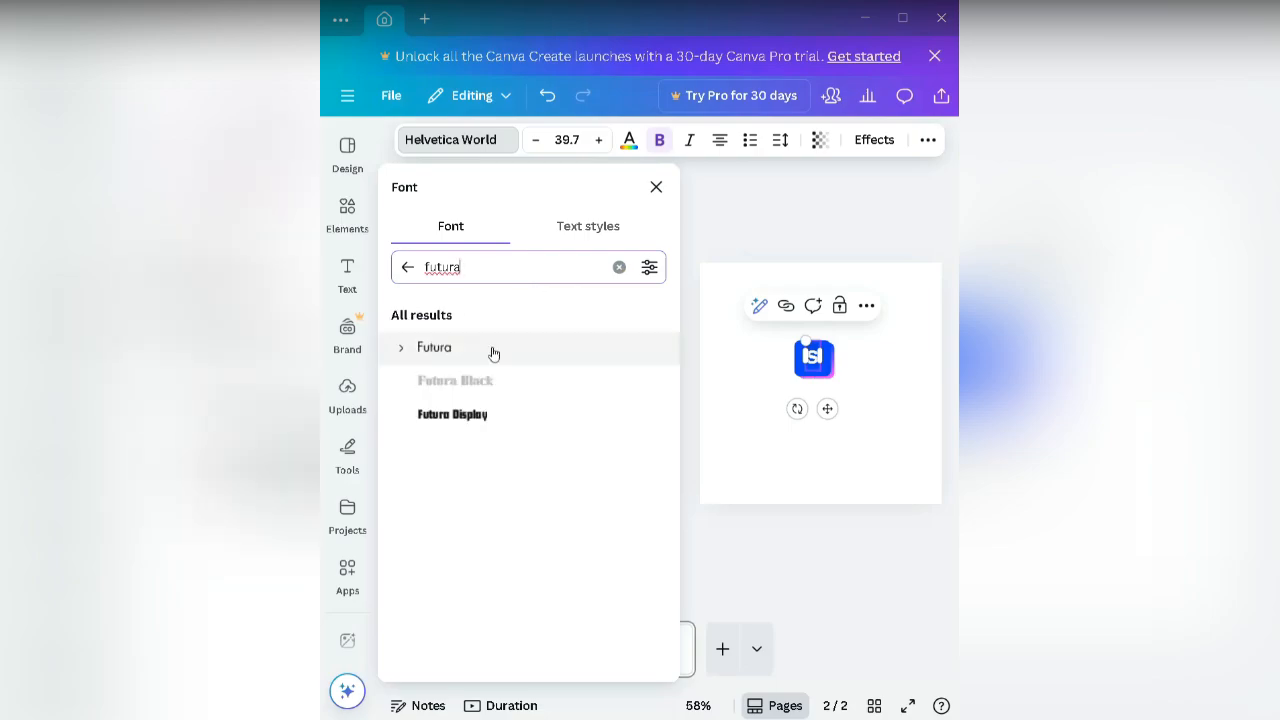
pyautogui.click(493, 355)
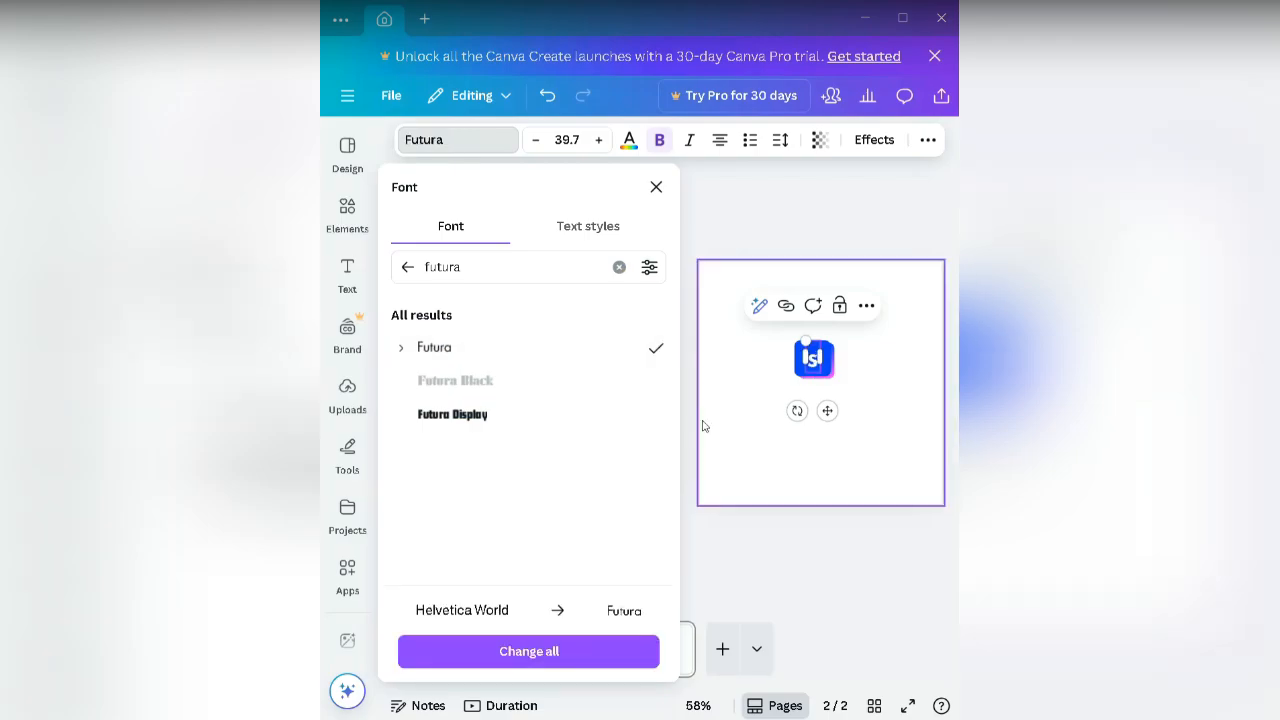
pyautogui.click(599, 651)
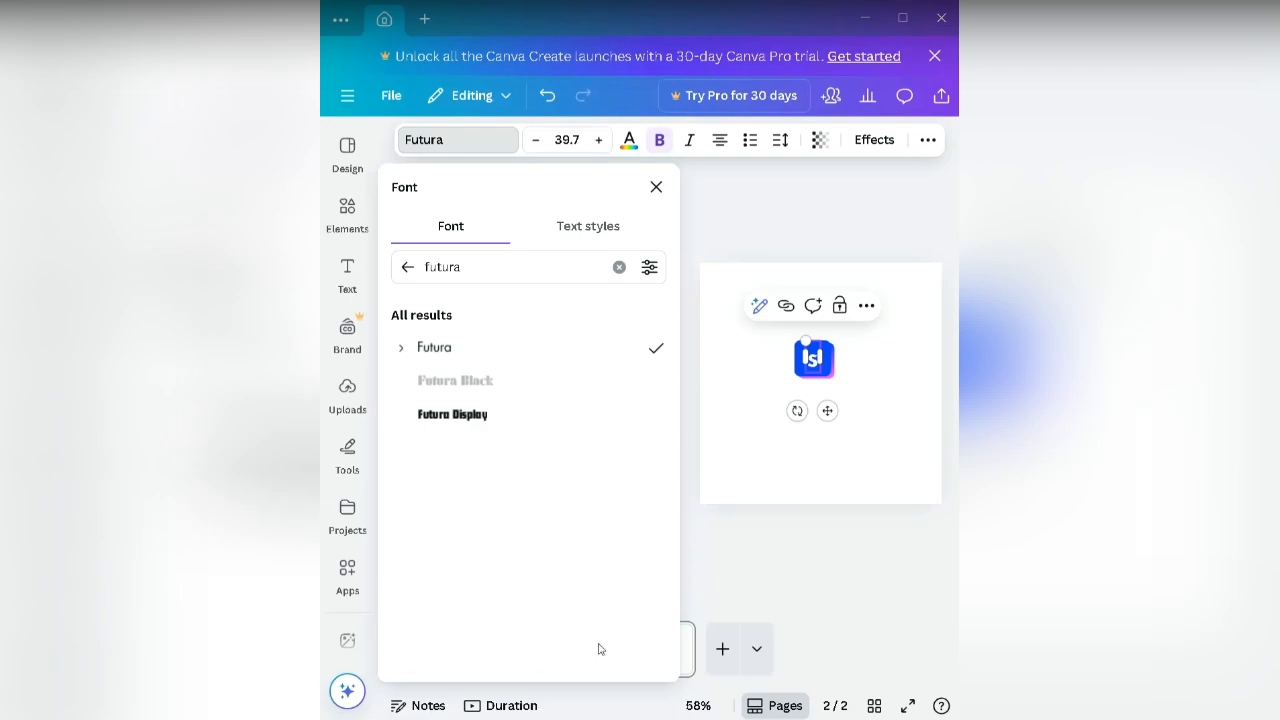
pyautogui.click(721, 563)
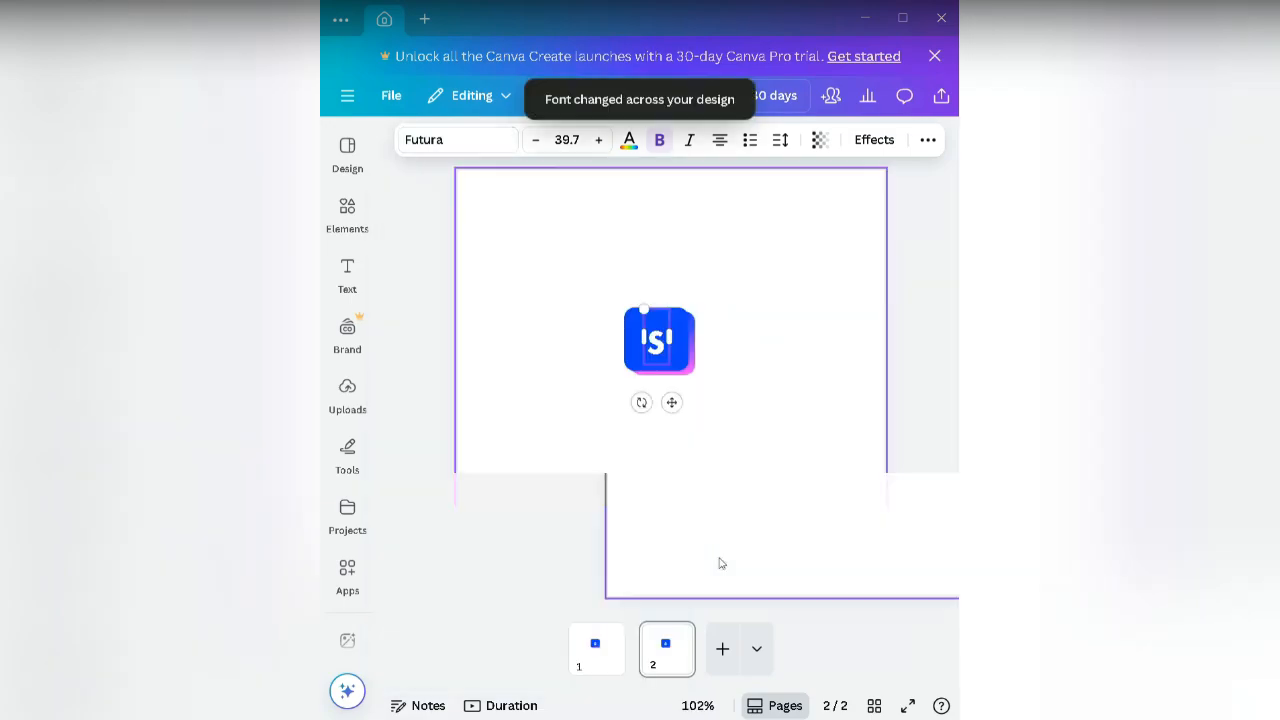
pyautogui.click(734, 390)
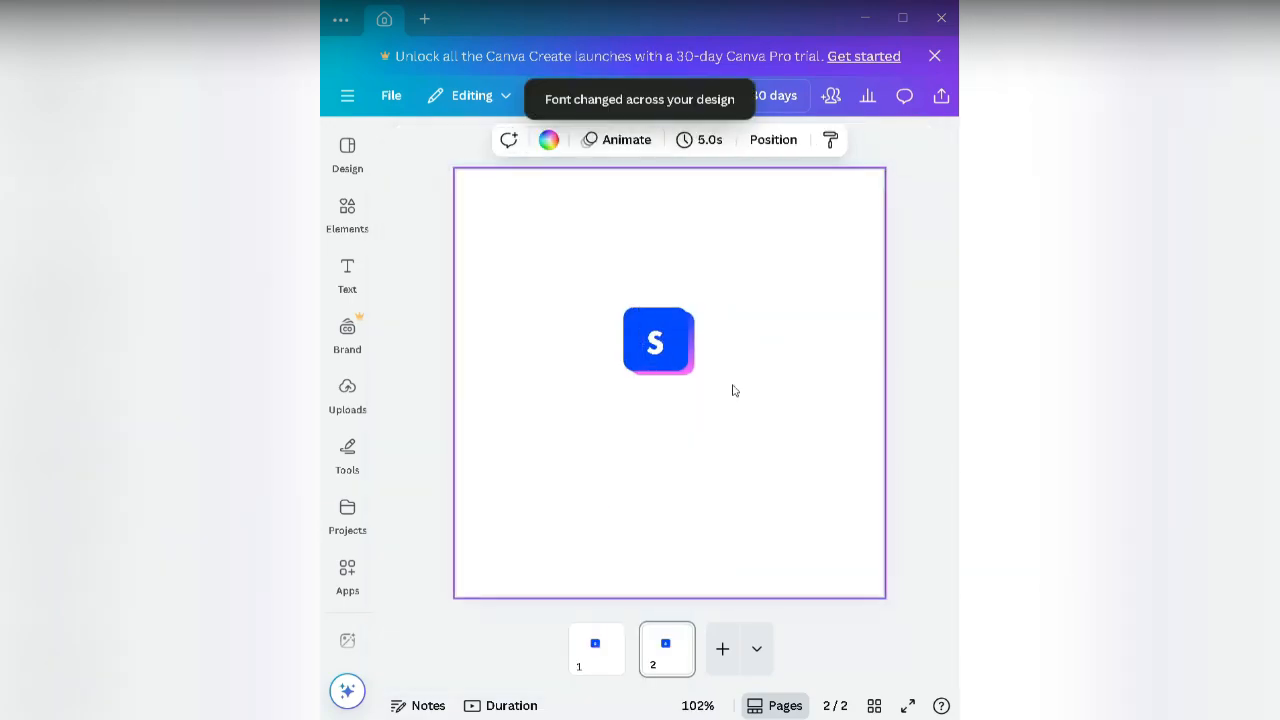
pyautogui.click(664, 355)
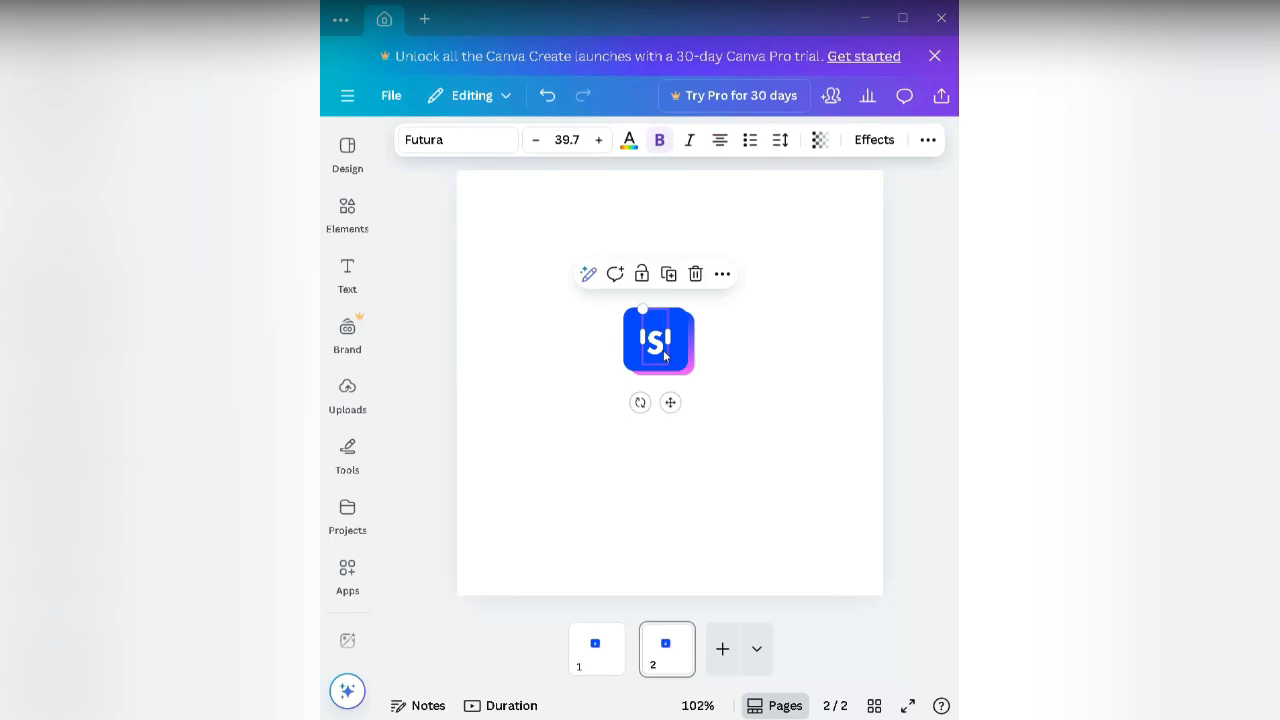
pyautogui.click(663, 350)
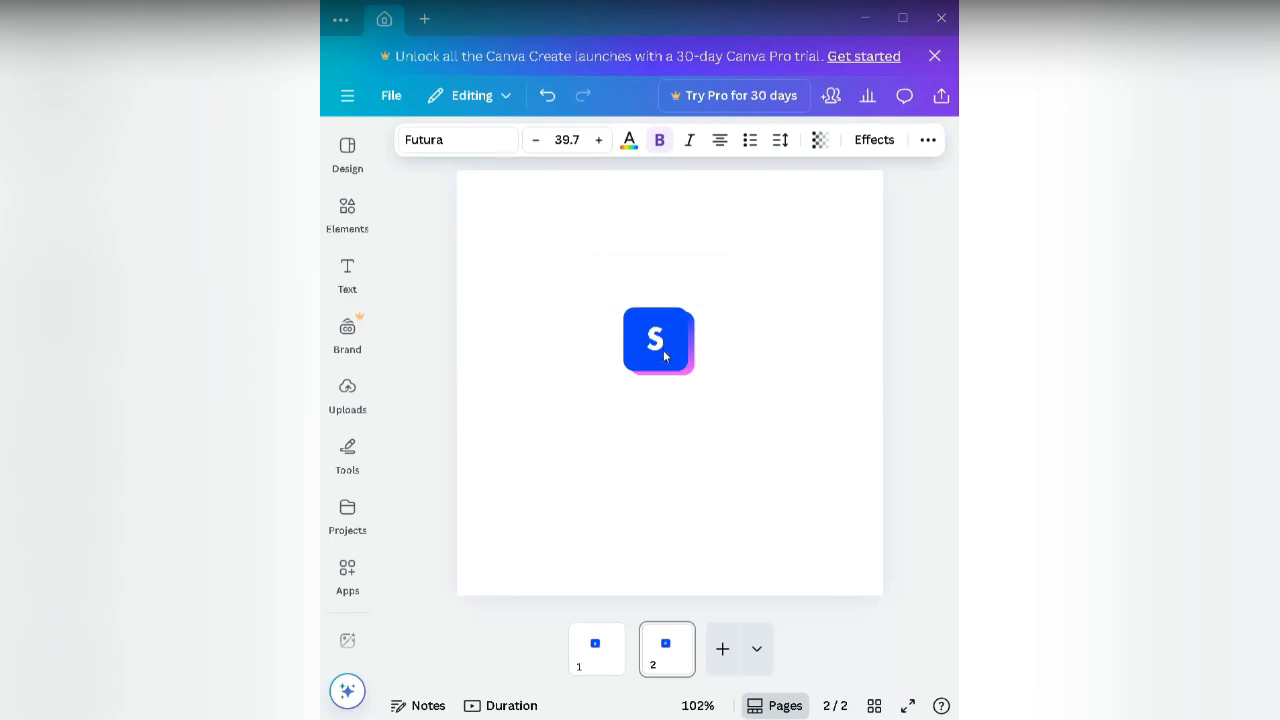
# Step: Compare the Futura S on pages 1 and 2, then add a blank page 3
pyautogui.press('Down')
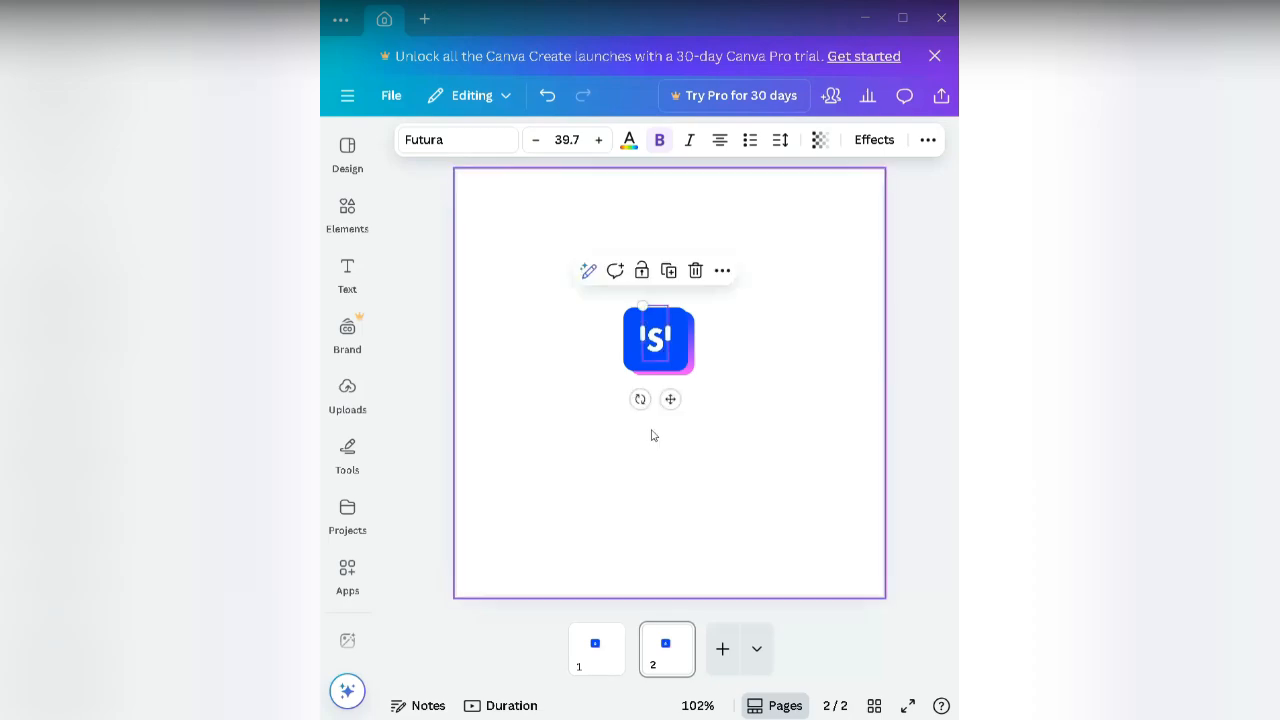
pyautogui.click(592, 655)
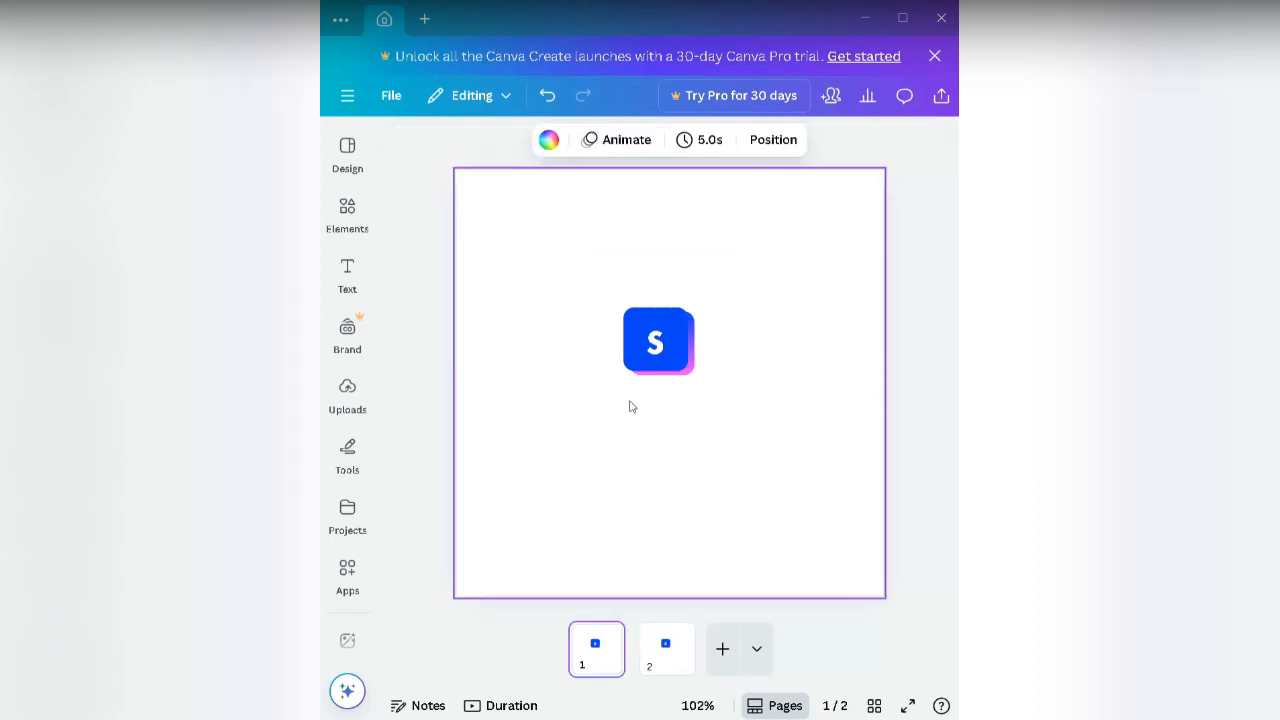
pyautogui.click(661, 352)
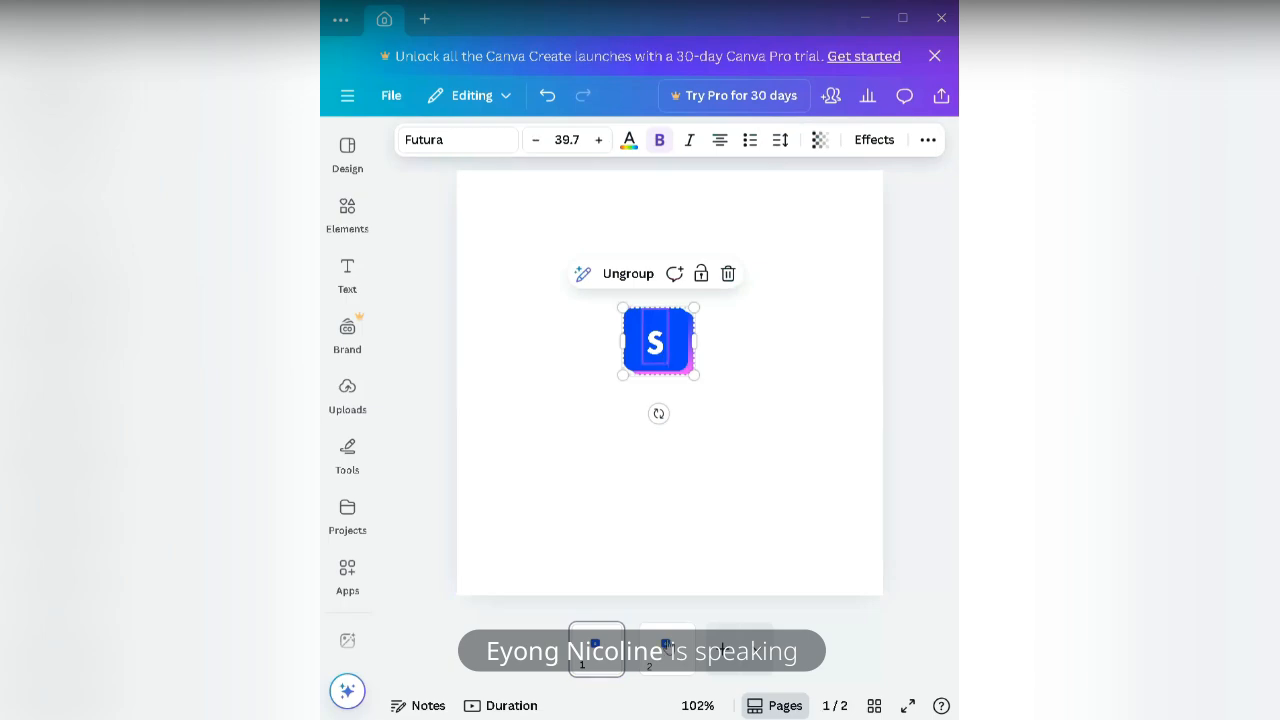
pyautogui.click(665, 645)
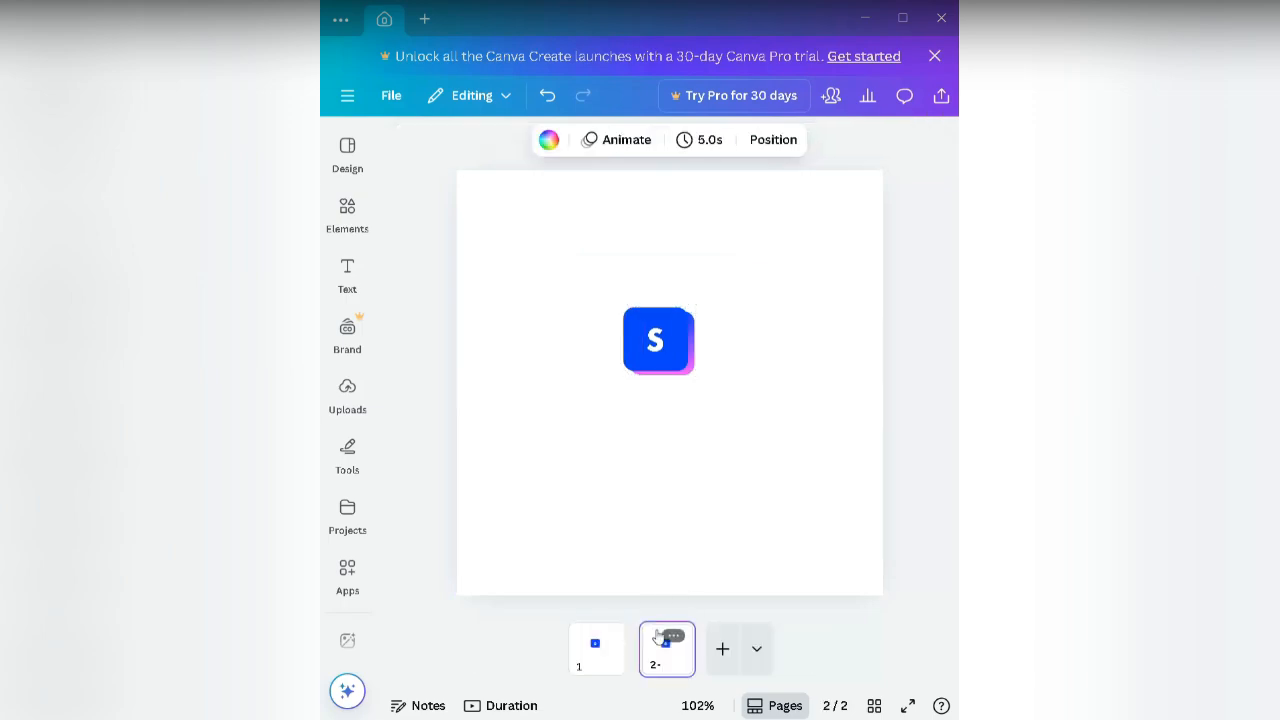
pyautogui.click(665, 358)
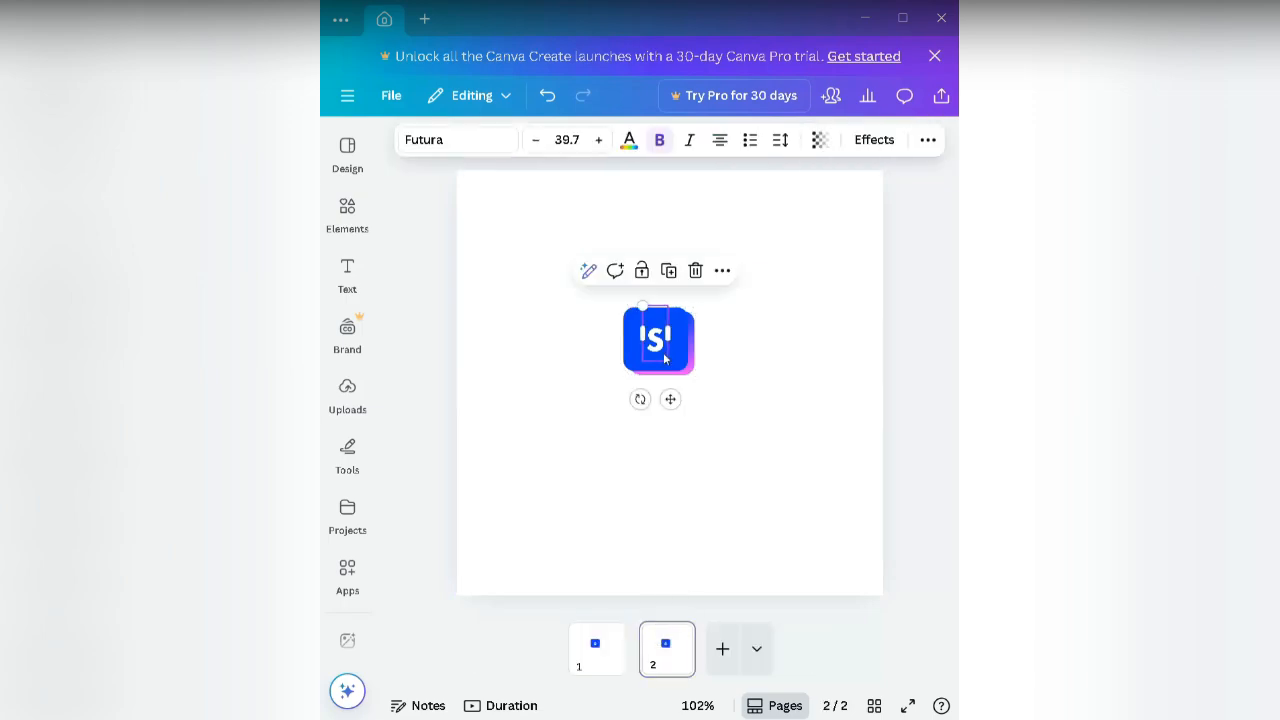
pyautogui.click(735, 374)
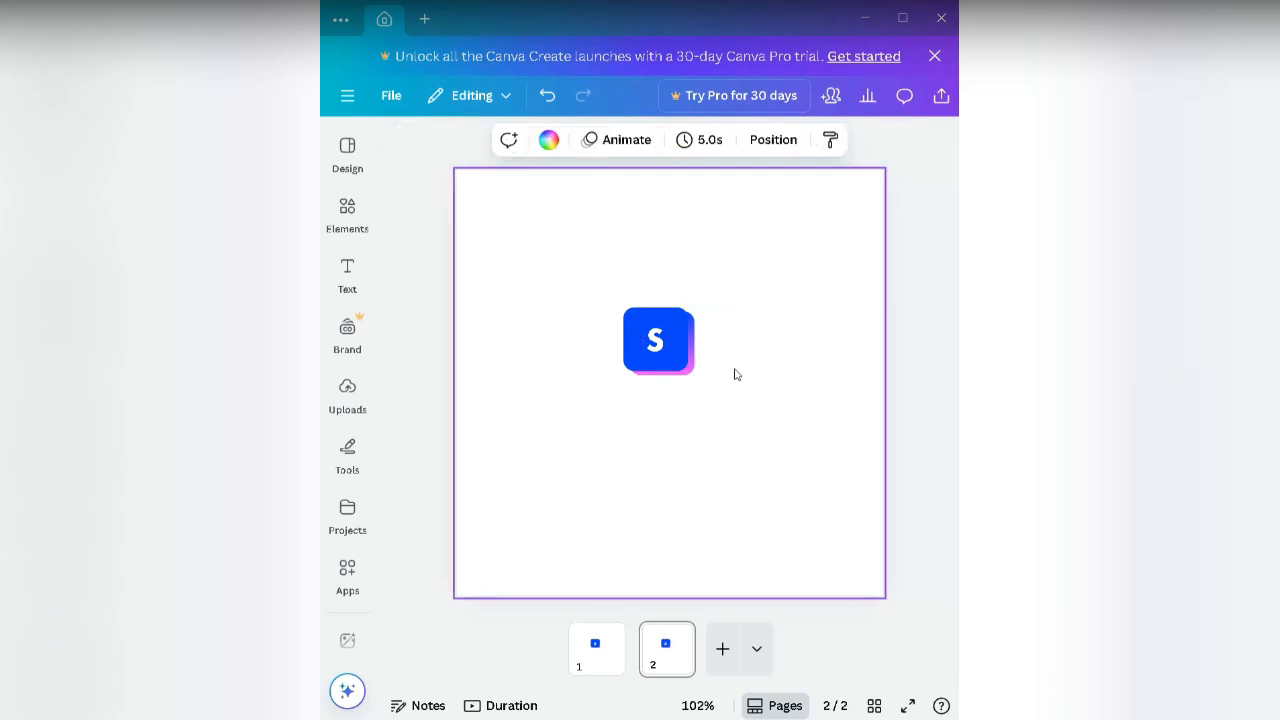
pyautogui.click(722, 648)
# Step: Paste the copied S logo onto page 3, using Ctrl+Z to restore the missing S
pyautogui.rightClick(669, 418)
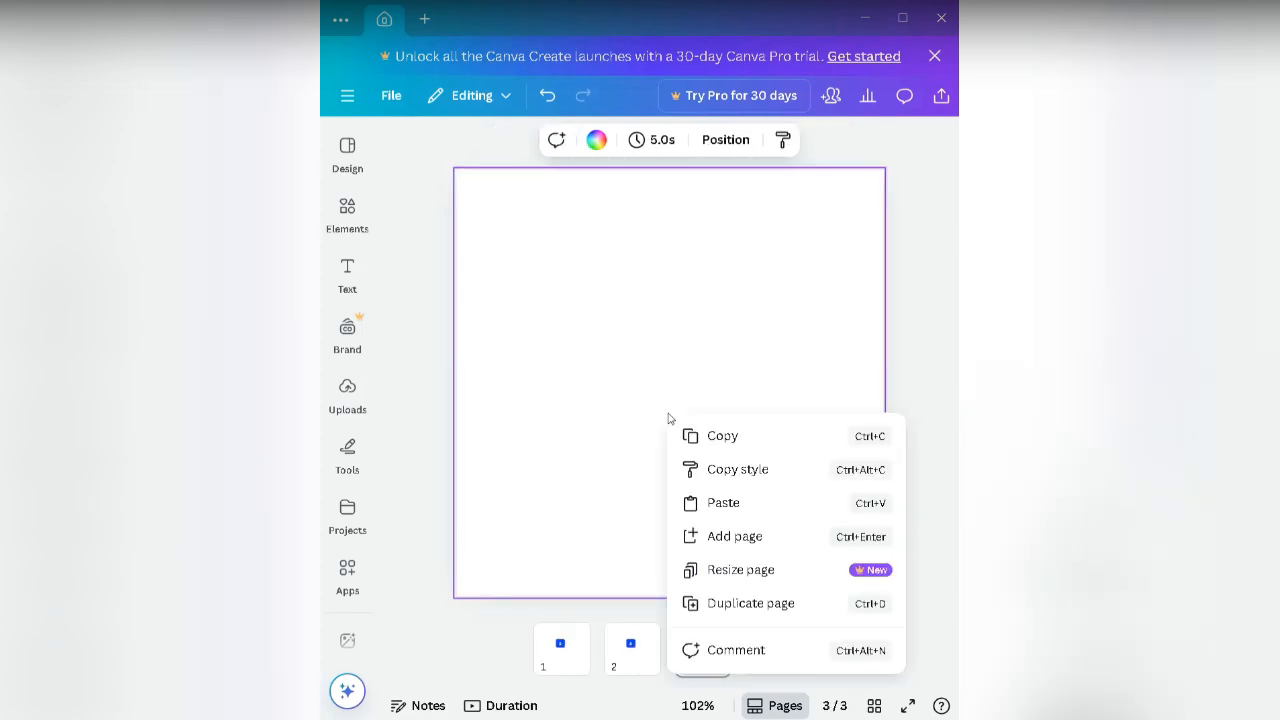
pyautogui.click(726, 500)
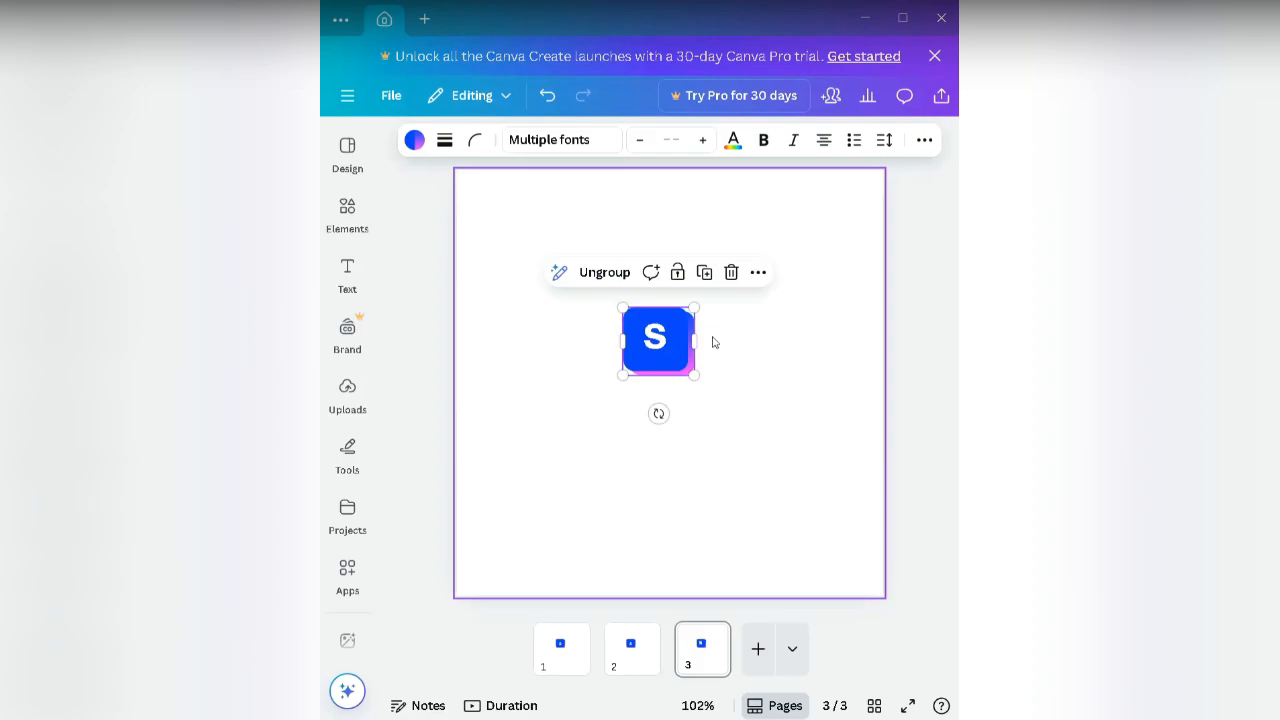
pyautogui.doubleClick(656, 339)
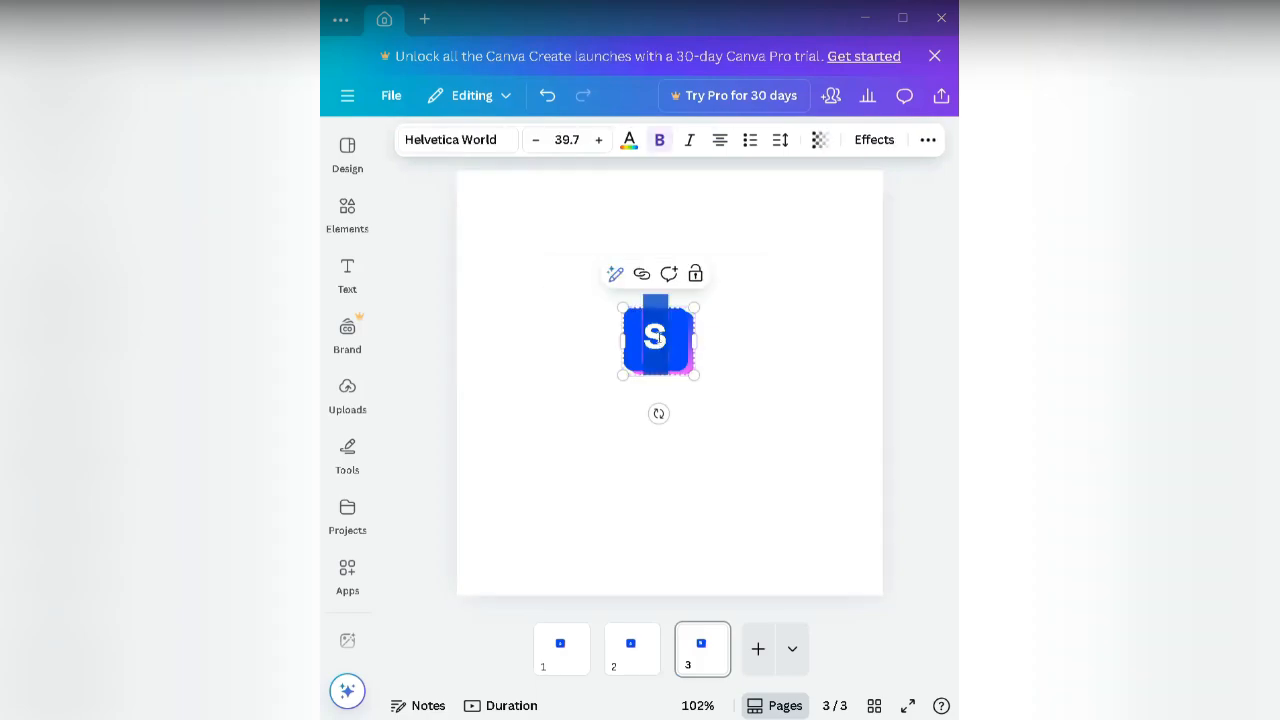
pyautogui.click(458, 141)
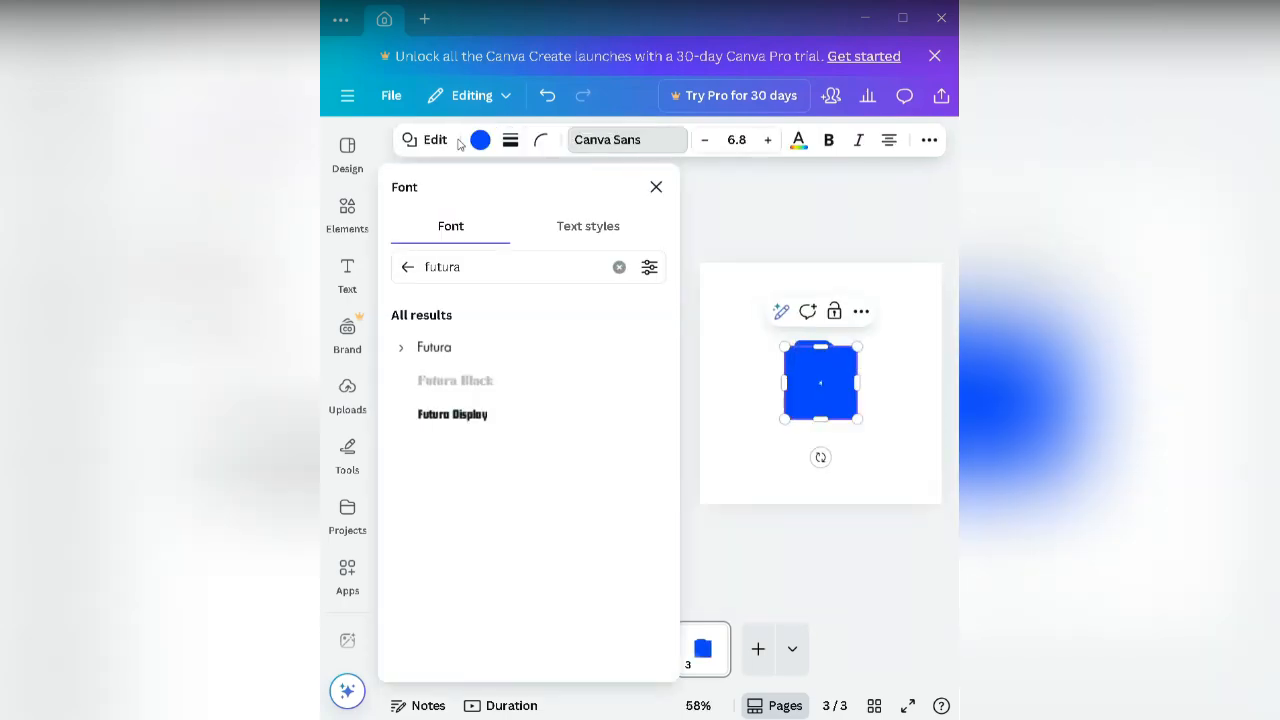
pyautogui.click(507, 274)
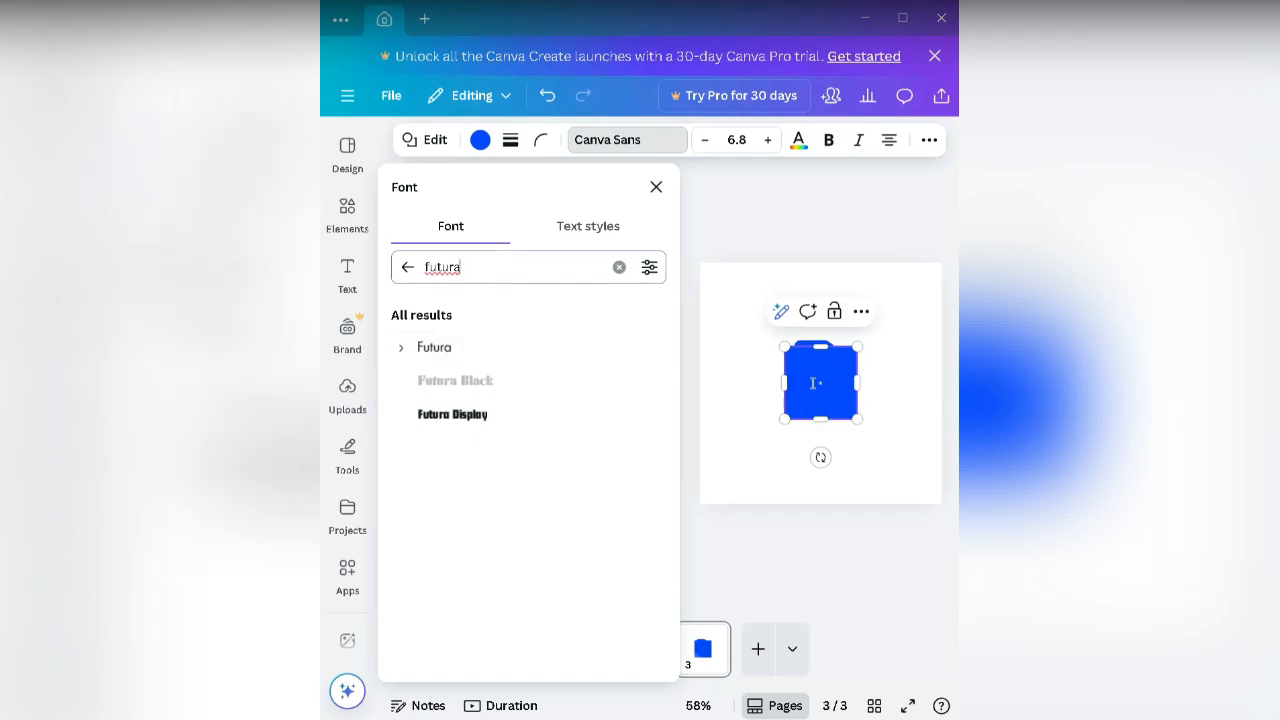
pyautogui.click(792, 455)
pyautogui.hotkey('ctrl', 'z')
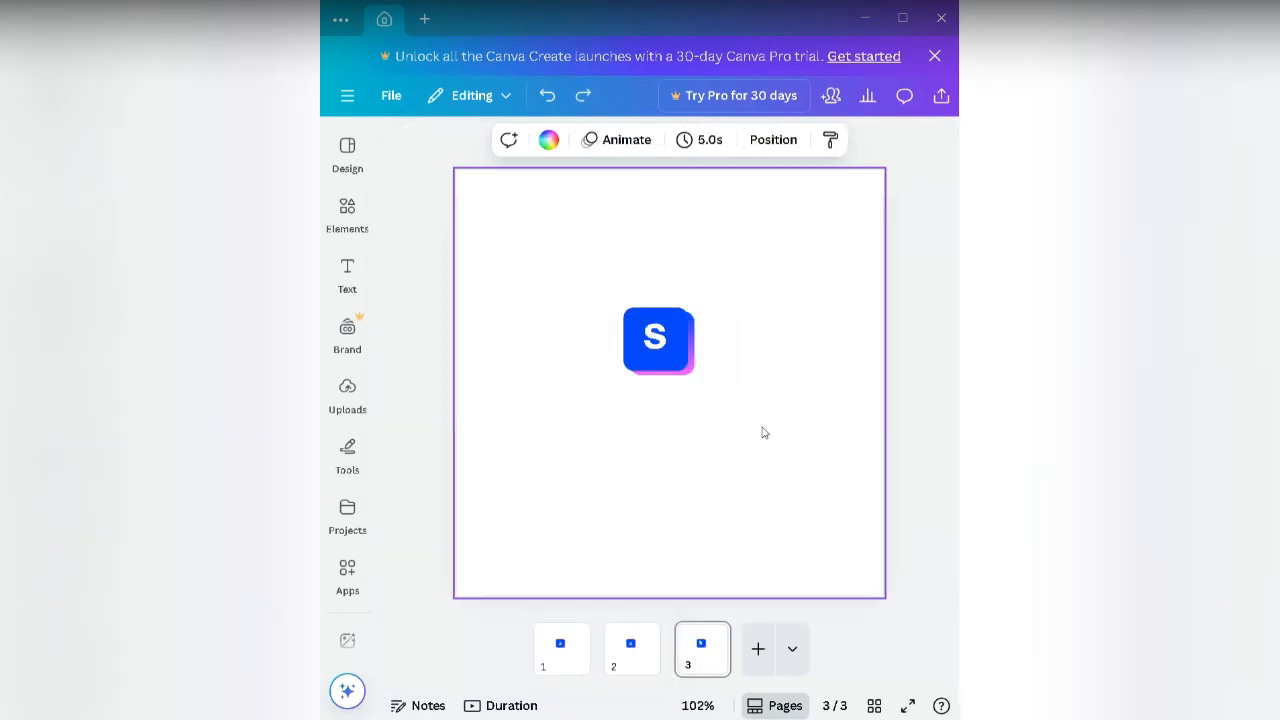
# Step: Search 'garamond' and apply Garamond to the S on page 3
pyautogui.doubleClick(652, 340)
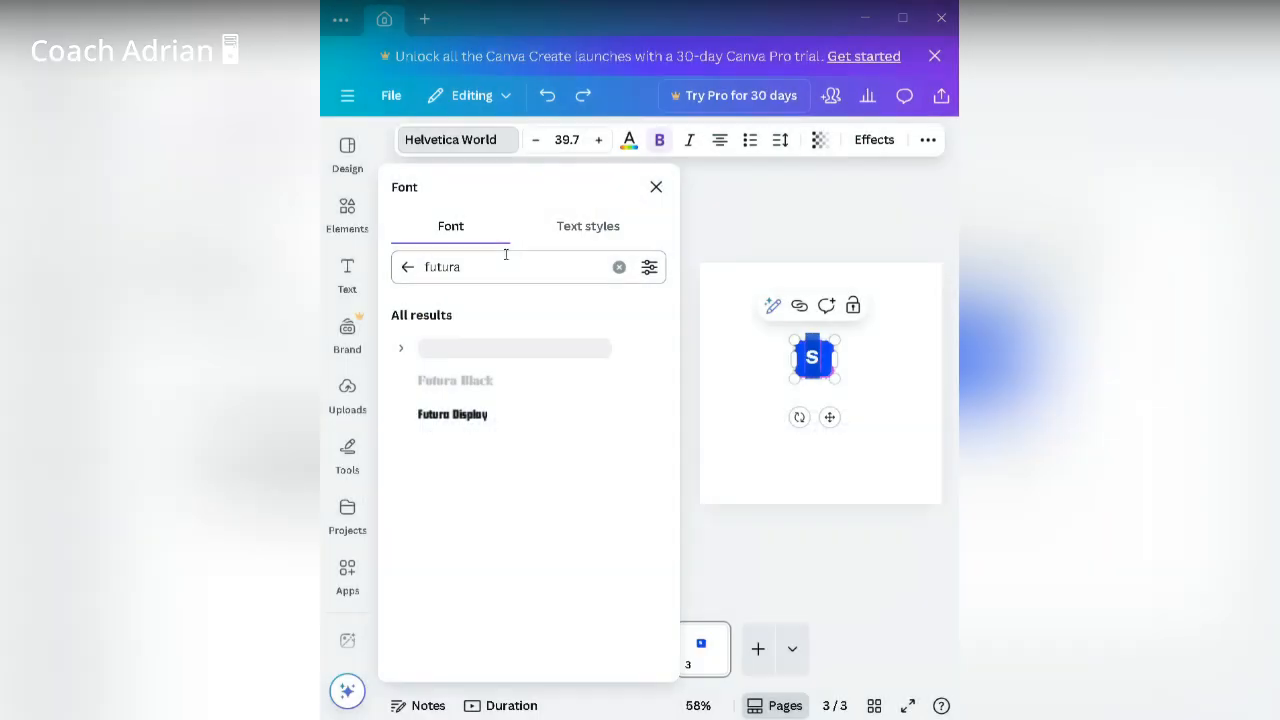
pyautogui.click(620, 267)
pyautogui.write('gara')
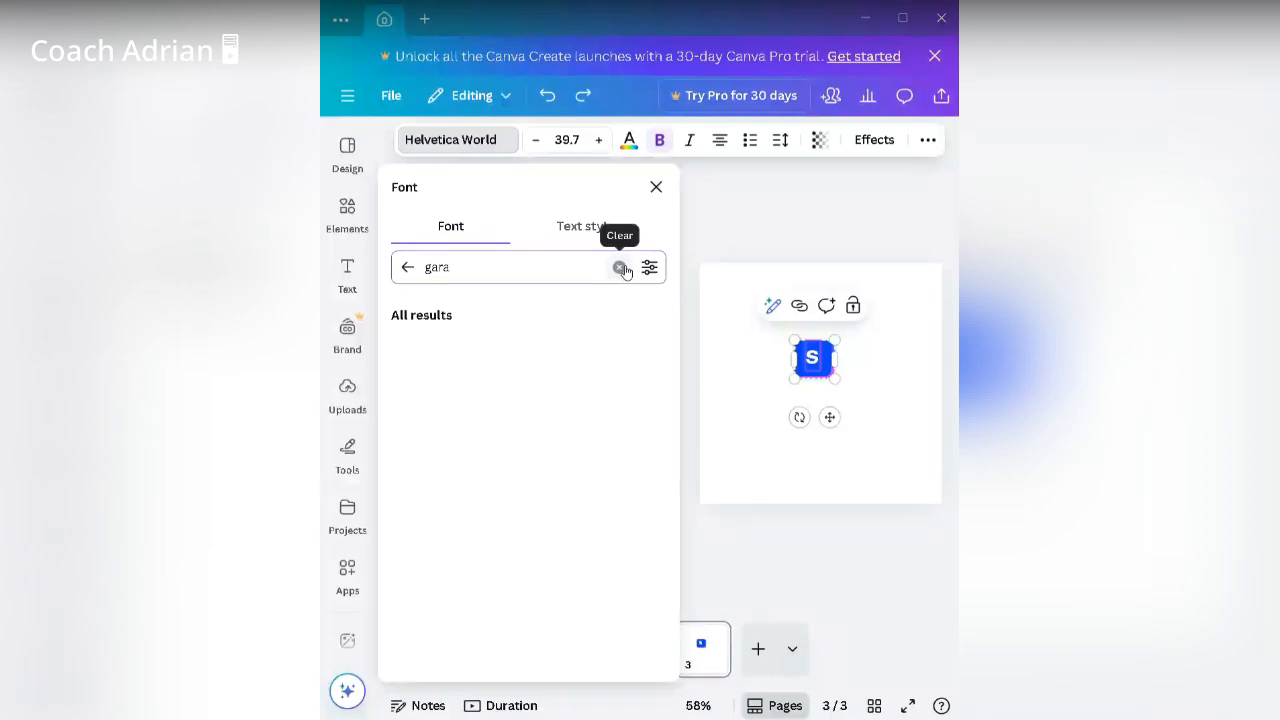
pyautogui.write('m')
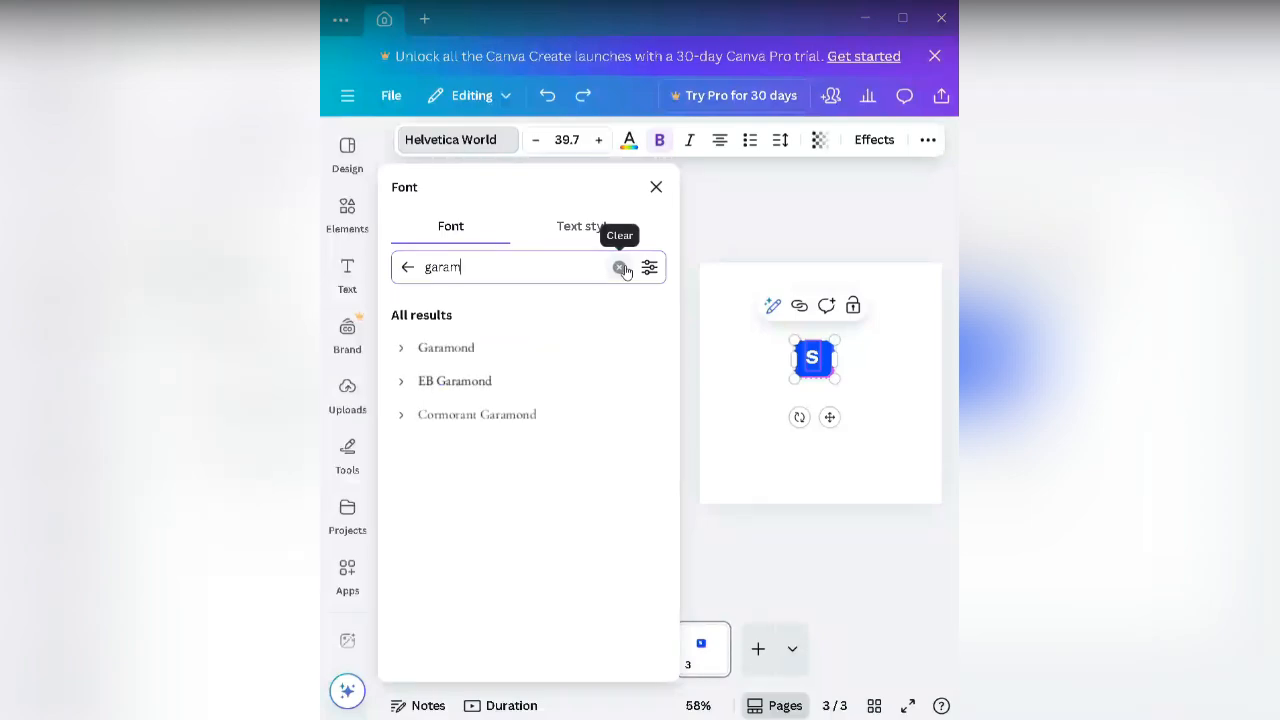
pyautogui.write('ond')
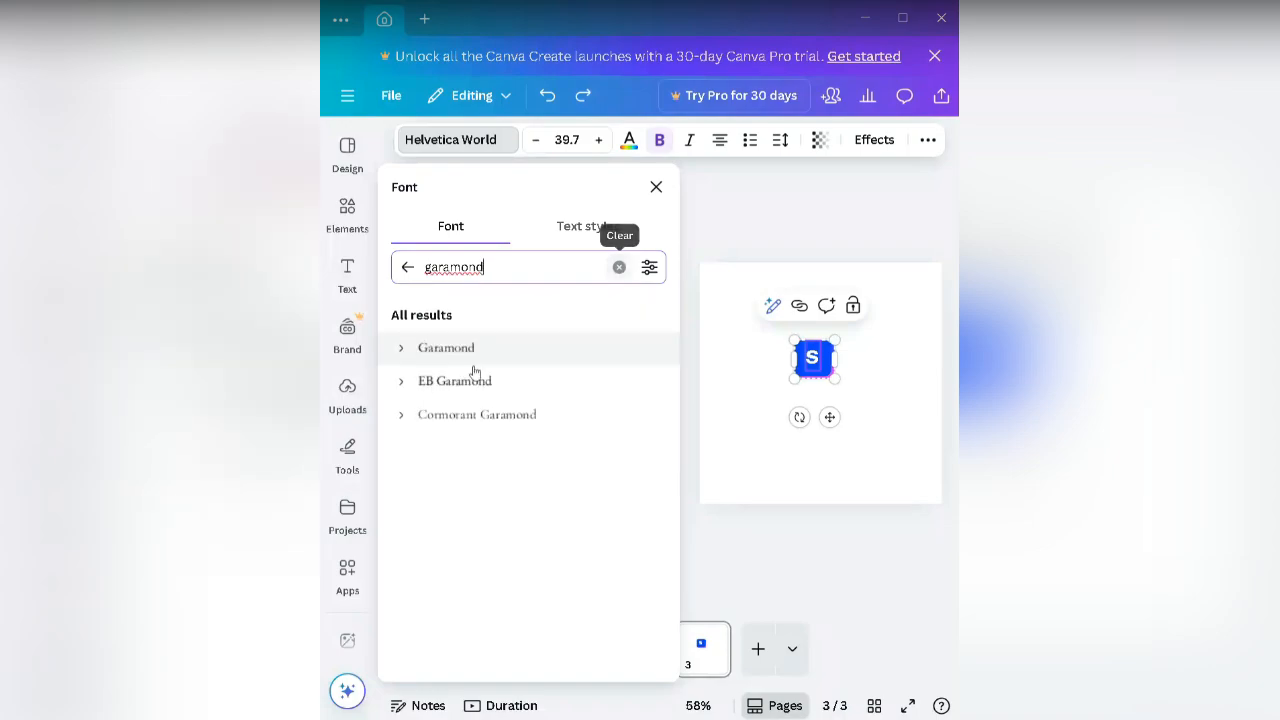
pyautogui.click(487, 360)
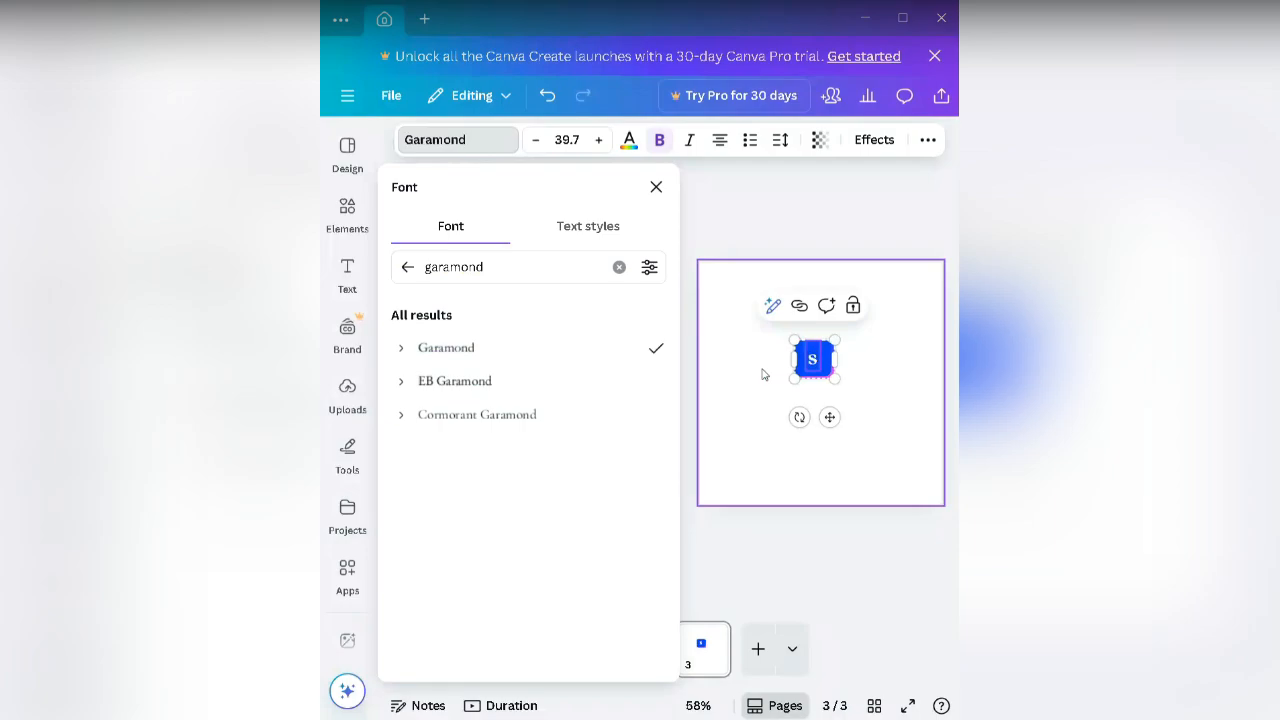
pyautogui.click(757, 589)
pyautogui.click(763, 550)
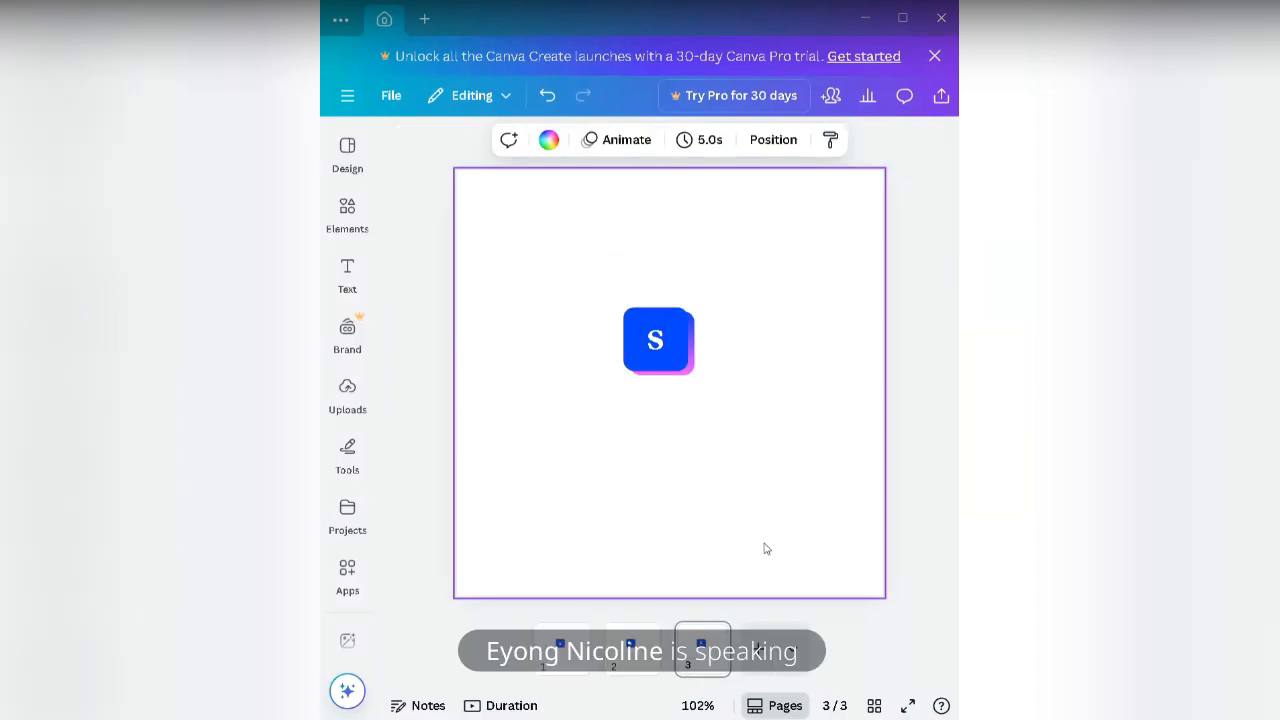
# Step: Add a fourth page and paste the S logo onto it
pyautogui.click(758, 648)
pyautogui.rightClick(660, 394)
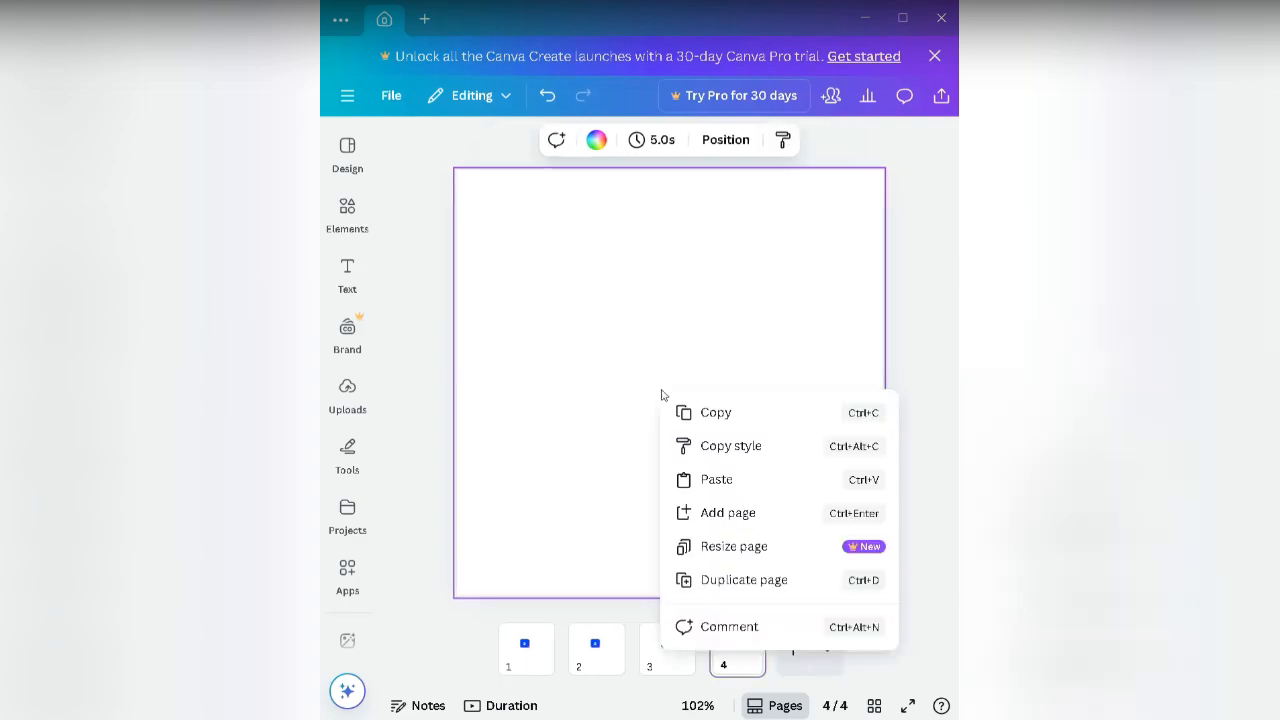
pyautogui.click(758, 479)
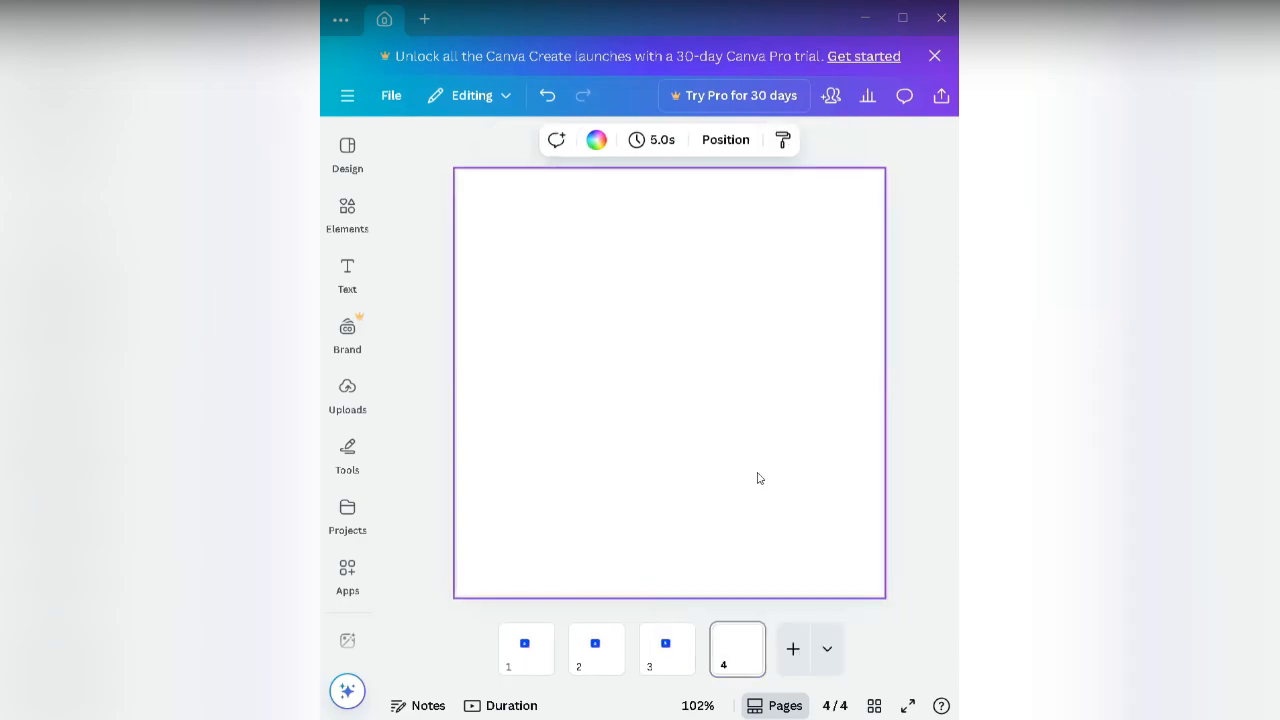
# Step: Search 'bebas nue' and apply Bebas Neue to the S on page 4
pyautogui.doubleClick(660, 337)
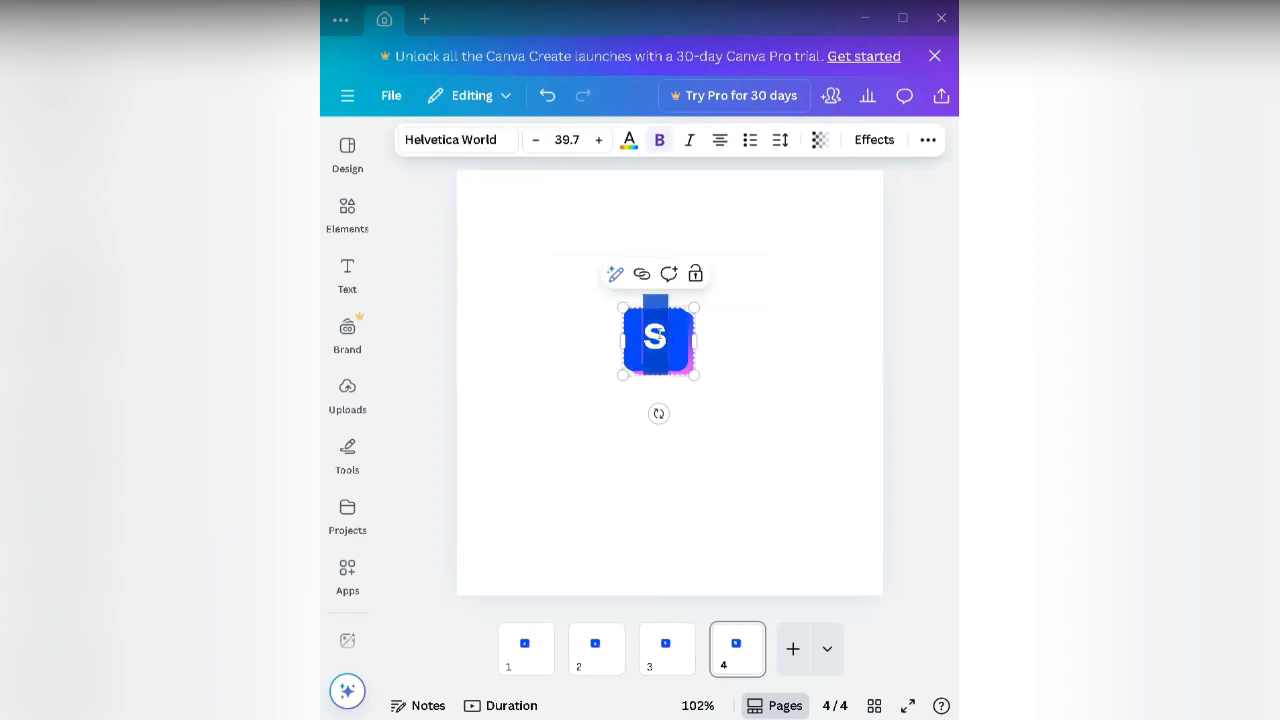
pyautogui.click(490, 139)
pyautogui.click(619, 267)
pyautogui.write('beb')
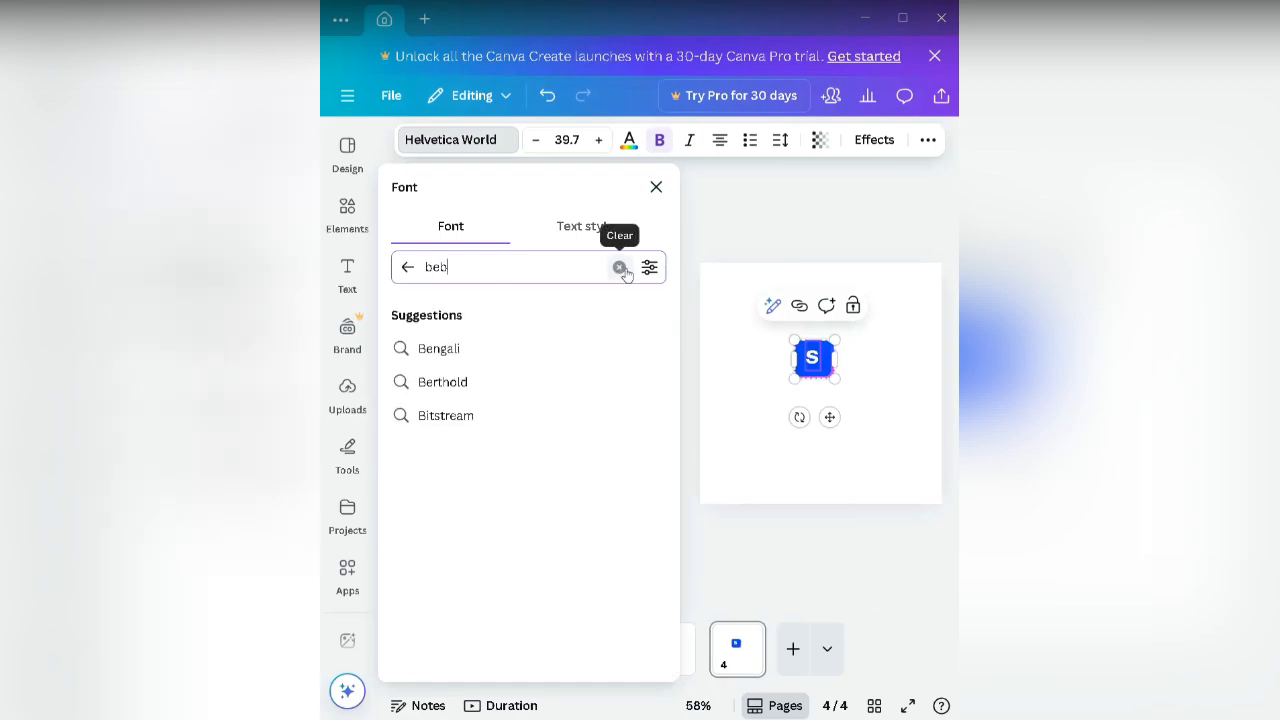
pyautogui.write('as nue')
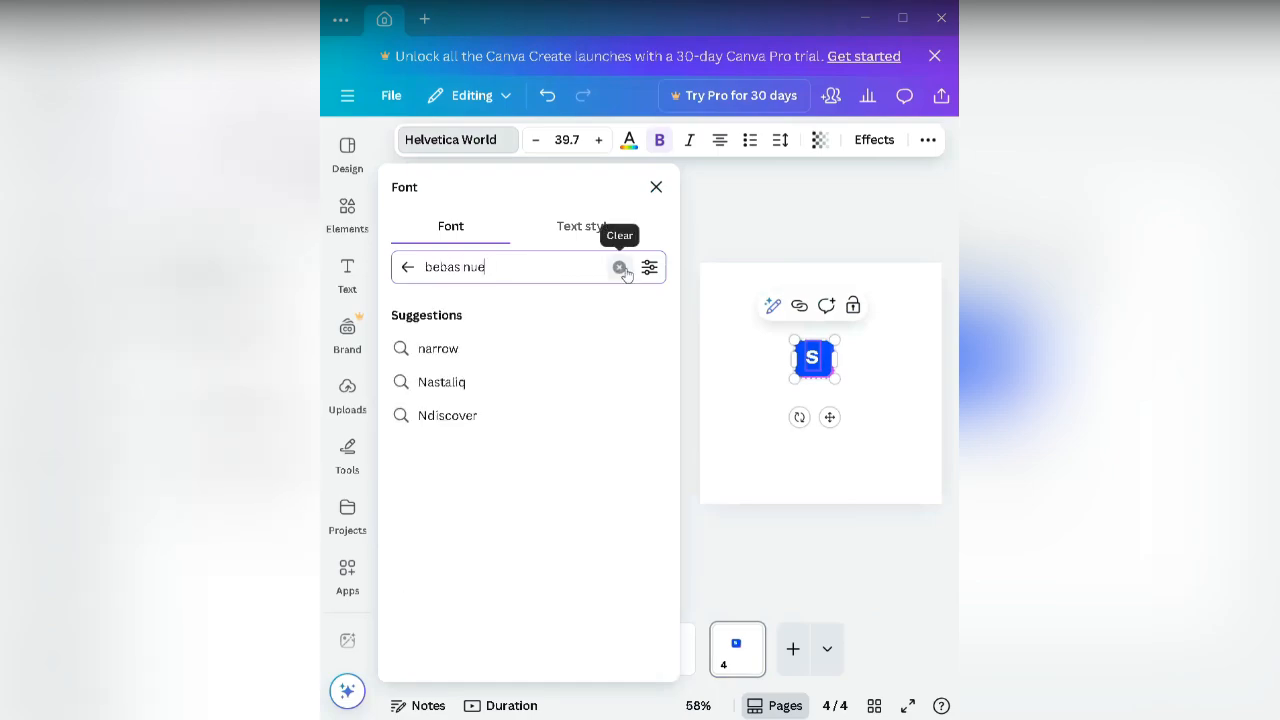
pyautogui.press('Return')
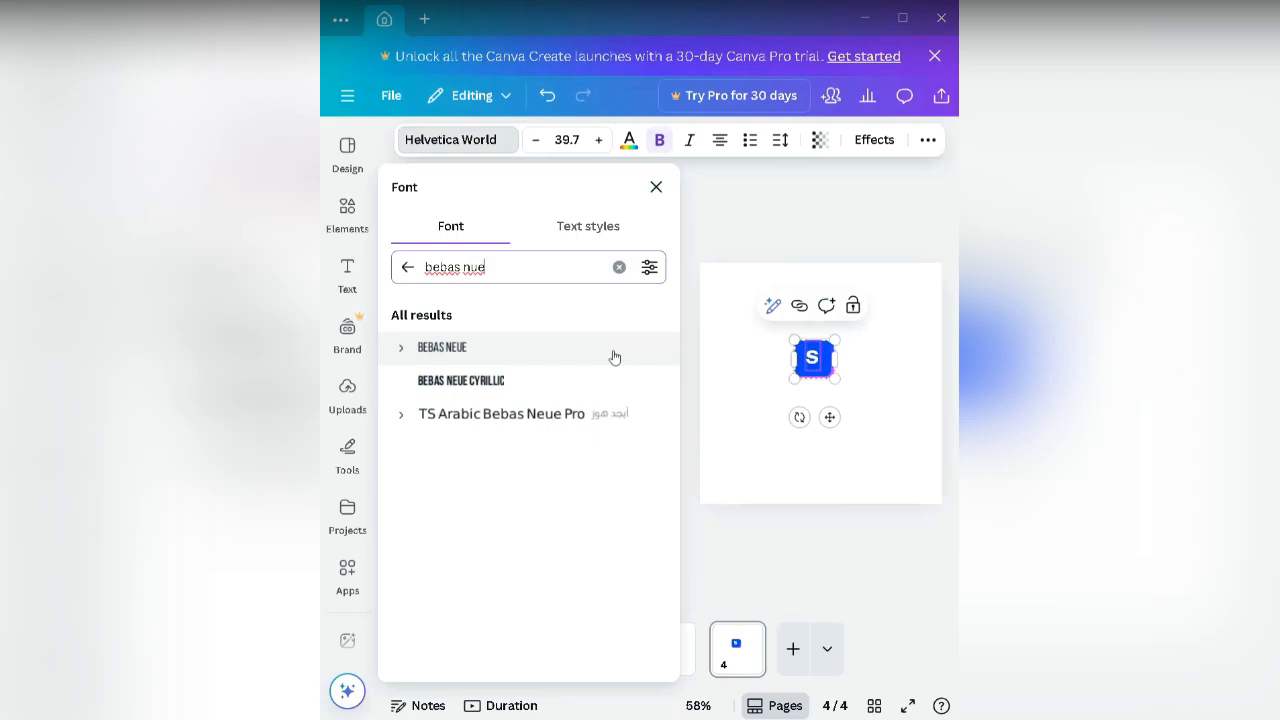
pyautogui.click(605, 363)
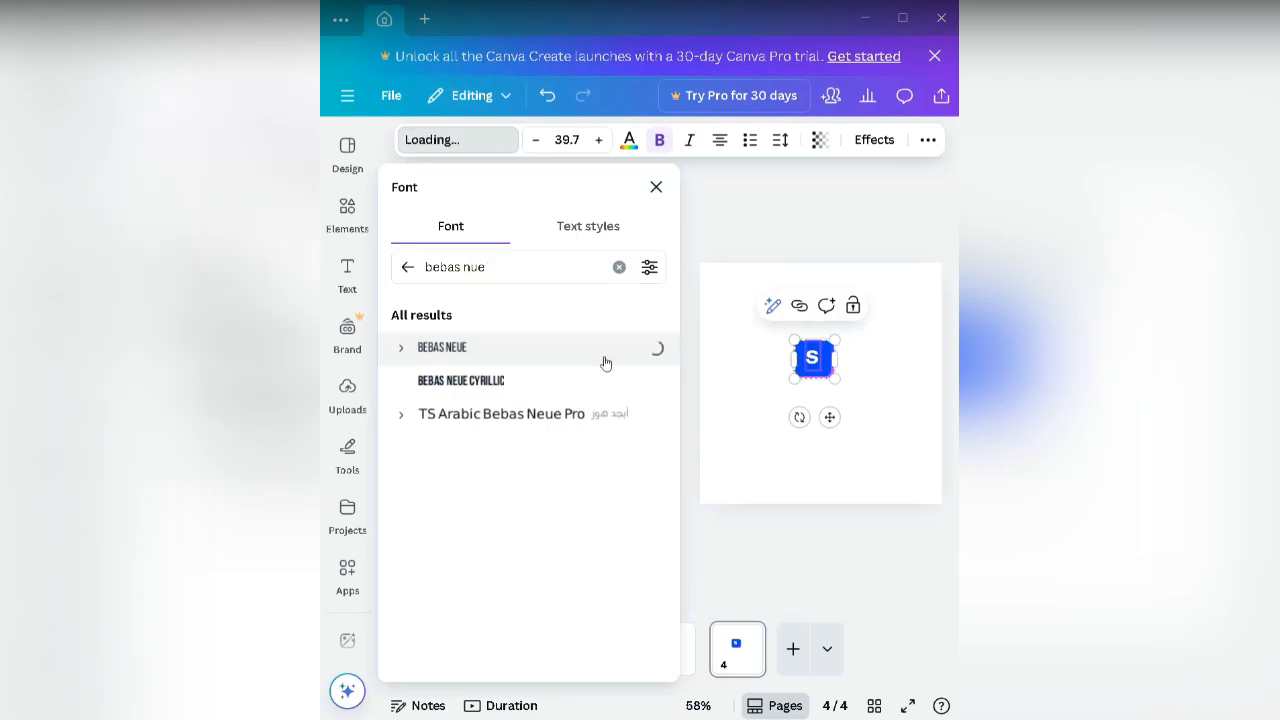
pyautogui.click(691, 441)
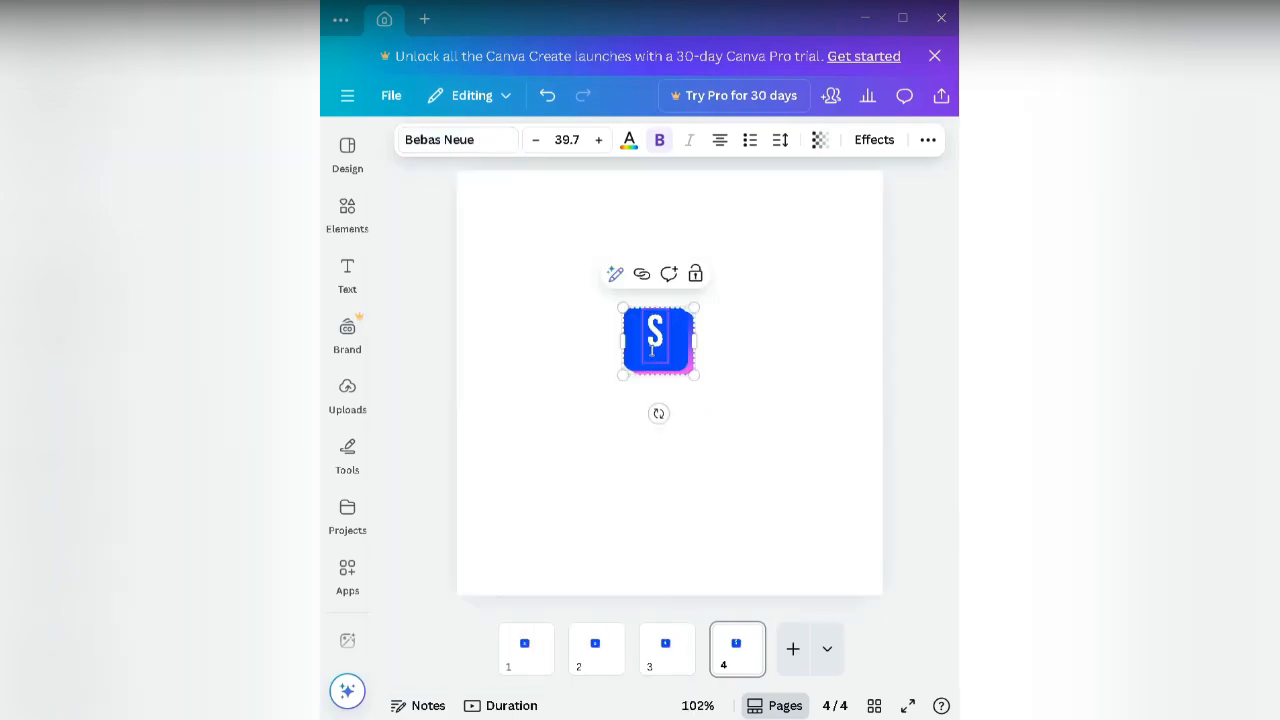
pyautogui.click(788, 348)
# Step: Ungroup the page 4 logo and select the S letter on its own
pyautogui.click(690, 355)
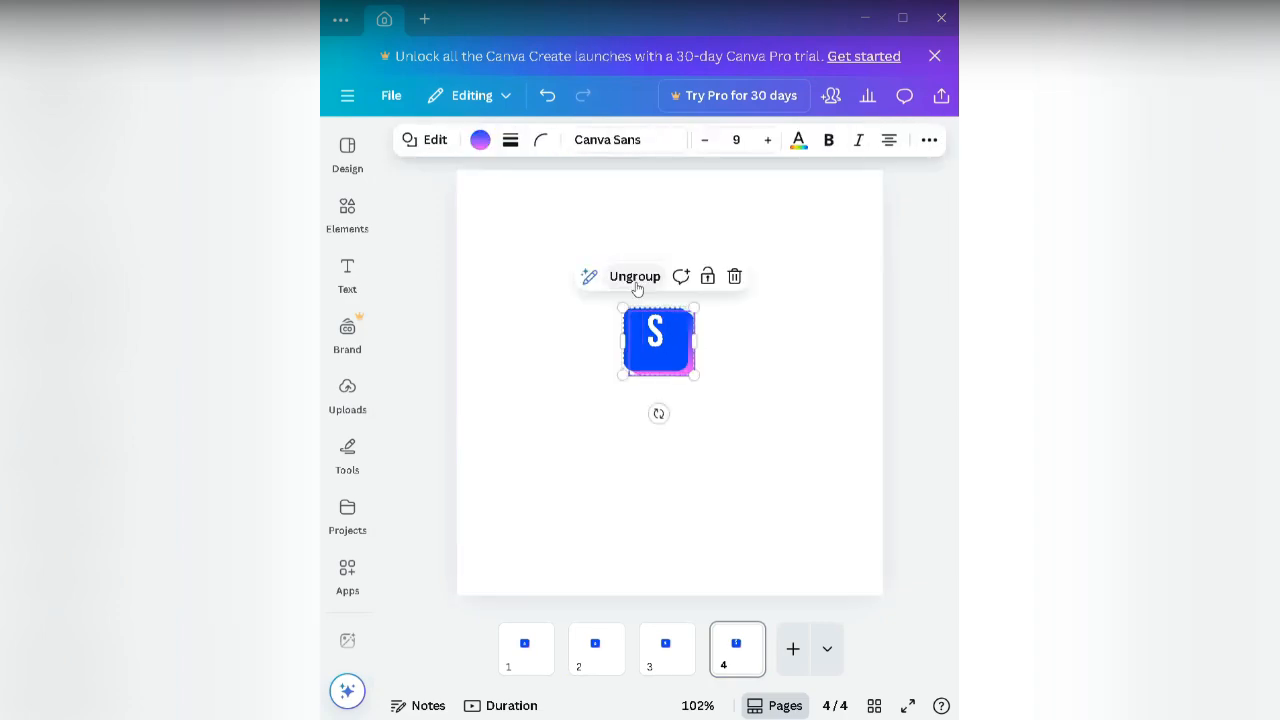
pyautogui.click(635, 280)
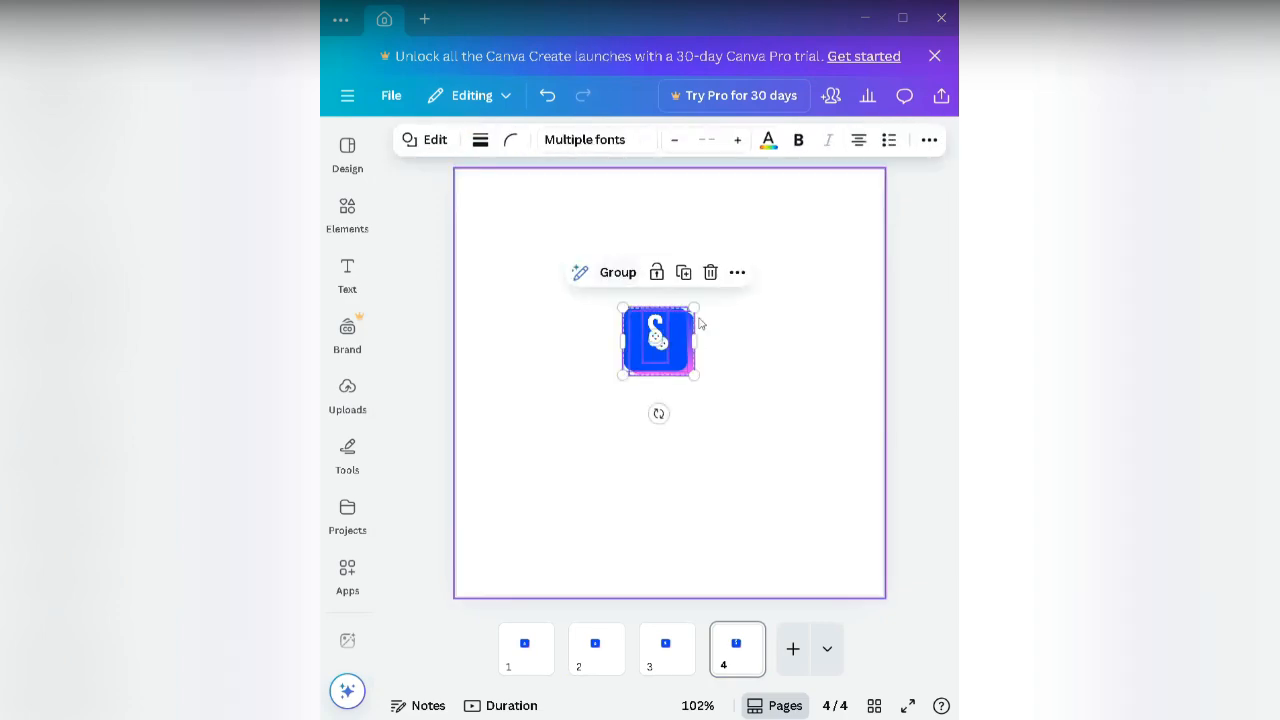
pyautogui.click(701, 323)
pyautogui.click(655, 331)
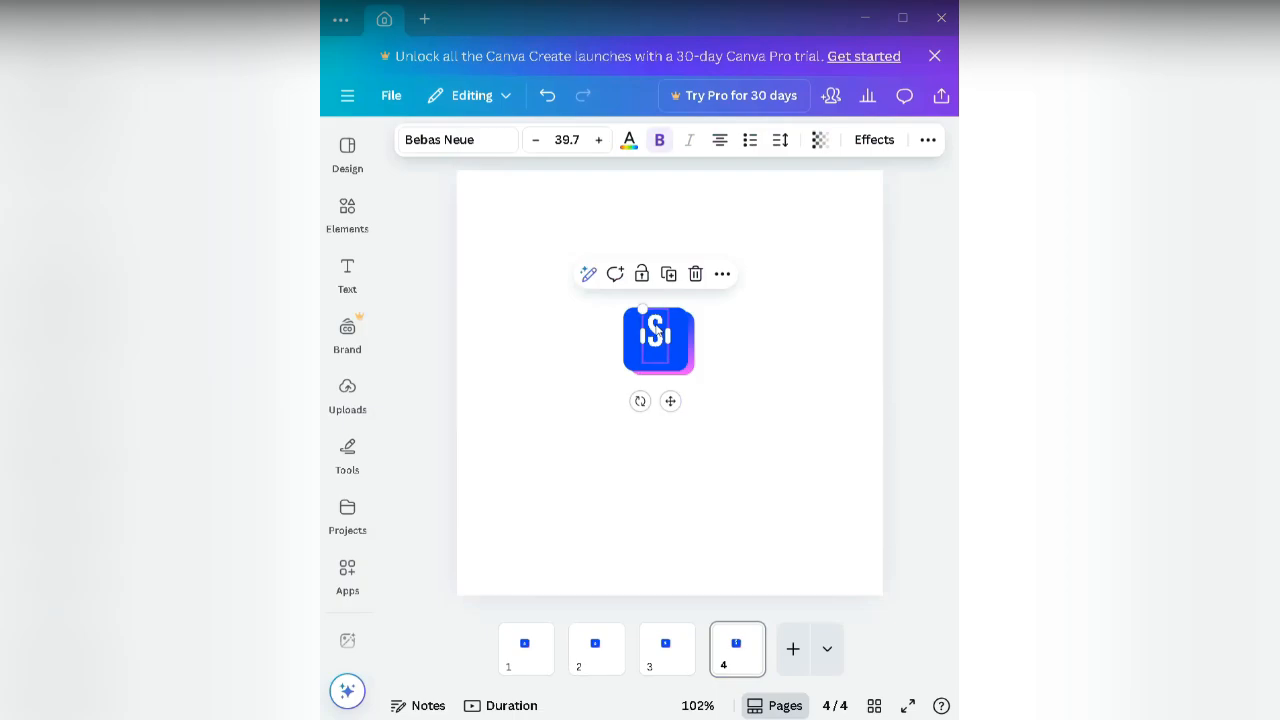
pyautogui.click(655, 331)
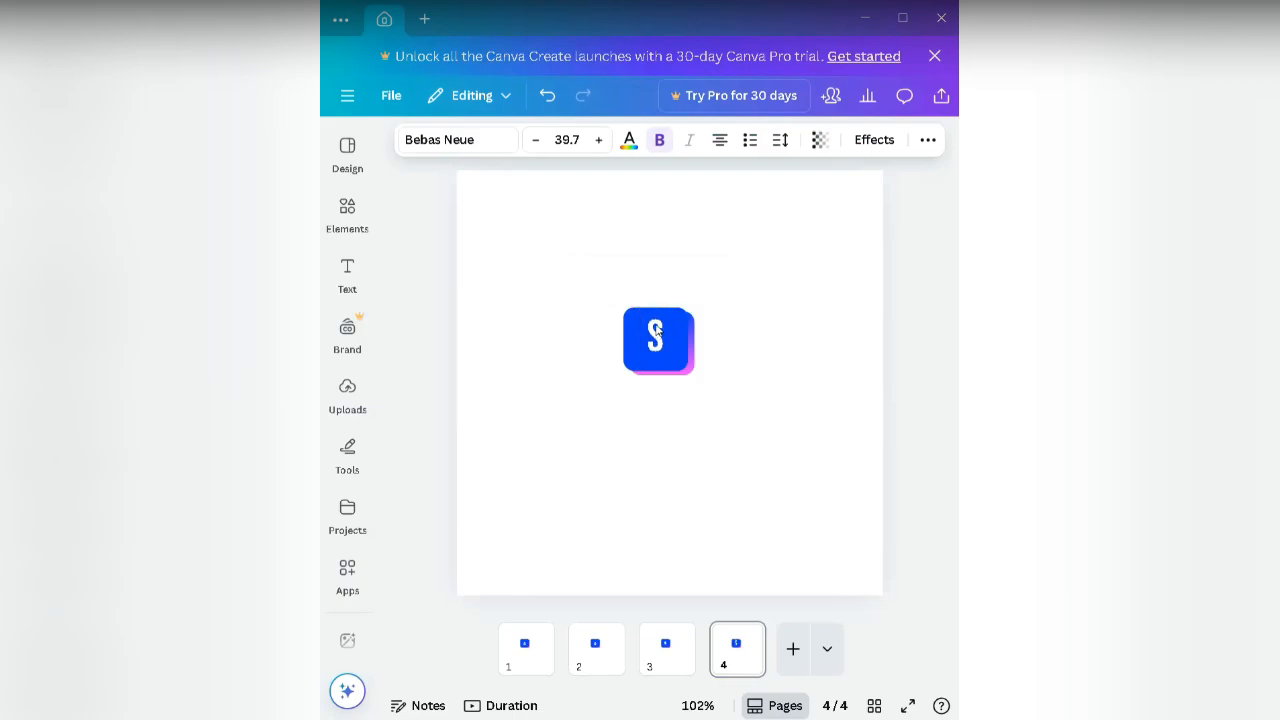
pyautogui.press('Escape')
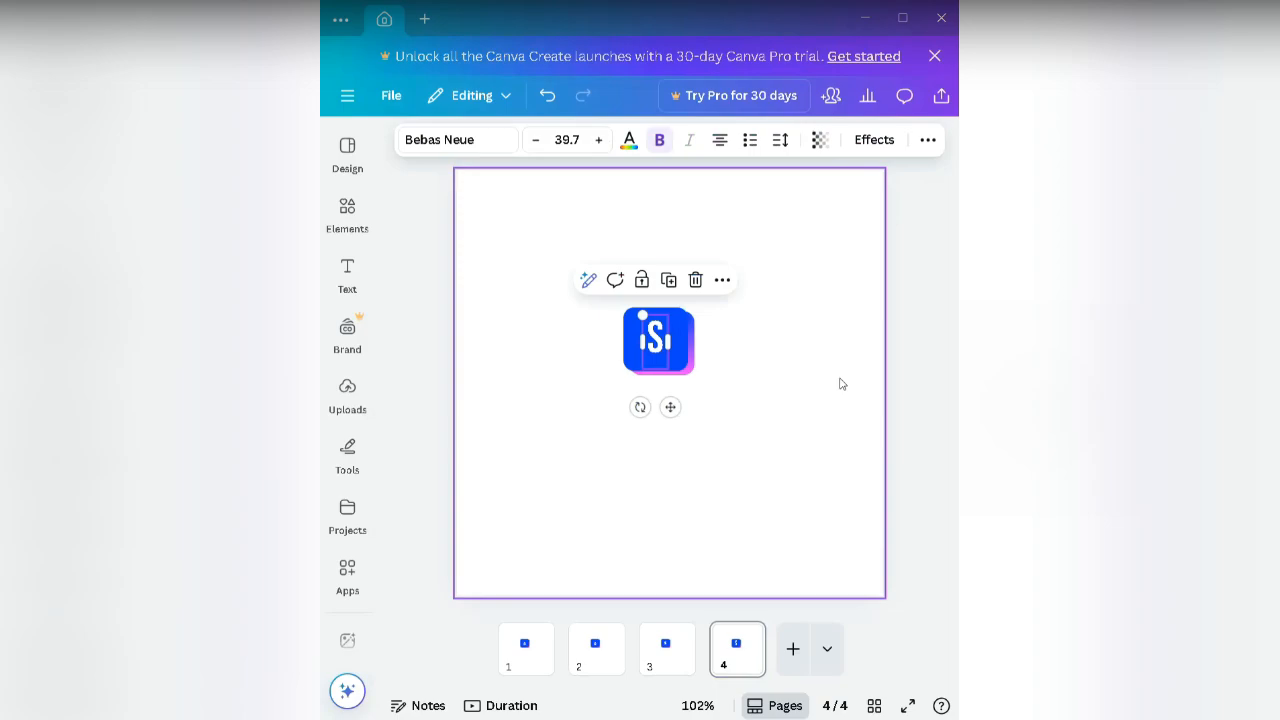
pyautogui.click(841, 383)
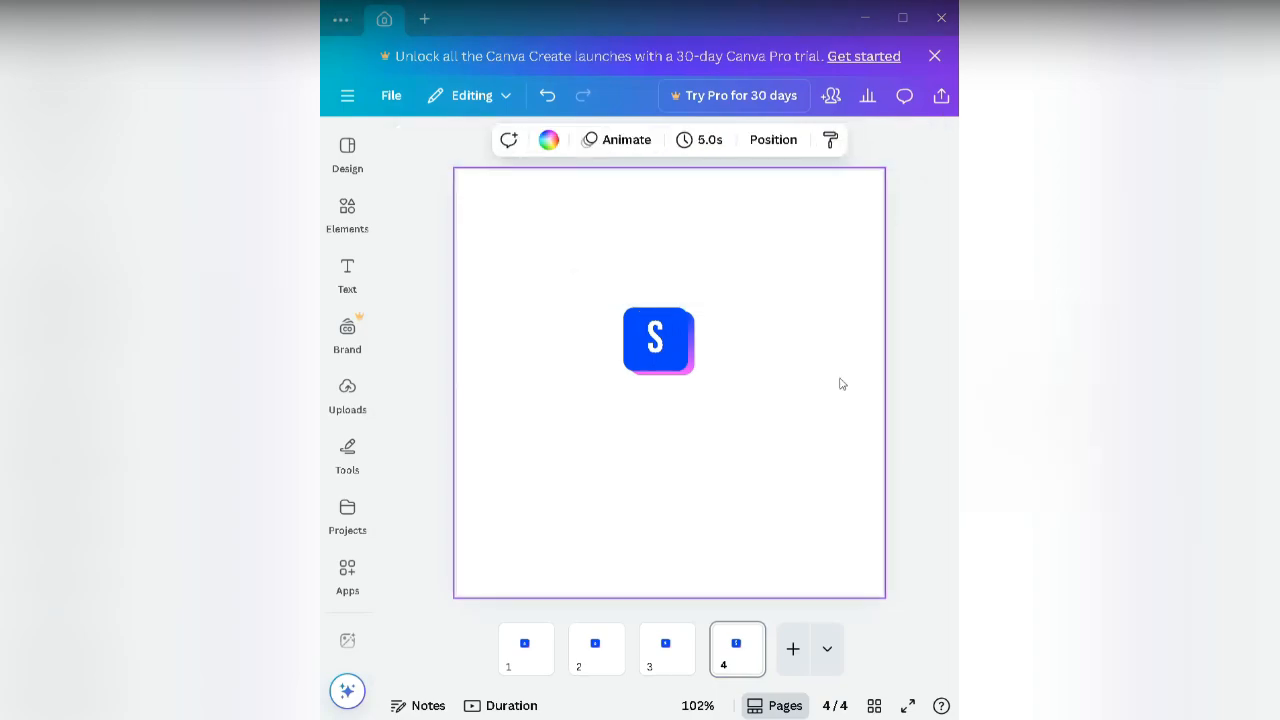
pyautogui.click(681, 652)
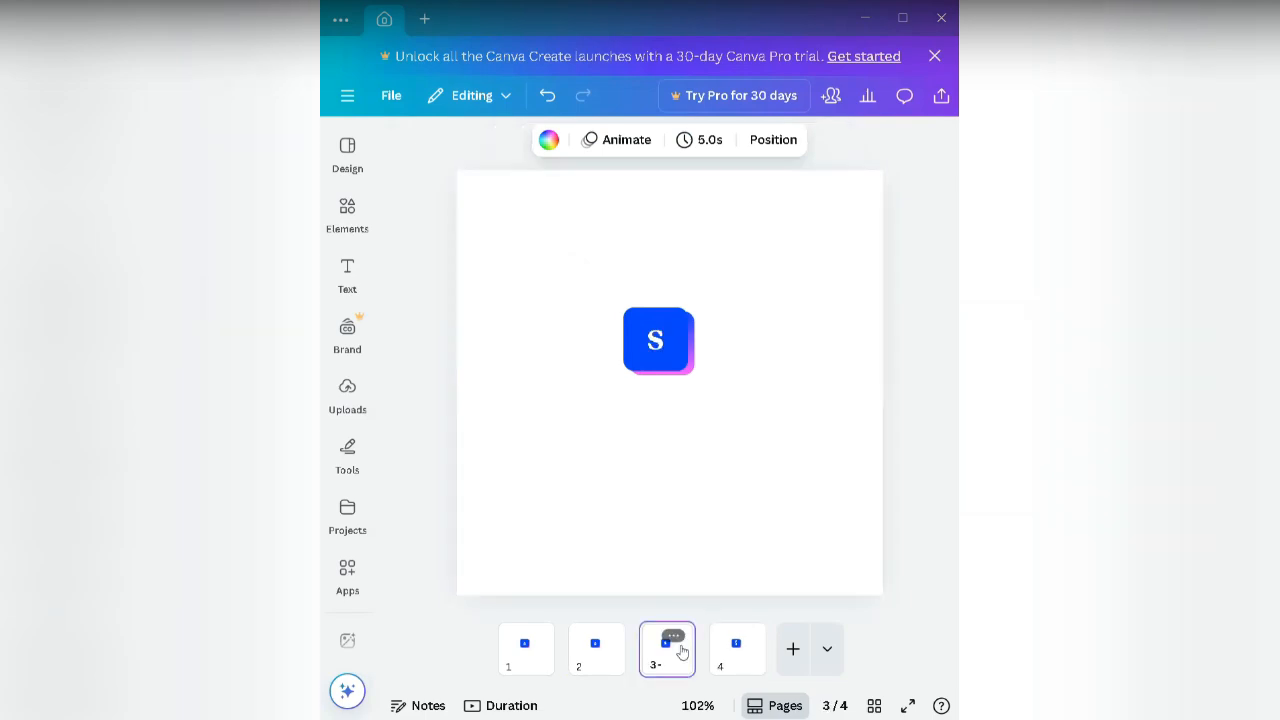
pyautogui.click(580, 652)
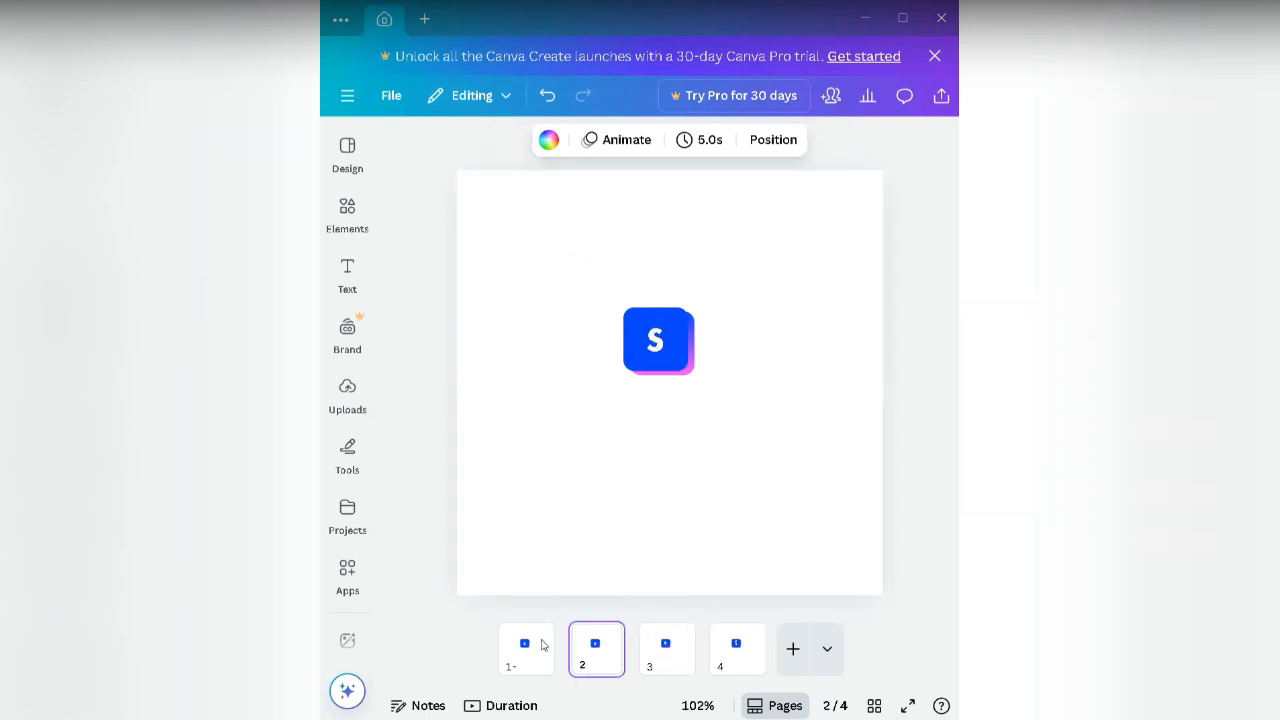
pyautogui.rightClick(543, 645)
pyautogui.click(540, 655)
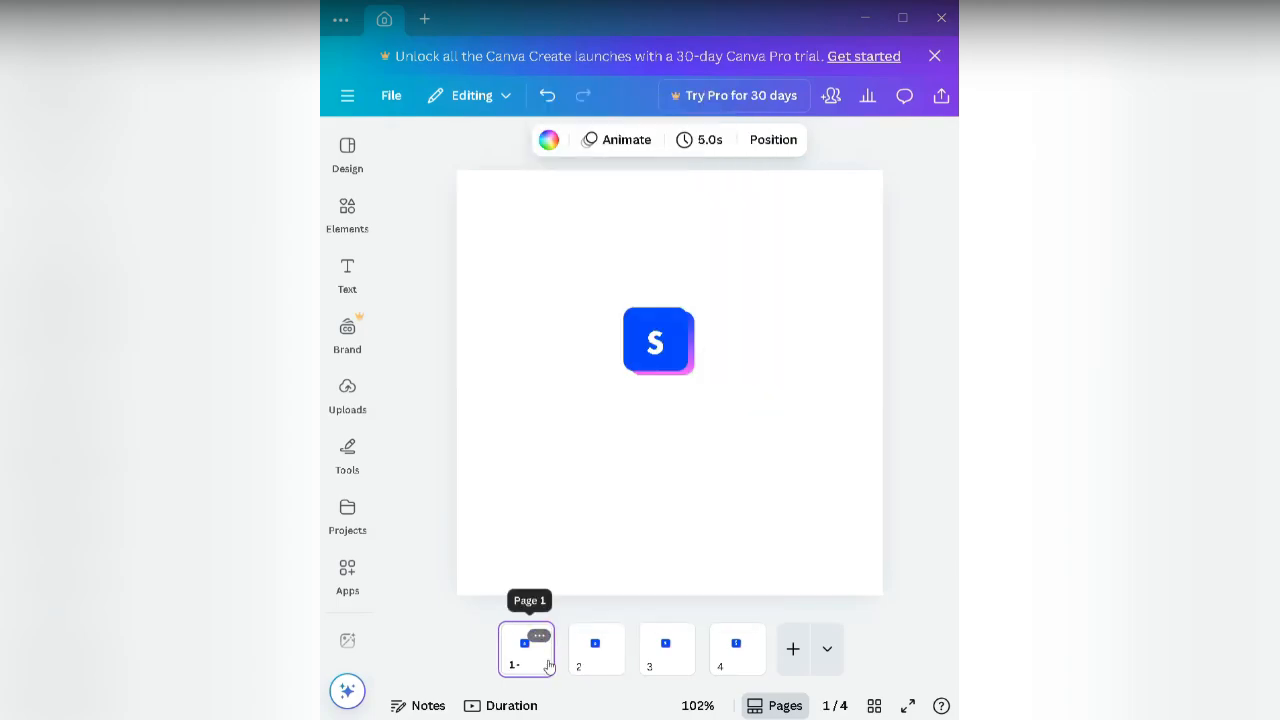
pyautogui.click(606, 650)
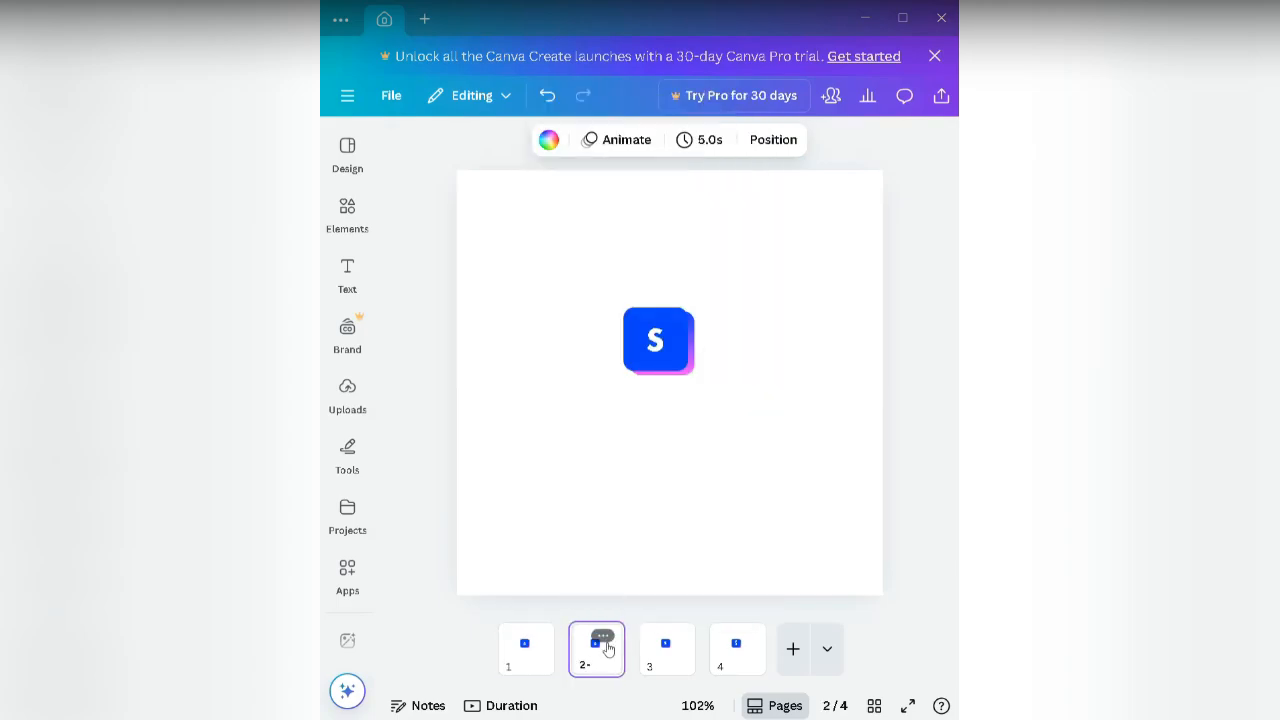
pyautogui.click(660, 648)
pyautogui.click(735, 637)
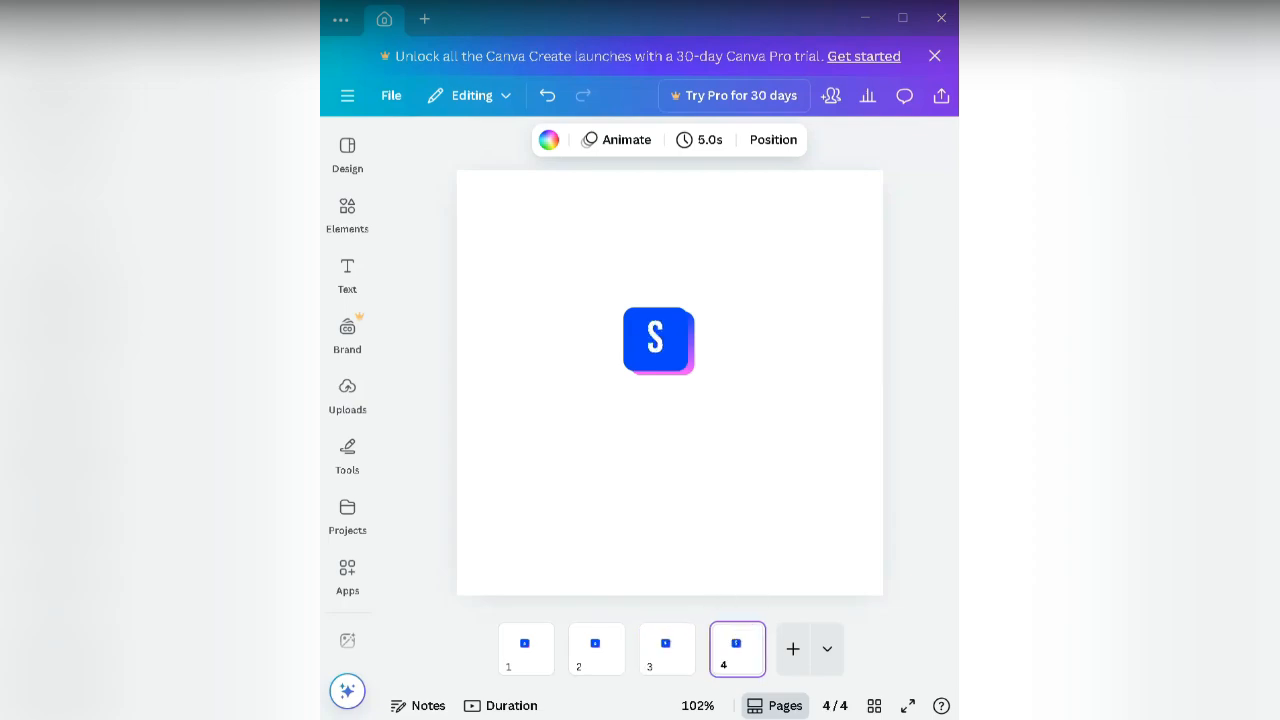
pyautogui.click(913, 429)
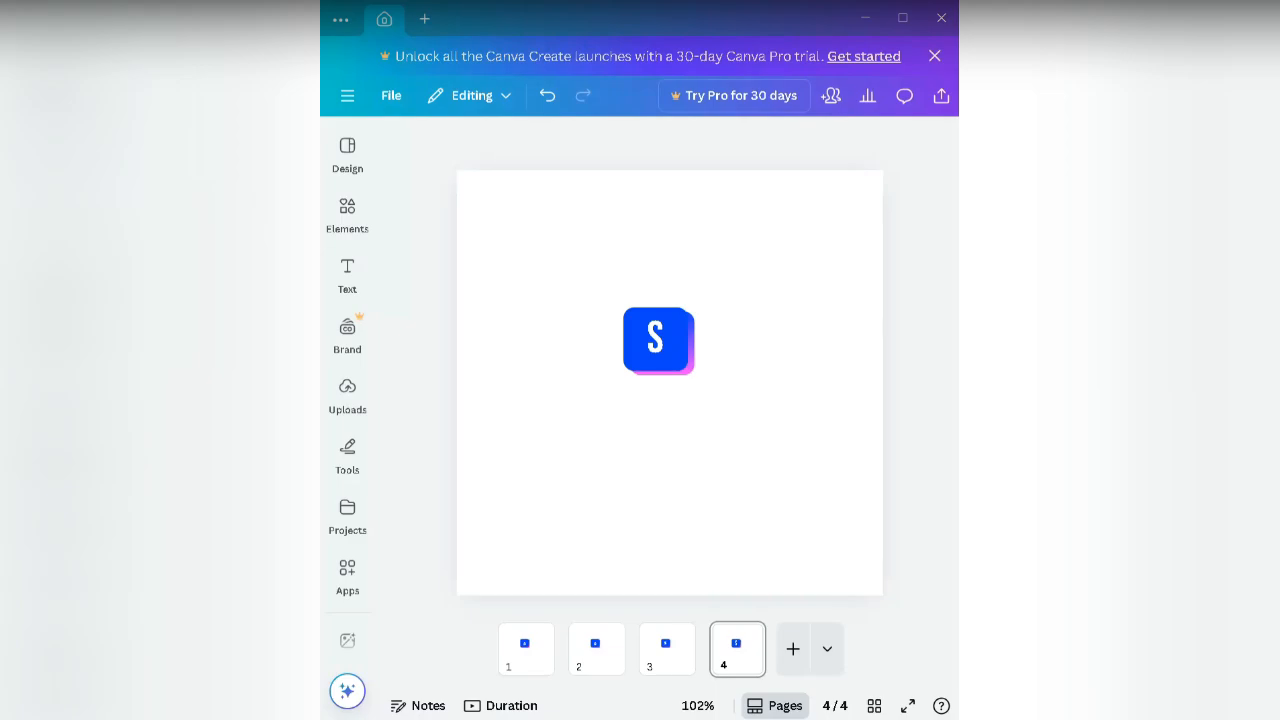
# Step: Check the S on page 4, then select the Futura S logo group on page 1
pyautogui.click(655, 342)
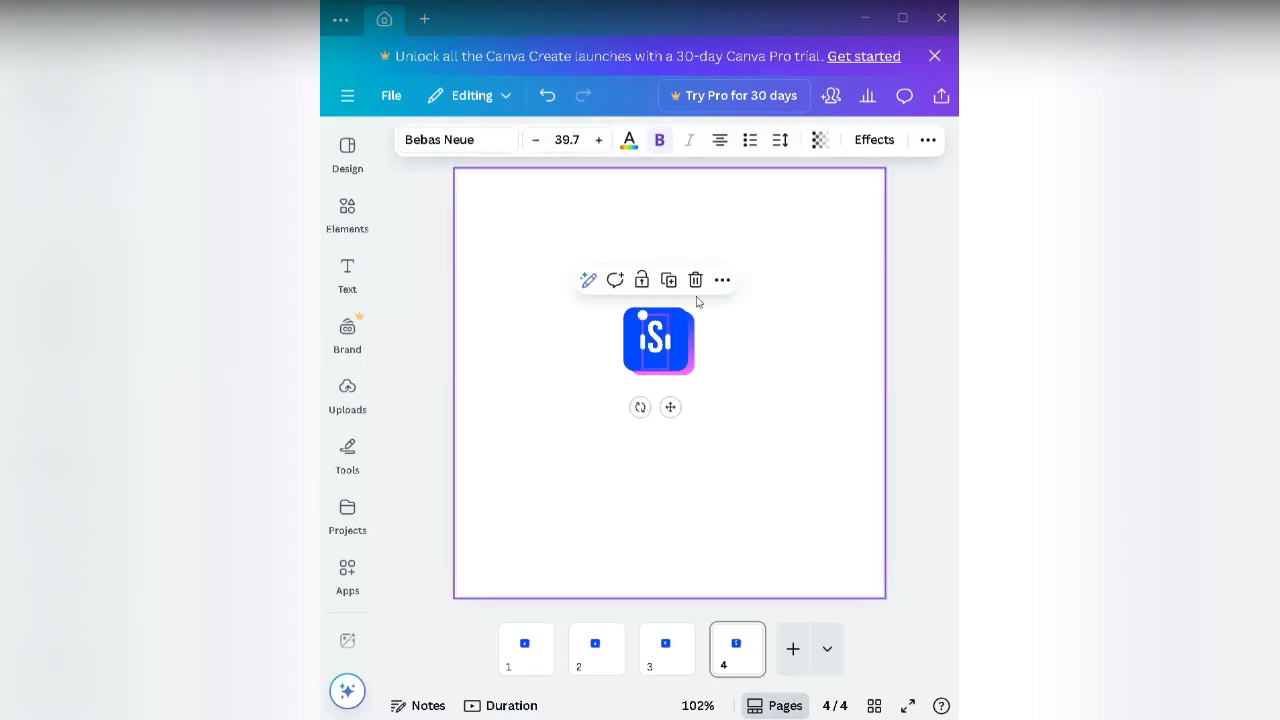
pyautogui.click(740, 374)
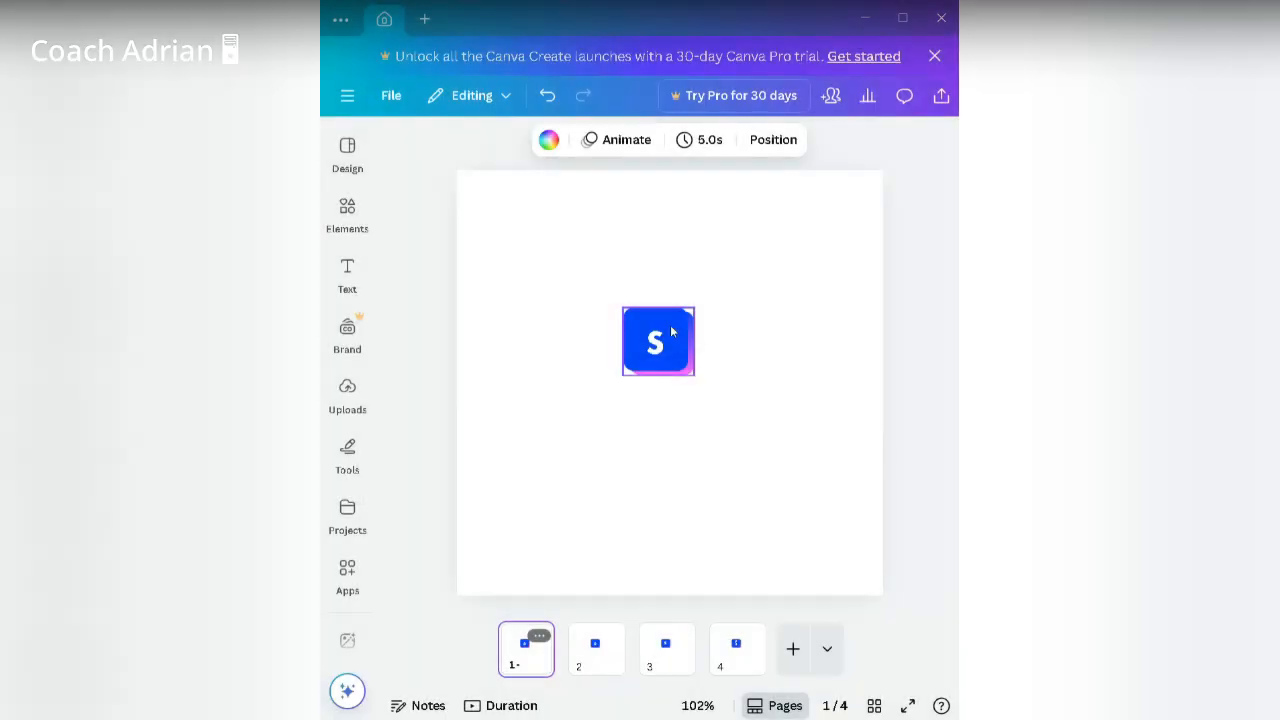
pyautogui.click(660, 348)
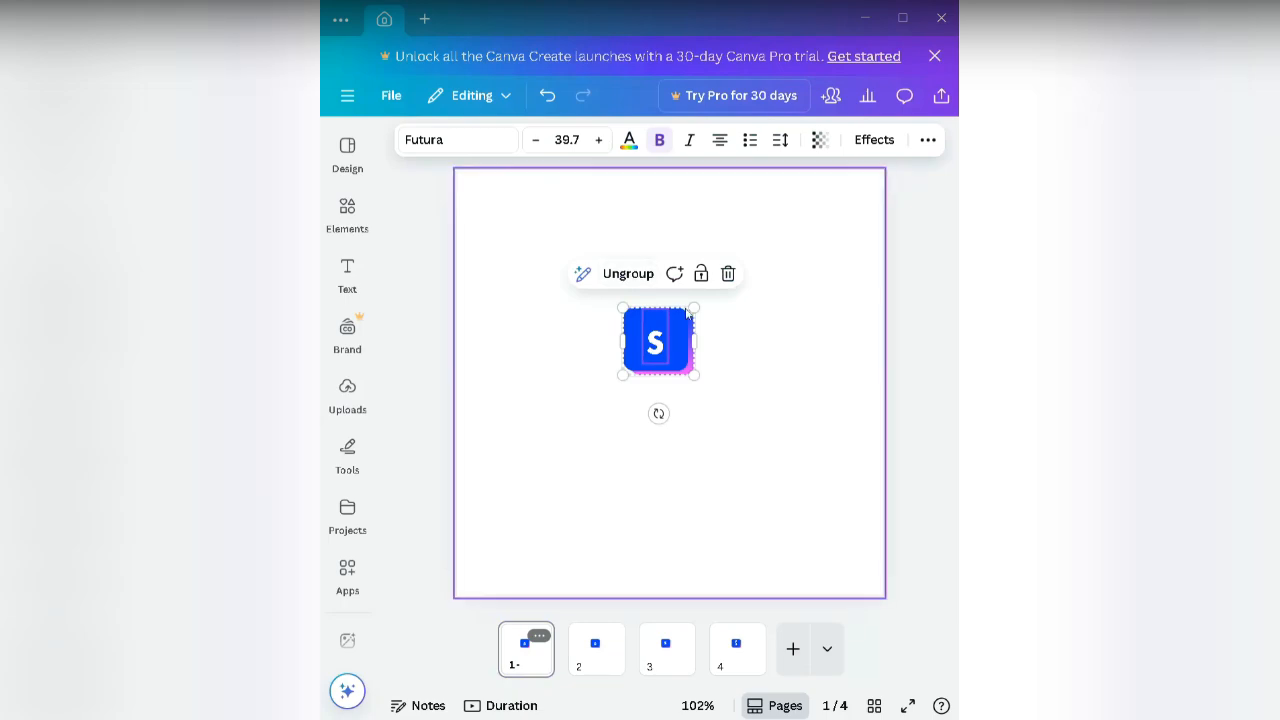
# Step: Copy page 1's S logo group, add page 5 and paste the logo there
pyautogui.click(766, 351)
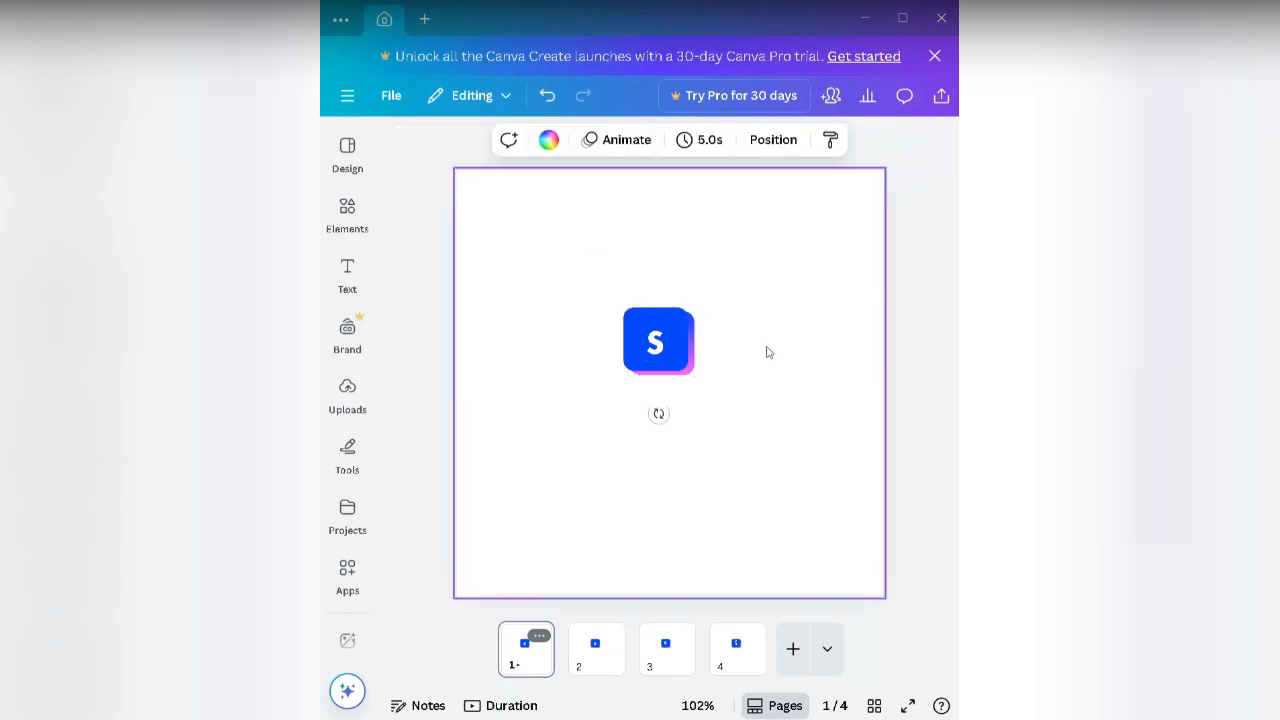
pyautogui.click(657, 345)
pyautogui.rightClick(657, 345)
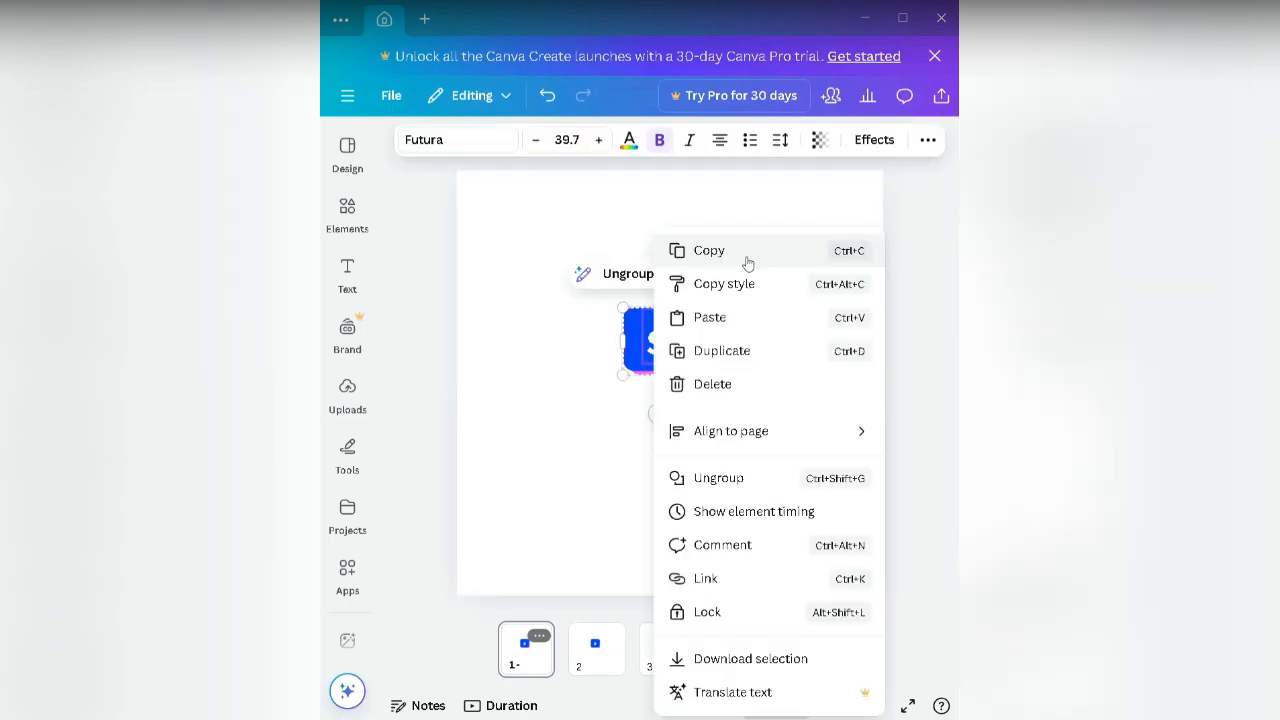
pyautogui.click(629, 520)
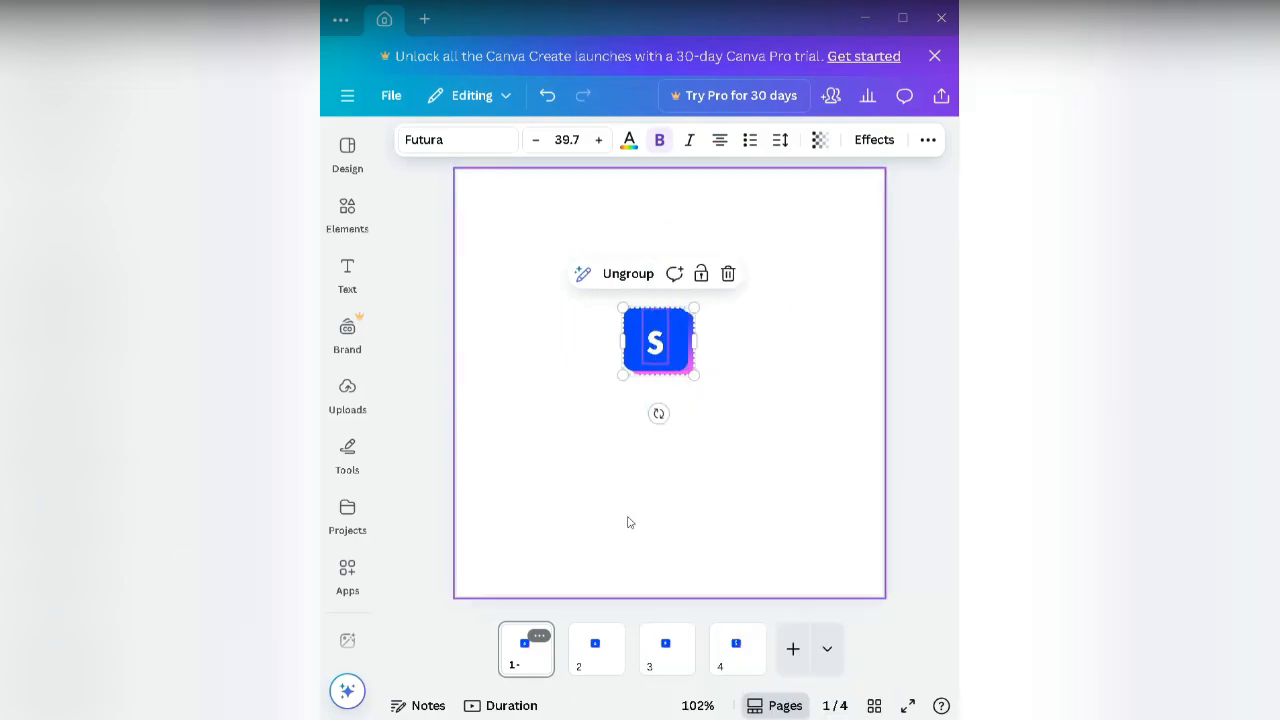
pyautogui.click(793, 649)
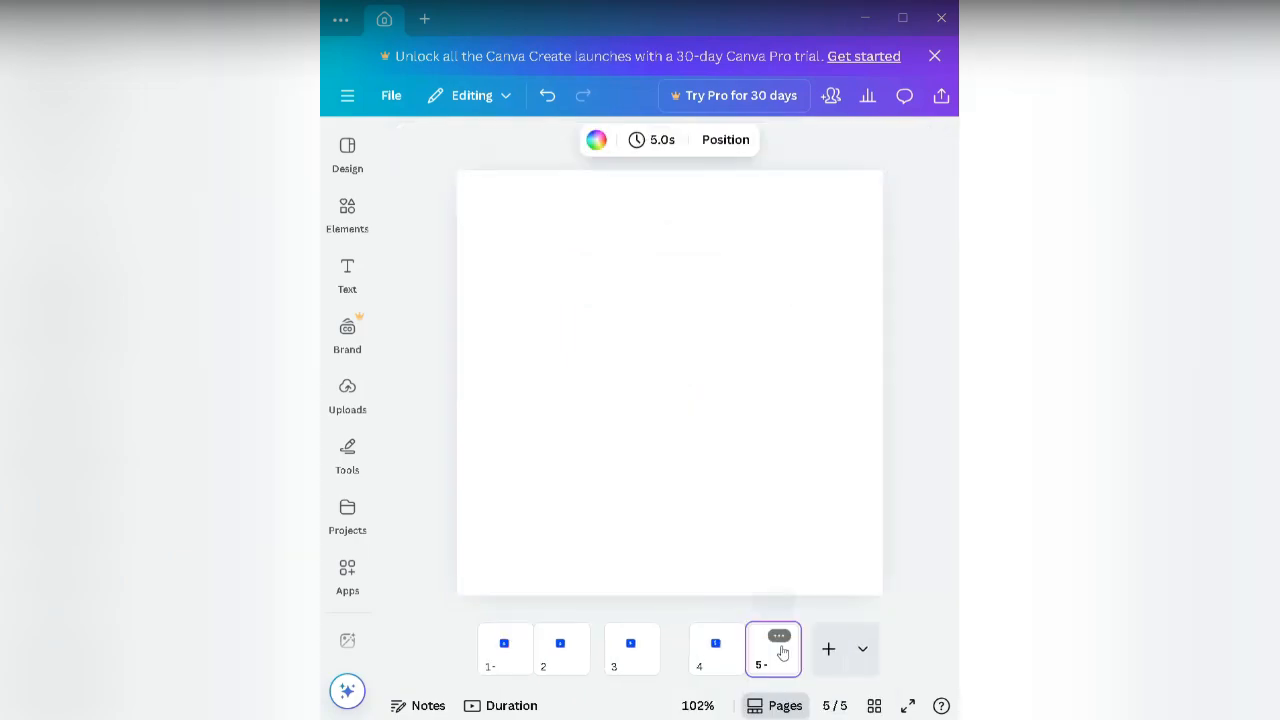
pyautogui.rightClick(618, 262)
pyautogui.click(672, 350)
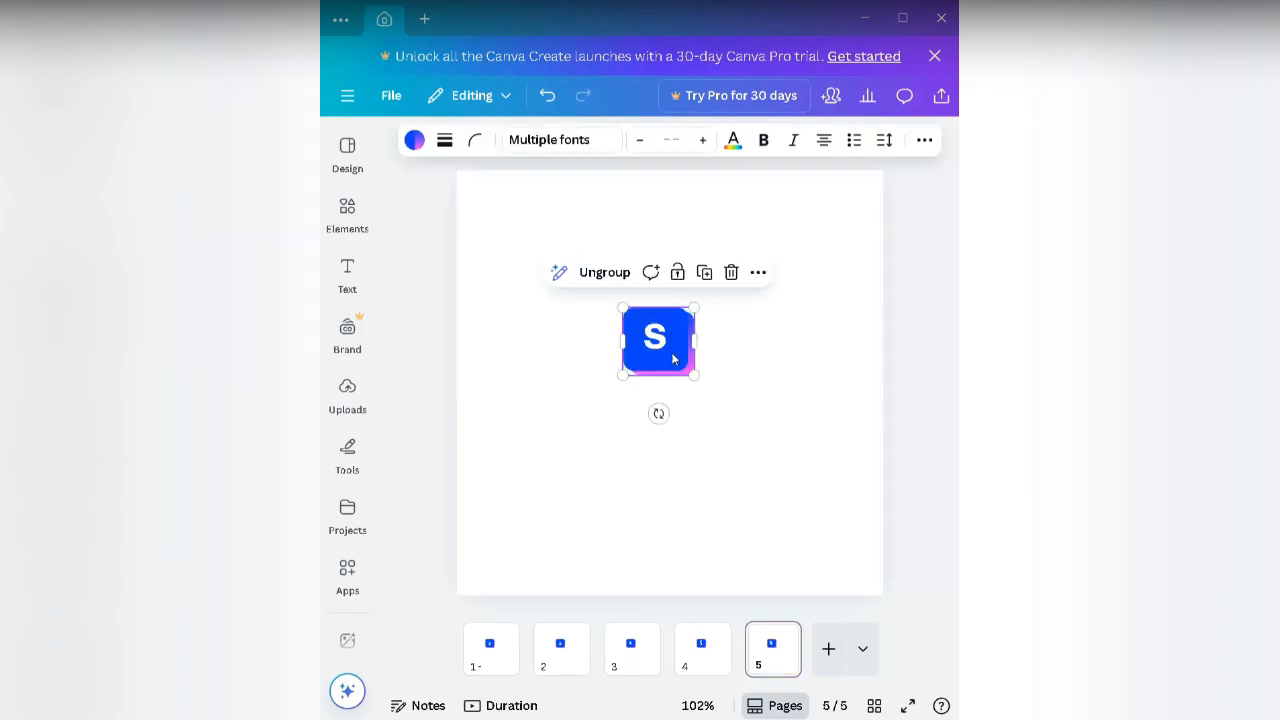
# Step: Ungroup the pasted logo on page 5 and select its S letter for a font change
pyautogui.doubleClick(657, 339)
pyautogui.click(790, 331)
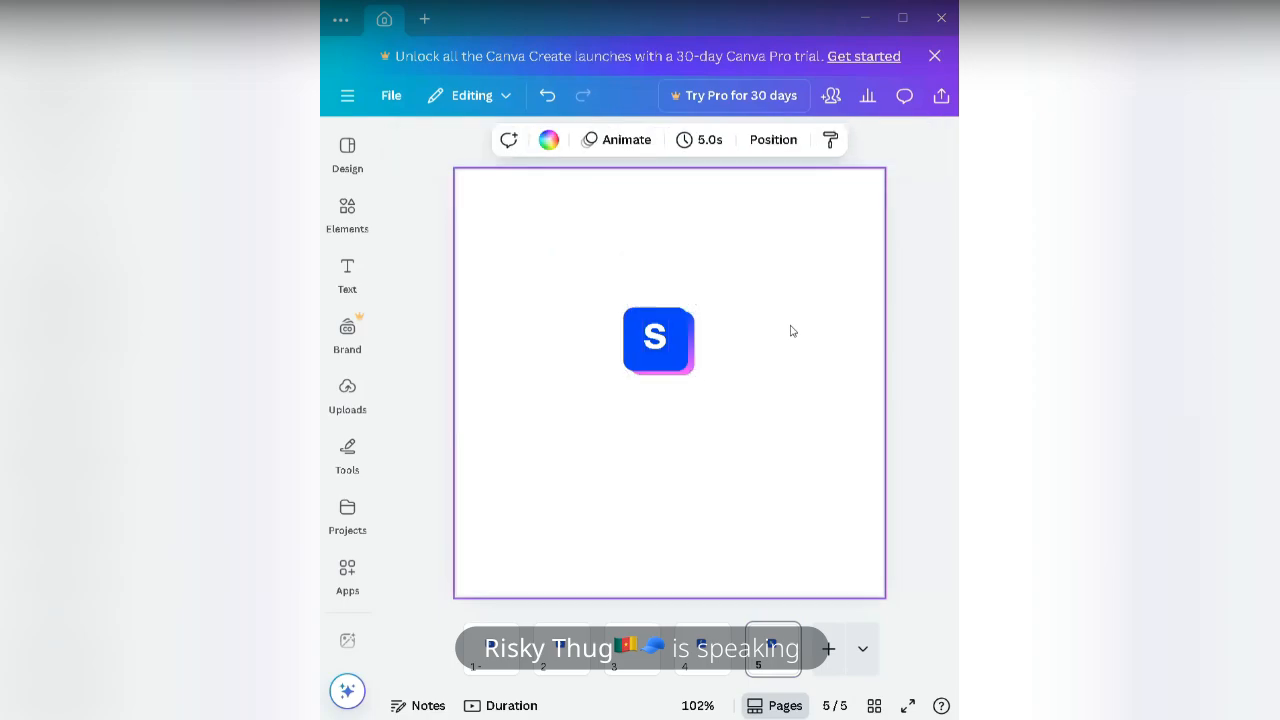
pyautogui.click(675, 366)
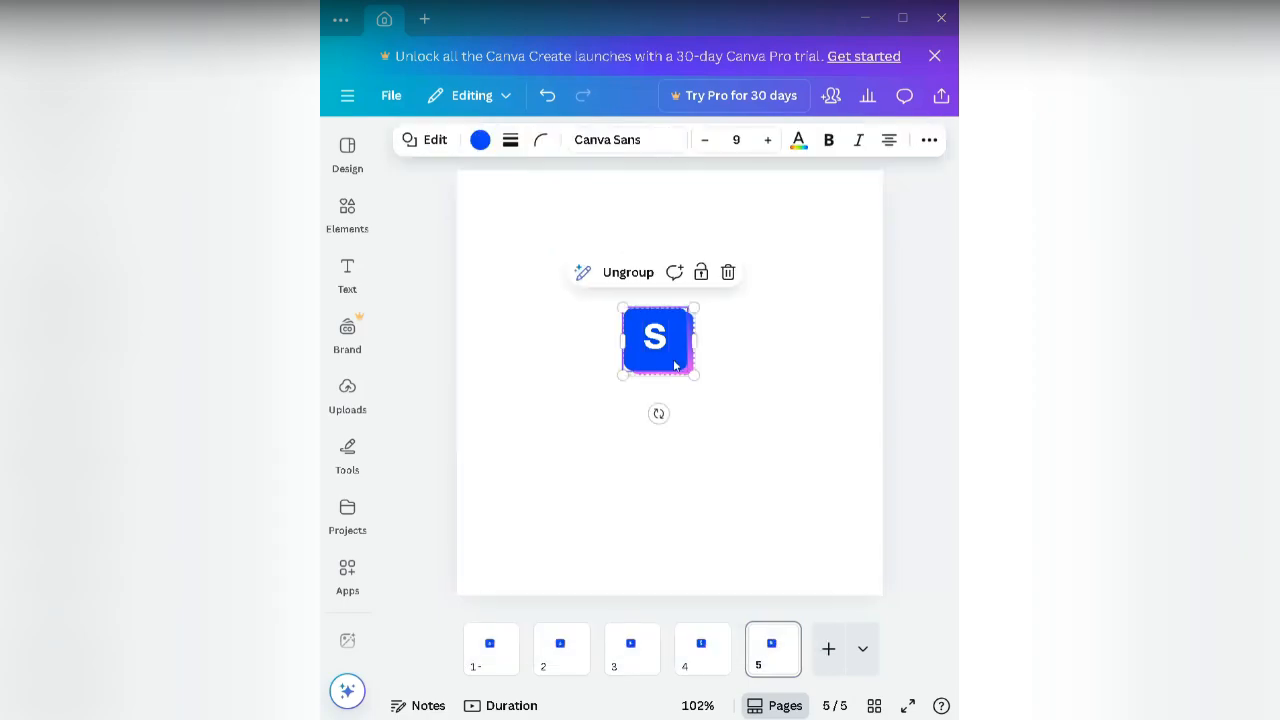
pyautogui.click(623, 274)
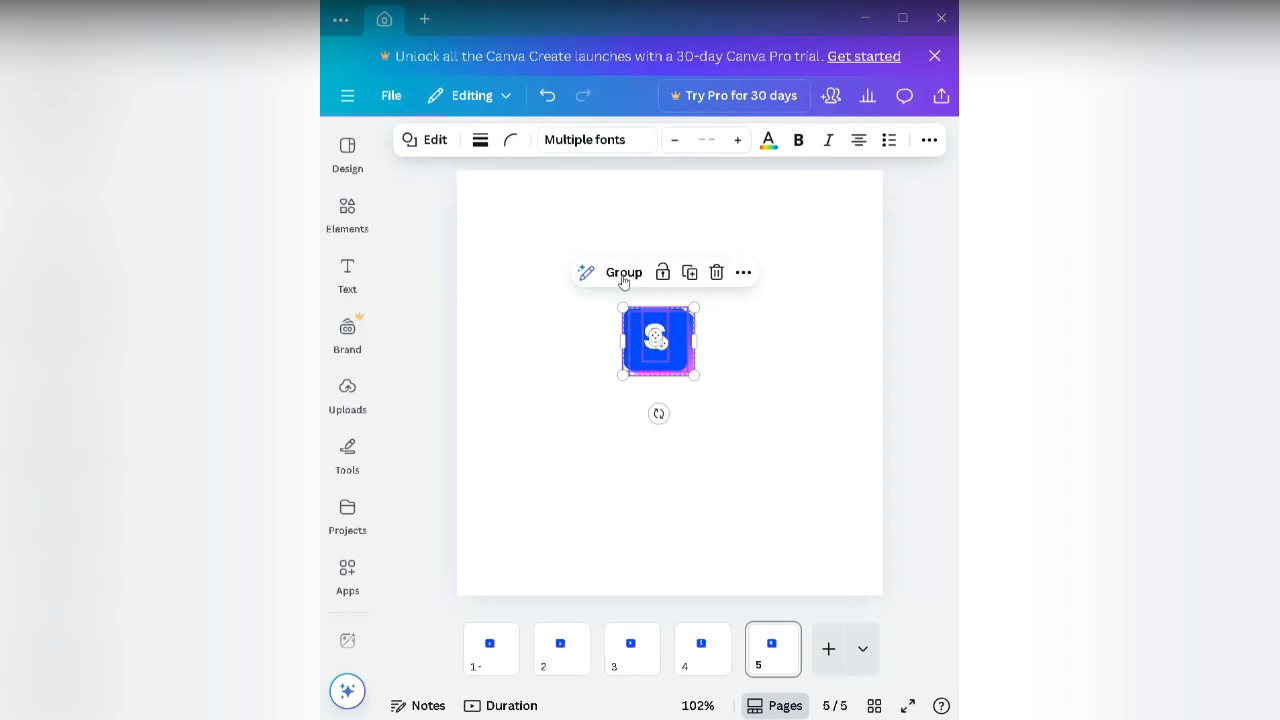
pyautogui.click(589, 420)
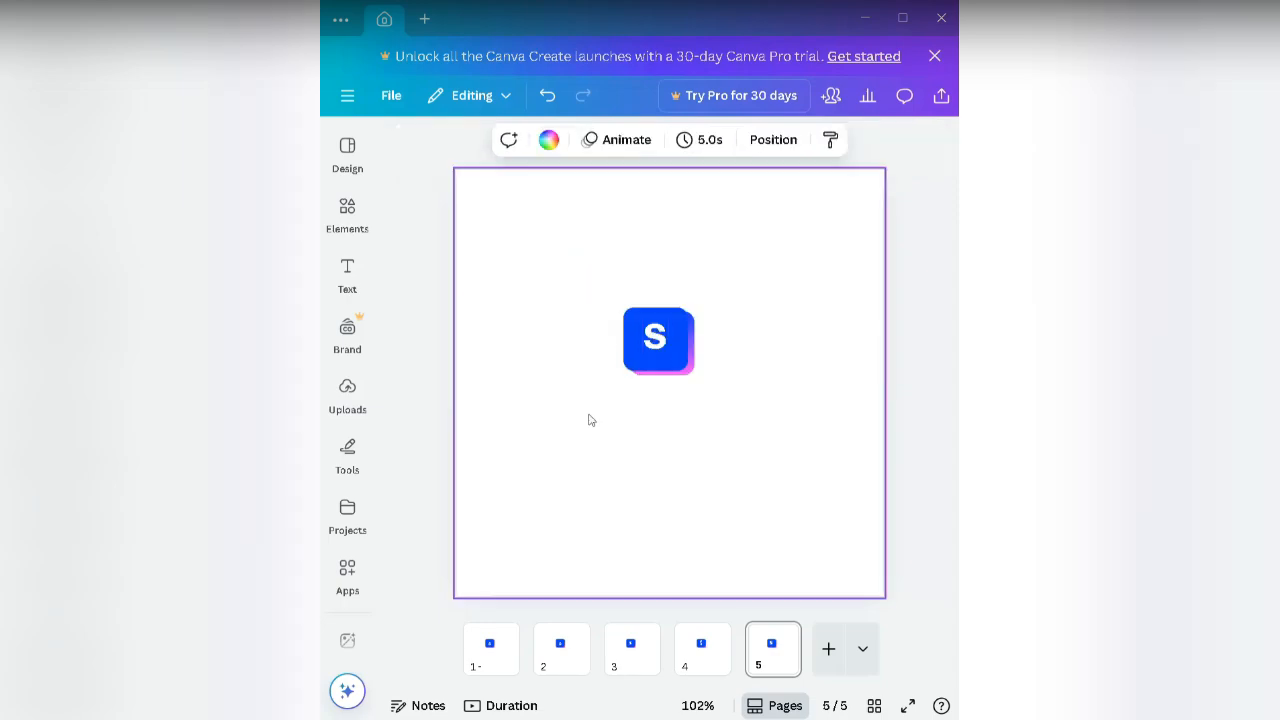
pyautogui.click(660, 341)
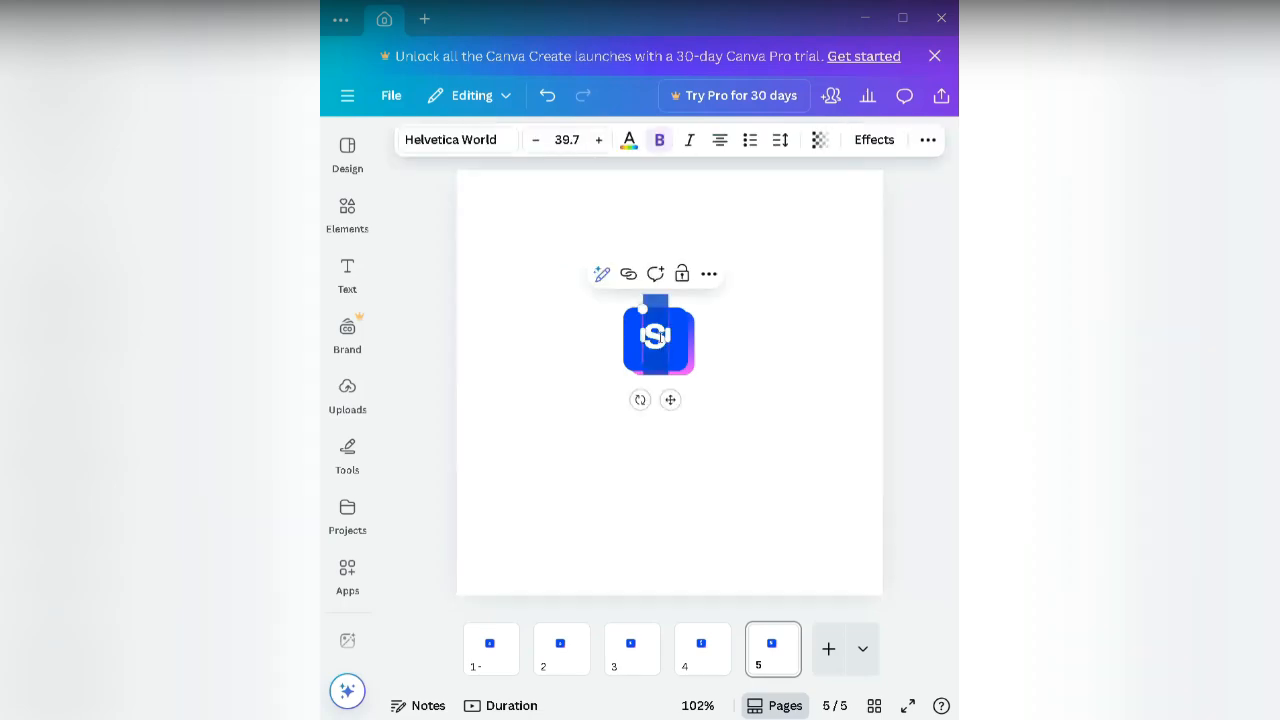
pyautogui.click(488, 145)
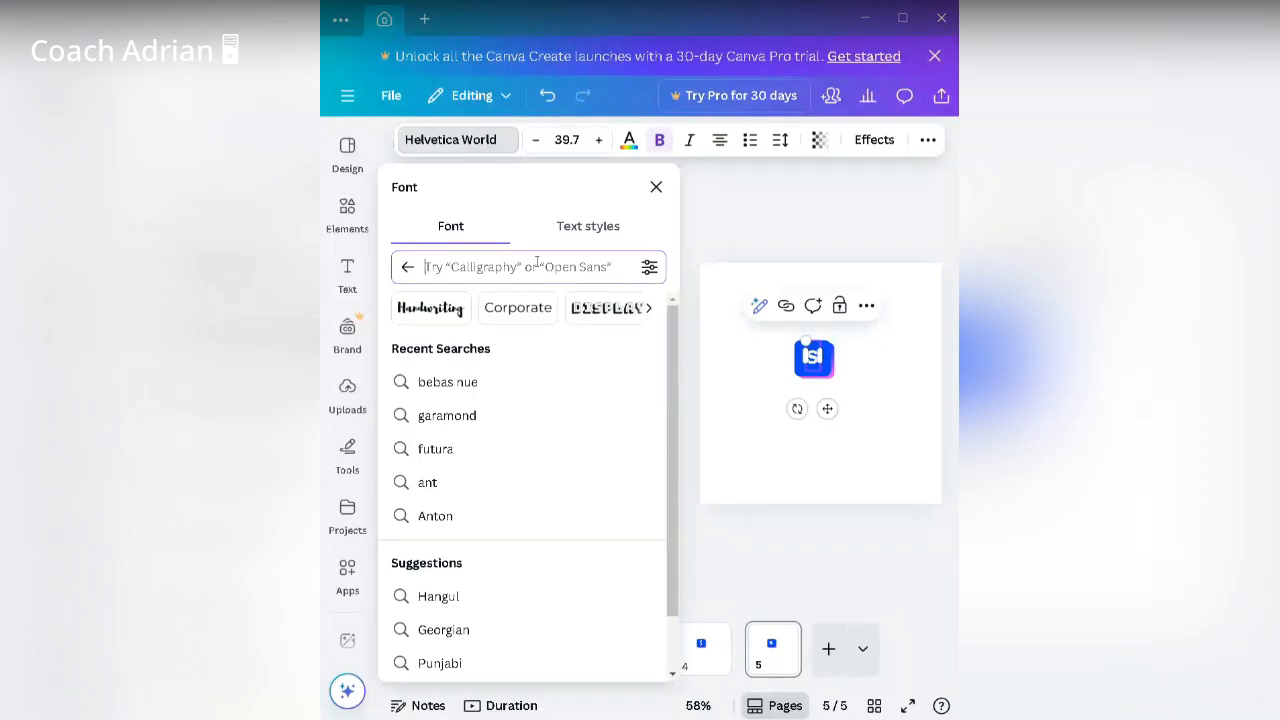
# Step: Pick the recent Anton search and apply Anton to the page 5 S
pyautogui.click(475, 516)
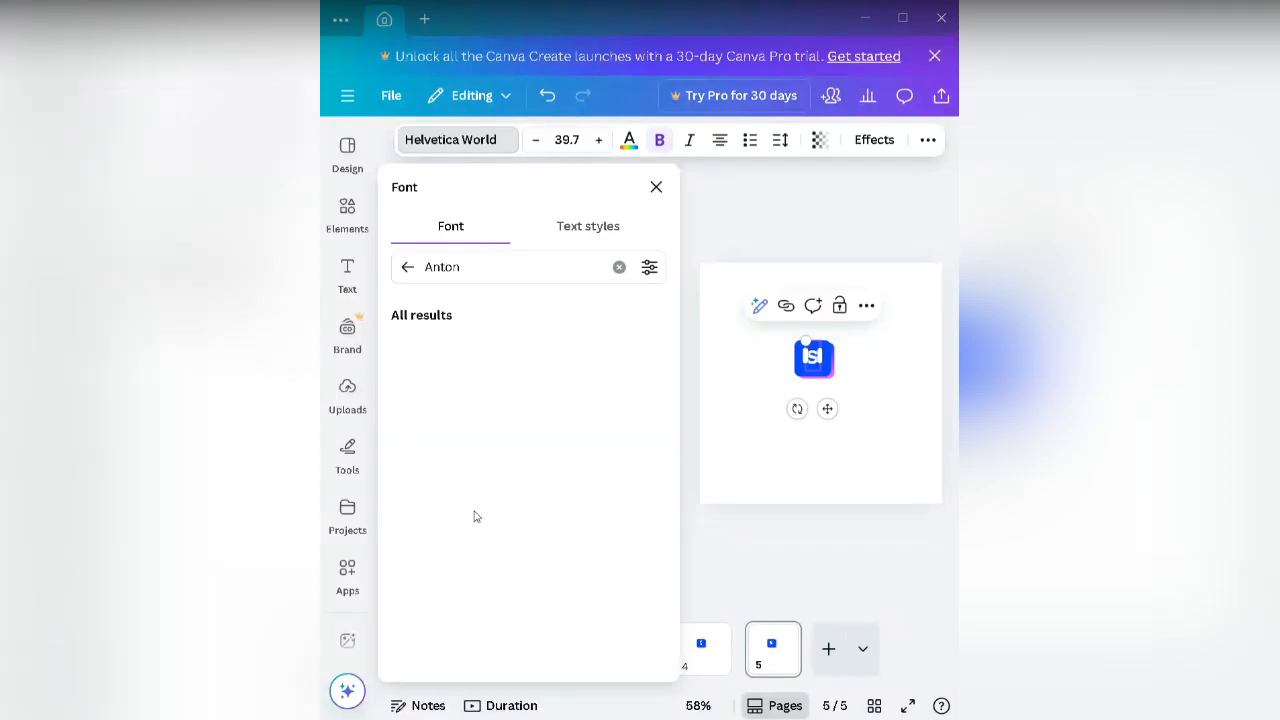
pyautogui.click(475, 347)
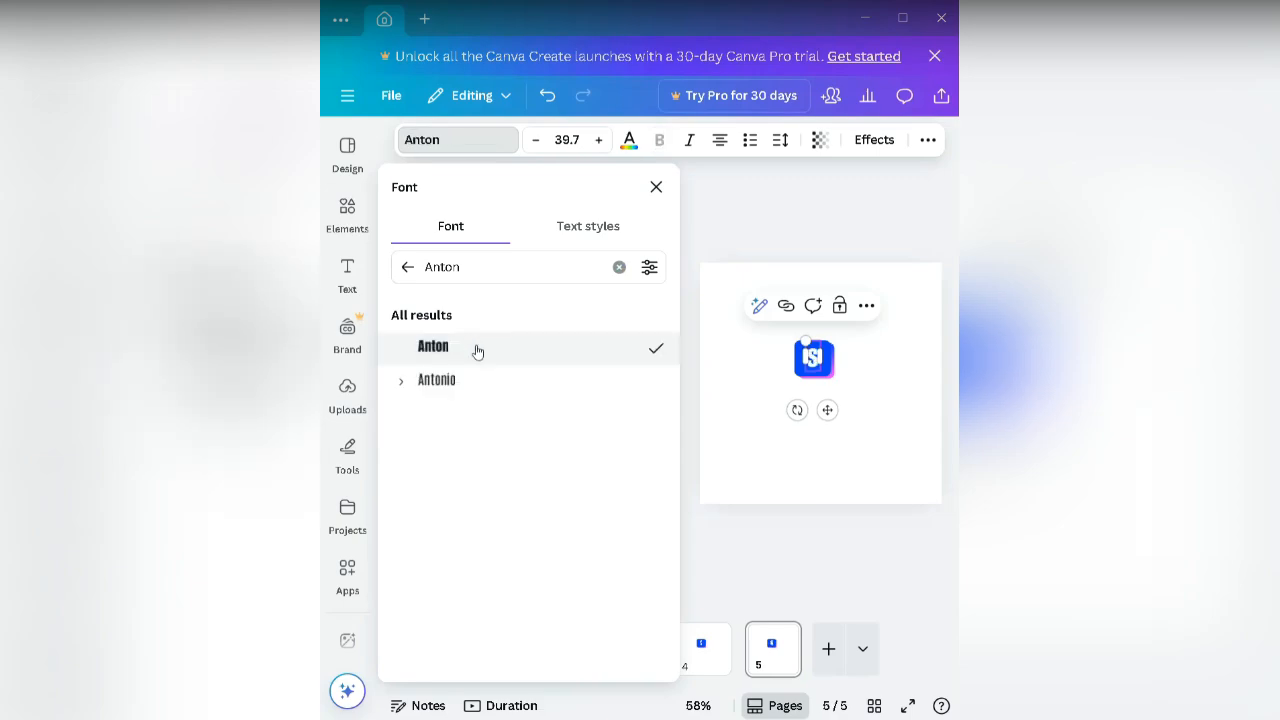
# Step: Move the black Anton S up and left, away from the blue square, then deselect it
pyautogui.click(687, 381)
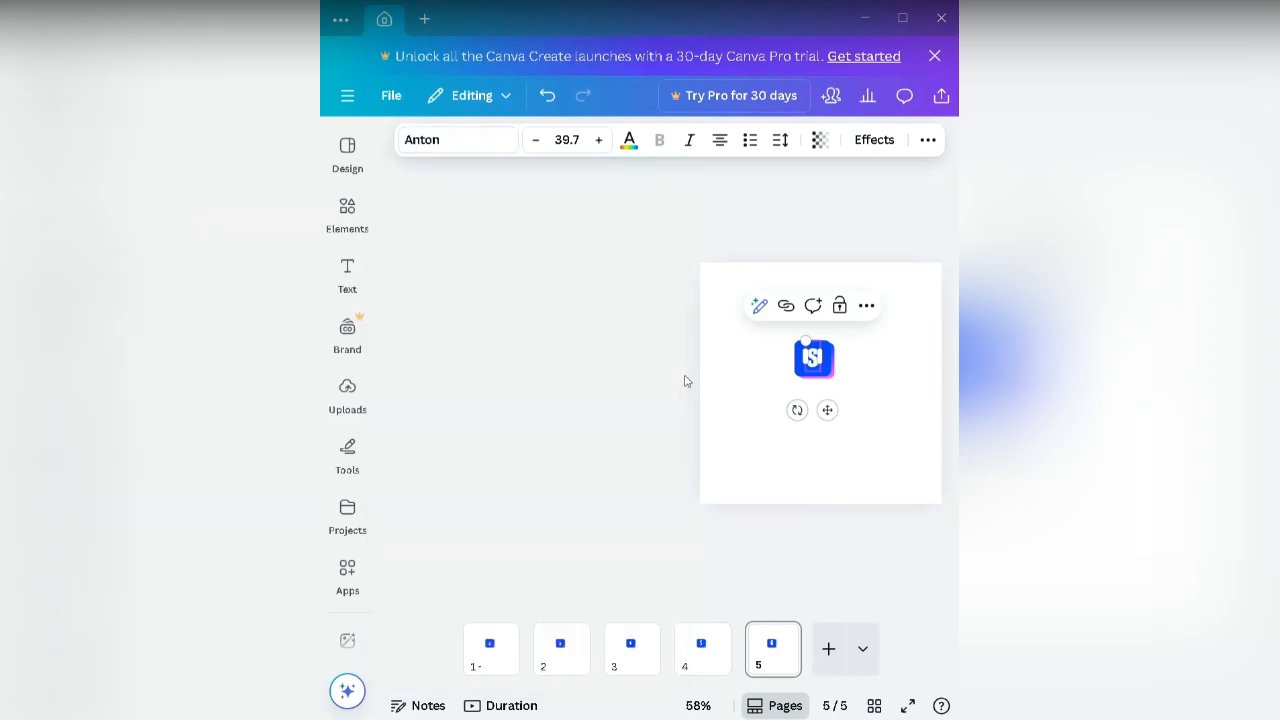
pyautogui.click(728, 329)
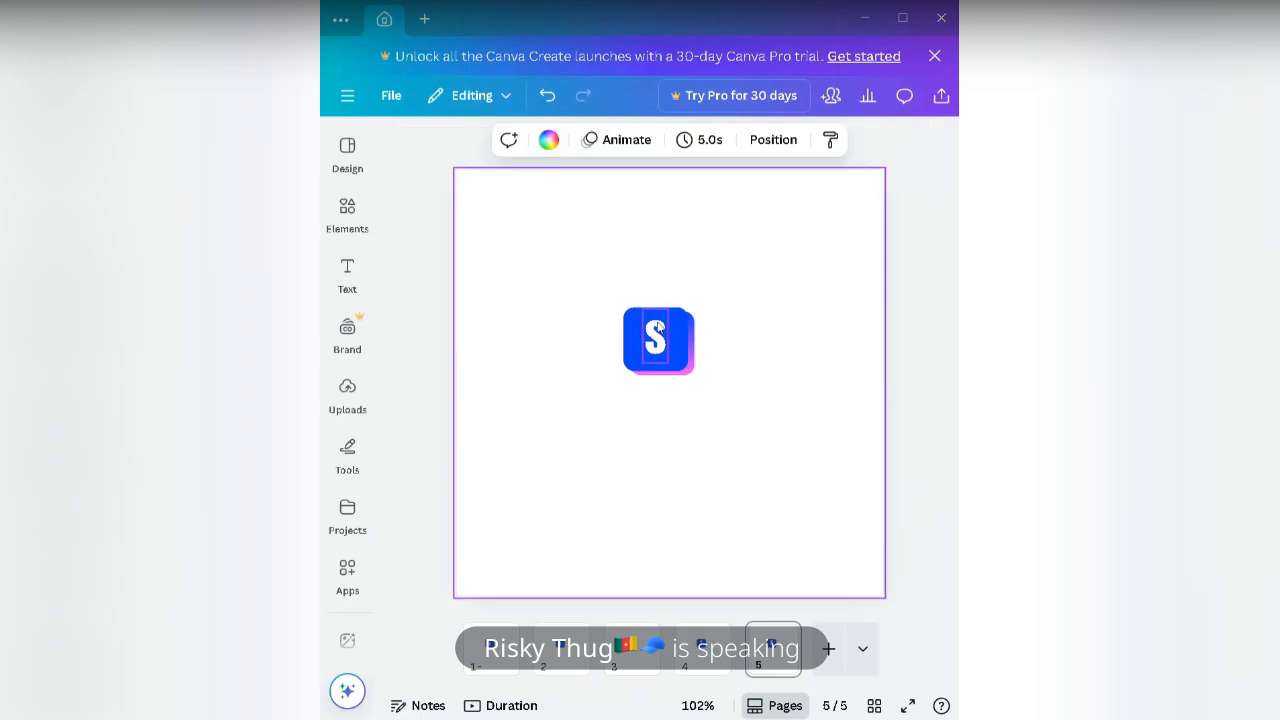
pyautogui.click(659, 328)
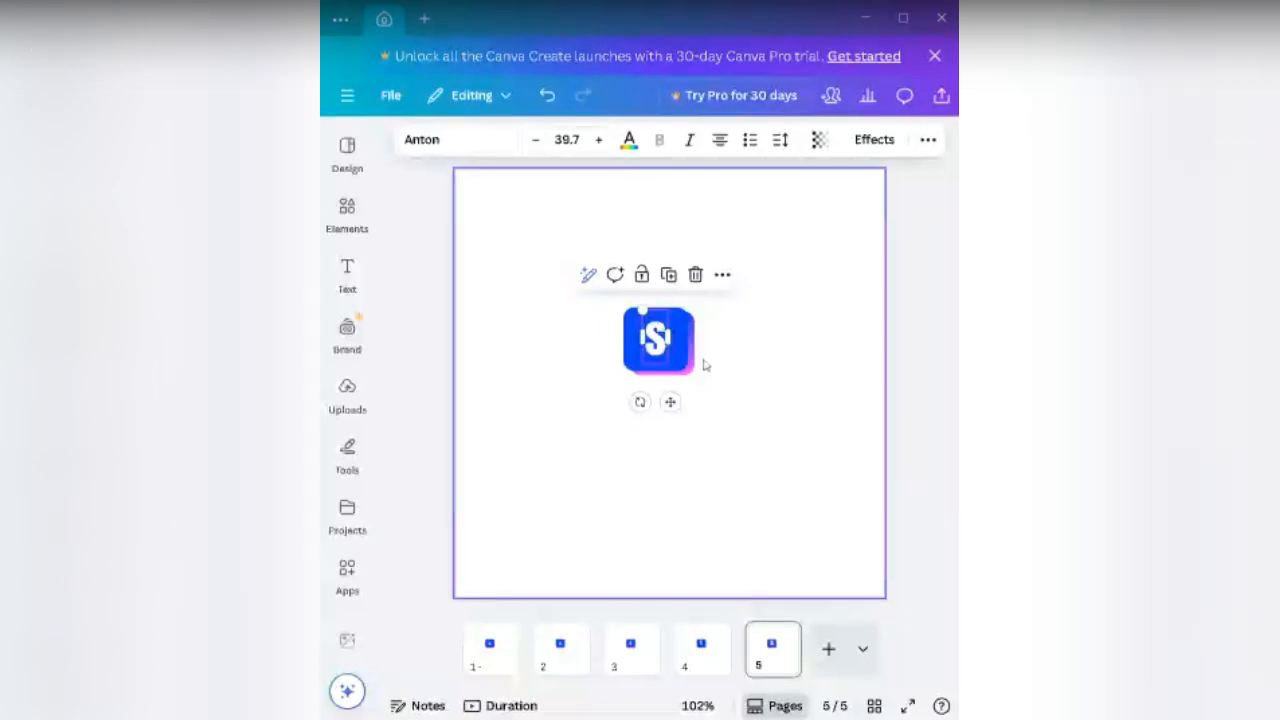
pyautogui.moveTo(671, 401); pyautogui.dragTo(594, 335)
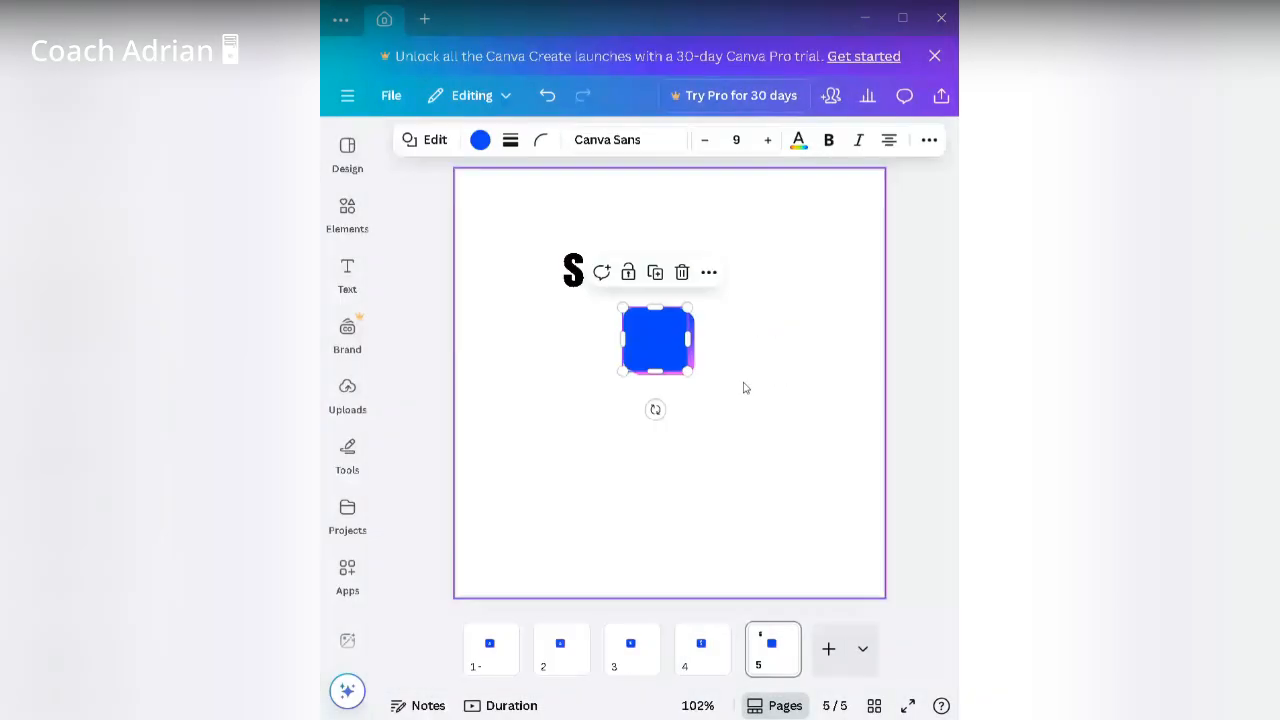
pyautogui.click(744, 388)
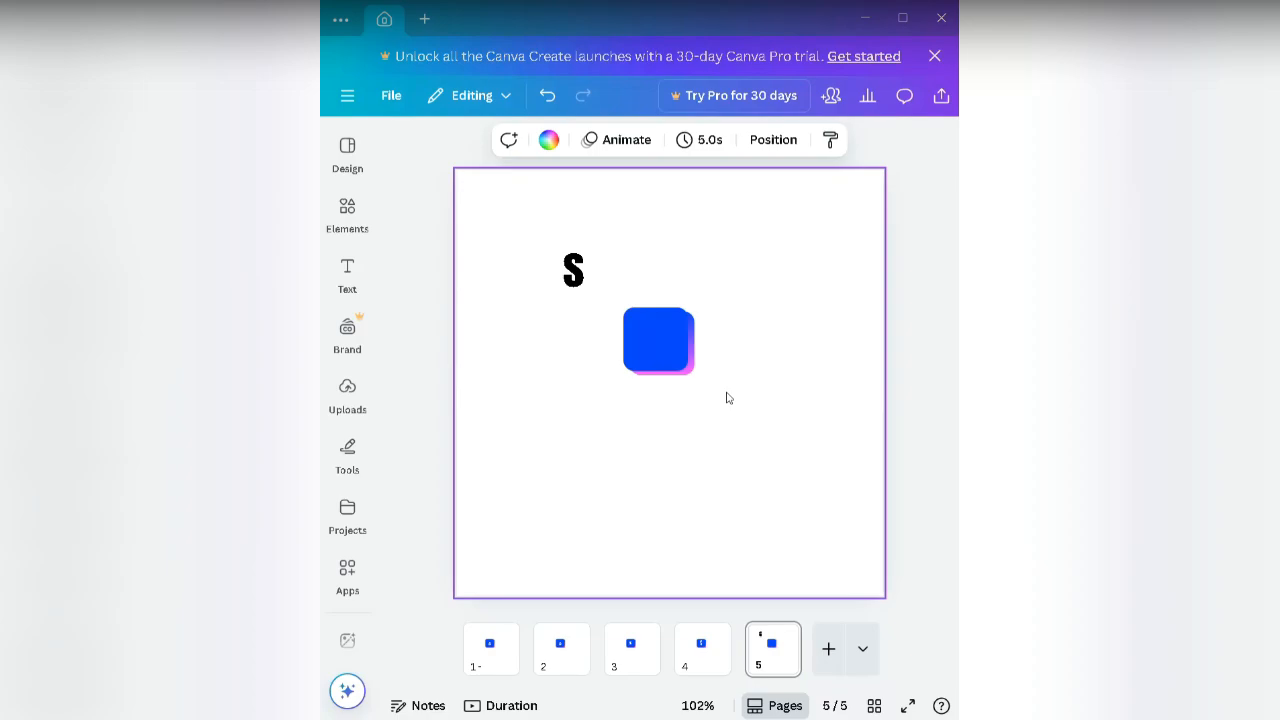
# Step: Search fonts for 'helvetica' and add three size-12 Helvetica World text lines below the blue square
pyautogui.click(347, 272)
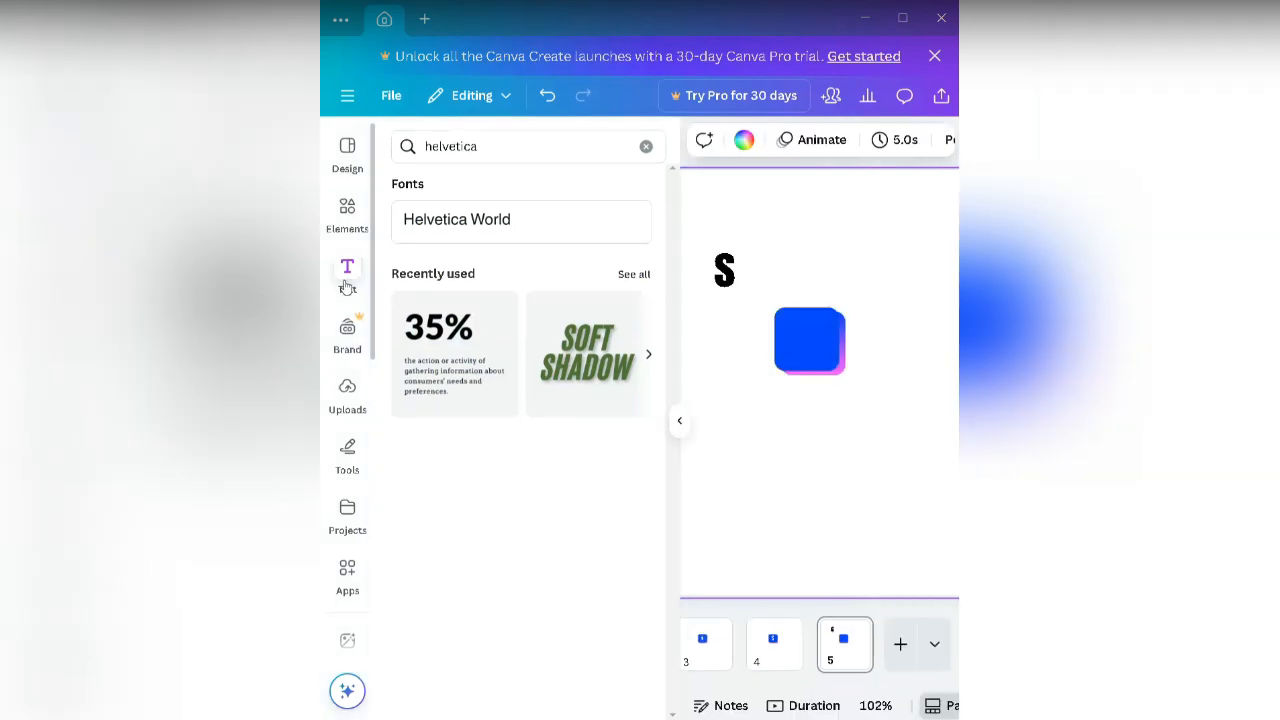
pyautogui.click(646, 146)
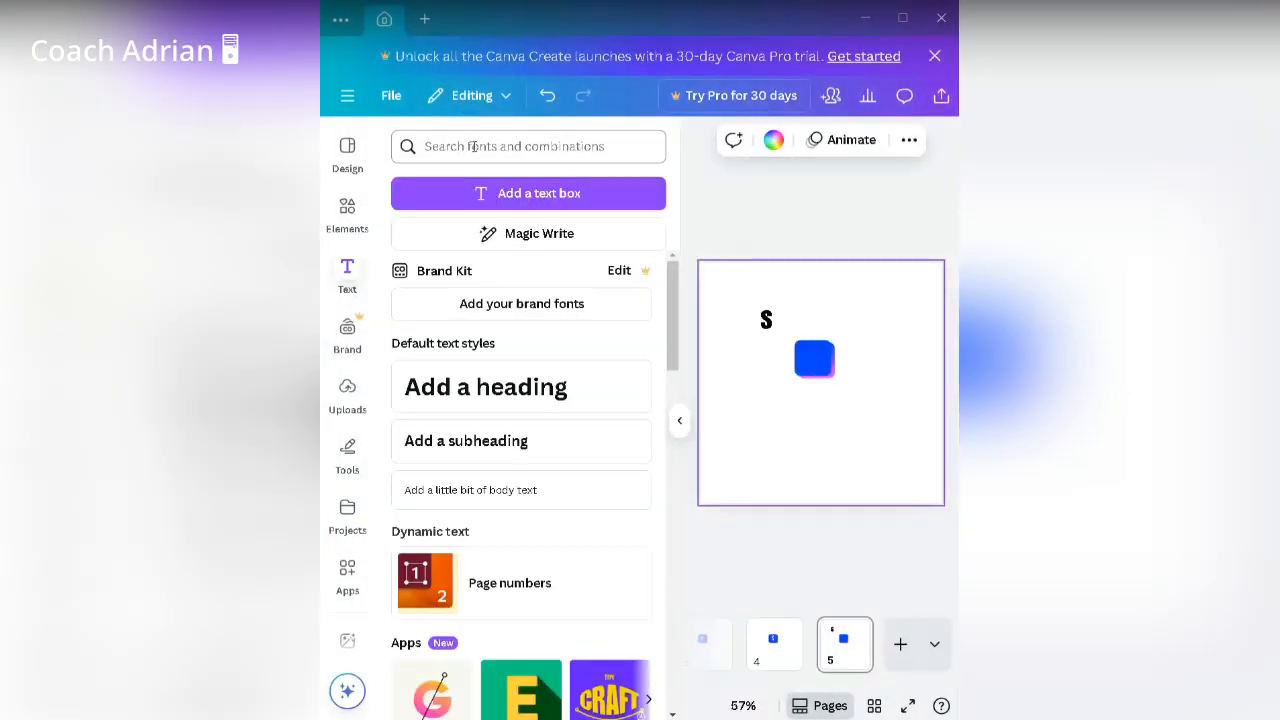
pyautogui.click(474, 146)
pyautogui.write('he')
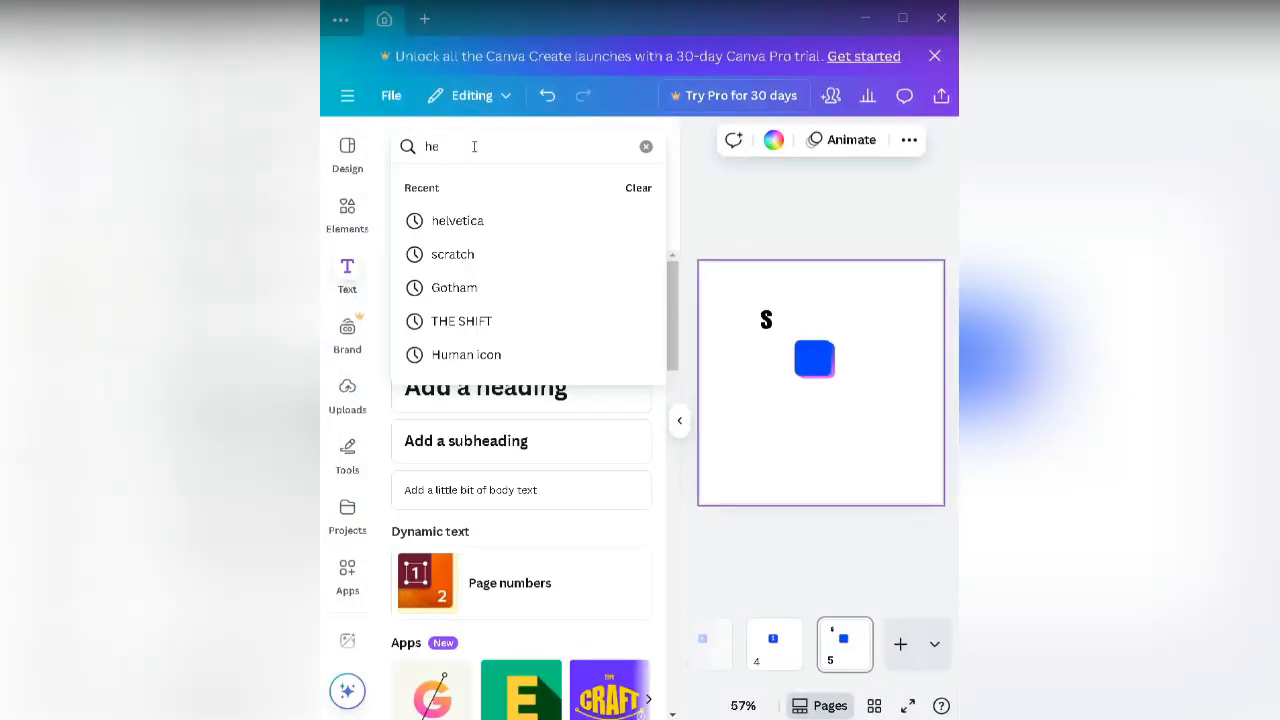
pyautogui.write('lvetica')
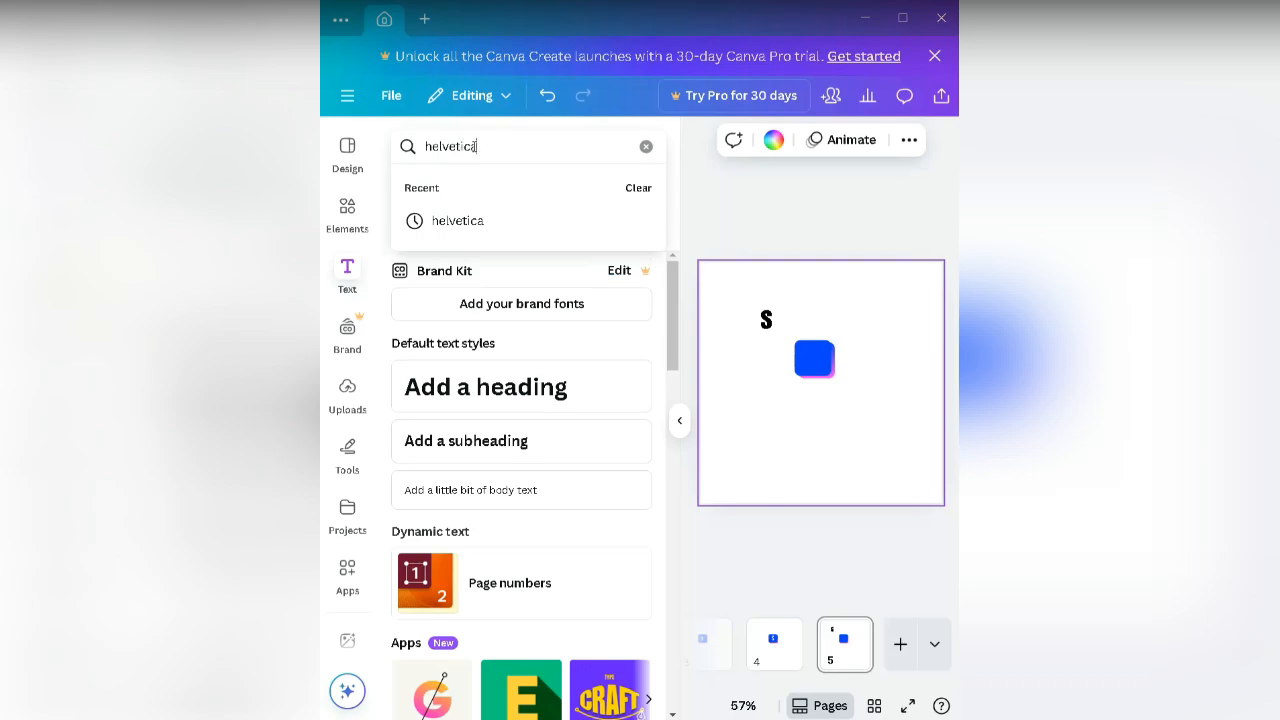
pyautogui.press('BackSpace')
pyautogui.press('Return')
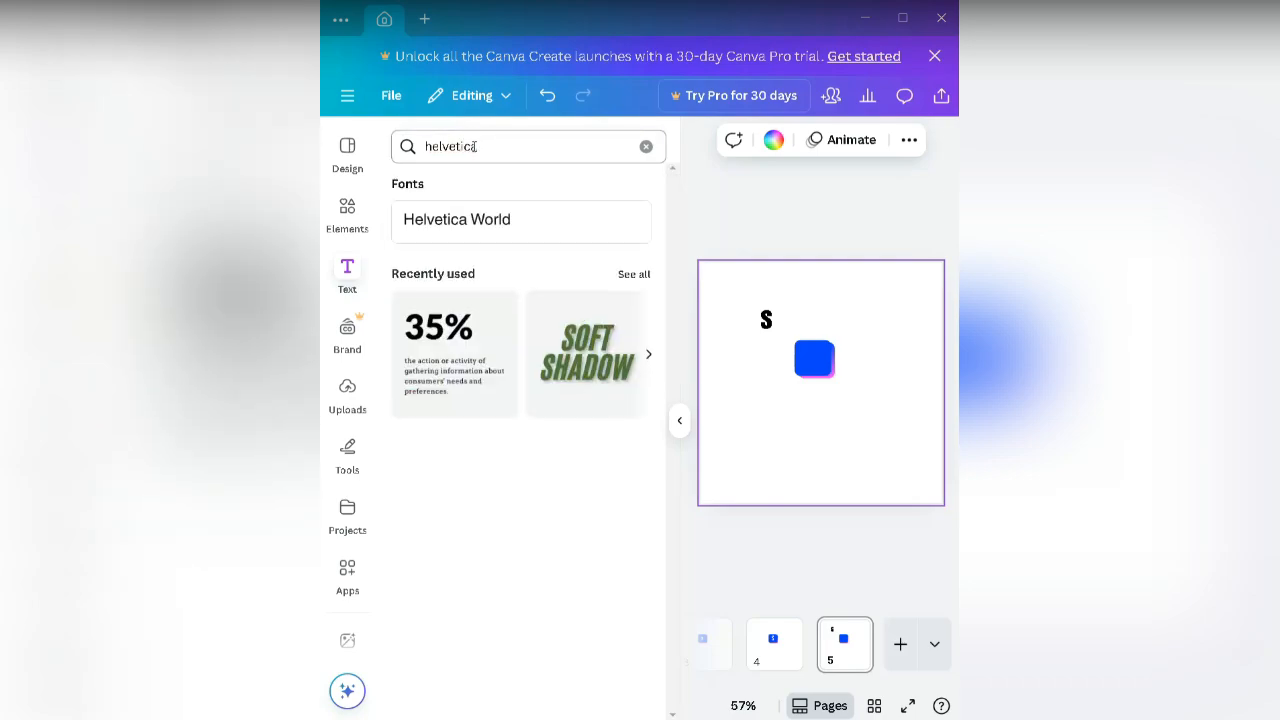
pyautogui.click(508, 219)
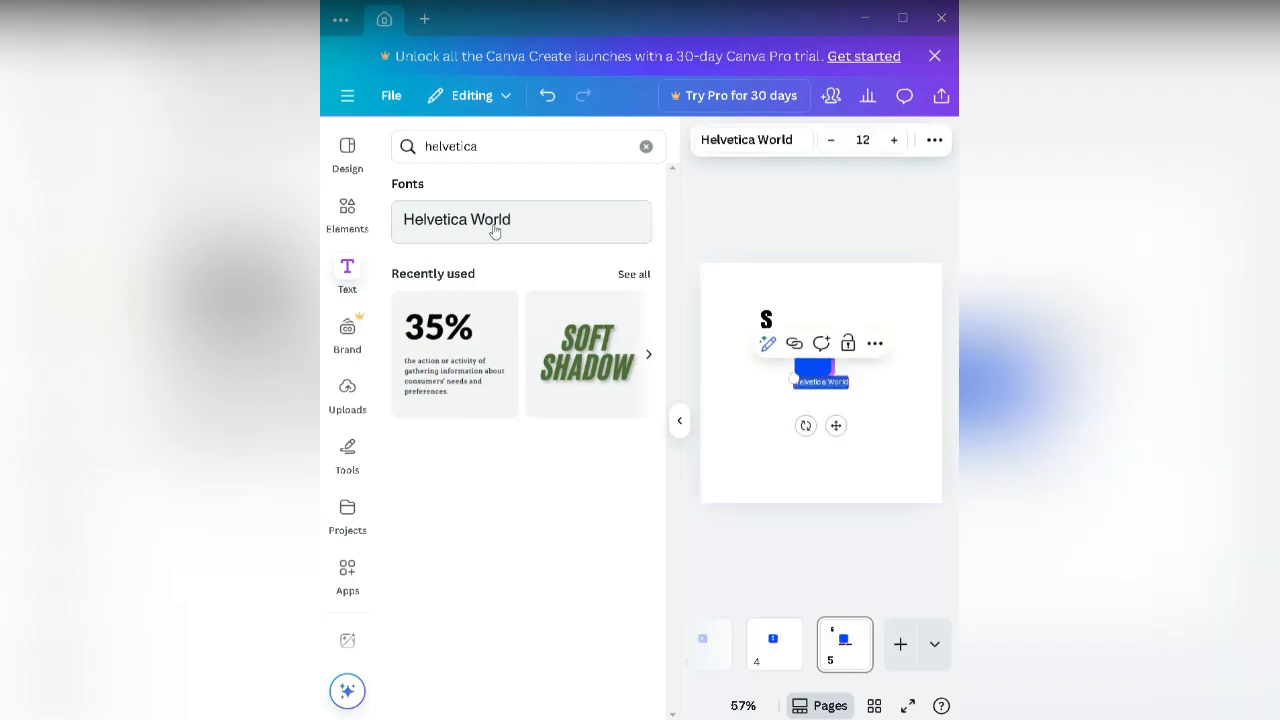
pyautogui.doubleClick(546, 228)
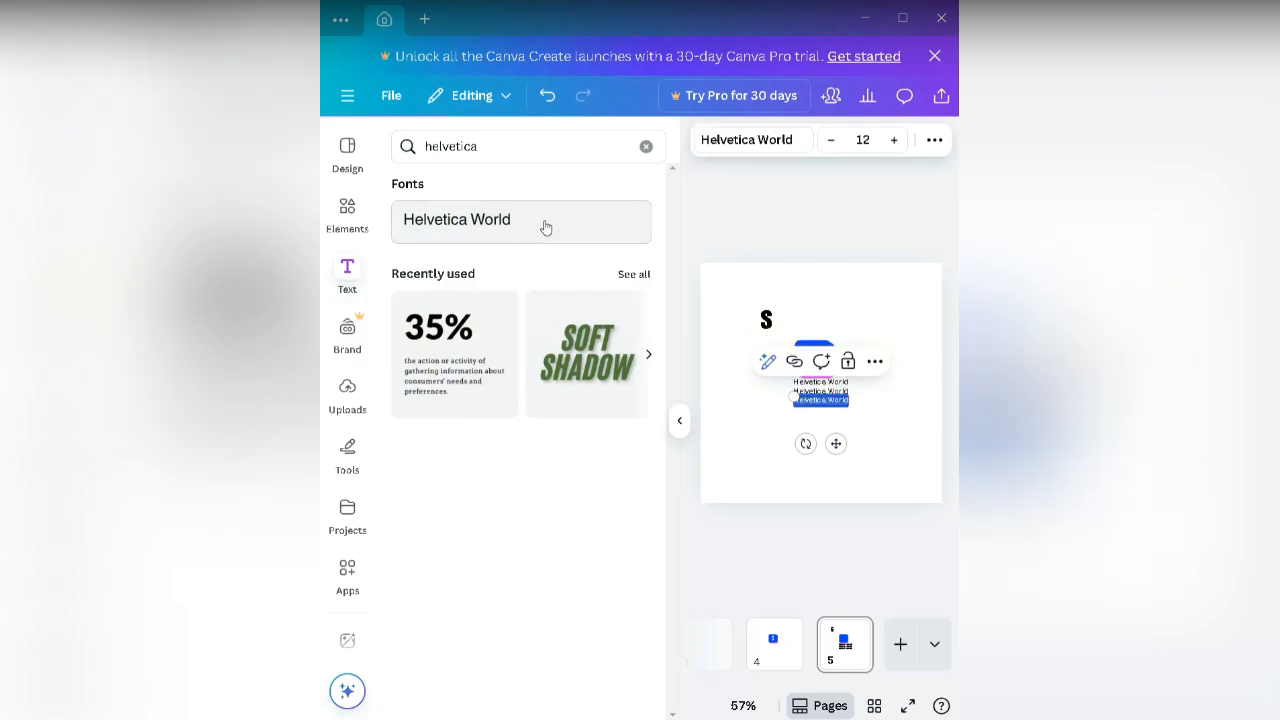
pyautogui.click(679, 420)
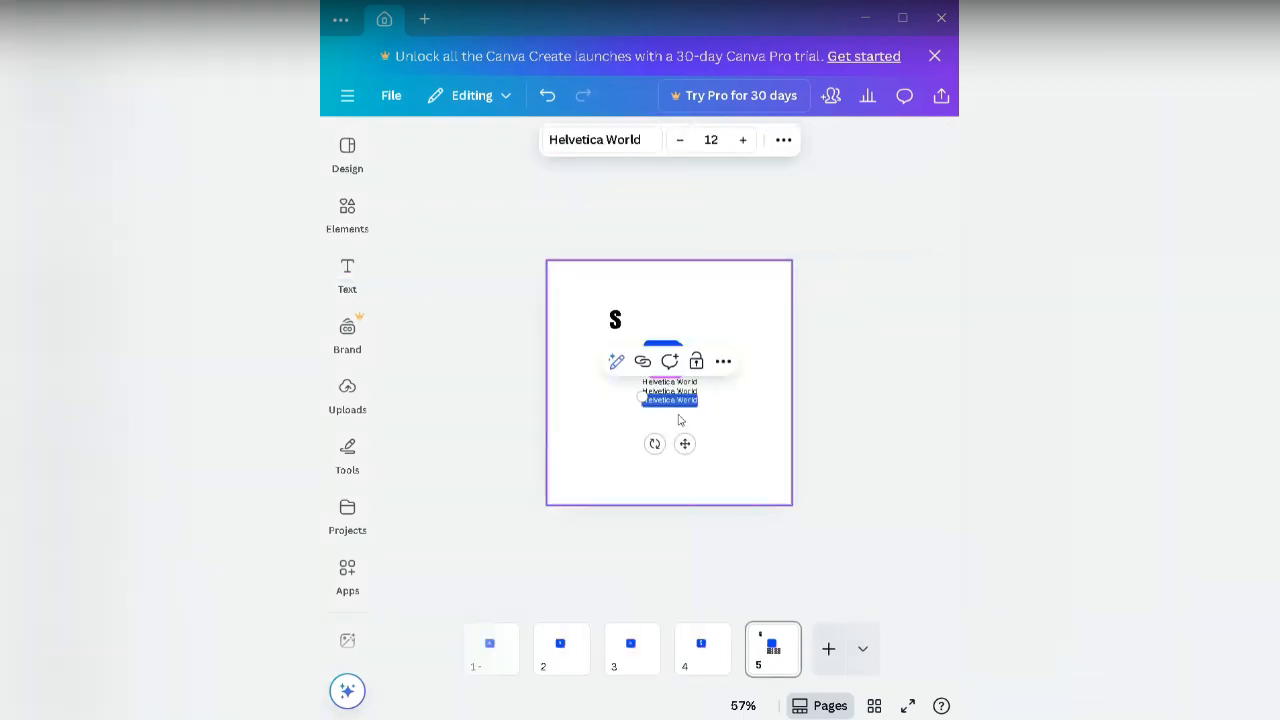
# Step: Replace the third Helvetica World line's text with 's'
pyautogui.click(734, 407)
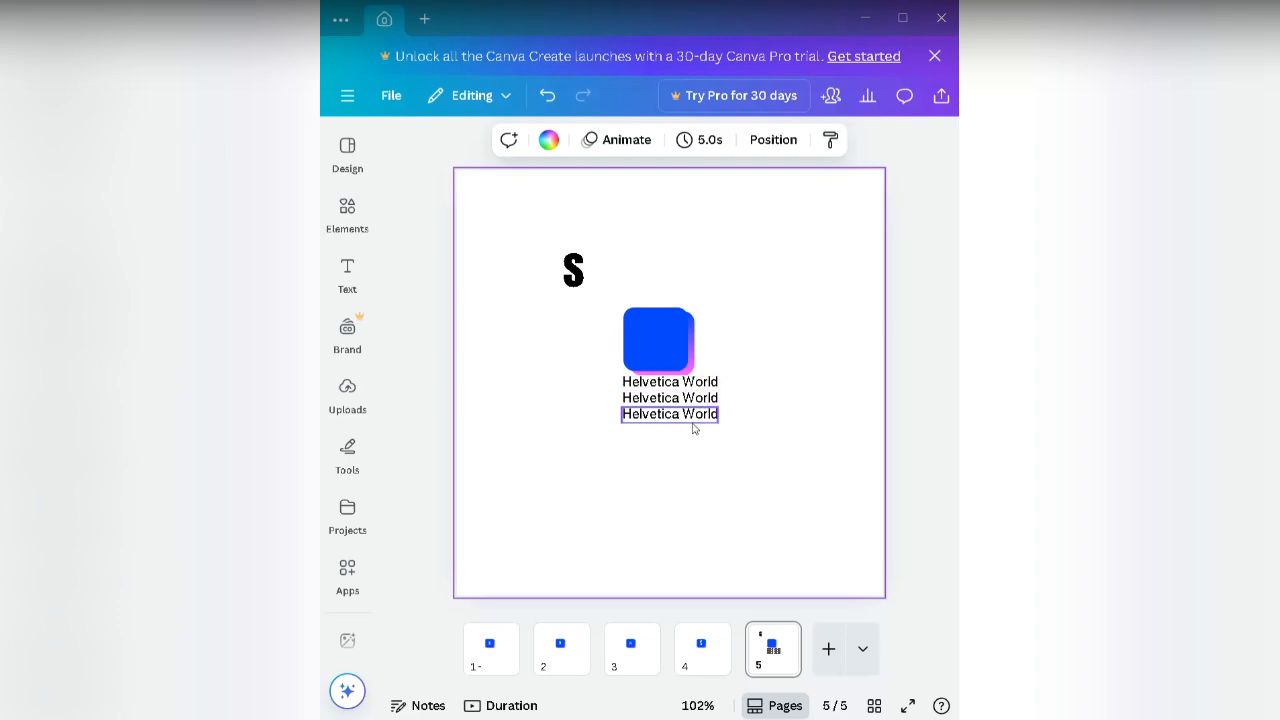
pyautogui.doubleClick(693, 418)
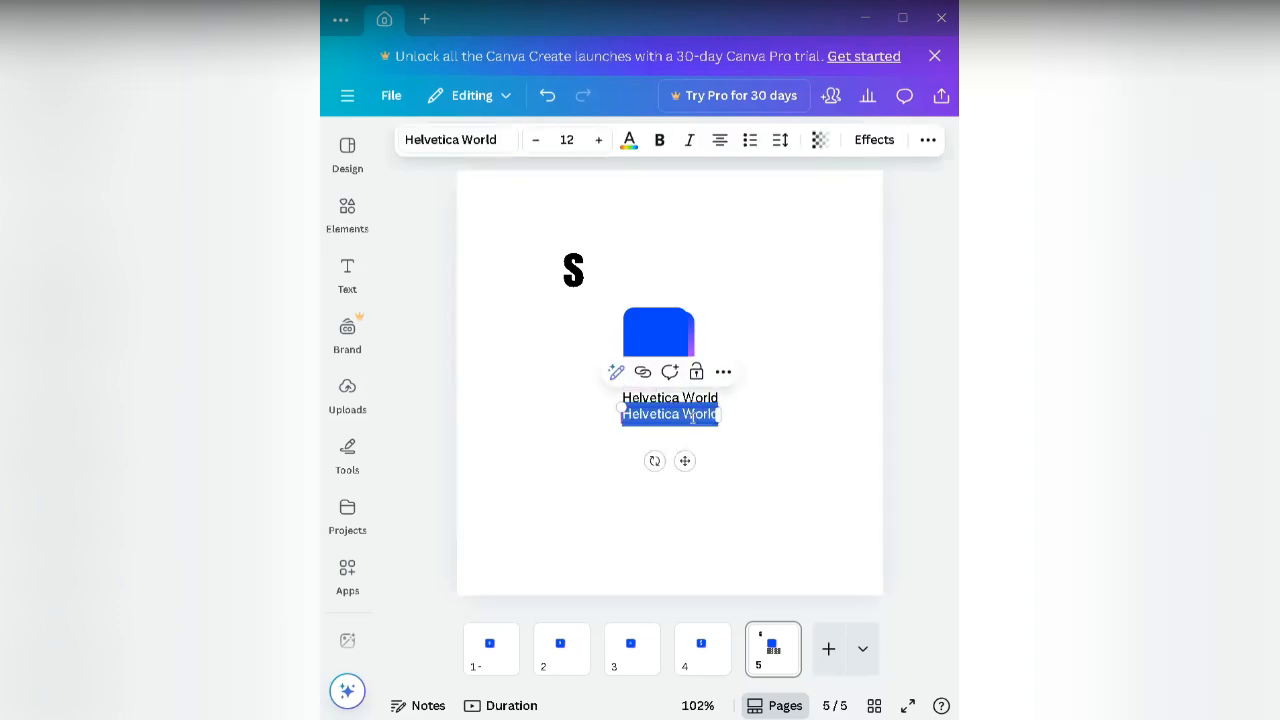
pyautogui.write('s')
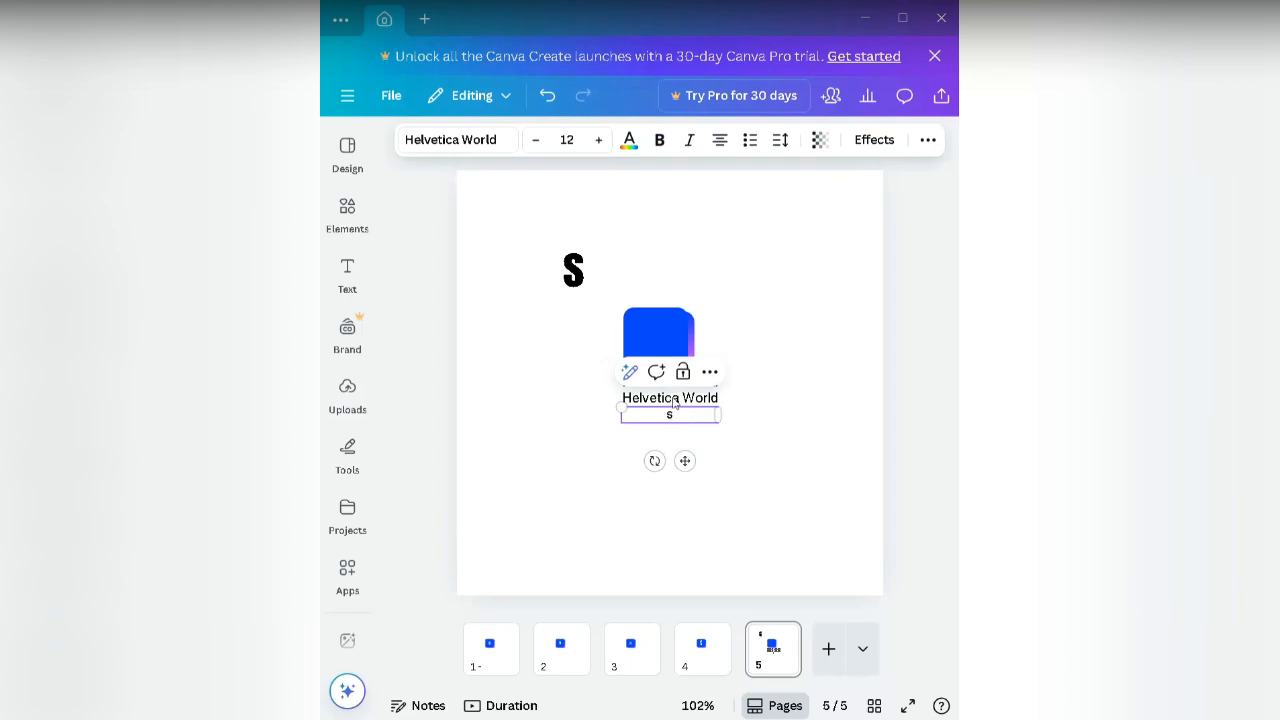
# Step: Delete the other two Helvetica World lines and enlarge the S box to size 39.7
pyautogui.click(668, 396)
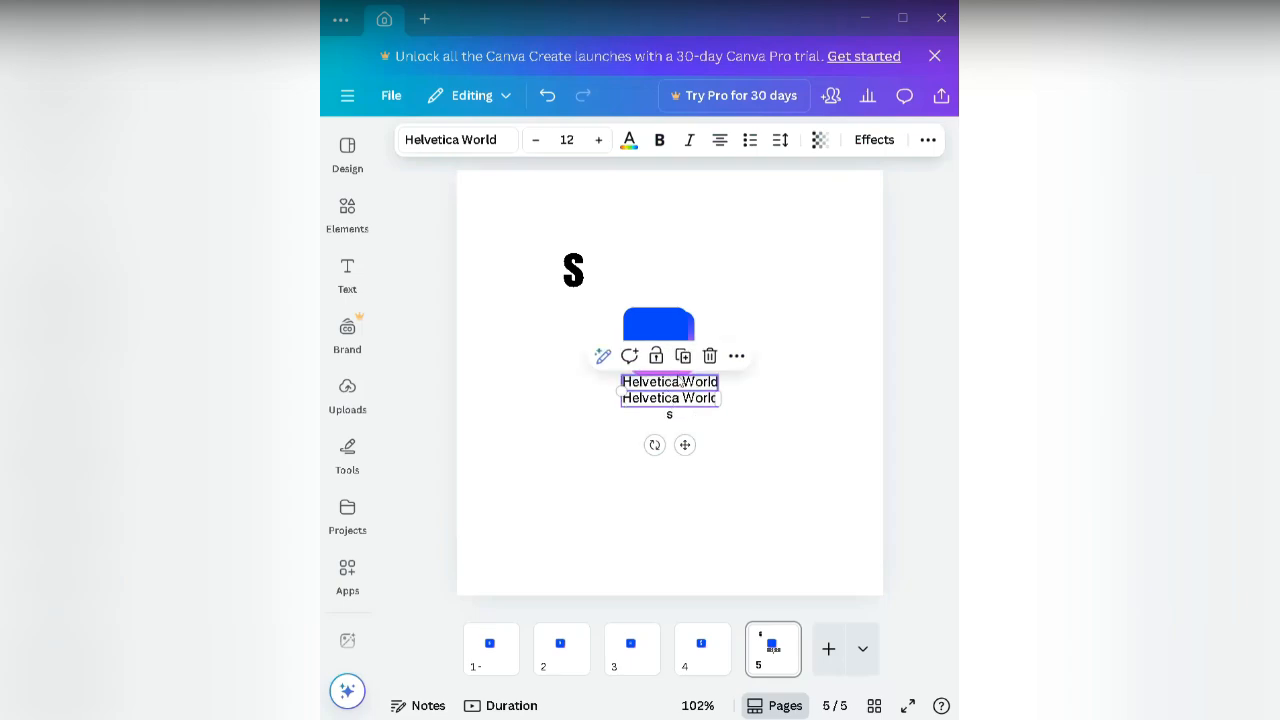
pyautogui.click(710, 355)
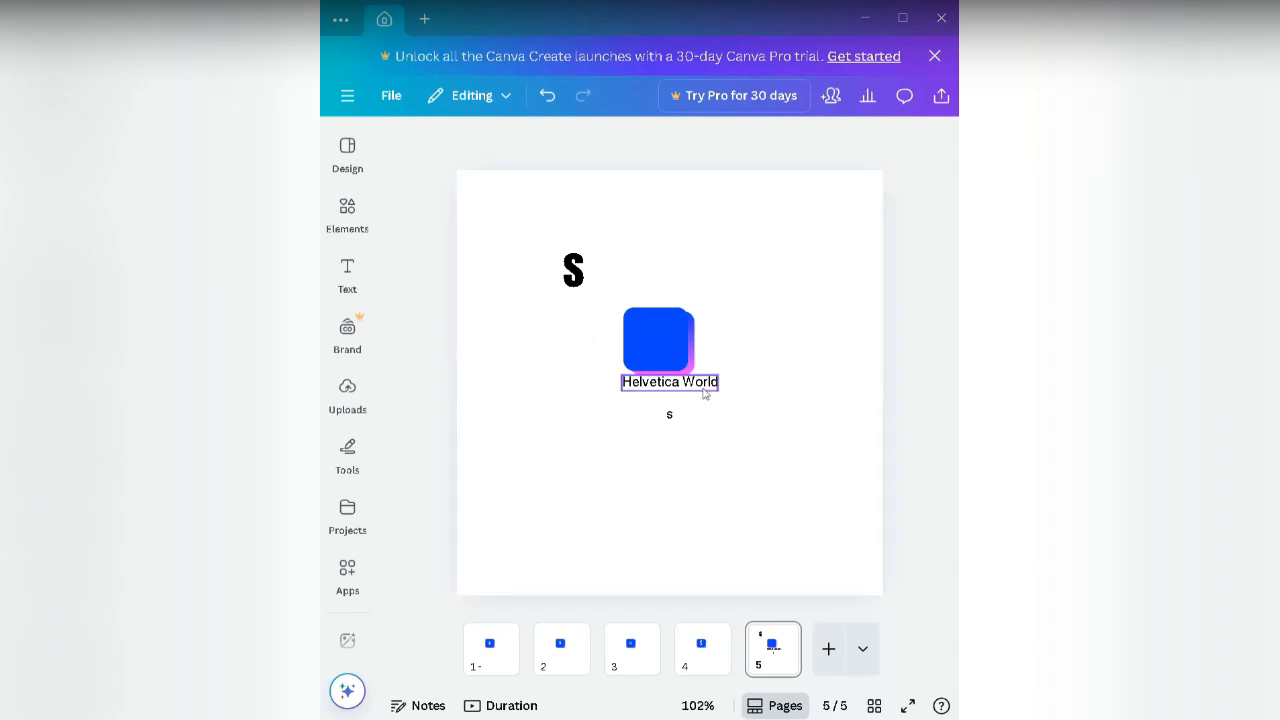
pyautogui.click(705, 391)
pyautogui.click(710, 340)
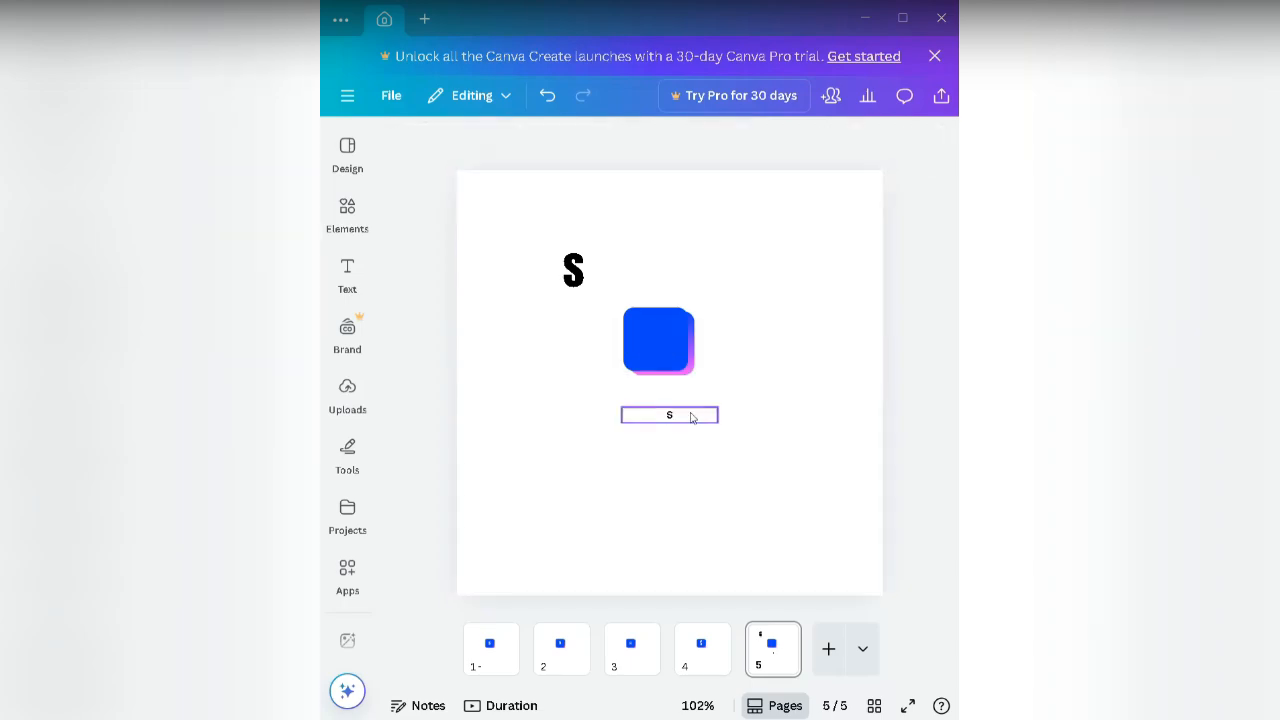
pyautogui.click(685, 416)
pyautogui.moveTo(720, 415); pyautogui.dragTo(613, 415)
# Step: Make the Helvetica World S bold
pyautogui.doubleClick(602, 389)
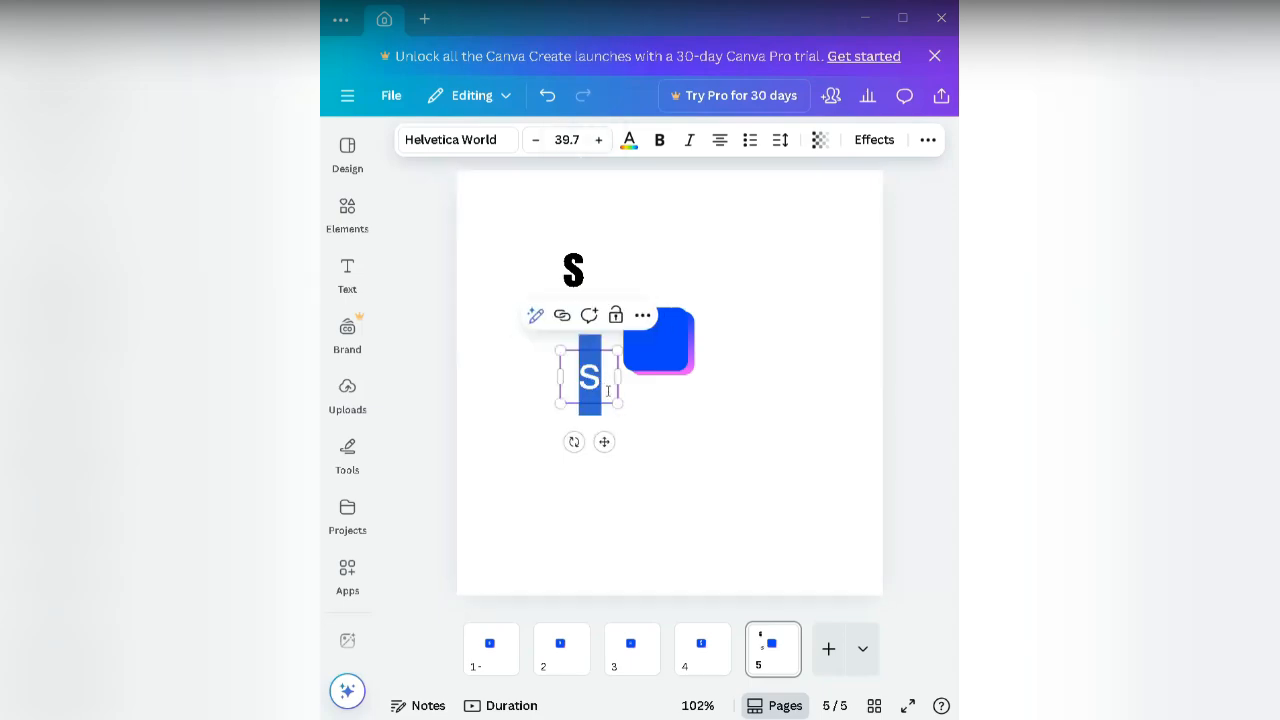
pyautogui.click(607, 390)
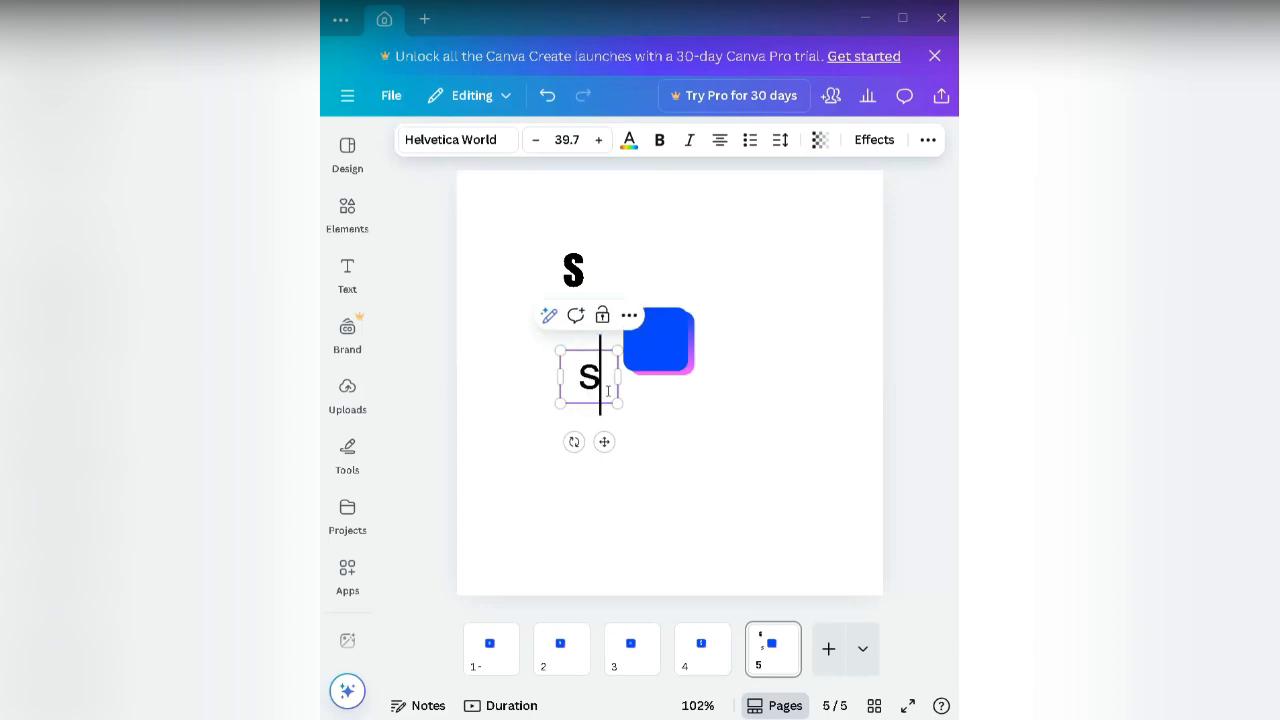
pyautogui.doubleClick(607, 390)
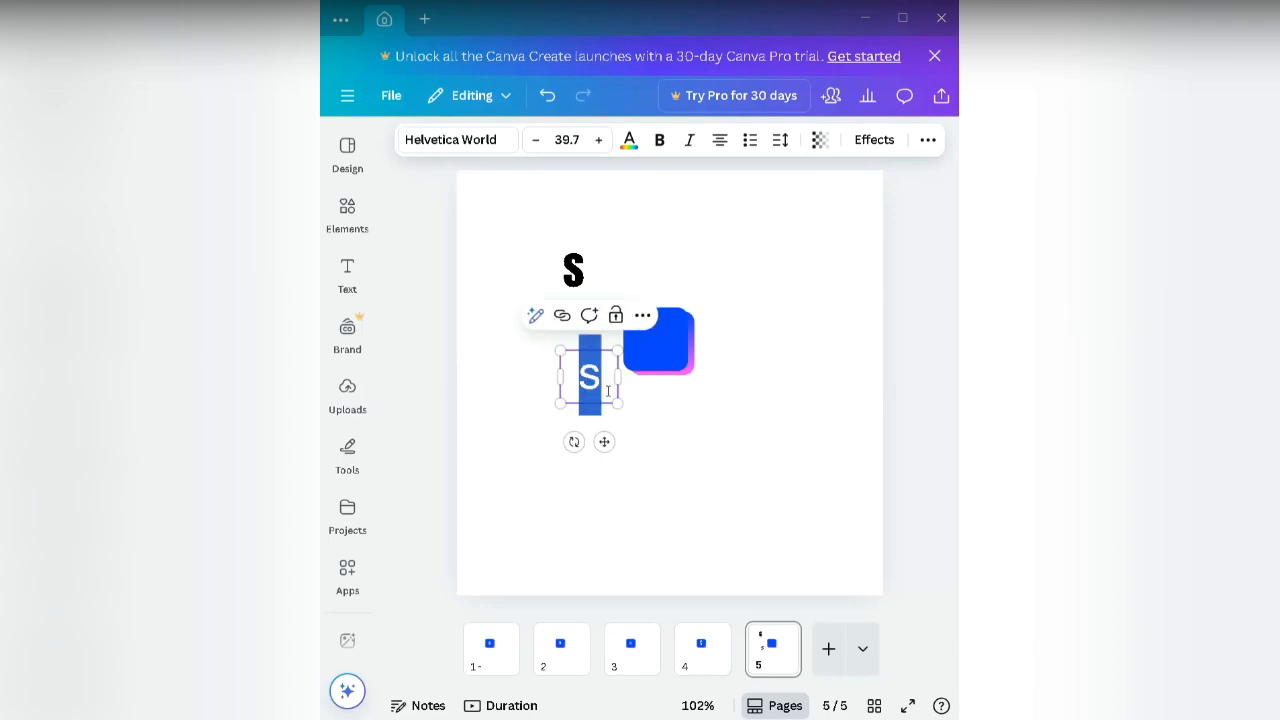
pyautogui.click(658, 144)
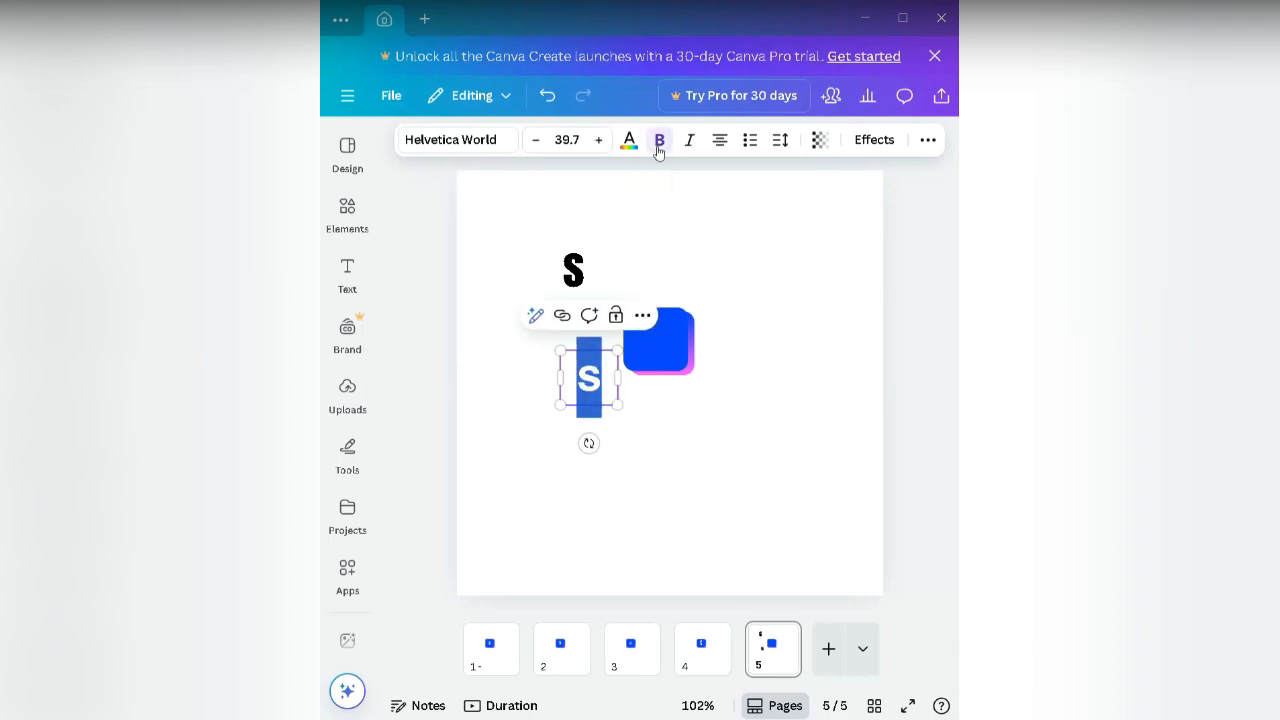
pyautogui.click(731, 384)
# Step: Move the bold Helvetica World S onto the centre of the blue rounded square
pyautogui.click(596, 387)
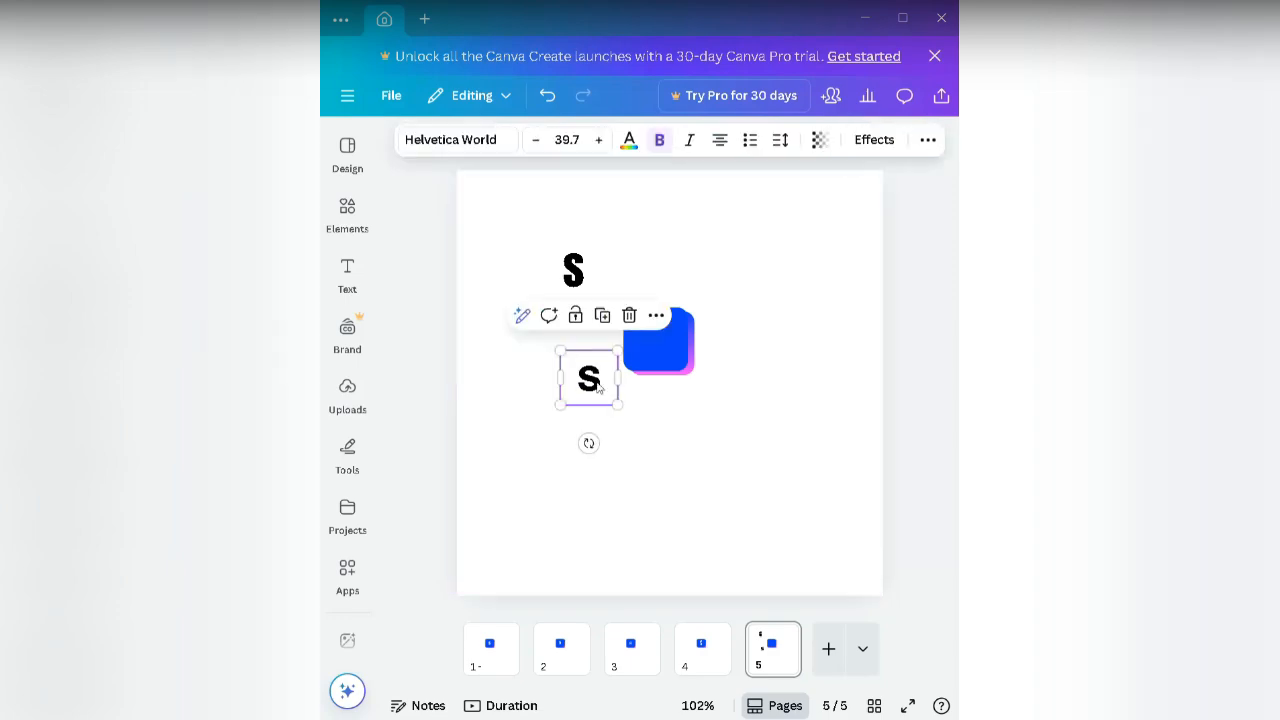
pyautogui.moveTo(612, 368); pyautogui.dragTo(658, 343)
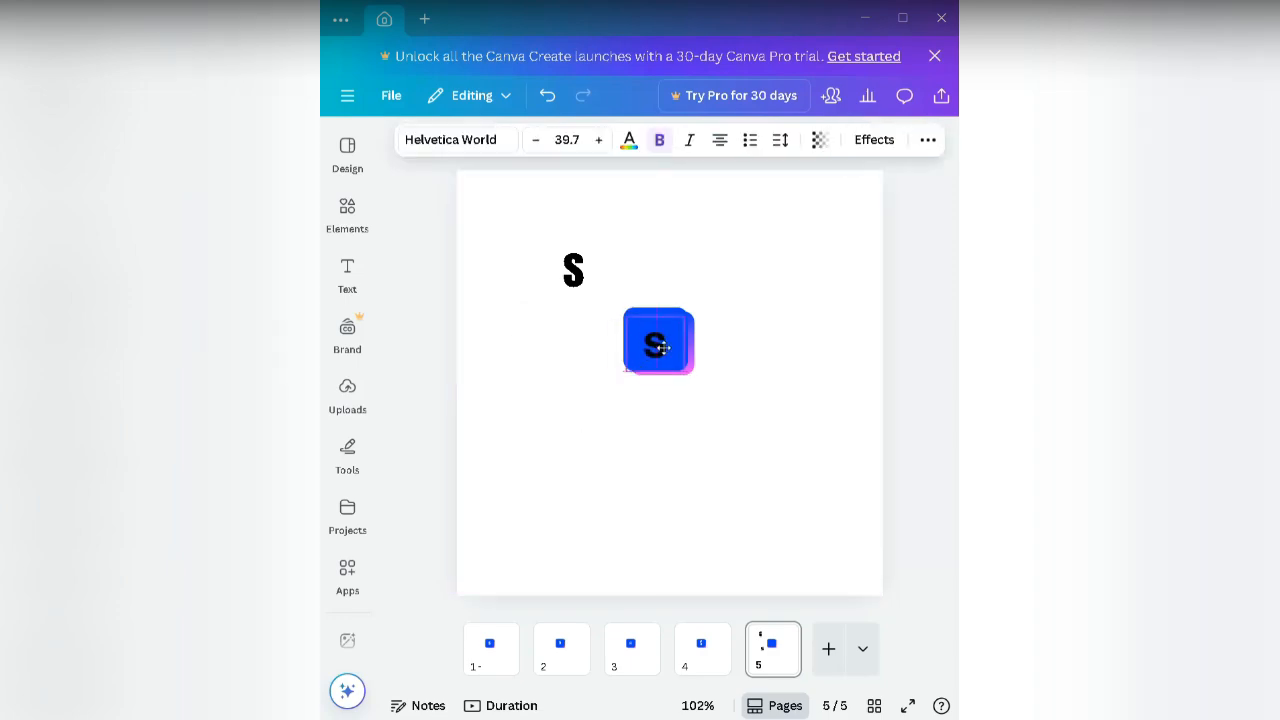
pyautogui.click(720, 364)
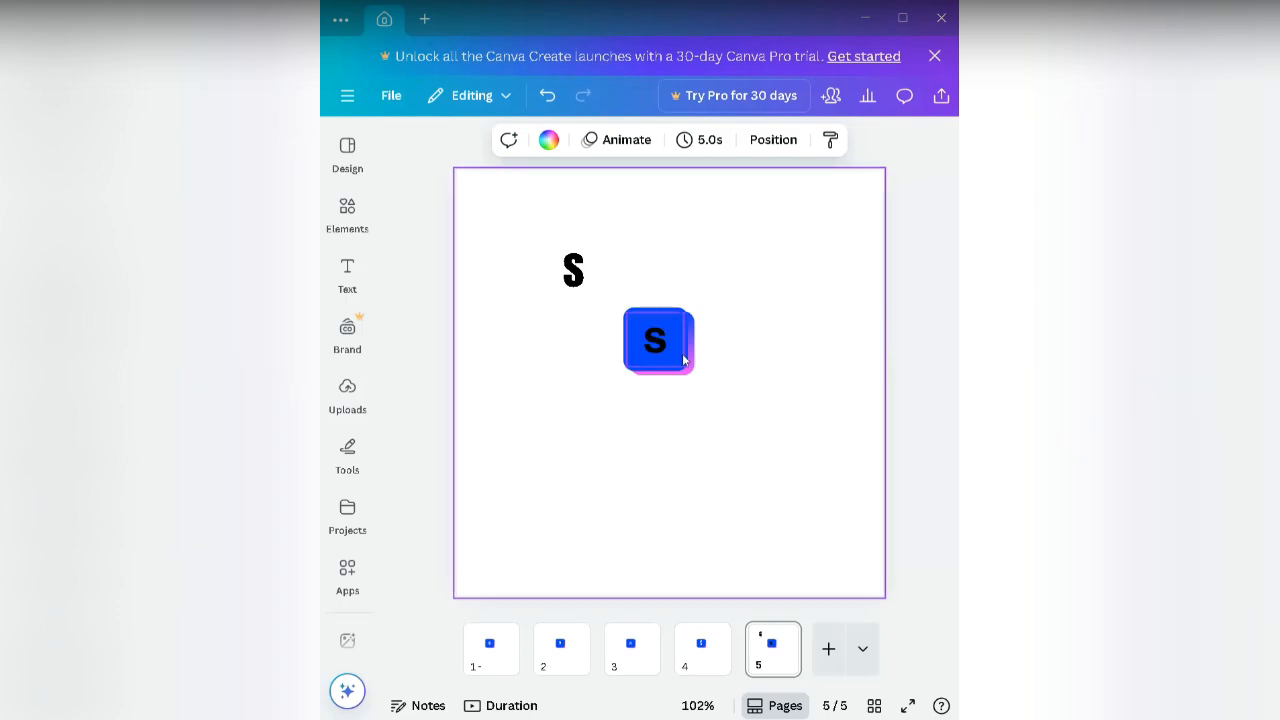
pyautogui.click(681, 352)
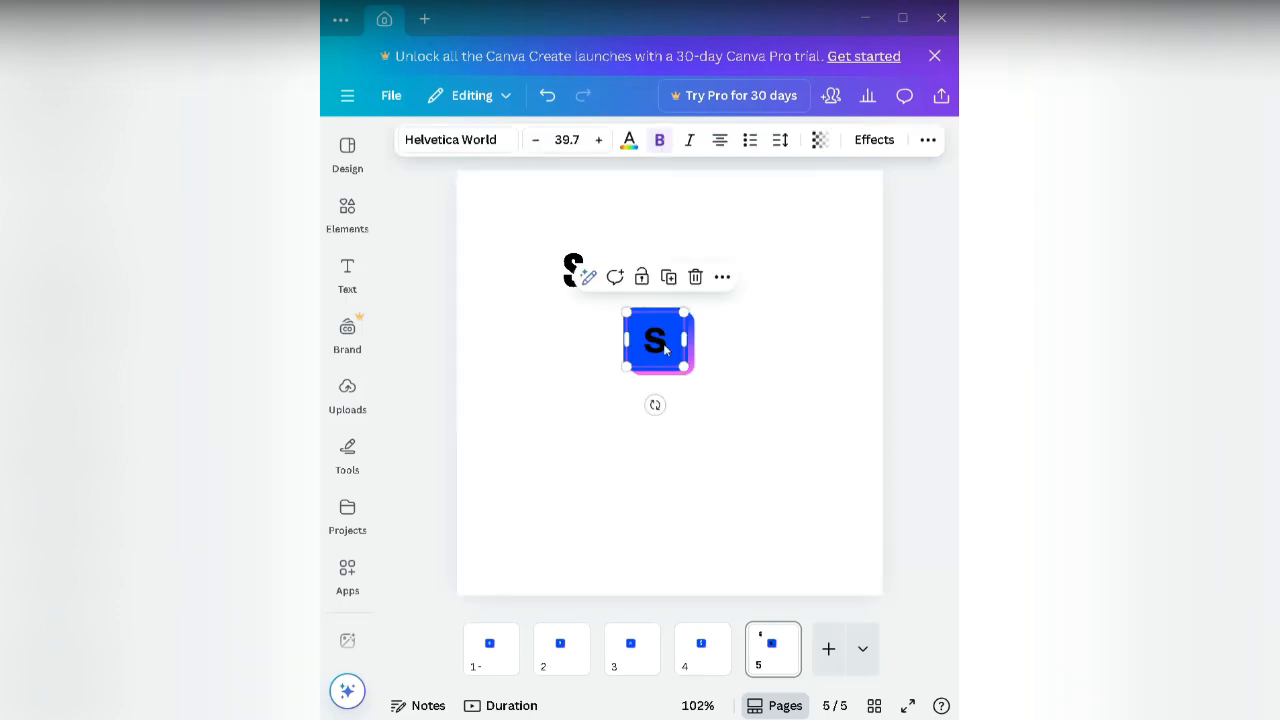
# Step: Delete the bold Helvetica World S and centre the black Anton S on the blue square
pyautogui.click(695, 277)
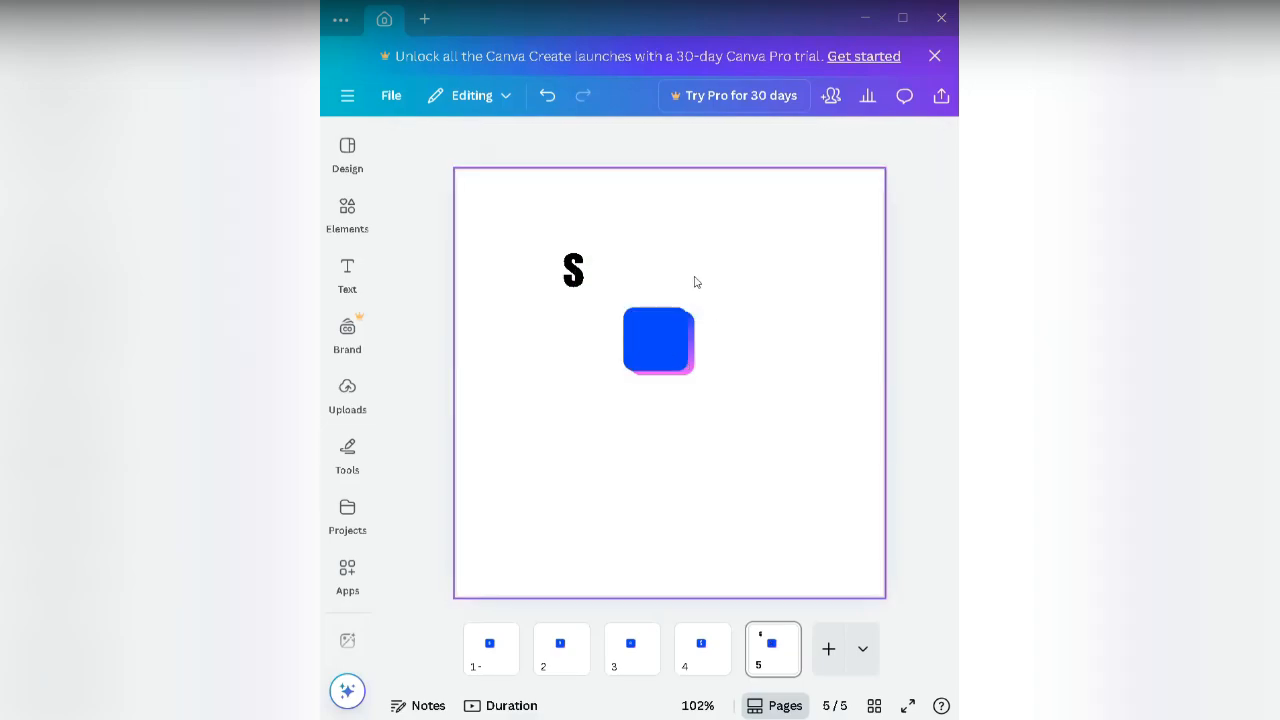
pyautogui.click(581, 279)
pyautogui.moveTo(588, 334); pyautogui.dragTo(669, 396)
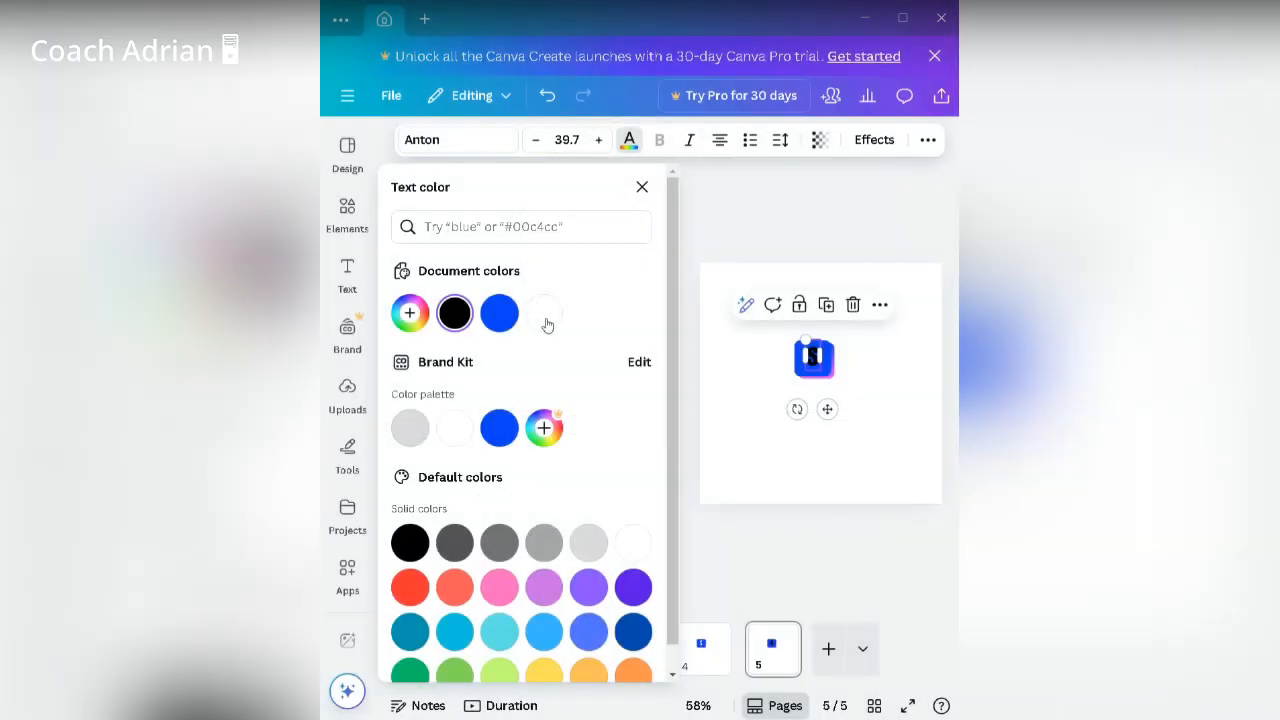
# Step: Change the Anton S colour to white and deselect it
pyautogui.click(547, 325)
pyautogui.click(642, 187)
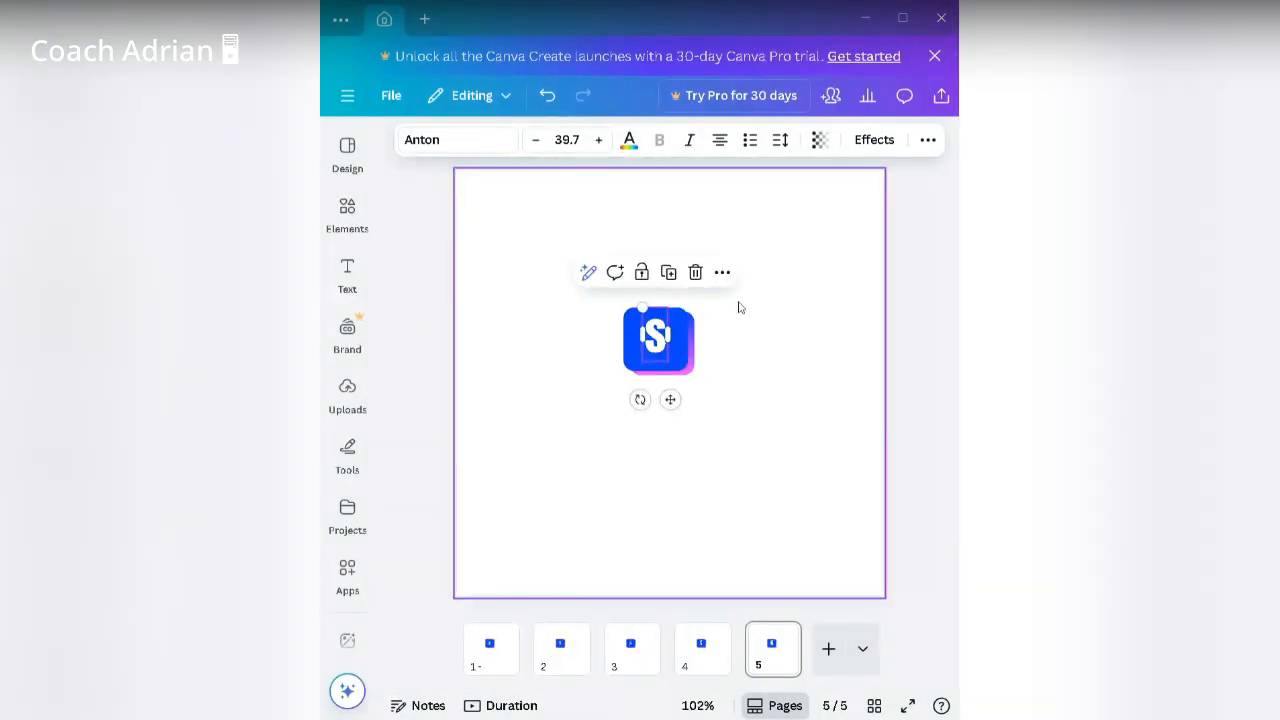
pyautogui.click(760, 332)
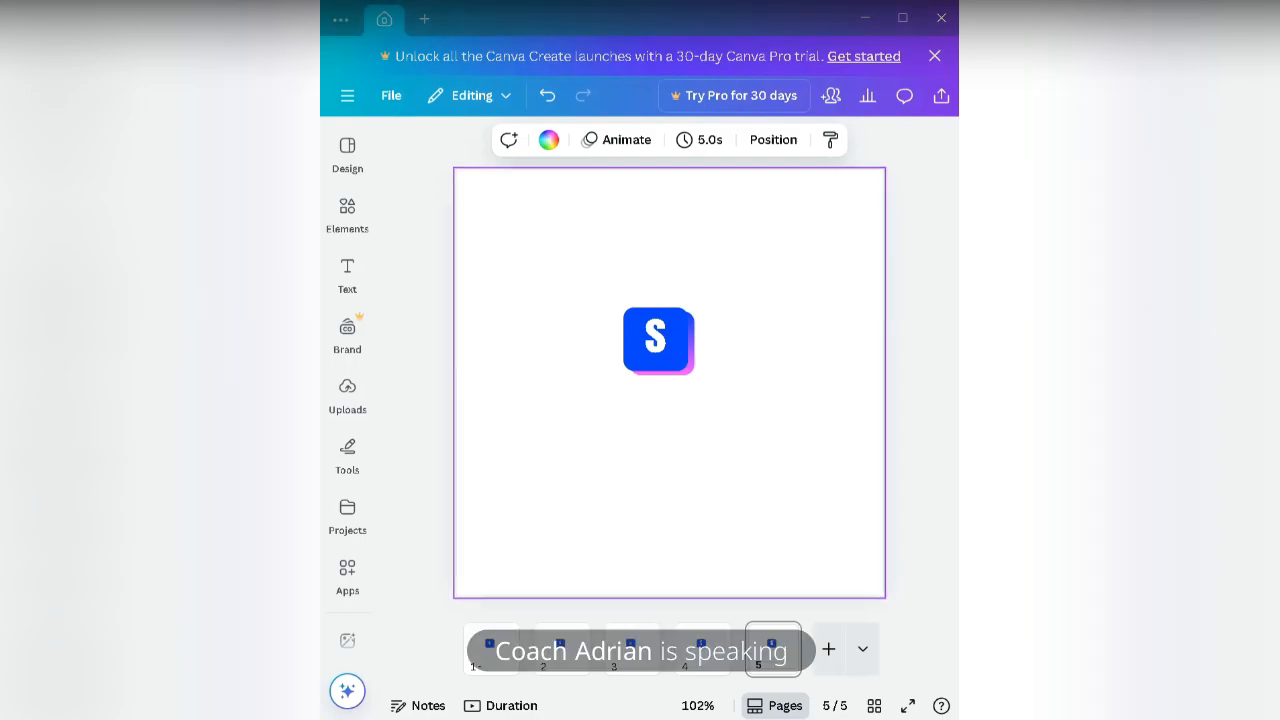
# Step: Open Canva's main menu showing starred and recent designs, heading for Home
pyautogui.click(947, 264)
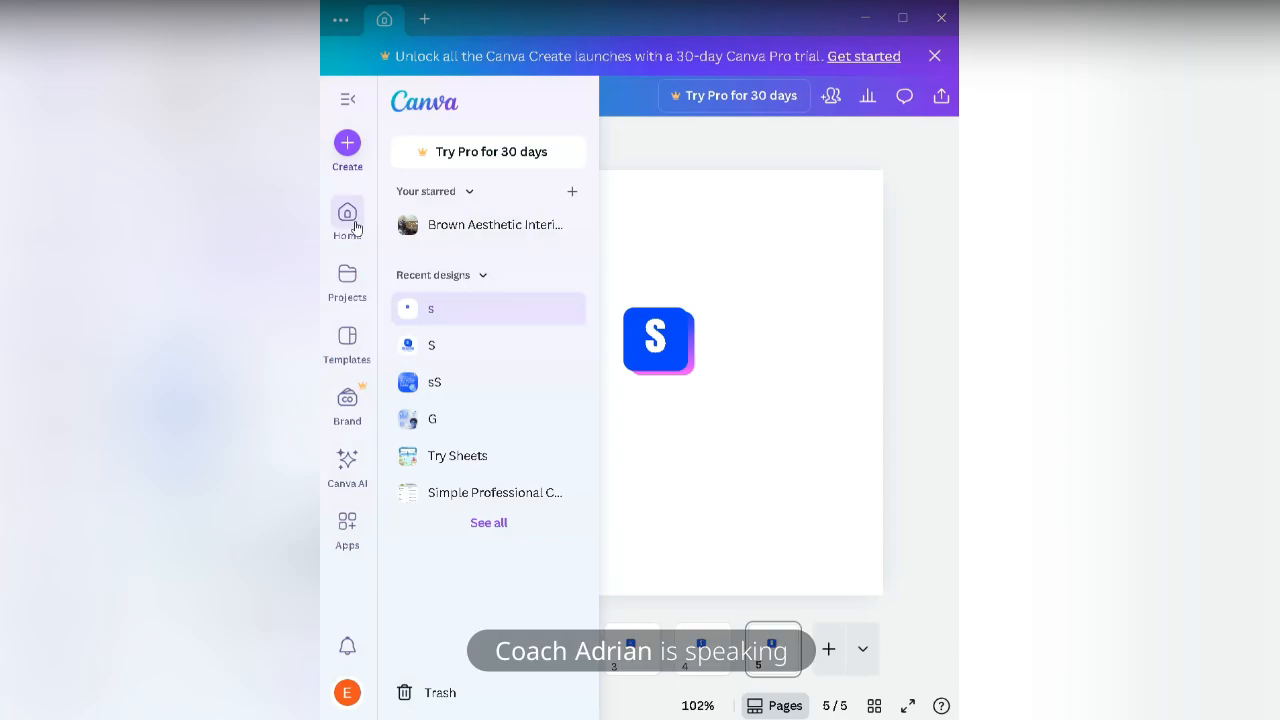
pyautogui.click(355, 228)
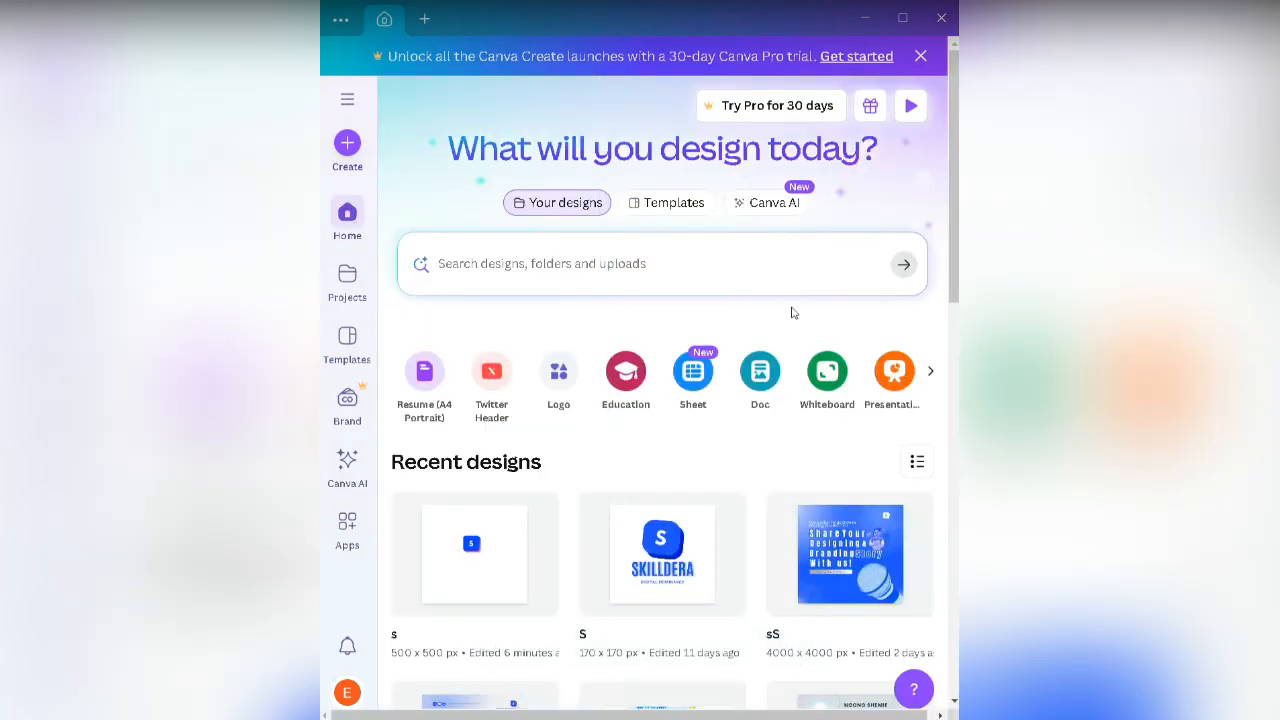